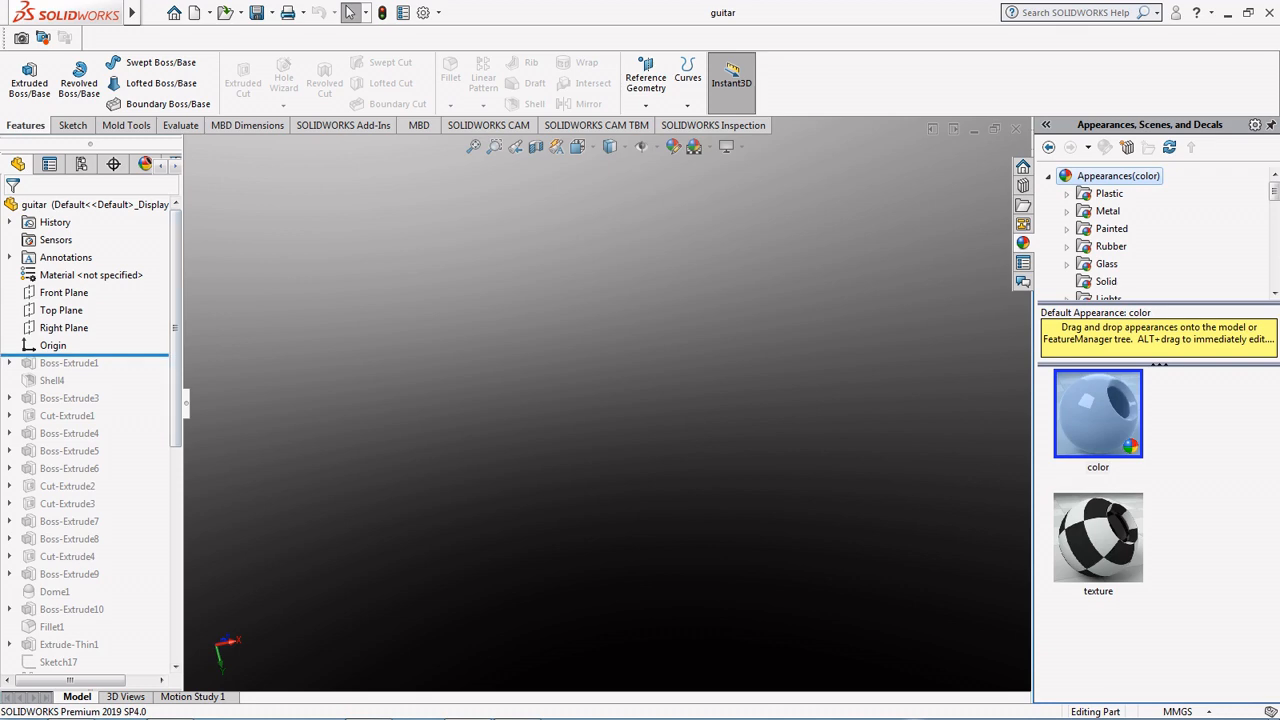
left_click(693, 146)
left_click(735, 183)
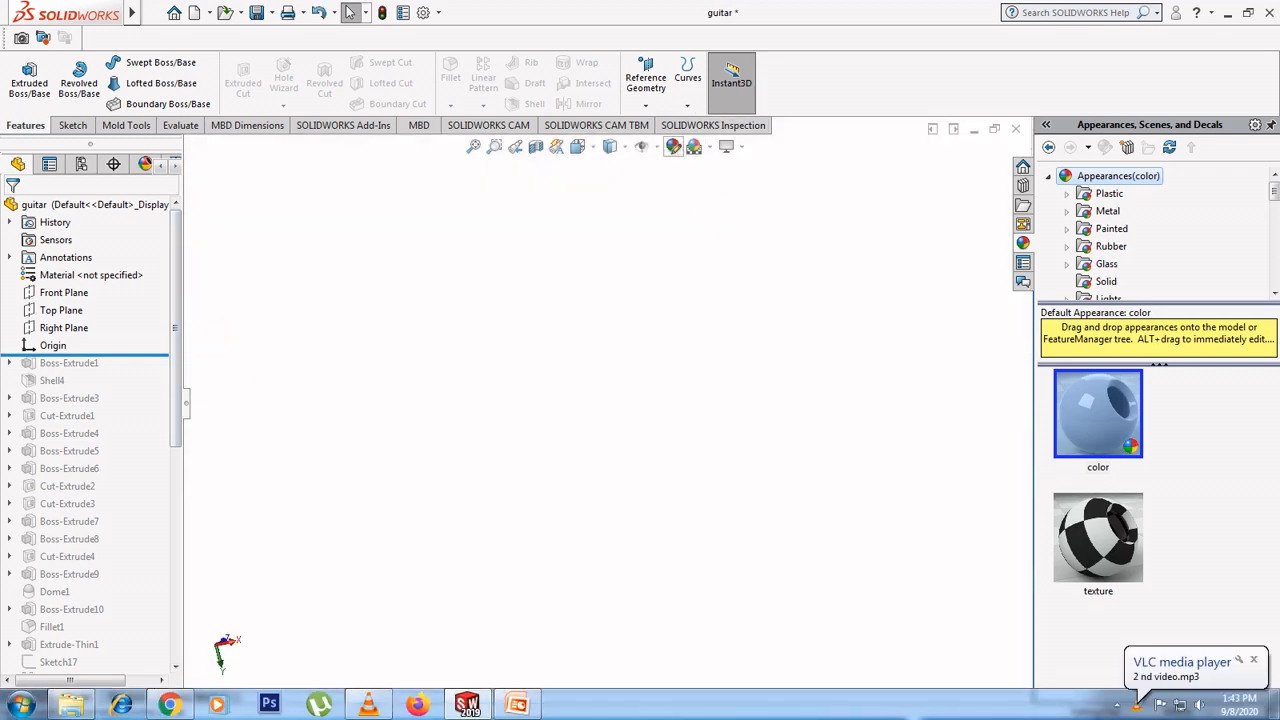
left_click(693, 146)
left_click(780, 207)
Step: Roll the feature history forward to include Boss-Extrude1 and open its Sketch1 for editing
left_click_drag(75, 355, 75, 373)
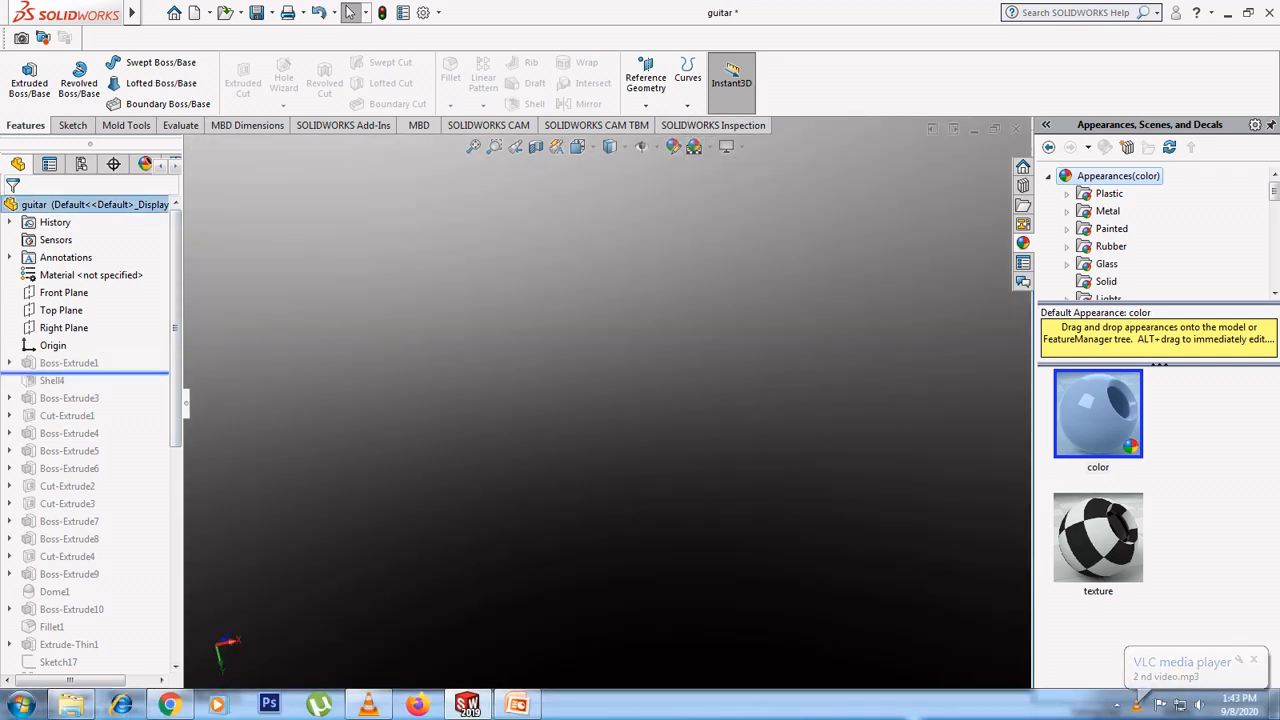
left_click(9, 380)
left_click(70, 398)
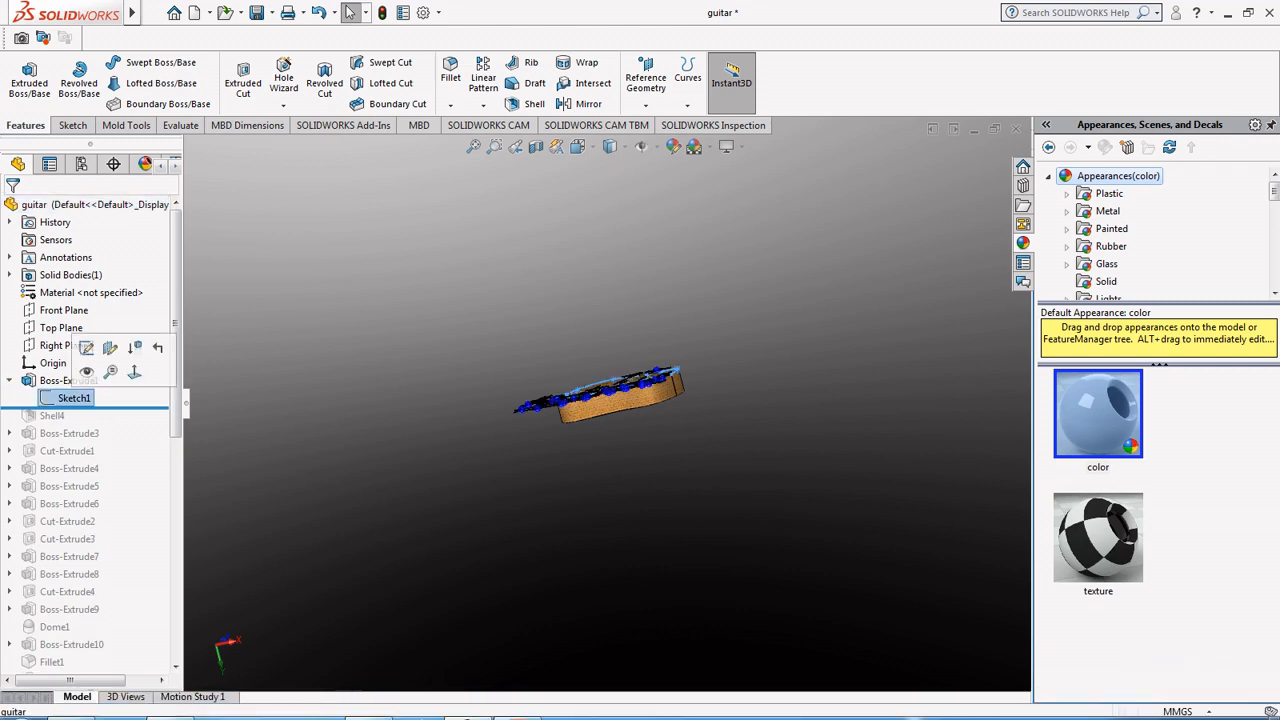
left_click(86, 347)
Step: Examine the dimensioned guitar body outline from the top view and exit the sketch
left_click(577, 146)
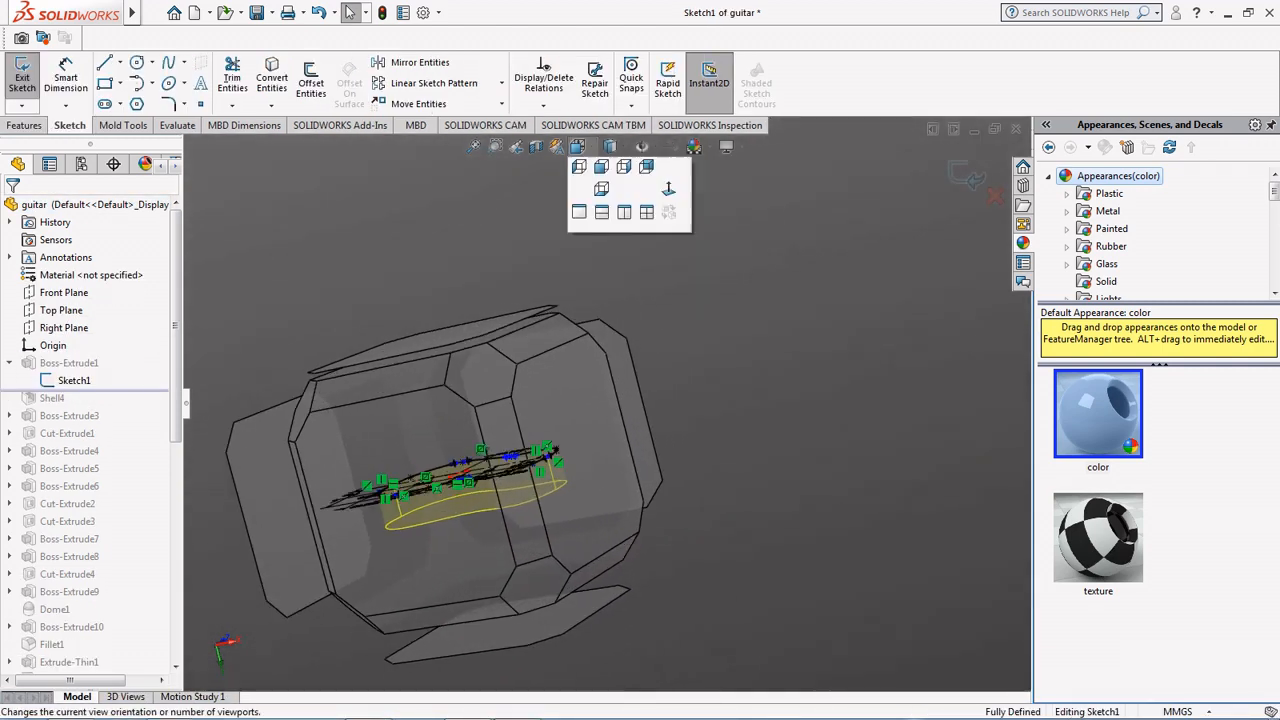
left_click(660, 168)
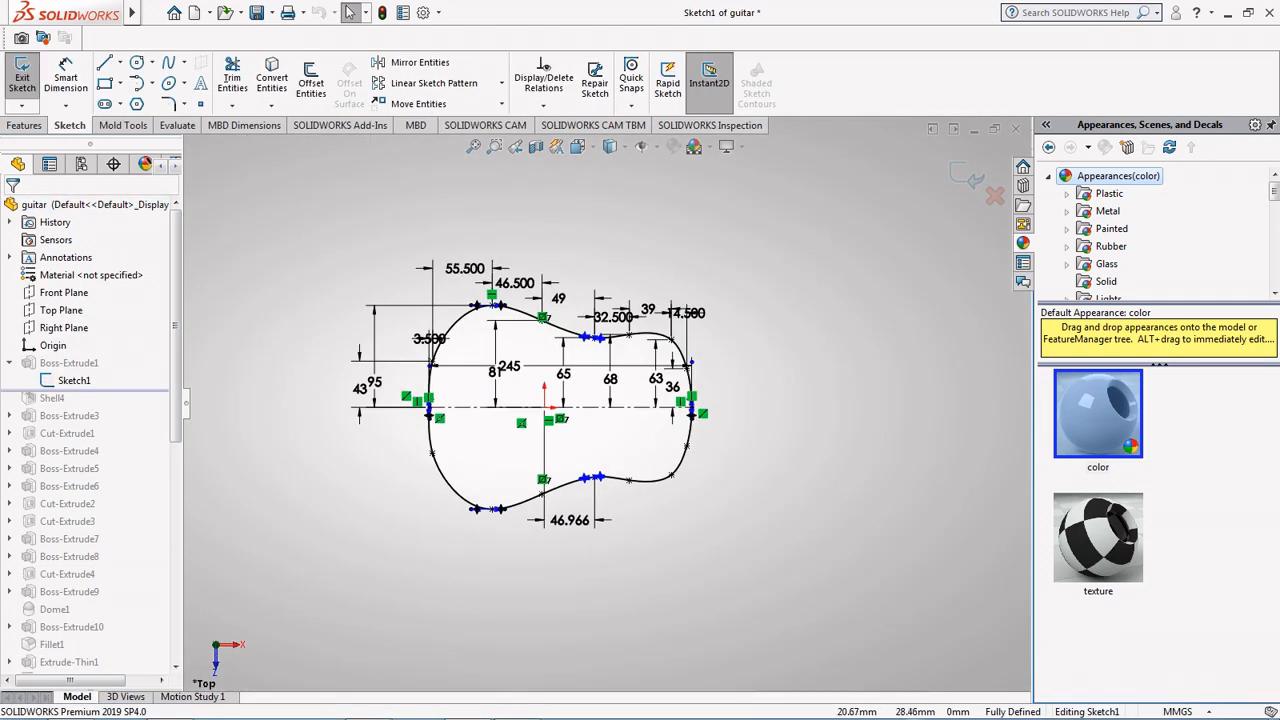
key("f")
scroll(590, 380, "up", 1)
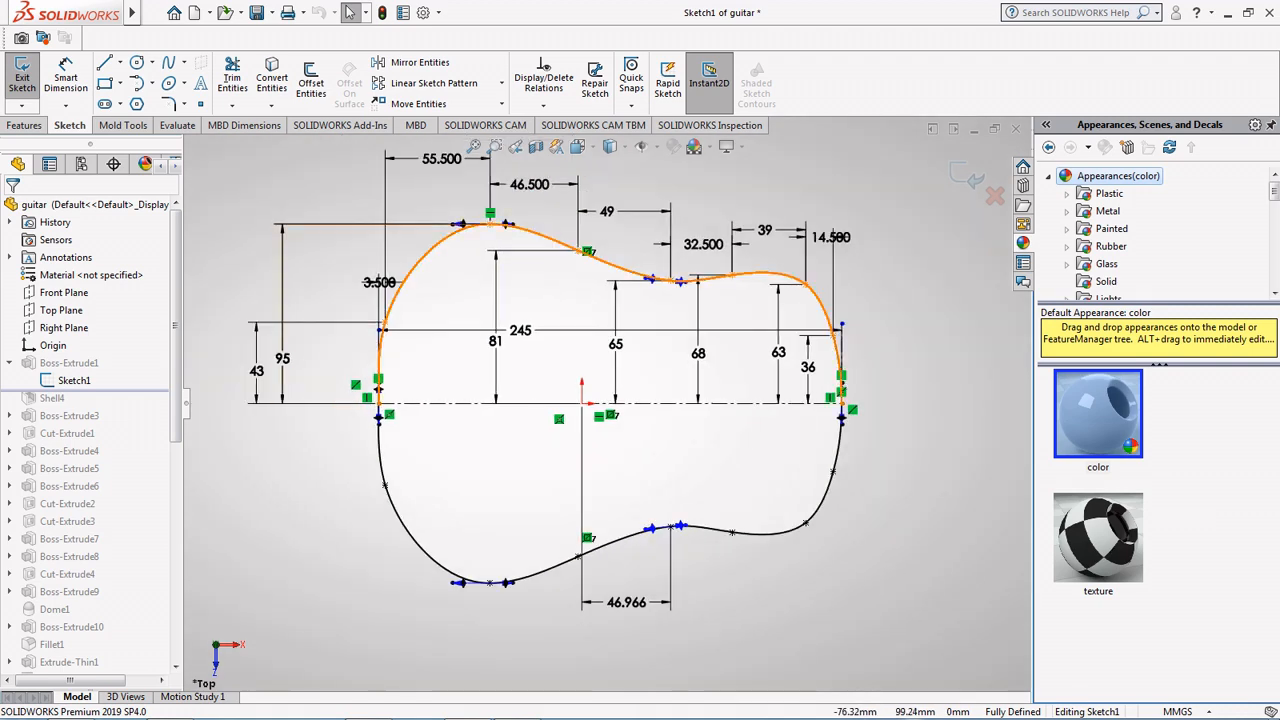
scroll(540, 305, "up", 2)
scroll(565, 345, "down", 2)
scroll(620, 370, "up", 1)
scroll(688, 423, "down", 1)
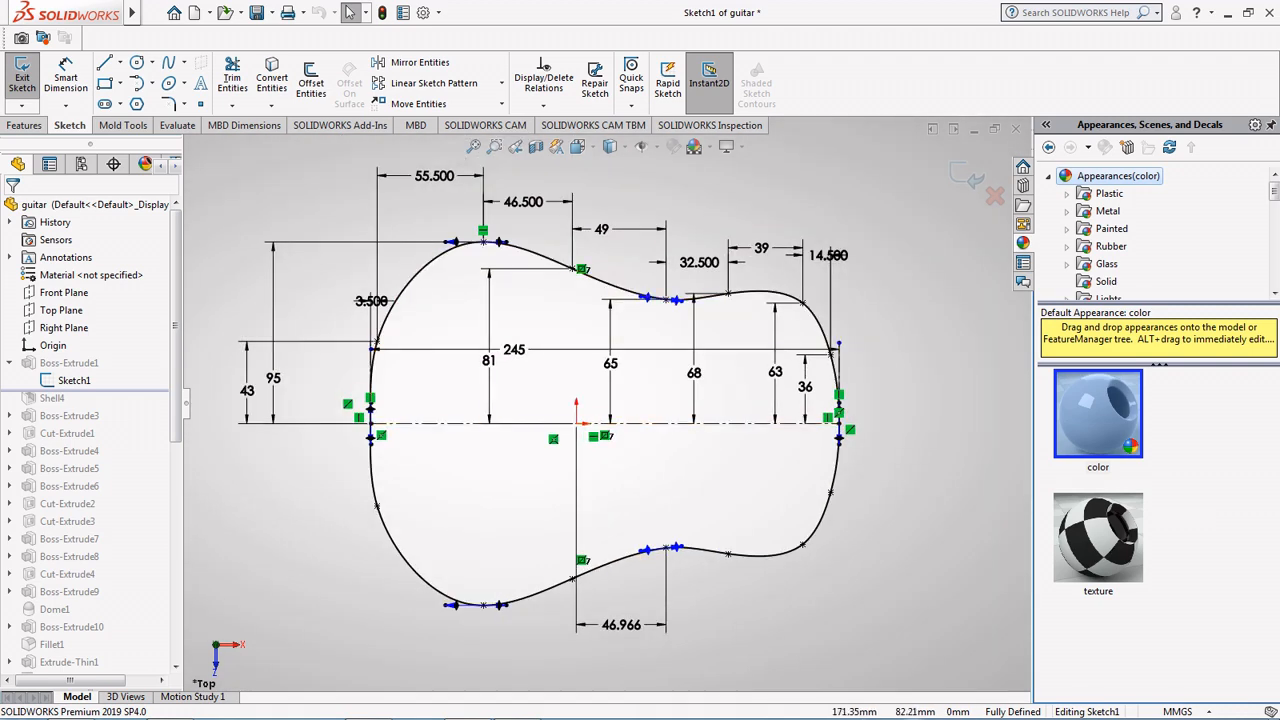
key("ctrl+b")
Step: Review the definition and 3D preview of Boss-Extrude1, then accept its existing settings
left_click(66, 381)
left_click(84, 330)
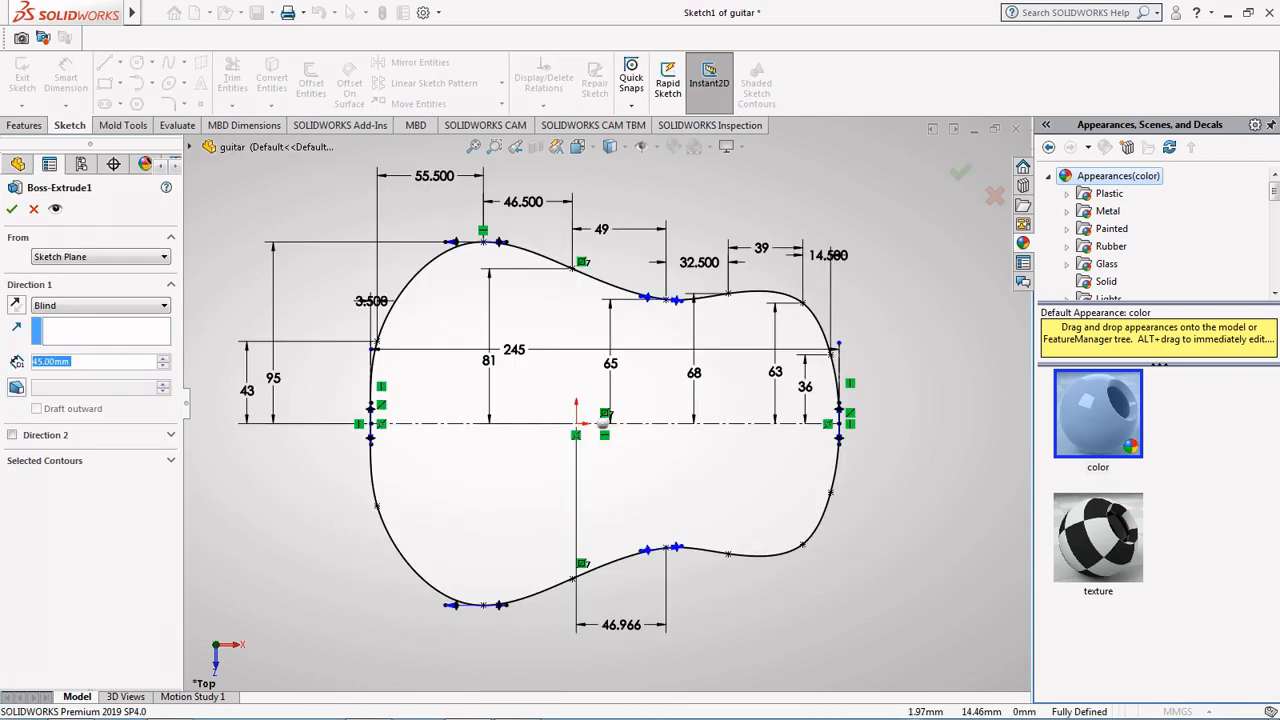
scroll(590, 400, "up", 5)
middle_click_drag(530, 400, 635, 390)
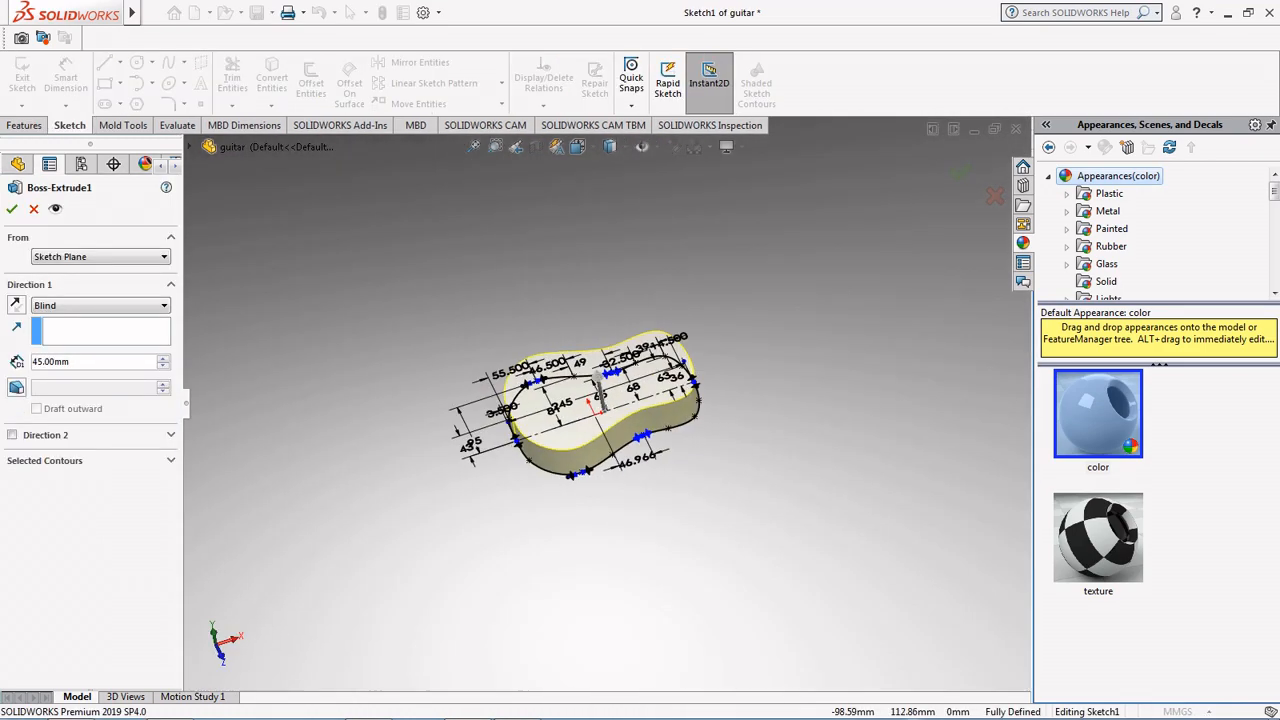
scroll(640, 400, "down", 4)
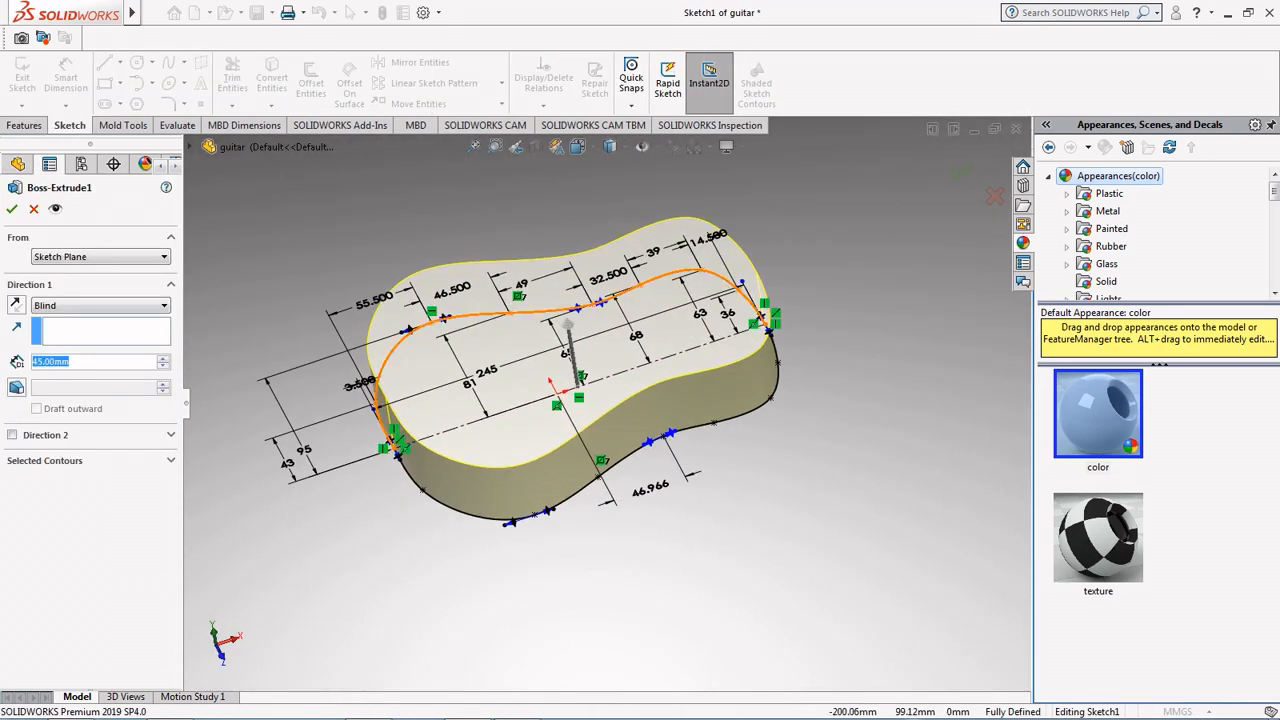
key("Return")
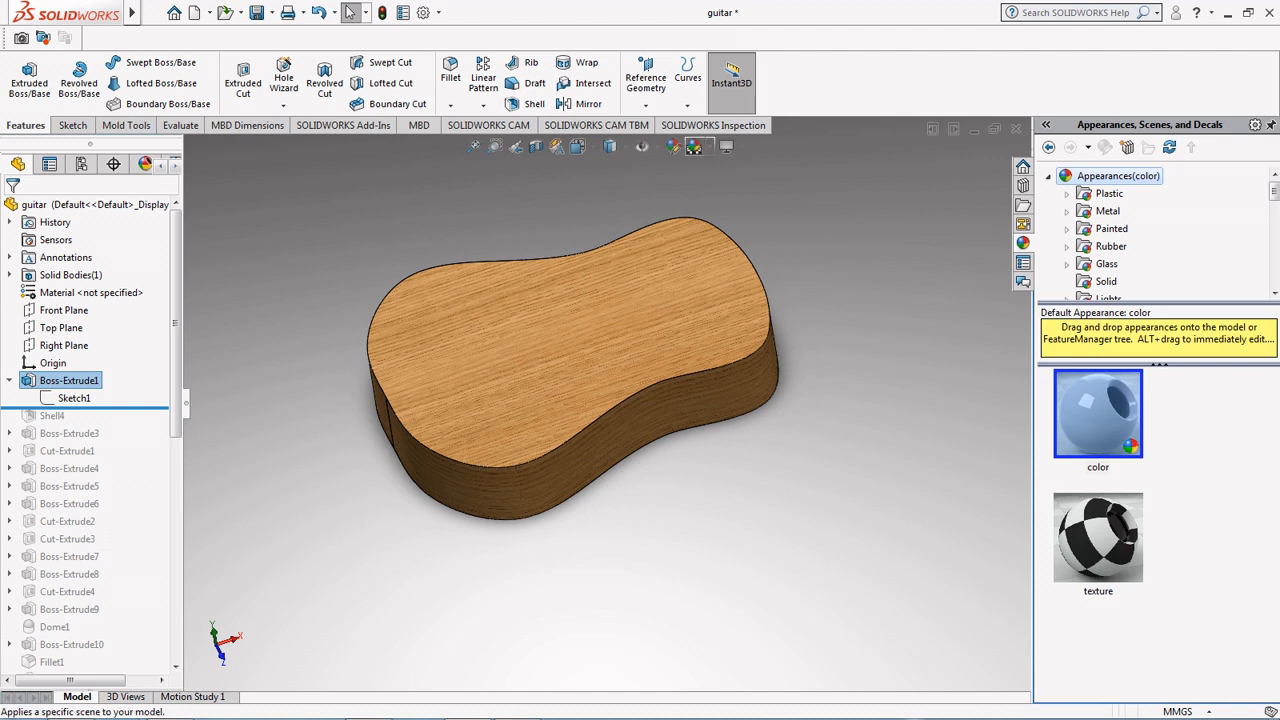
Step: Change the scene behind the guitar body to a plain white background
left_click(708, 148)
left_click(820, 183)
scroll(595, 390, "up", 5)
scroll(595, 390, "down", 3)
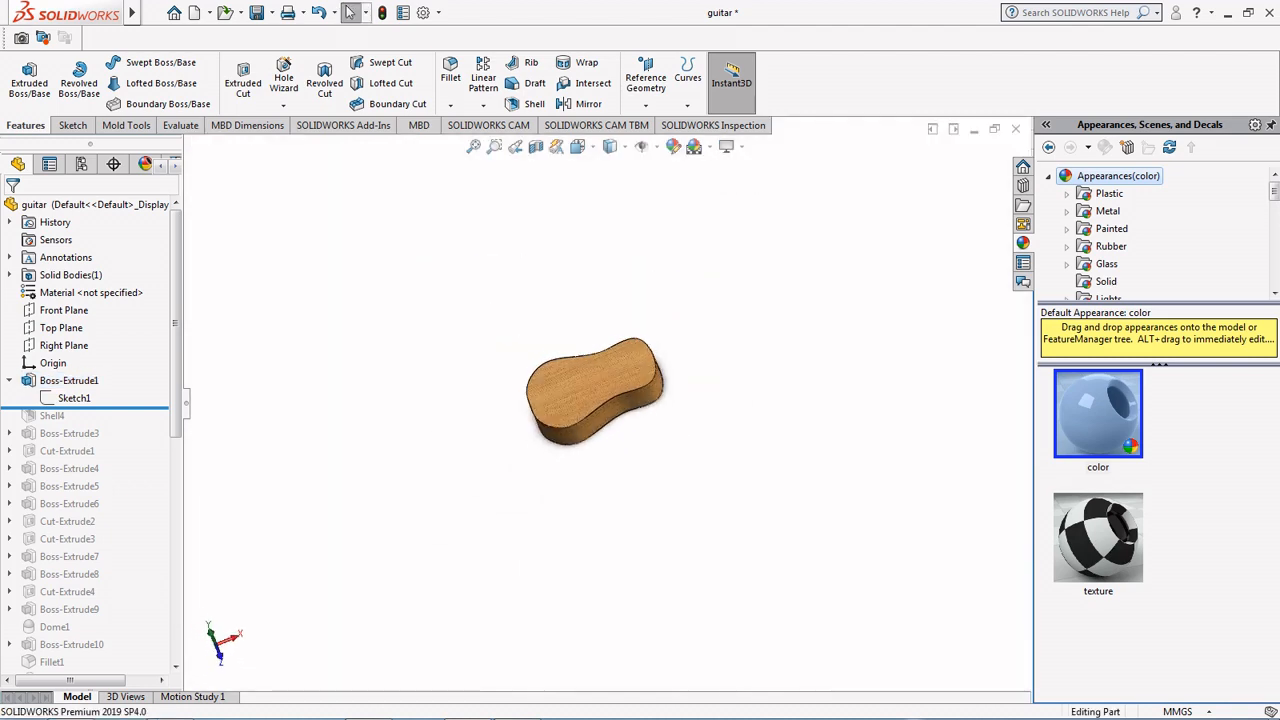
scroll(560, 400, "down", 4)
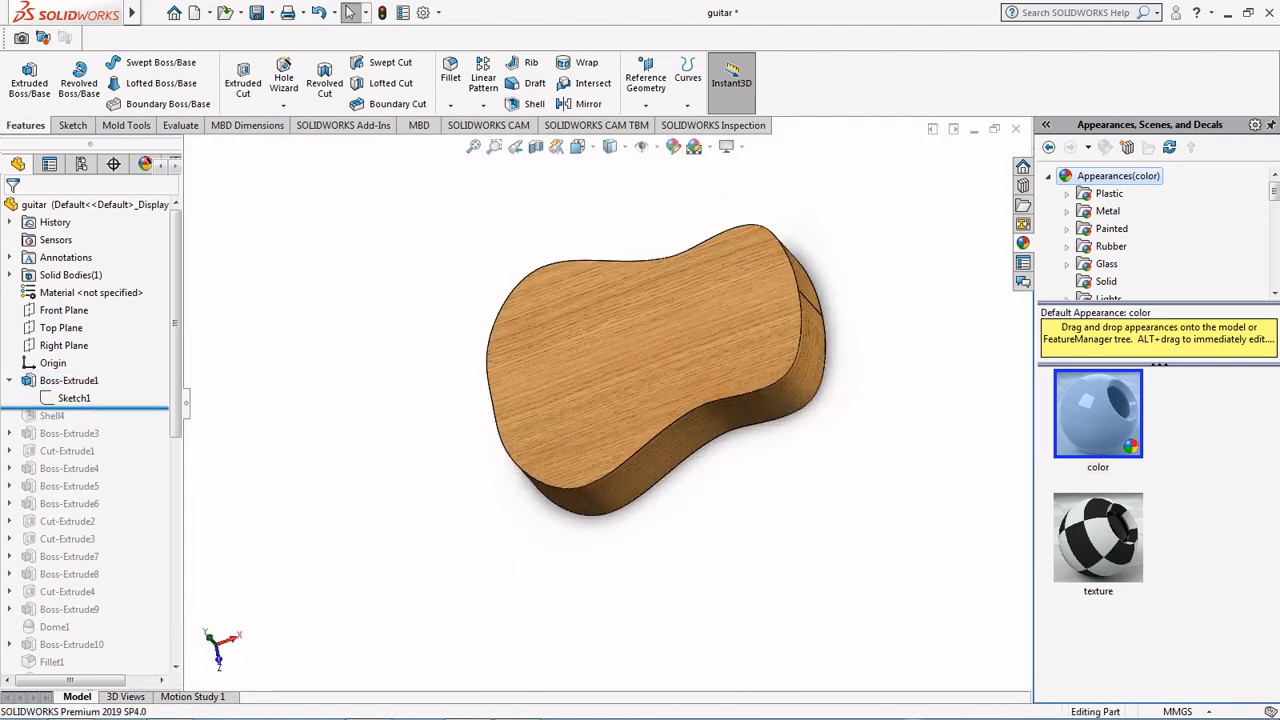
Step: Roll the history forward to include Shell4 and review its thickness and removed face, accepting the existing definition
left_click_drag(55, 408, 54, 425)
right_click(49, 416)
left_click(63, 297)
scroll(606, 400, "up", 1)
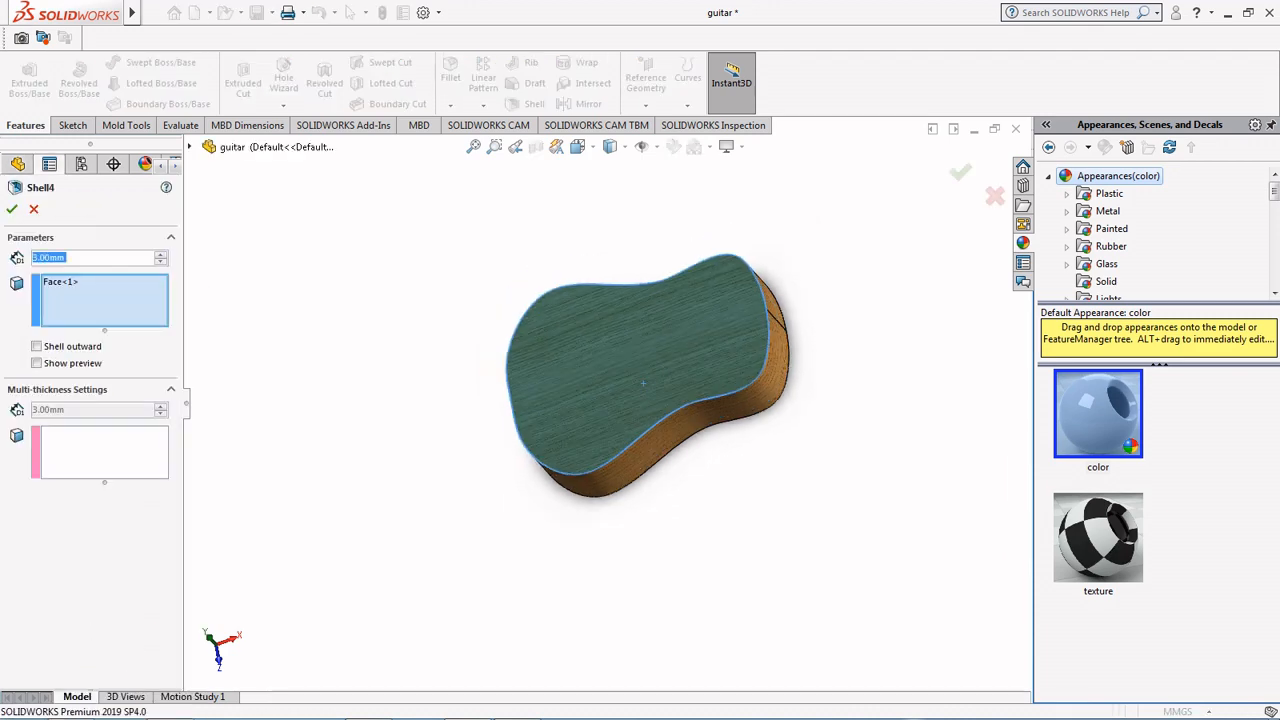
middle_click_drag(643, 383, 581, 412)
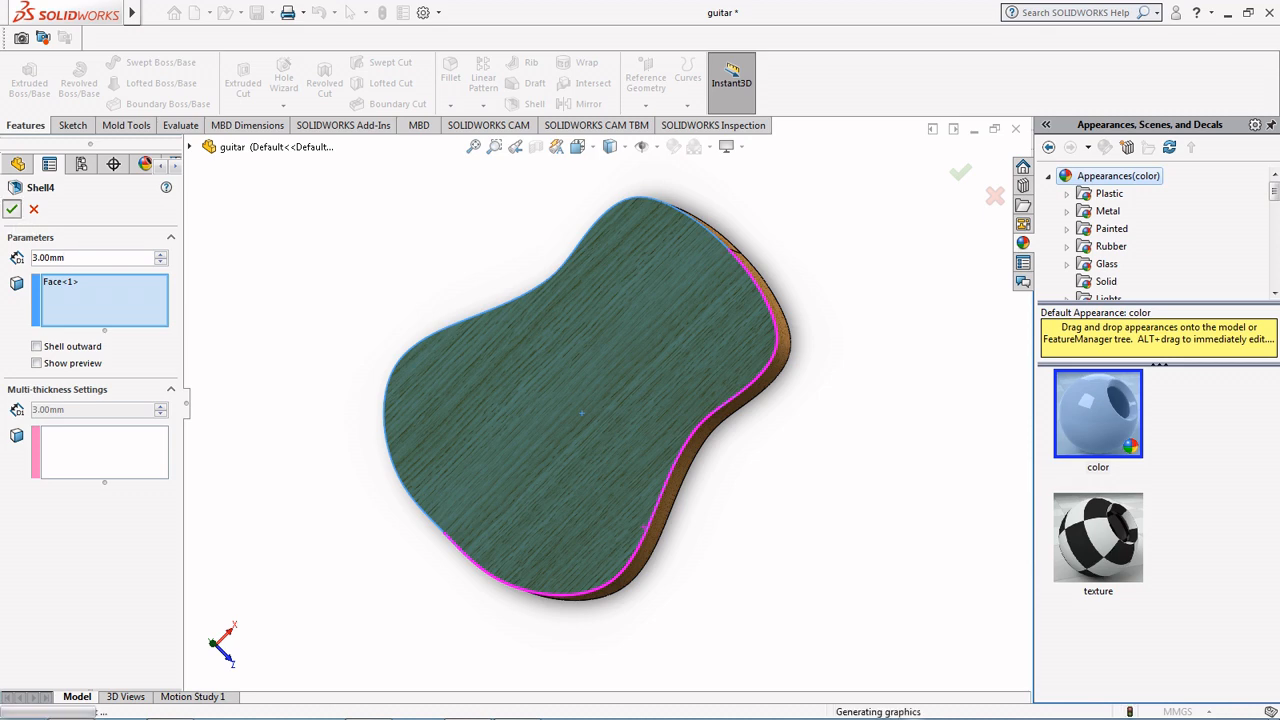
scroll(606, 402, "up", 3)
mouse_move(590, 405)
middle_mouse_down()
mouse_move(700, 400)
mouse_move(592, 405)
middle_mouse_up()
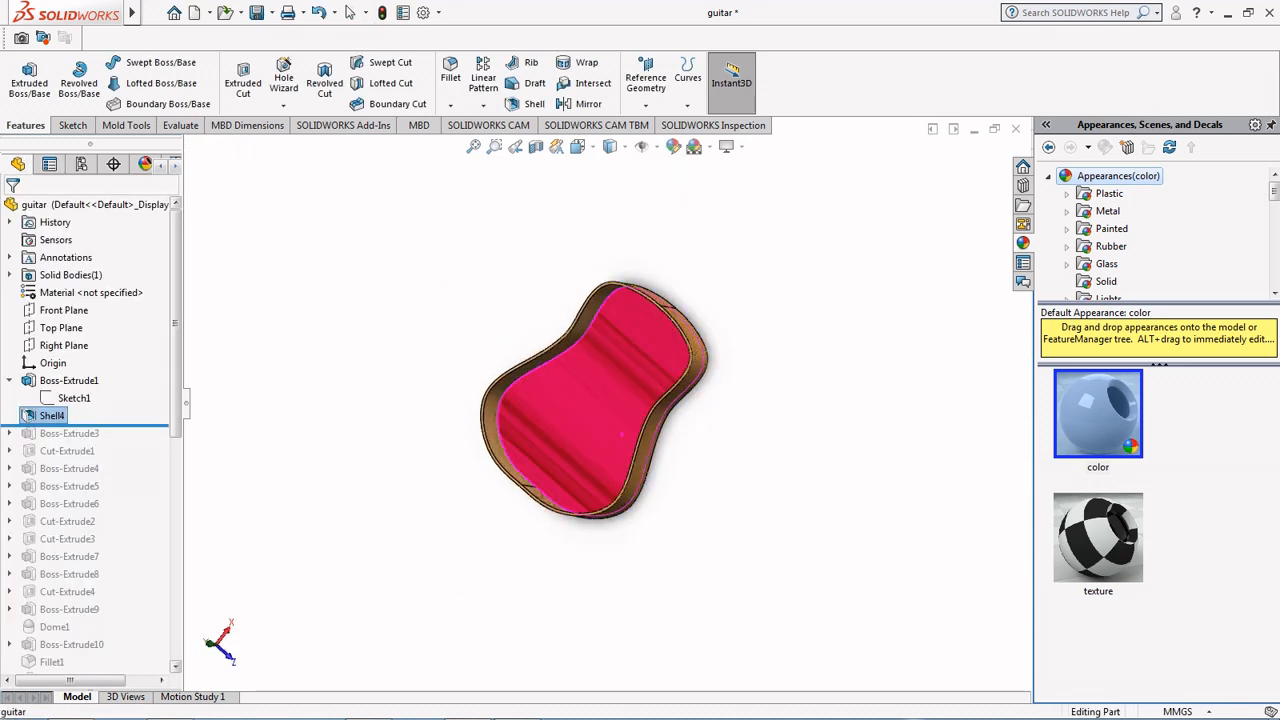
Step: Roll the history forward to include Boss-Extrude3 and open its Sketch4 for editing
left_click_drag(80, 426, 80, 443)
left_click(9, 433)
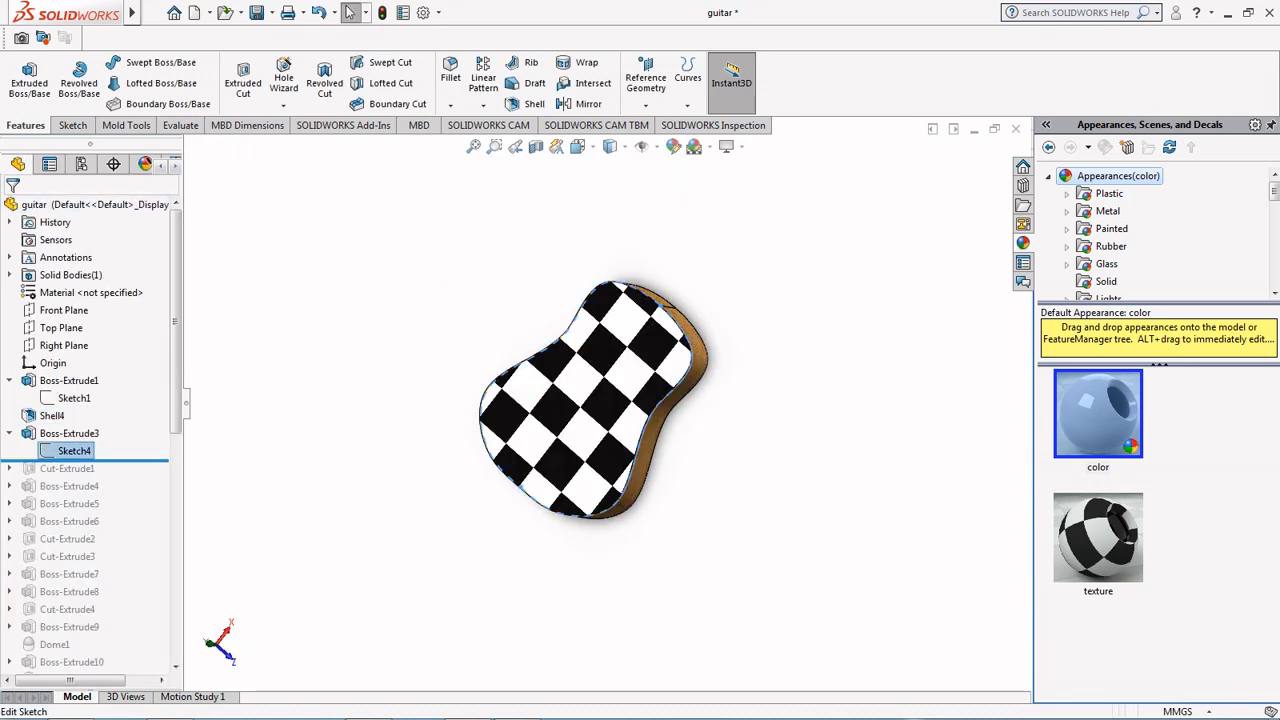
right_click(80, 451)
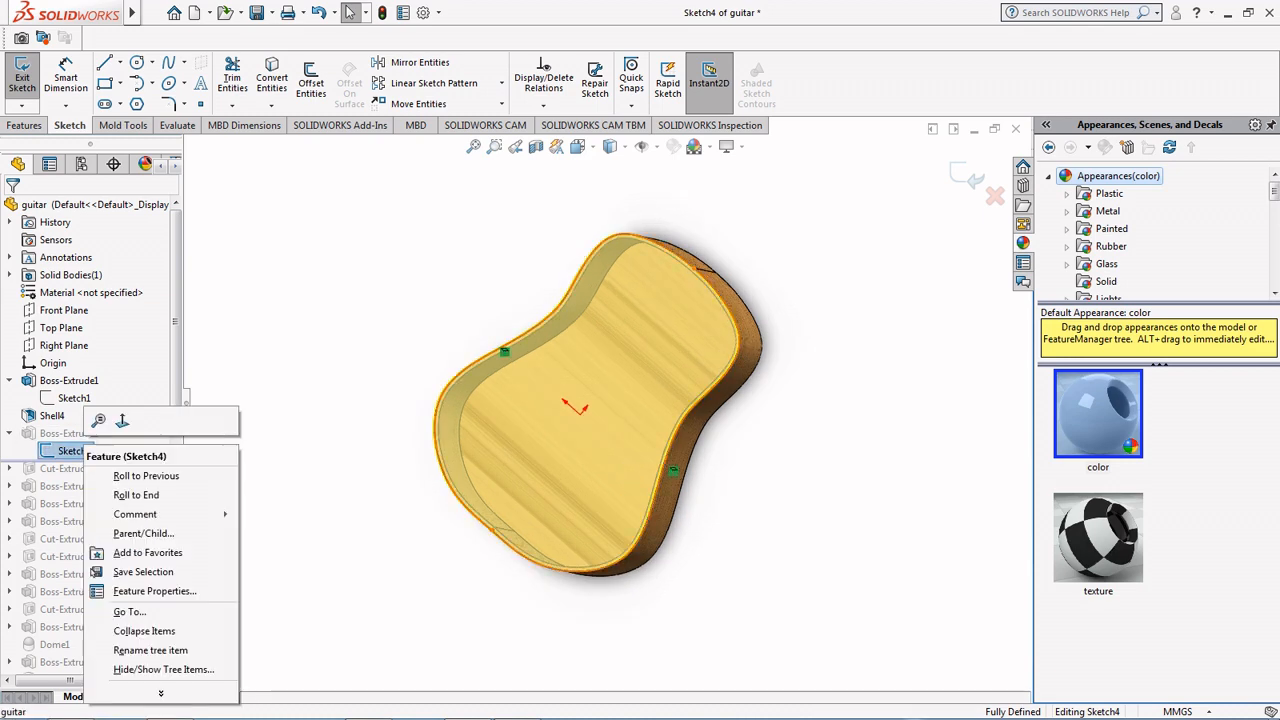
Step: Examine the Sketch4 outline around the hollow body's rim, ending in the top view, and exit the sketch
left_click(610, 146)
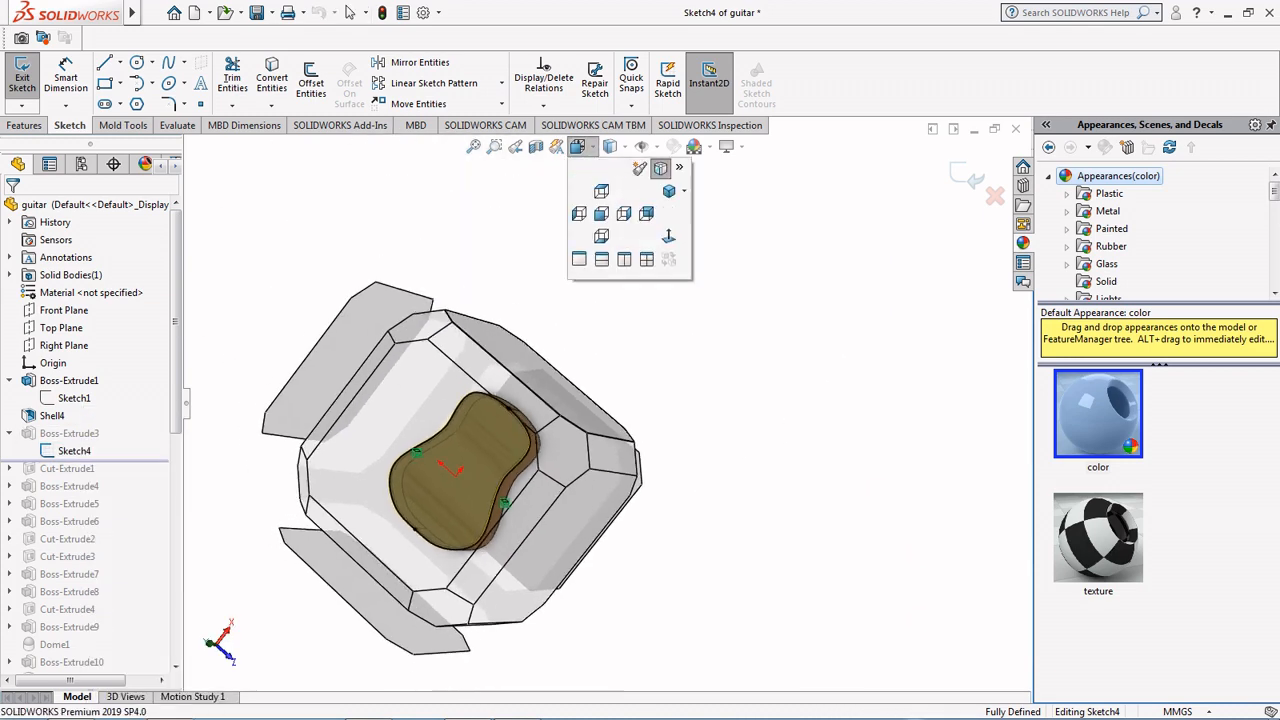
left_click(586, 183)
middle_click_drag(604, 270, 490, 430)
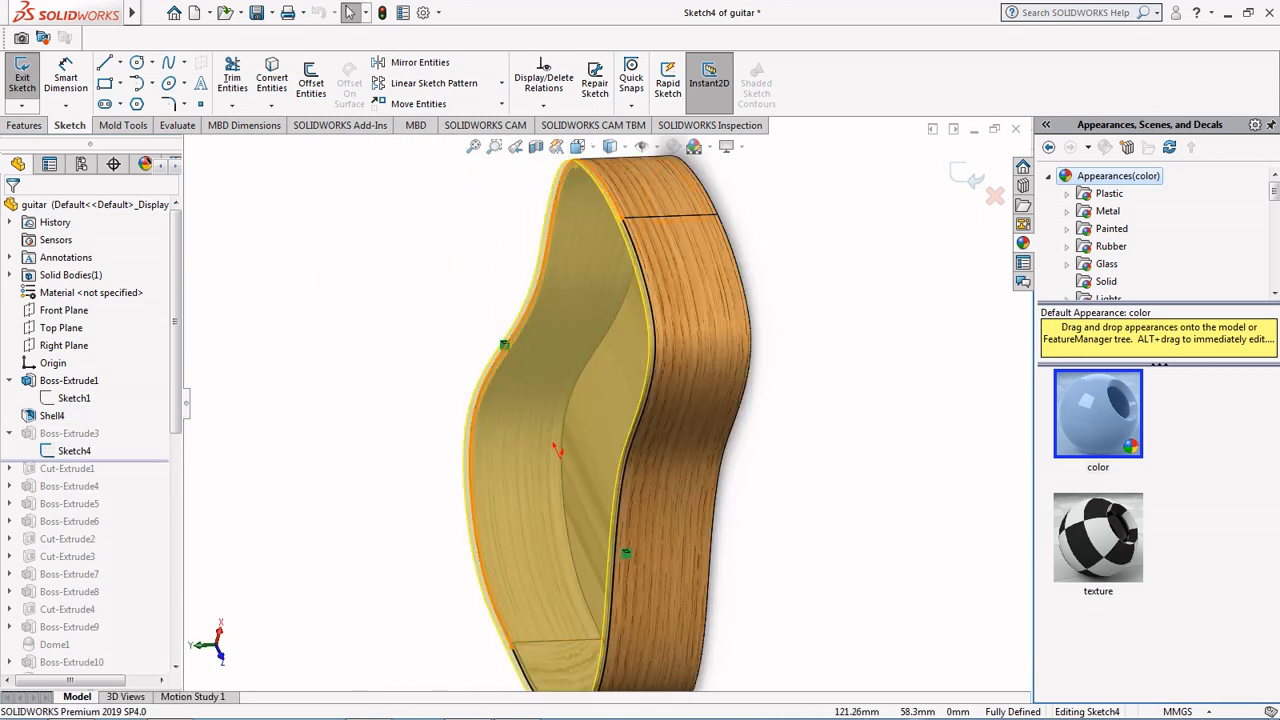
left_click(583, 147)
left_click(601, 183)
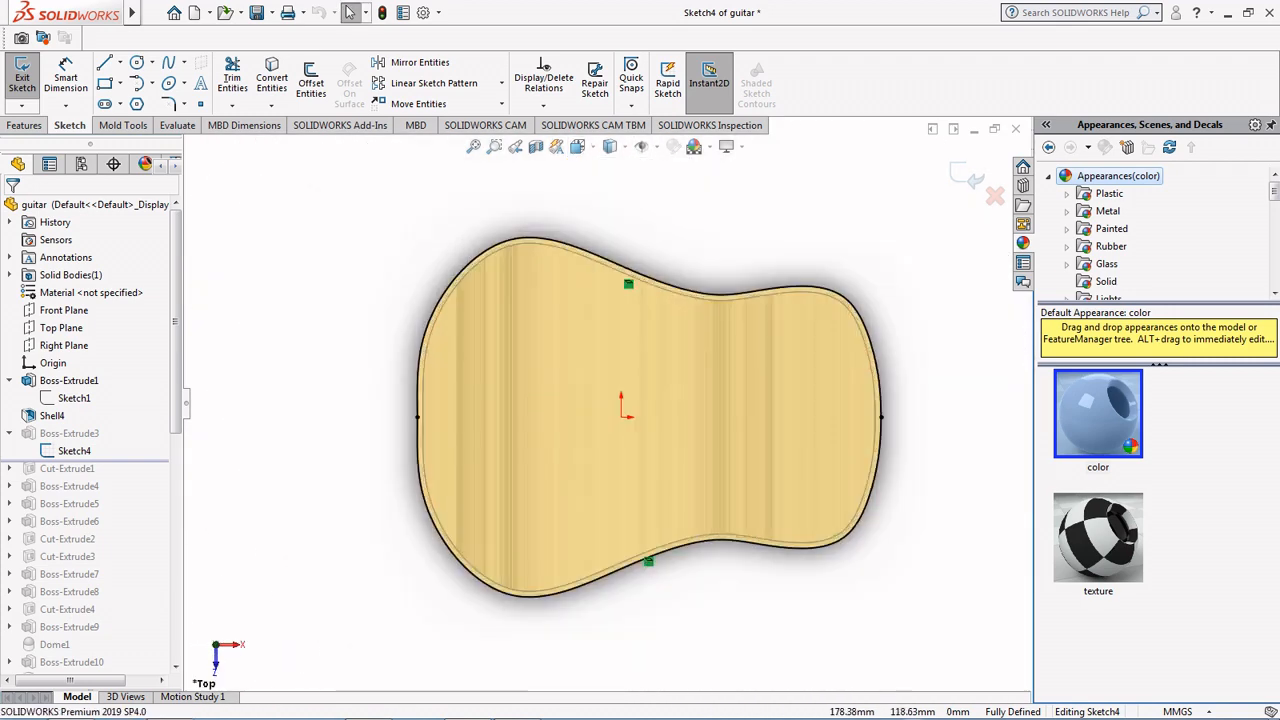
left_click(967, 177)
Step: Review the definition of Boss-Extrude3 covering the hollow body and accept its existing settings
left_click(78, 434)
left_click(103, 381)
scroll(628, 412, "up", 2)
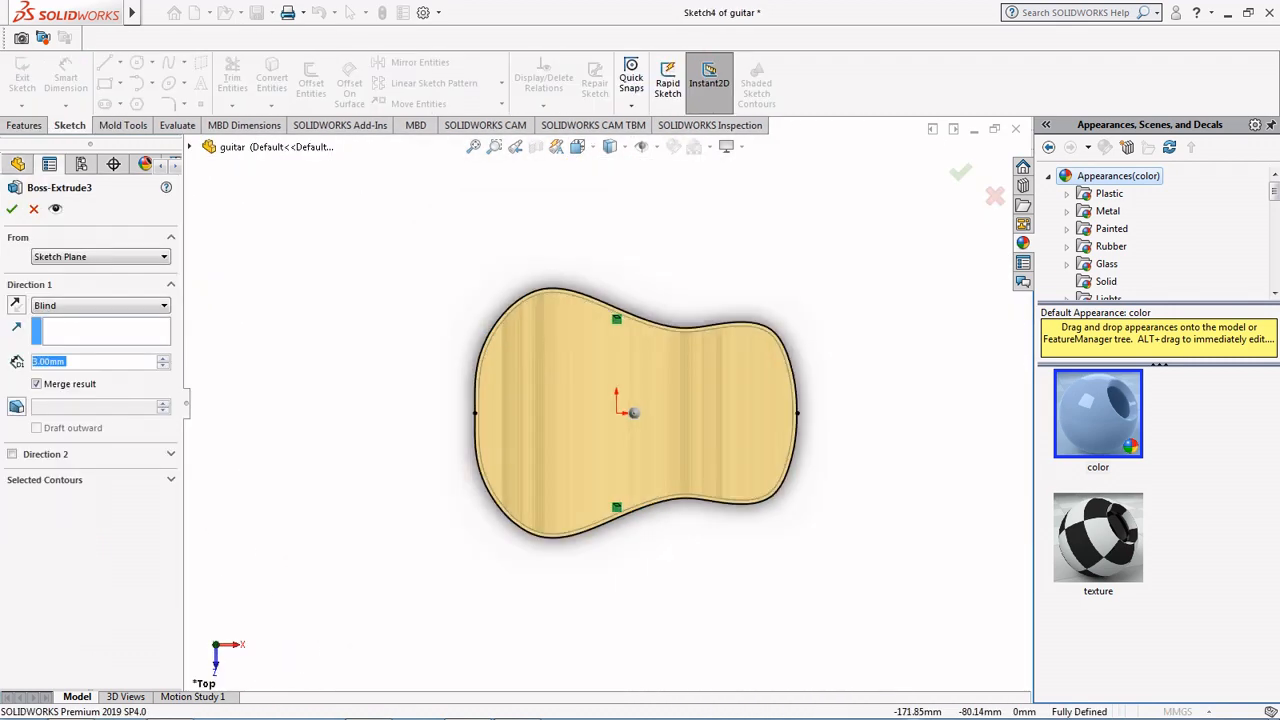
middle_click_drag(631, 414, 614, 357)
key("Return")
Step: Roll the history forward to include Cut-Extrude1 and open its Sketch5 for editing
left_click_drag(88, 461, 88, 478)
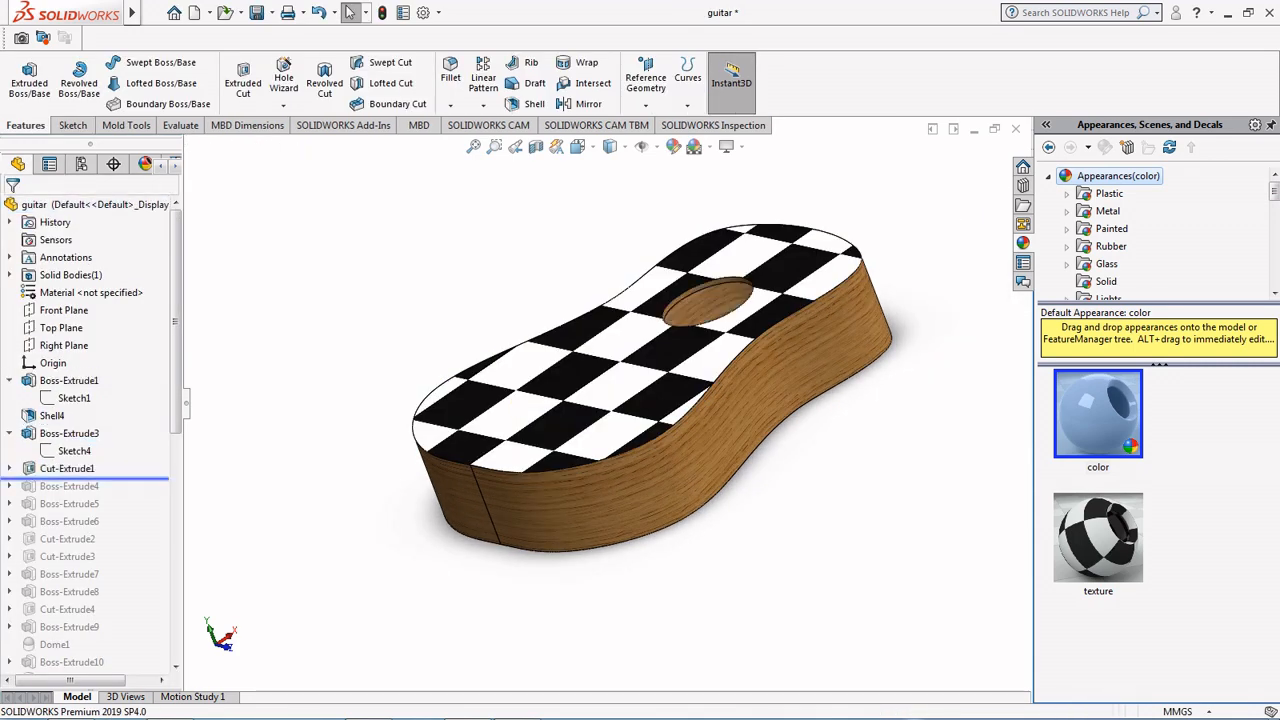
left_click(10, 468)
left_click(80, 442)
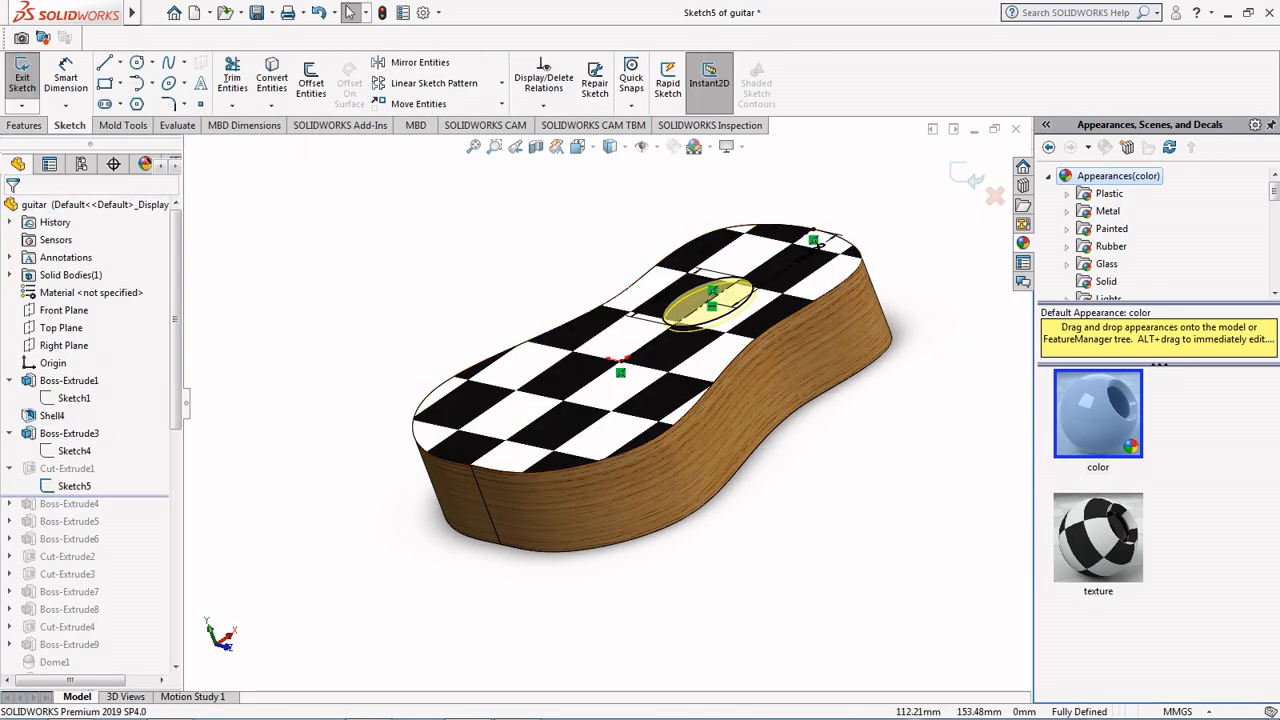
Step: Move the sound hole's diameter and edge-distance dimensions outside the body outline and exit the sketch
left_click_drag(697, 334, 708, 223)
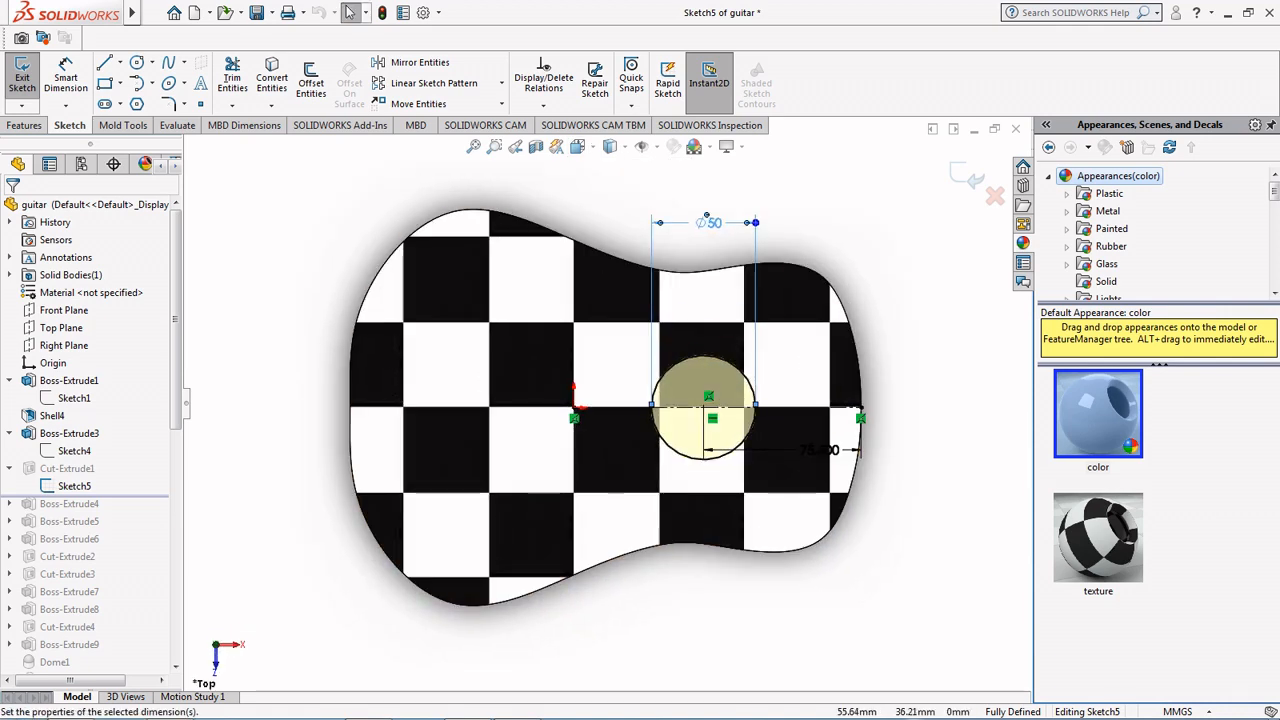
left_click_drag(823, 452, 797, 609)
left_click(967, 178)
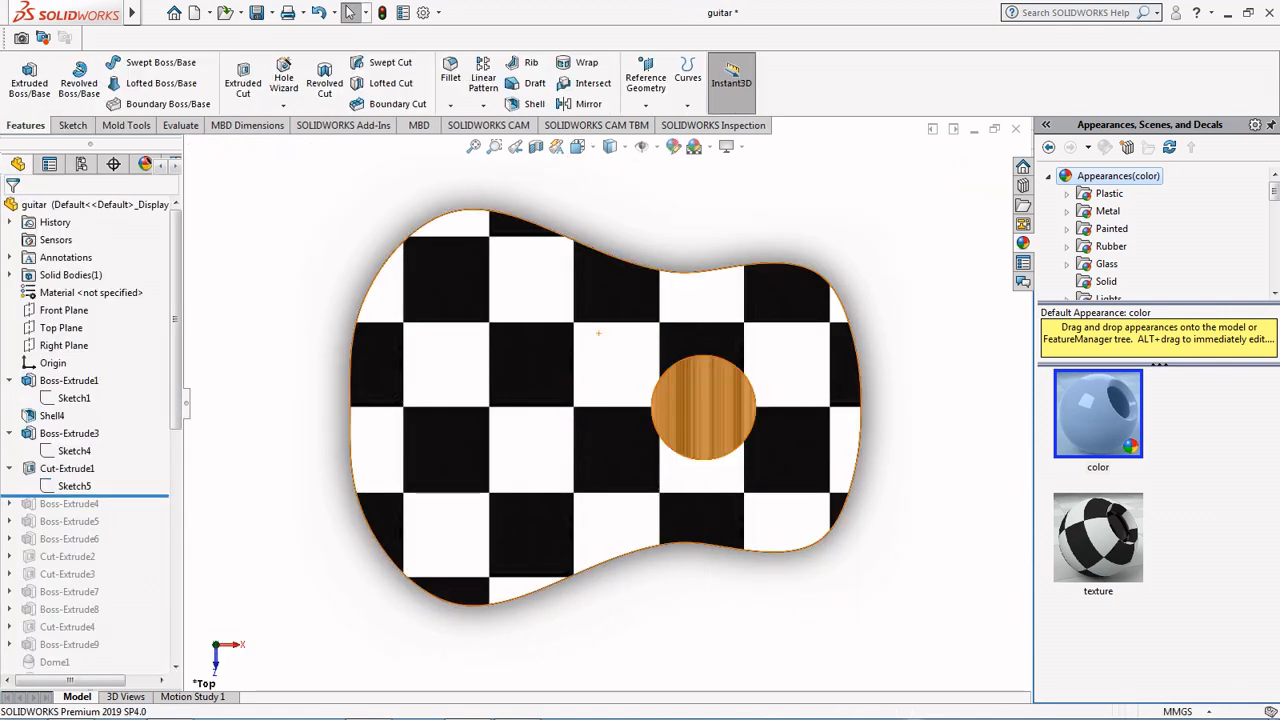
Step: Review the definition and preview of Cut-Extrude1 for the sound hole, accepting its existing settings
left_click(74, 469)
left_click(97, 420)
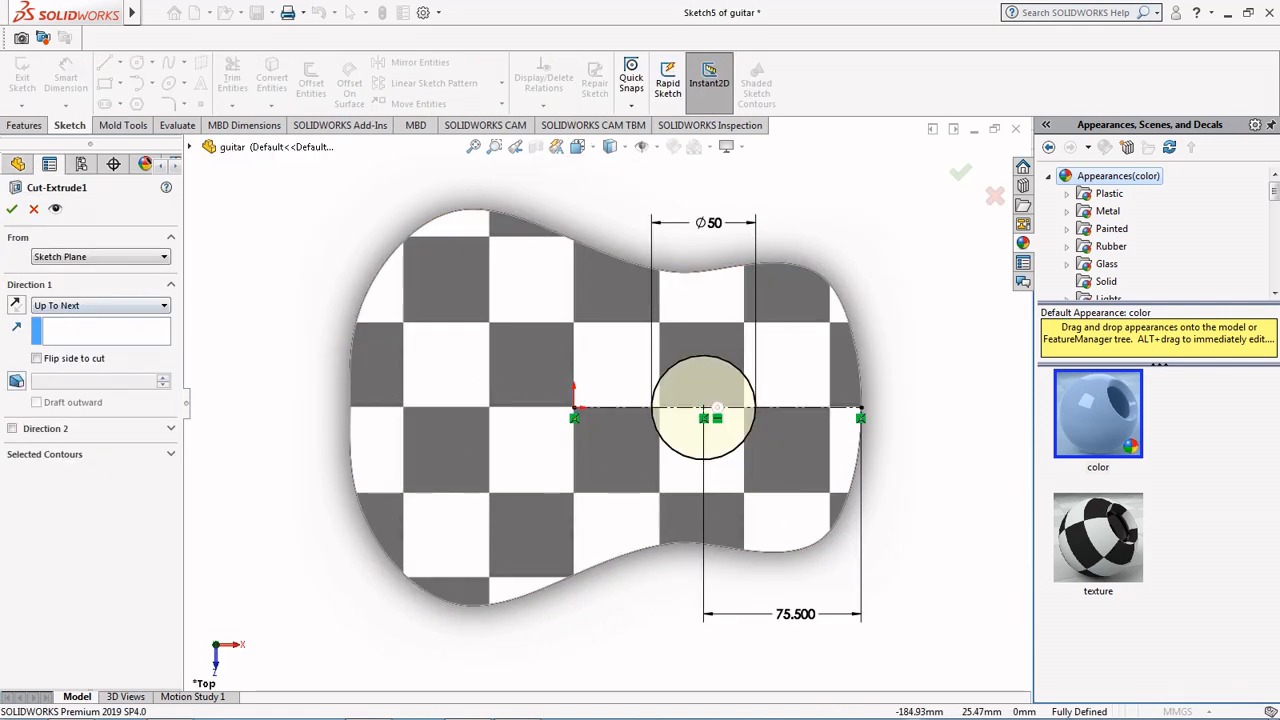
scroll(514, 346, "up", 3)
mouse_move(500, 420)
middle_mouse_down()
mouse_move(556, 345)
mouse_move(503, 410)
middle_mouse_up()
scroll(503, 410, "down", 2)
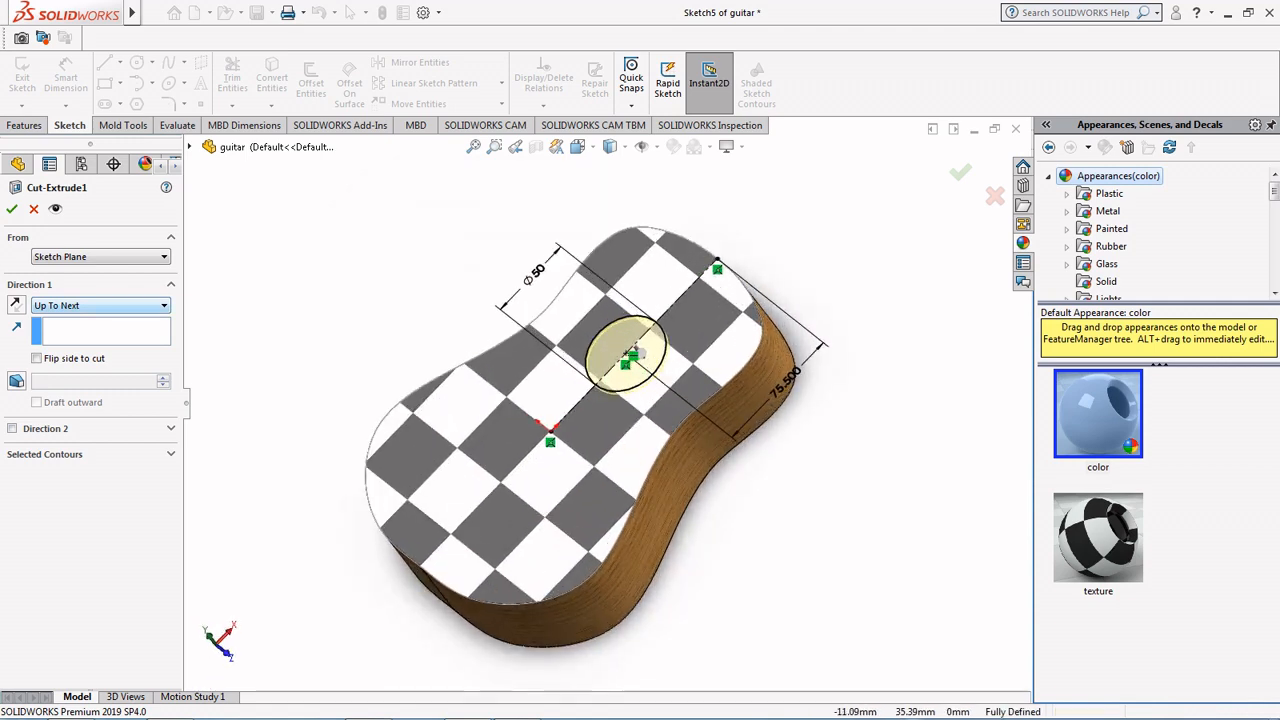
left_click(12, 209)
Step: Roll the history forward to include Boss-Extrude4 and open its Sketch6 for editing
left_click_drag(85, 495, 85, 514)
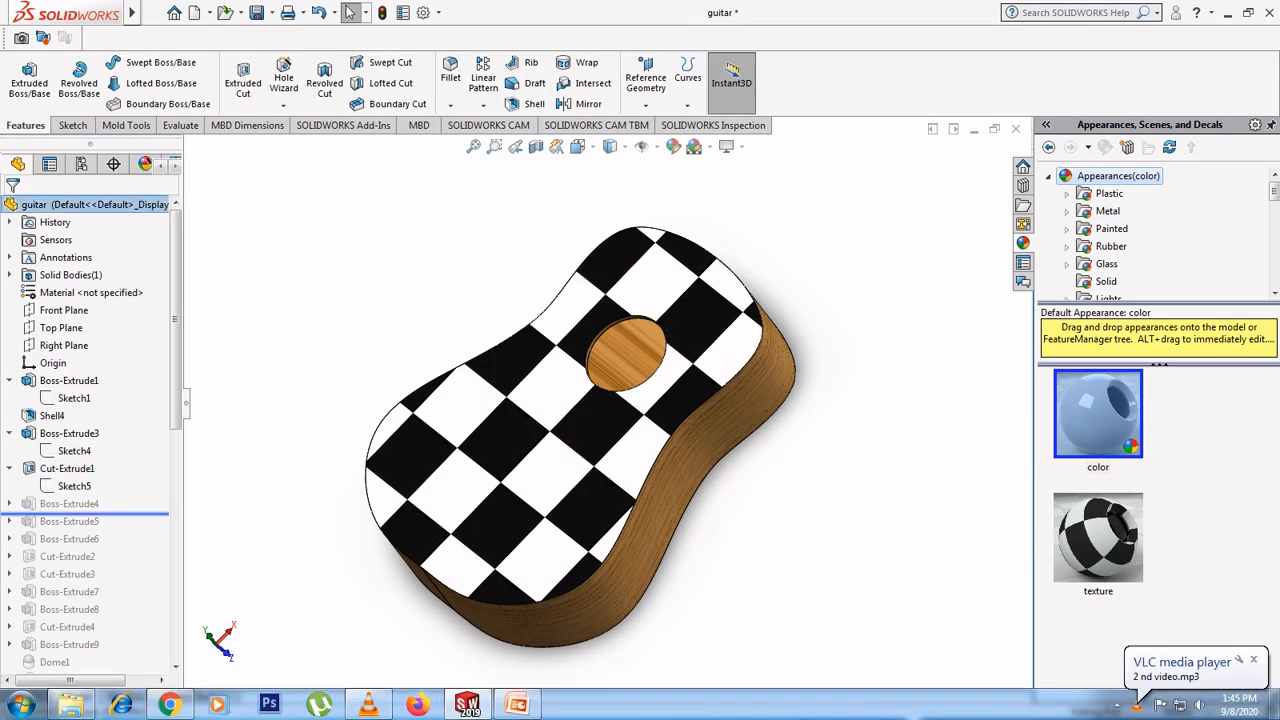
left_click(10, 504)
left_click(74, 521)
left_click(80, 467)
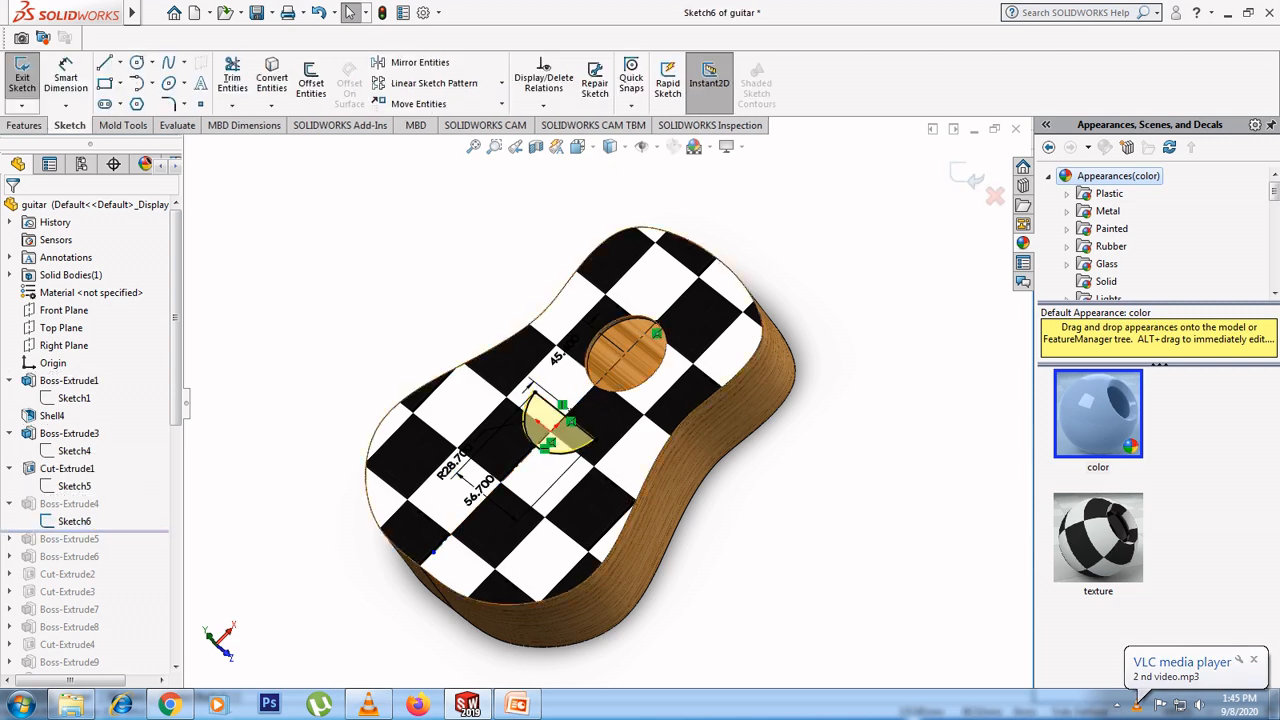
Step: In the top view, move the half-round bridge profile's dimensions outside the body outline and exit the sketch
left_click(578, 147)
left_click(605, 205)
left_click_drag(473, 337, 520, 179)
left_click_drag(316, 424, 314, 425)
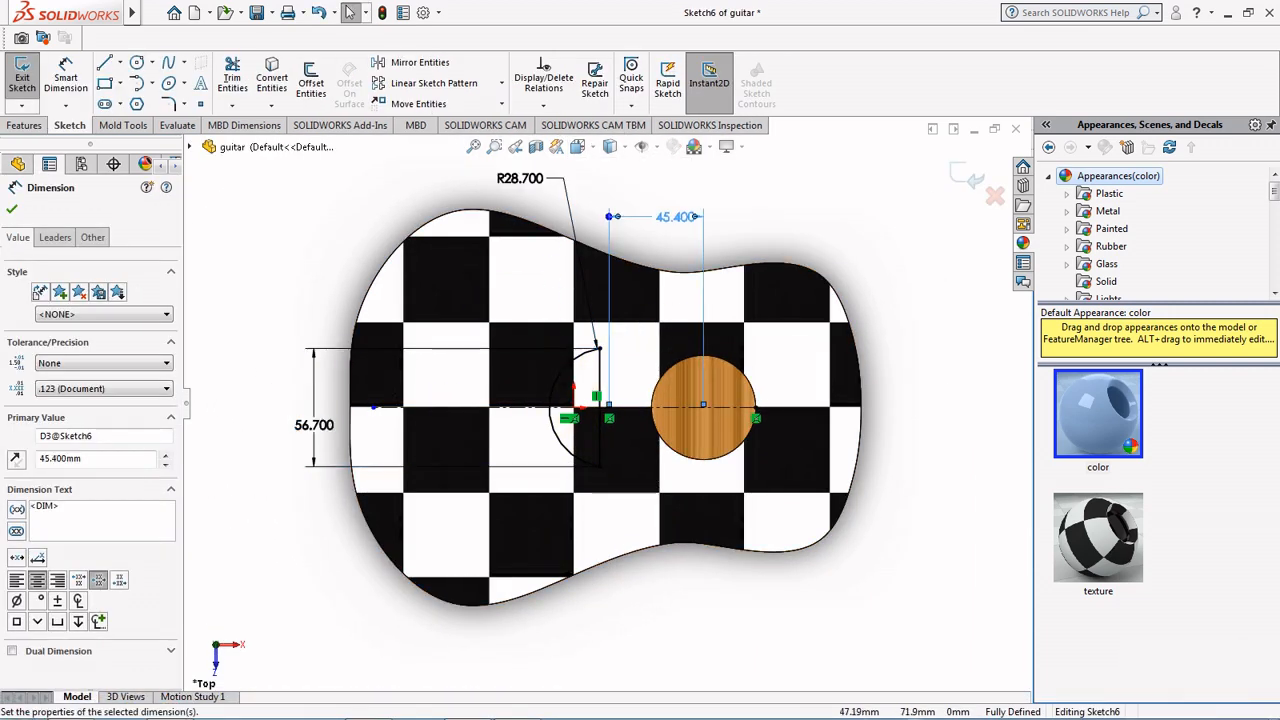
left_click(967, 176)
Step: Review the definition of Boss-Extrude4 with its height preview in the front view, accepting the existing settings
left_click(69, 504)
left_click(95, 455)
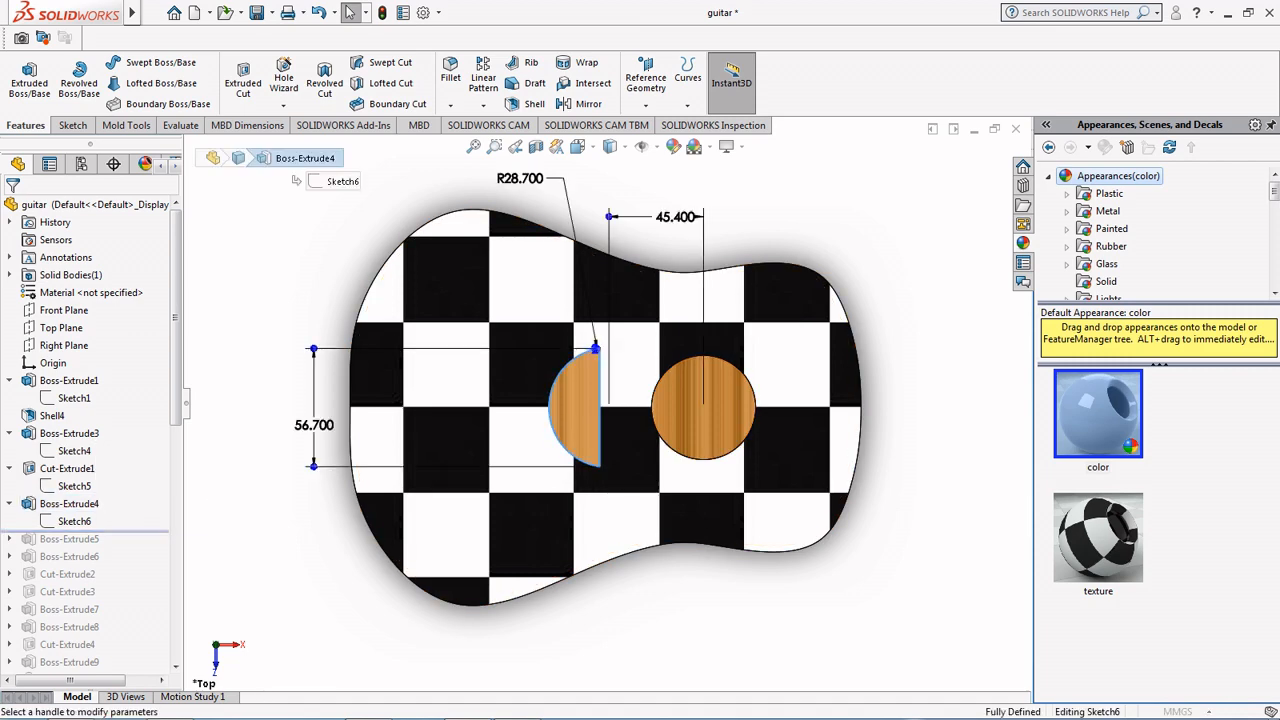
scroll(527, 465, "up", 1)
middle_click_drag(540, 465, 565, 300)
left_click(579, 147)
left_click(490, 440)
scroll(577, 363, "down", 8)
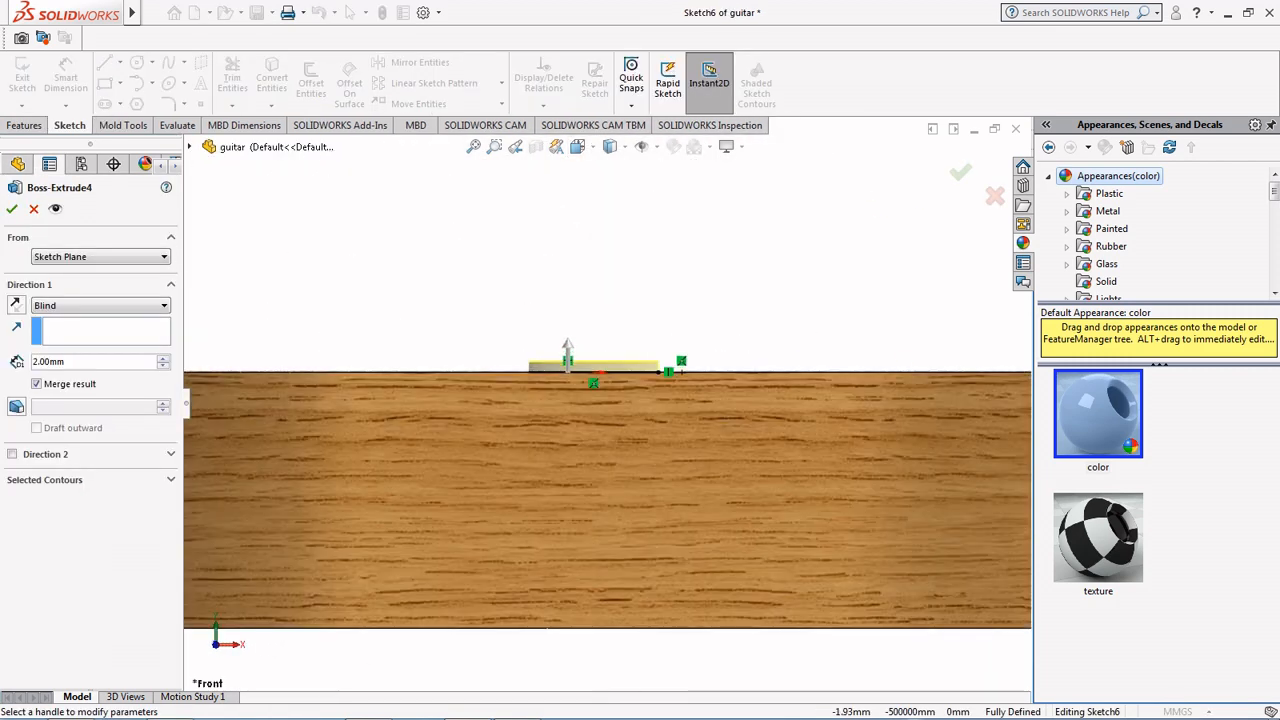
left_click(12, 209)
scroll(633, 424, "up", 8)
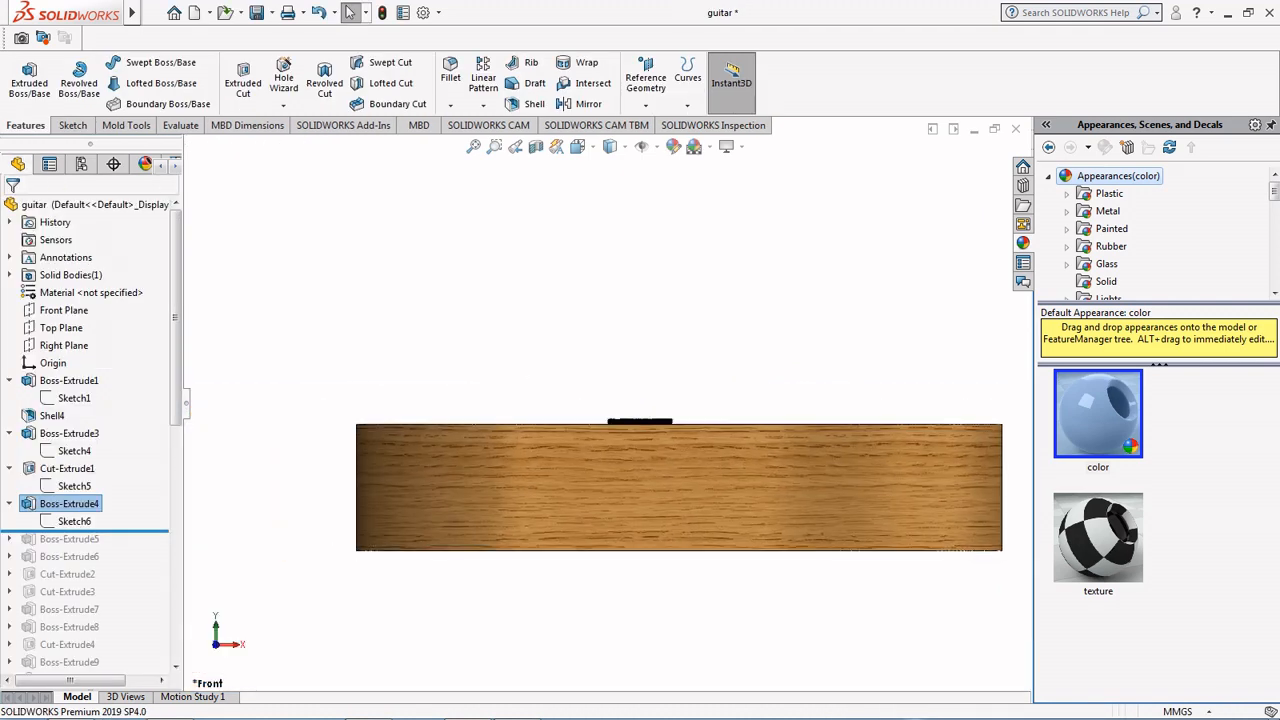
Step: Roll the history forward to include Boss-Extrude5 and open its Sketch7 for editing in the top view
left_click_drag(98, 531, 98, 548)
left_click(10, 539)
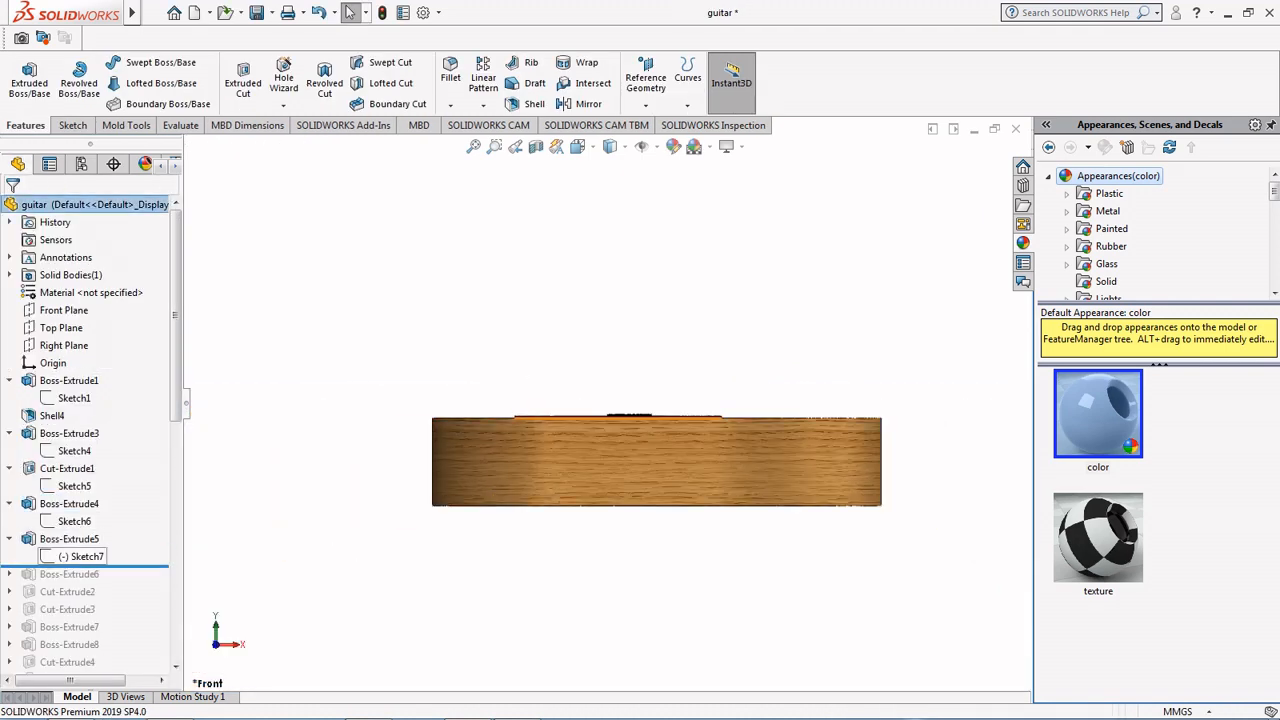
left_click(86, 556)
left_click(91, 505)
left_click(578, 147)
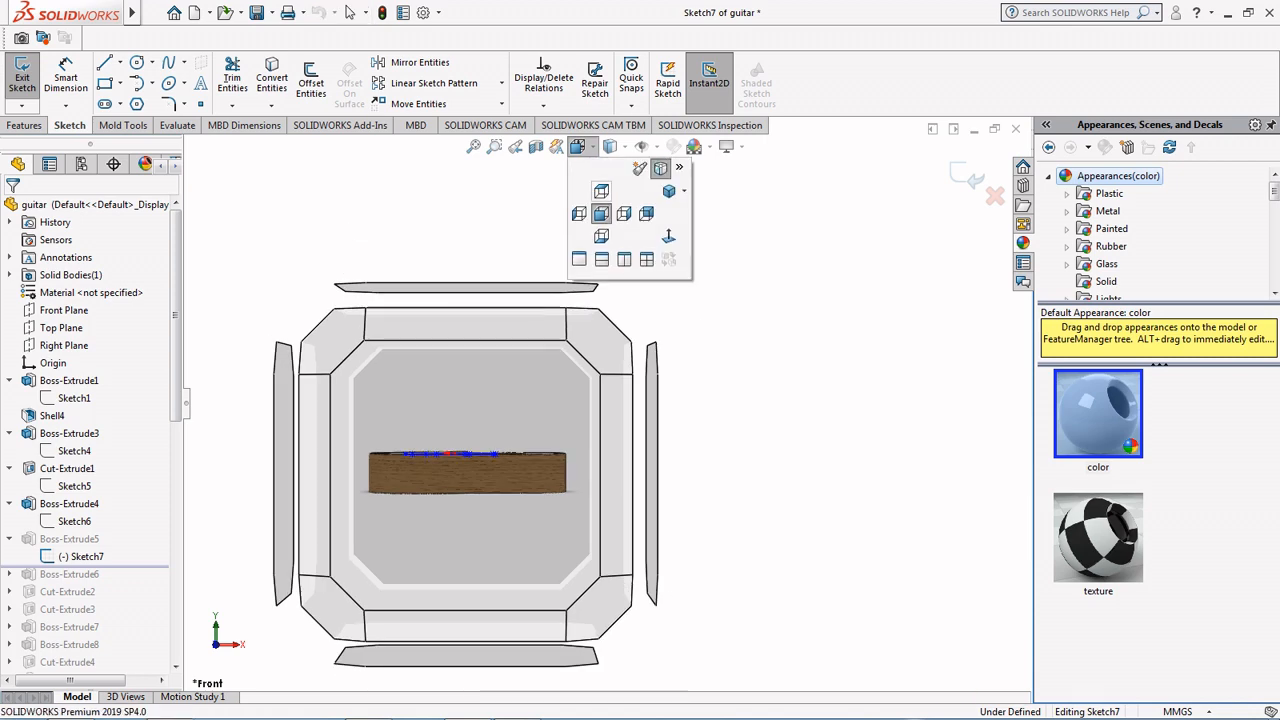
left_click(601, 191)
scroll(580, 556, "down", 5)
scroll(570, 558, "up", 5)
scroll(570, 558, "down", 3)
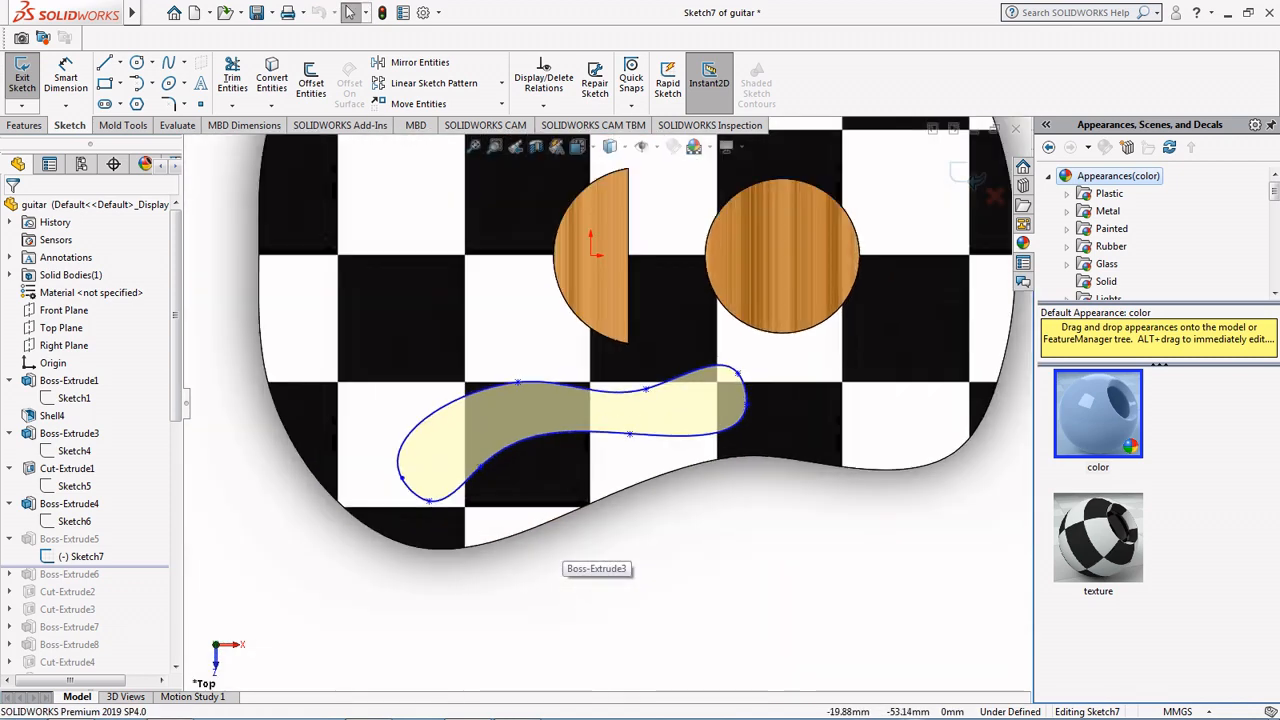
Step: Dimension the vertical distance between the pickguard spline's upper-left point and the lower-edge point opposite it
left_click(517, 382)
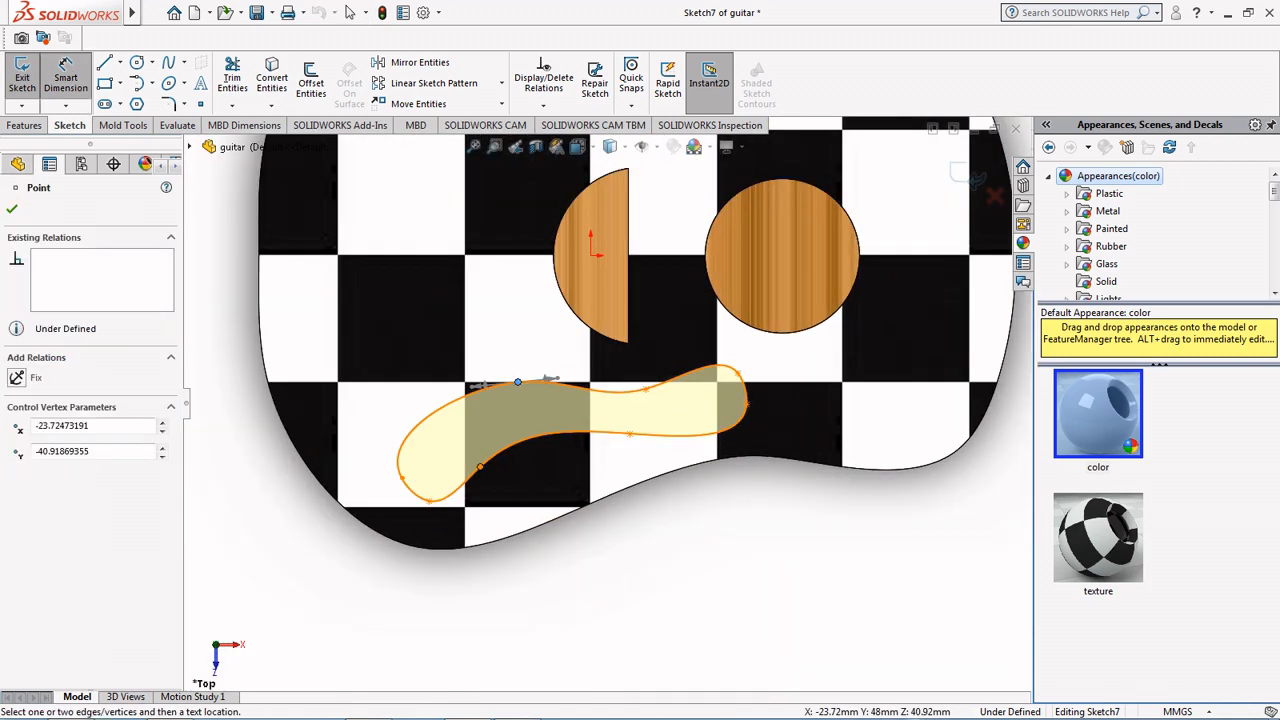
left_click(480, 467)
left_click(365, 423)
right_click(366, 423)
left_click(296, 401)
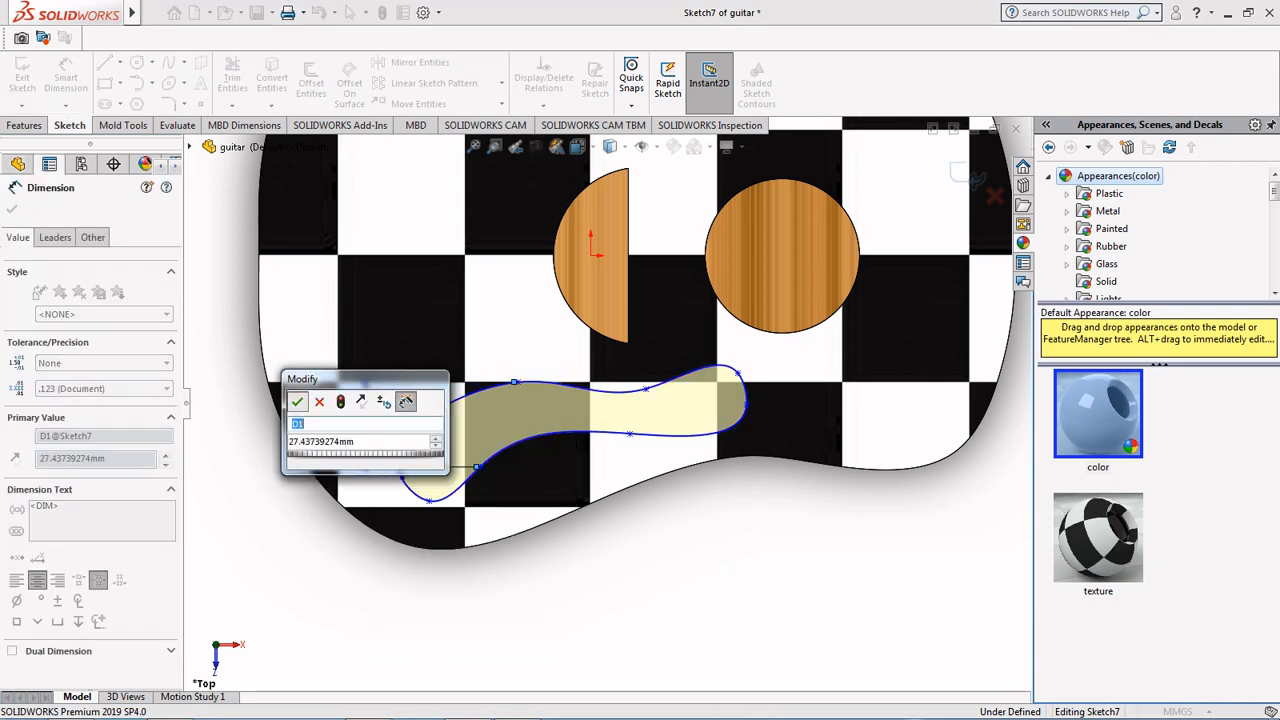
left_click(296, 401)
Step: Dimension the pickguard spline's upper-left point at a vertical distance of 40 mm from the origin
left_click(590, 256)
left_click(517, 382)
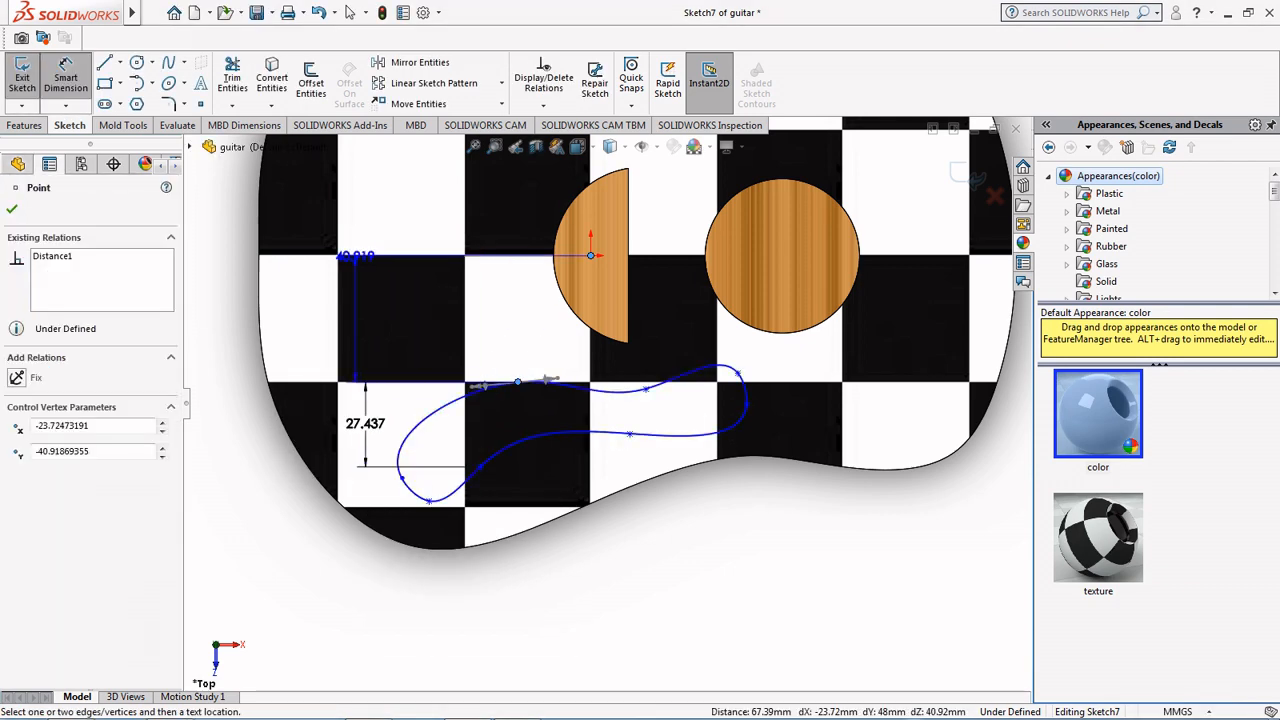
left_click(215, 256)
type("40")
key("Return")
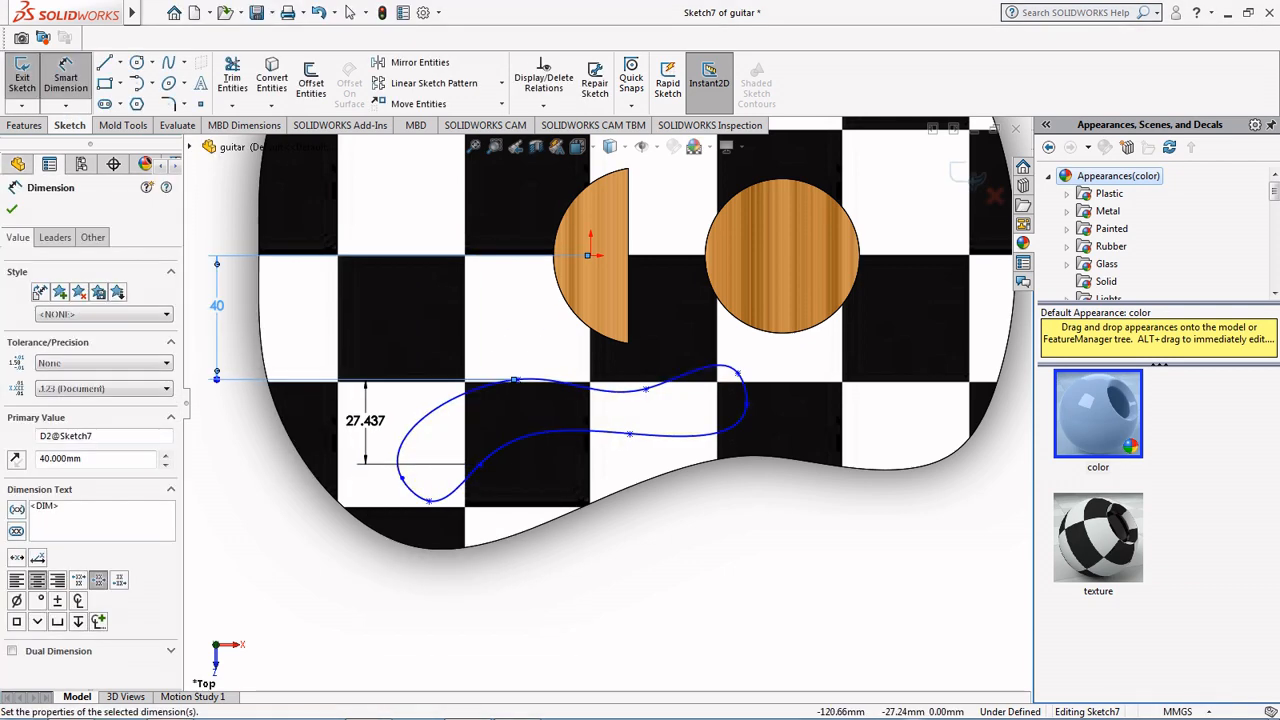
Step: Set the vertical distance between the spline's upper-left point and the opposite lower-edge point to 27 mm
double_click(365, 420)
type("27")
key("Return")
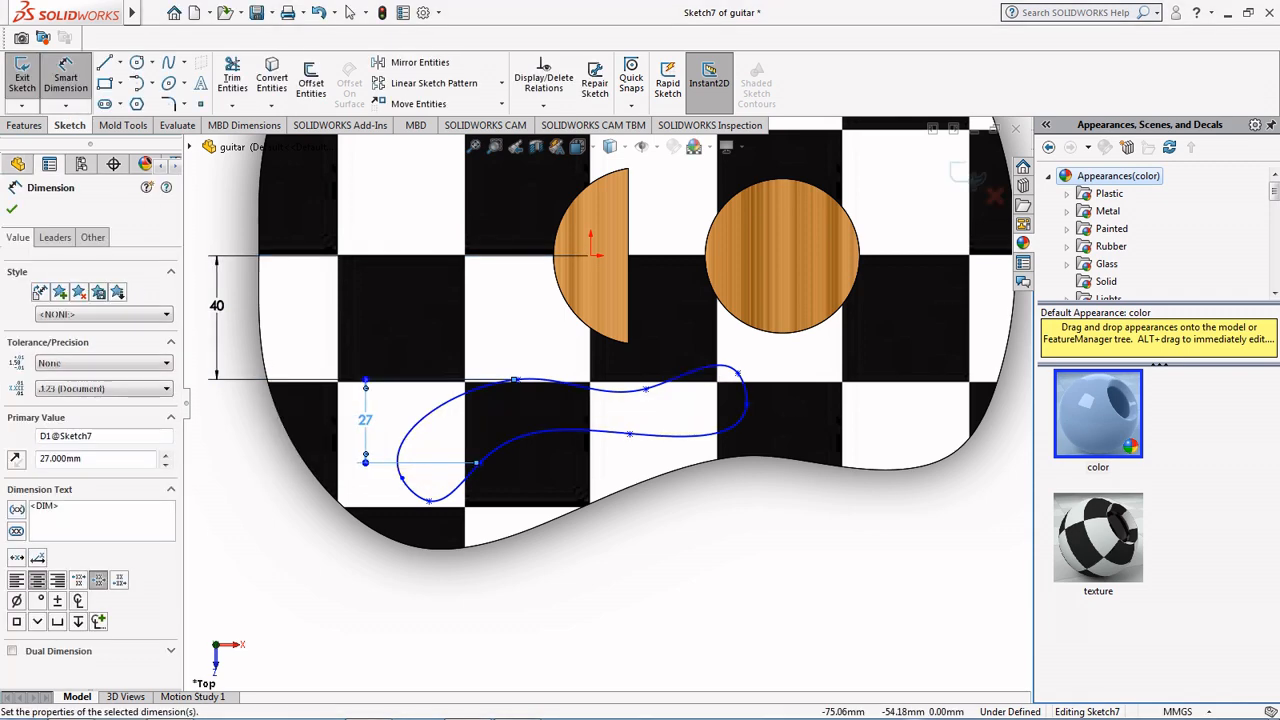
Step: Dimension the spline point at the pickguard's upper-right tip at a vertical distance of 40 mm from the origin
left_click(738, 373)
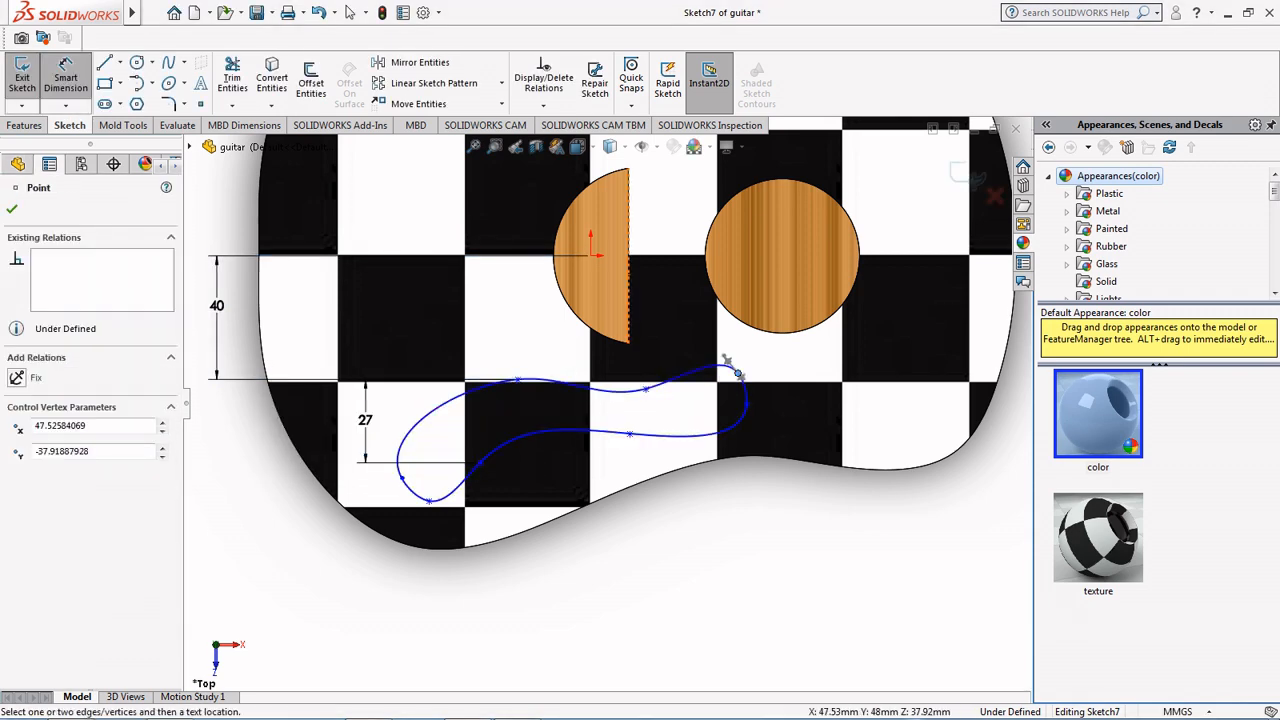
left_click(592, 256)
left_click(901, 316)
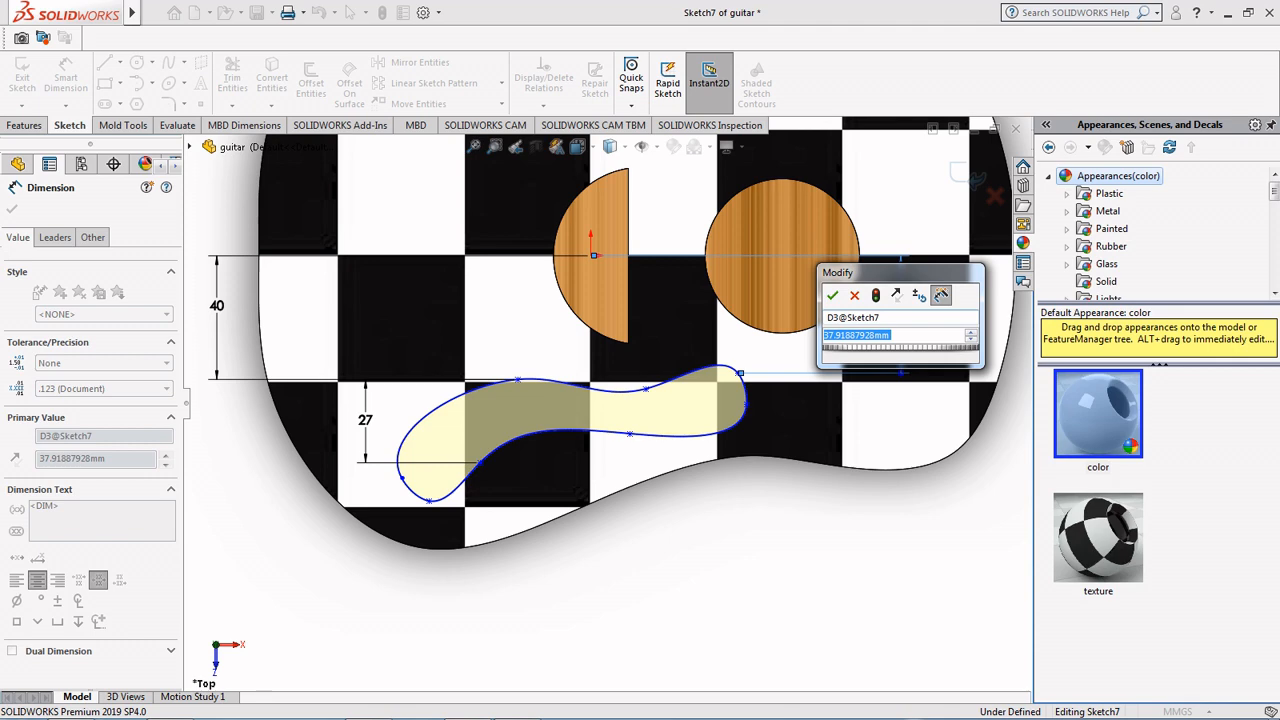
type("40")
key("Return")
Step: Dimension the spline's upper-middle point at a vertical distance of 43 mm from the origin
left_click(646, 389)
left_click(592, 256)
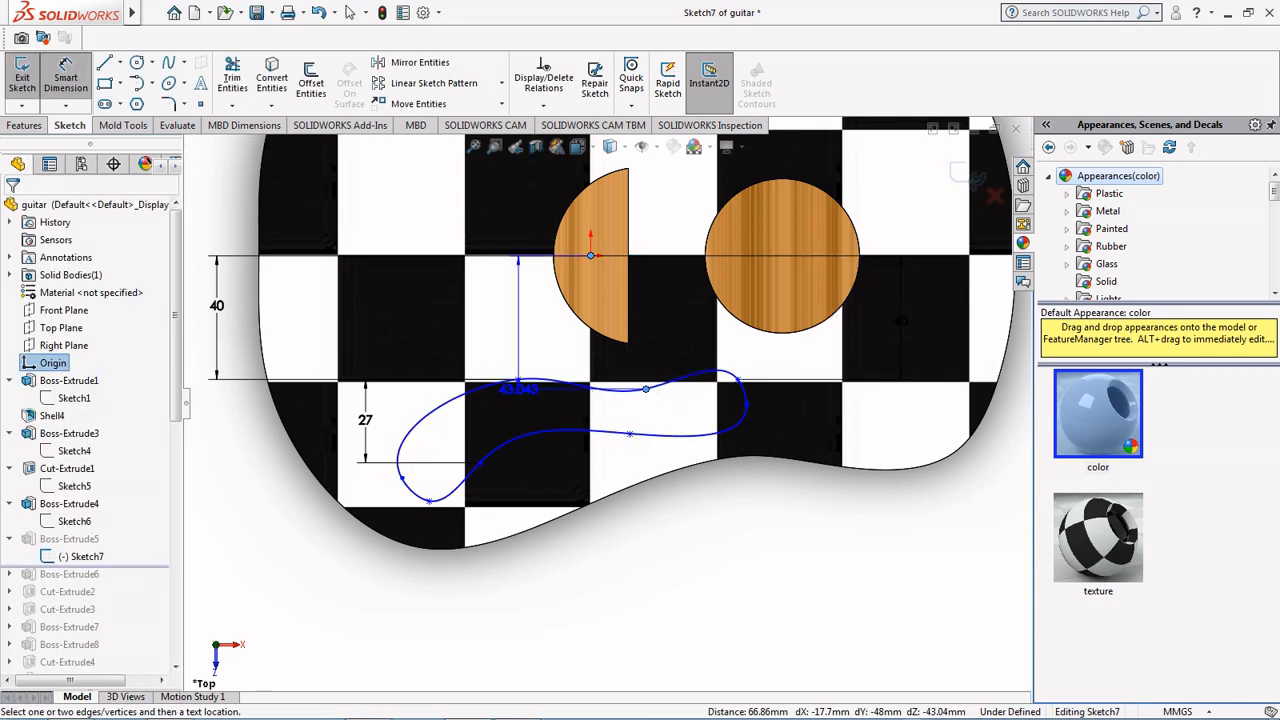
left_click(310, 305)
key("Return")
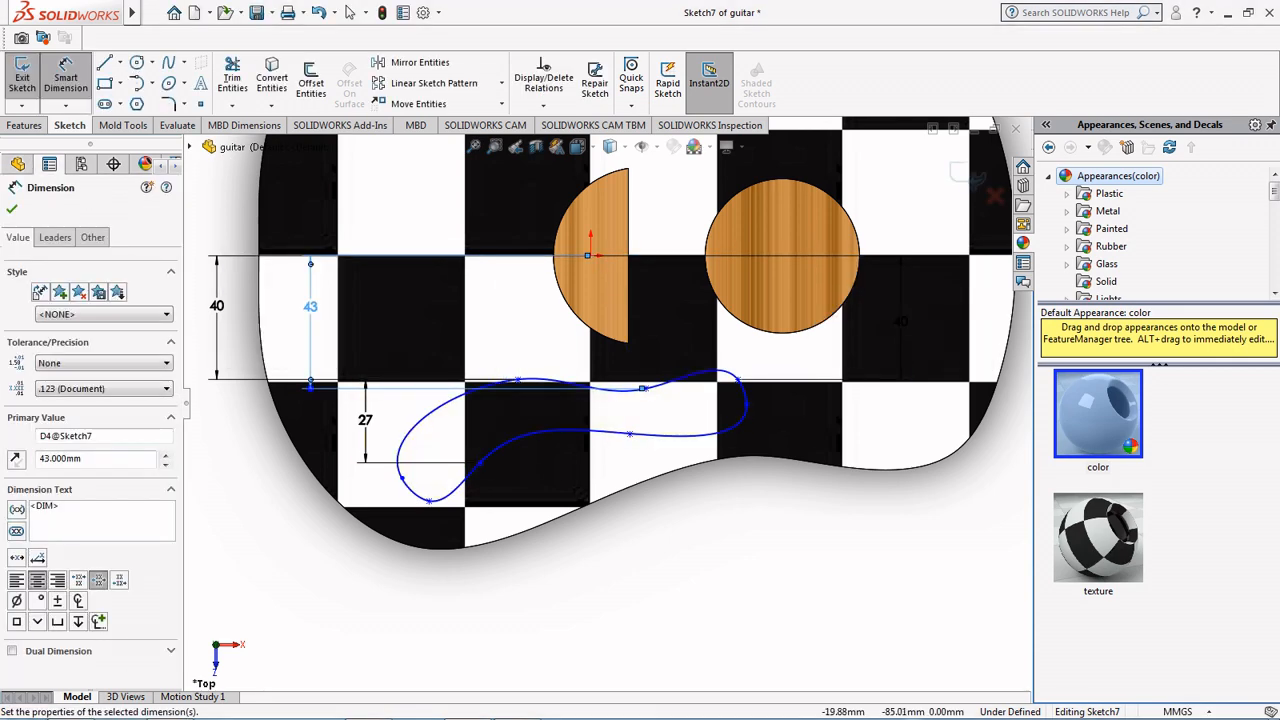
Step: Add a driven vertical dimension from the origin to the lower-edge spline point near the pickguard's wide left end
left_click(480, 462)
left_click(591, 257)
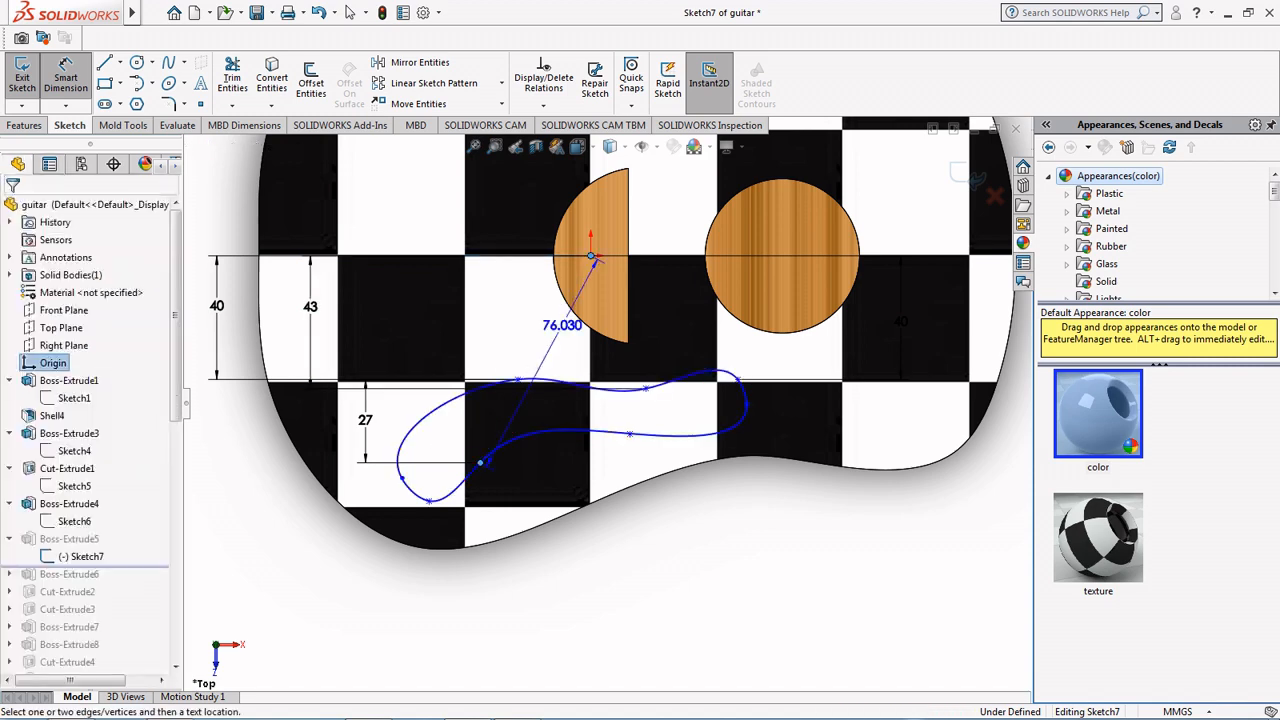
left_click(910, 458)
key("Return")
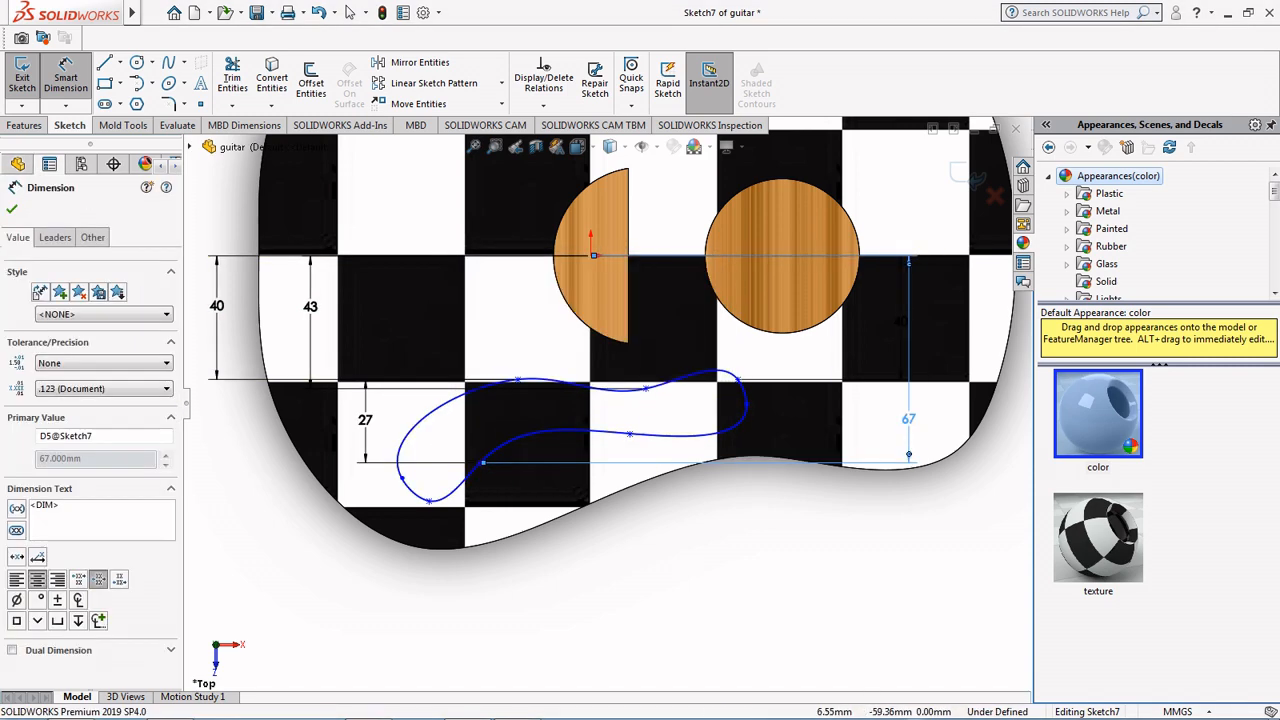
Step: Dimension the vertical distance between the two spline points at the pickguard's lower-left end as 7.5 mm
left_click(424, 500)
left_click(401, 478)
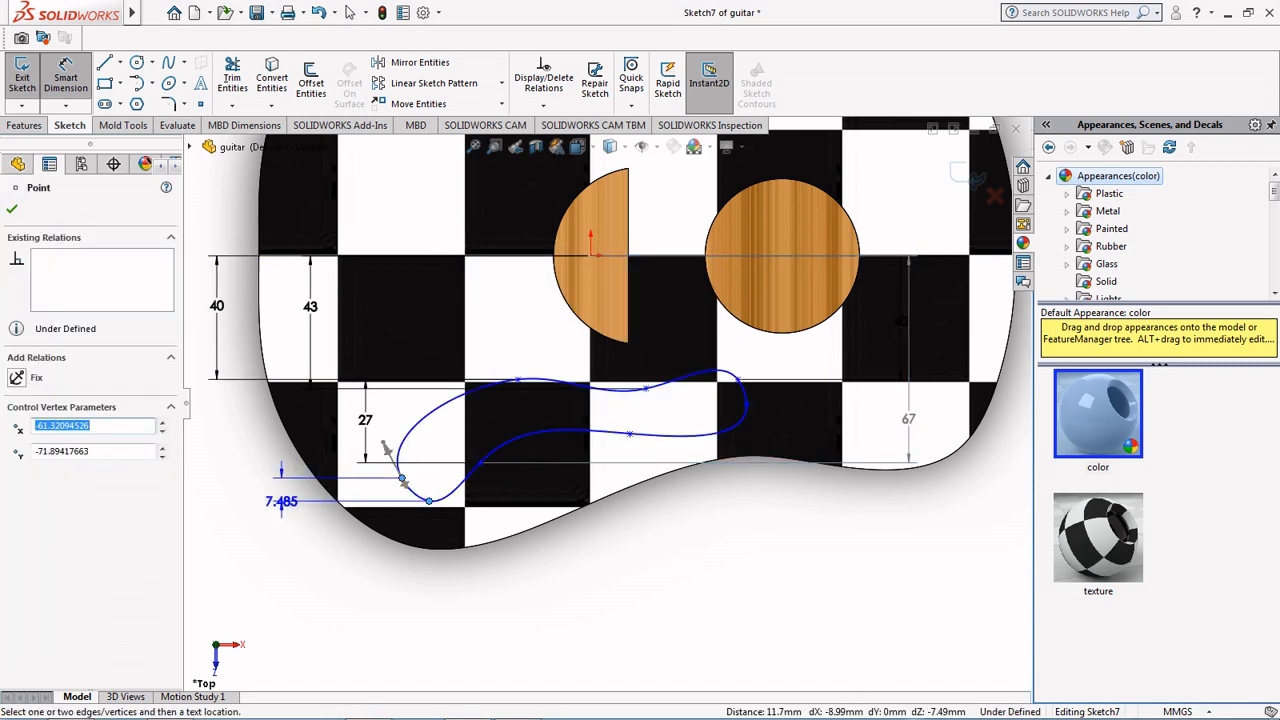
left_click(284, 503)
type("7.5")
key("Return")
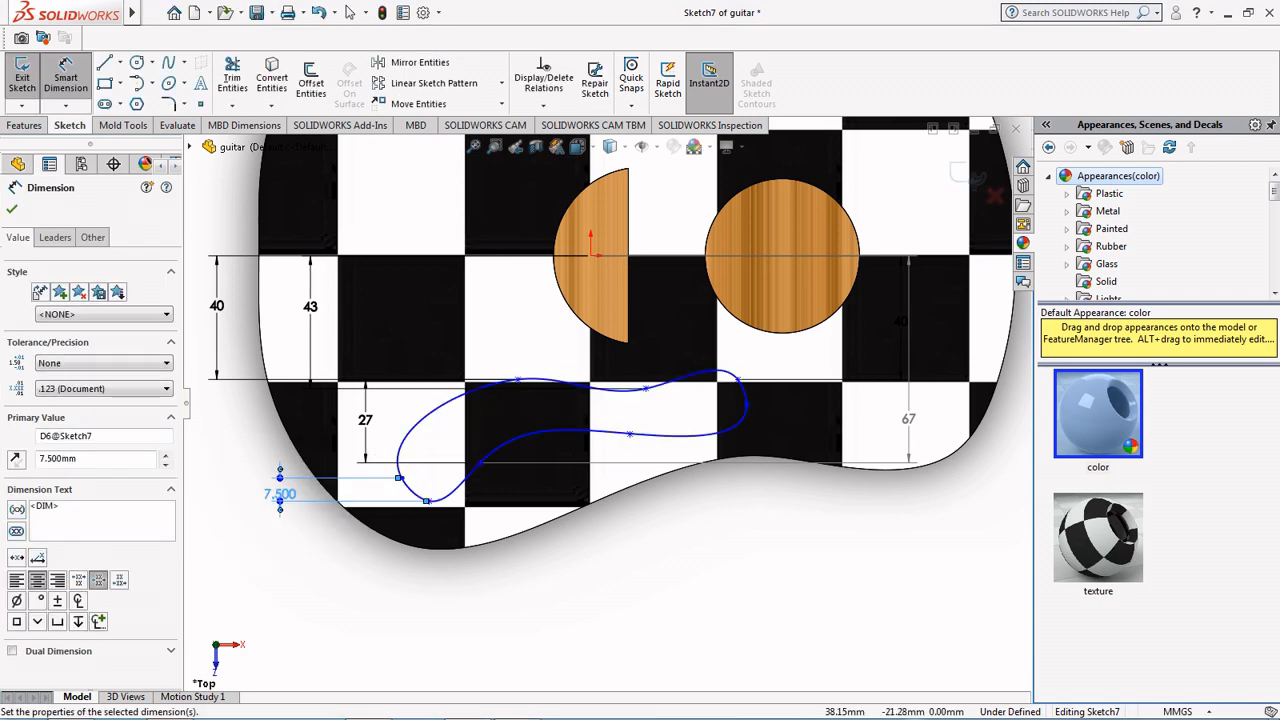
Step: Dimension the vertical distance between the spline's upper-middle and lower-middle points as 14.5 mm
left_click(646, 389)
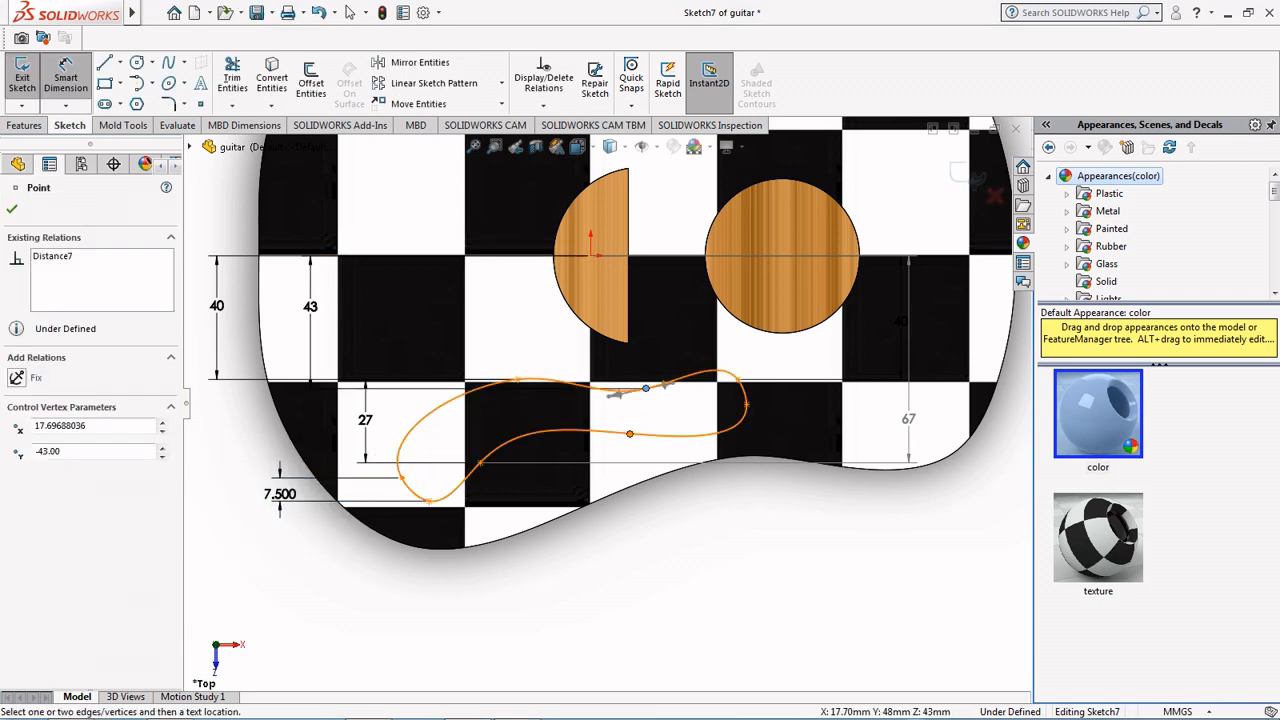
left_click(630, 434)
left_click(702, 398)
type("14.5")
key("Return")
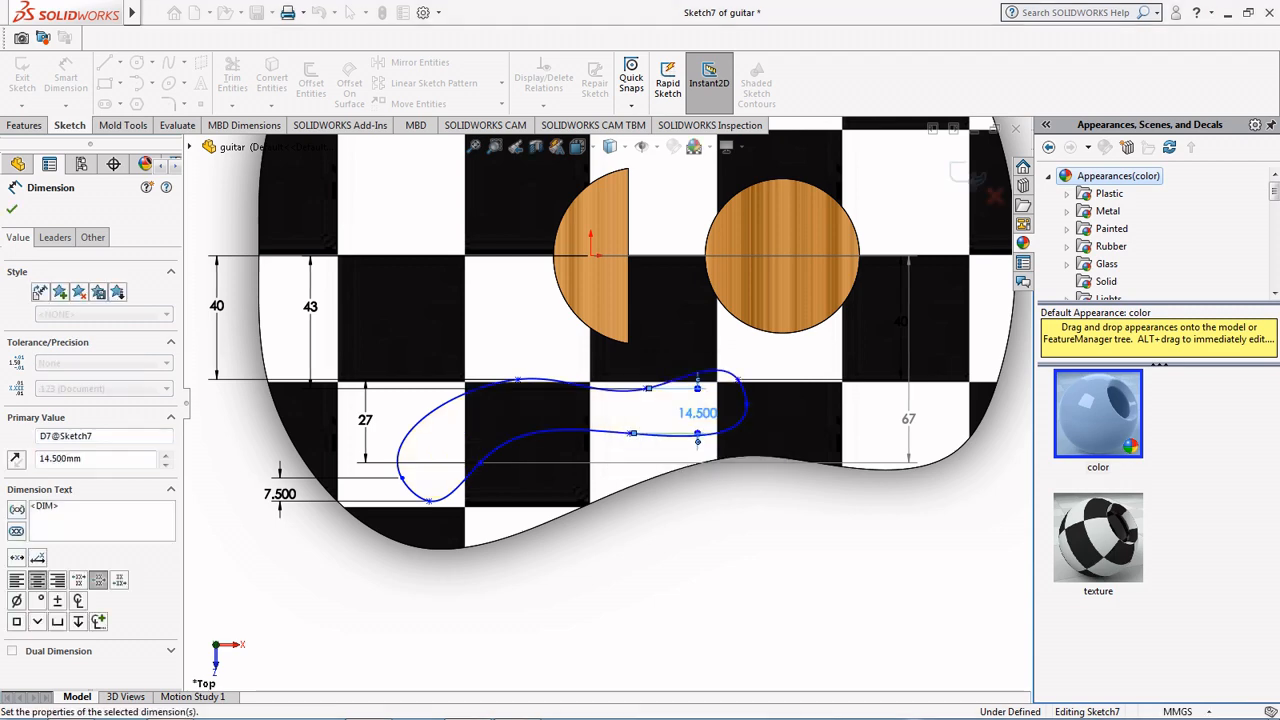
left_click(517, 380)
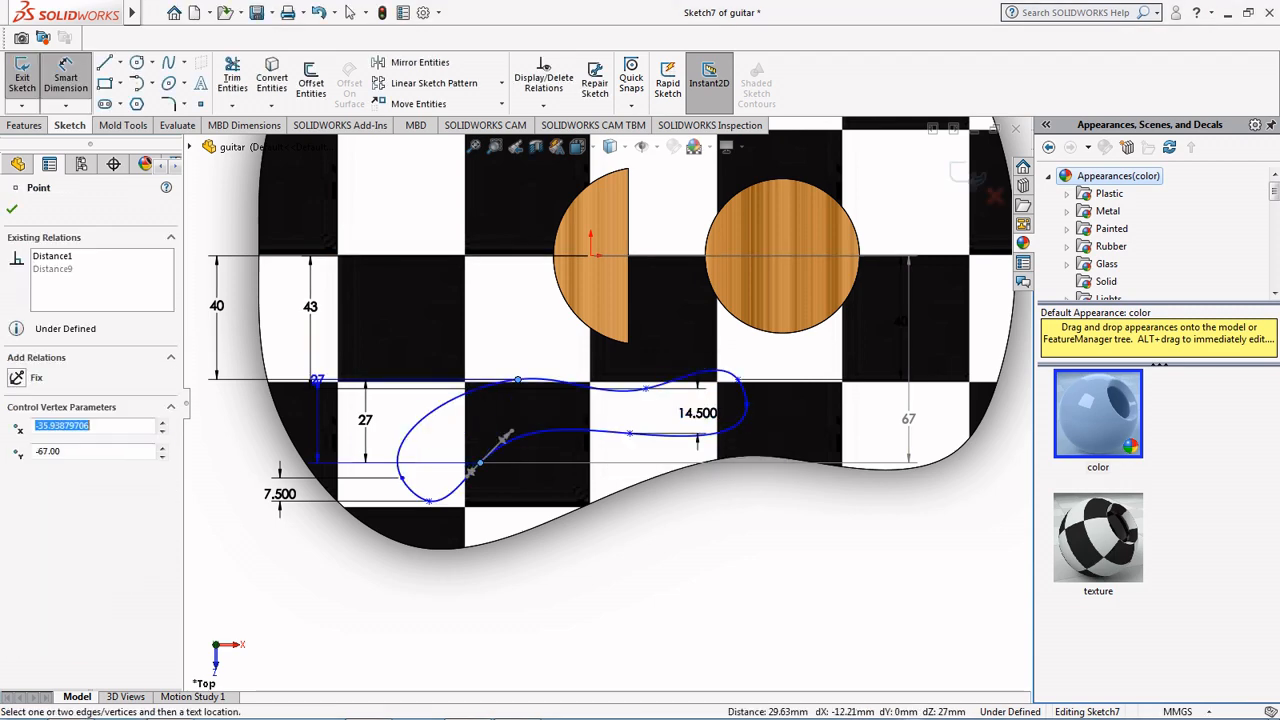
left_click(227, 382)
left_click(675, 351)
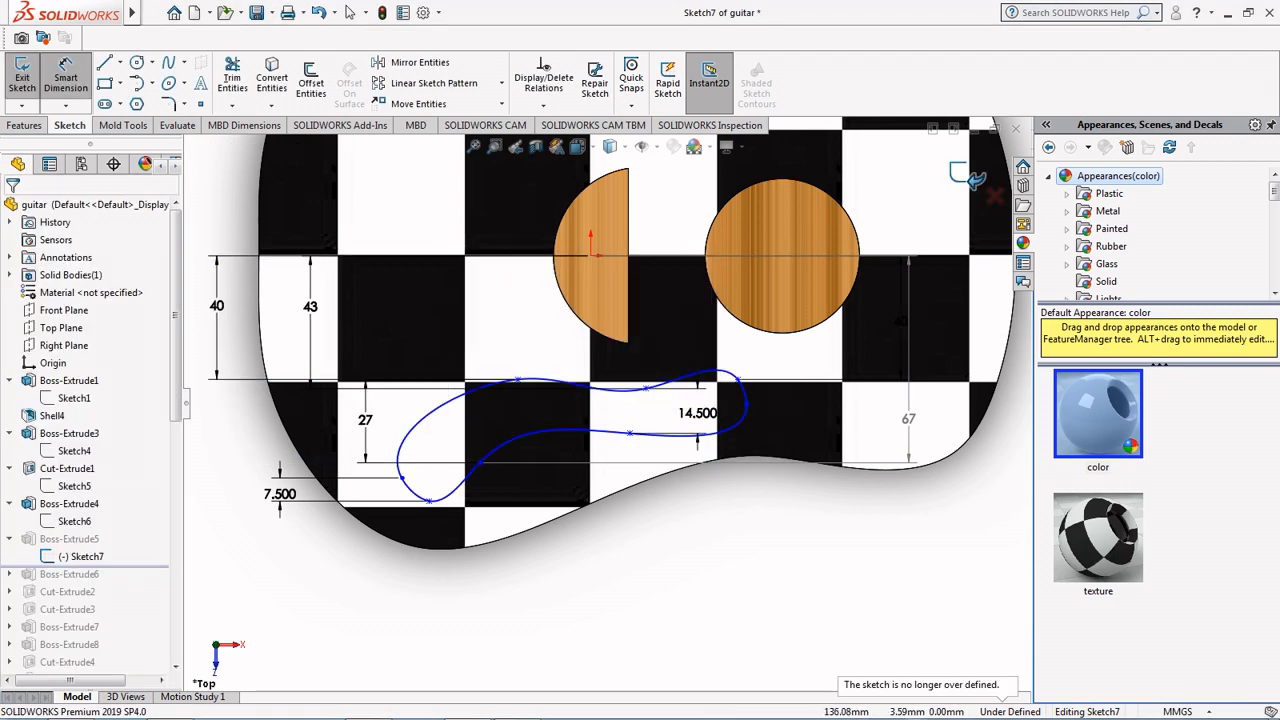
Step: Exit Sketch7 and review the definition and preview of Boss-Extrude5, accepting its existing settings
left_click(967, 176)
scroll(608, 403, "up", 5)
left_click(76, 540)
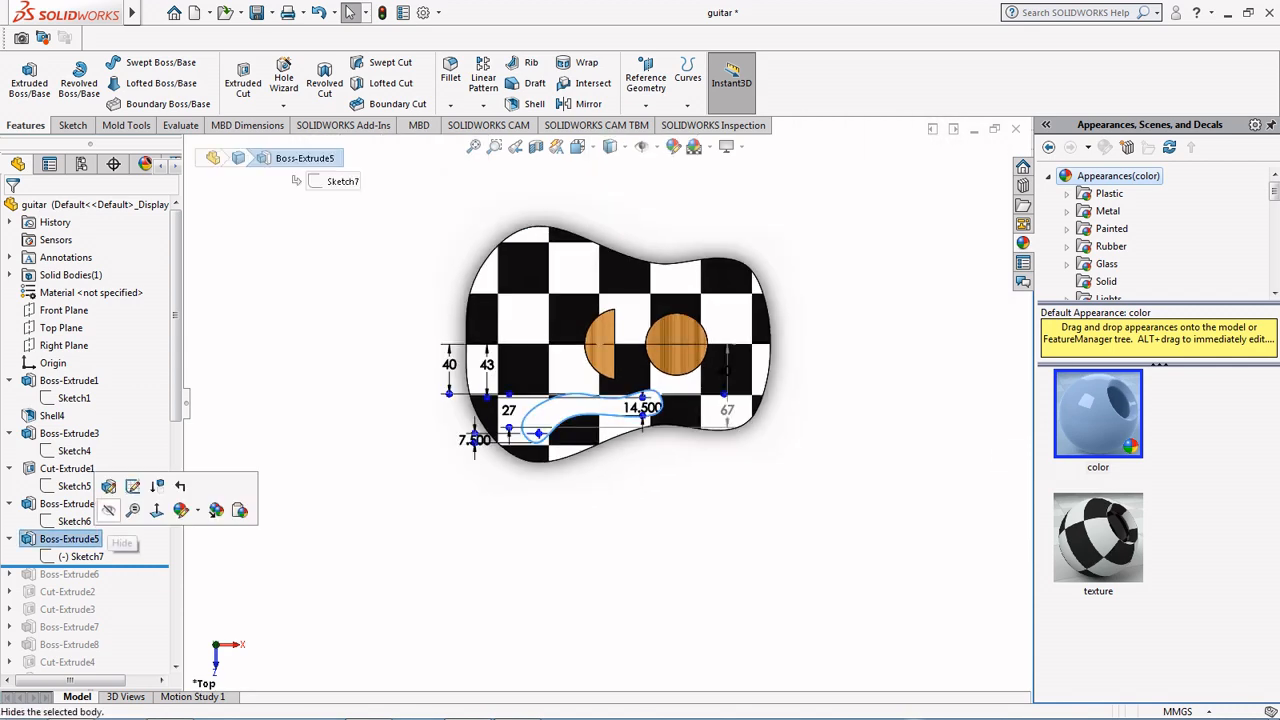
left_click(108, 486)
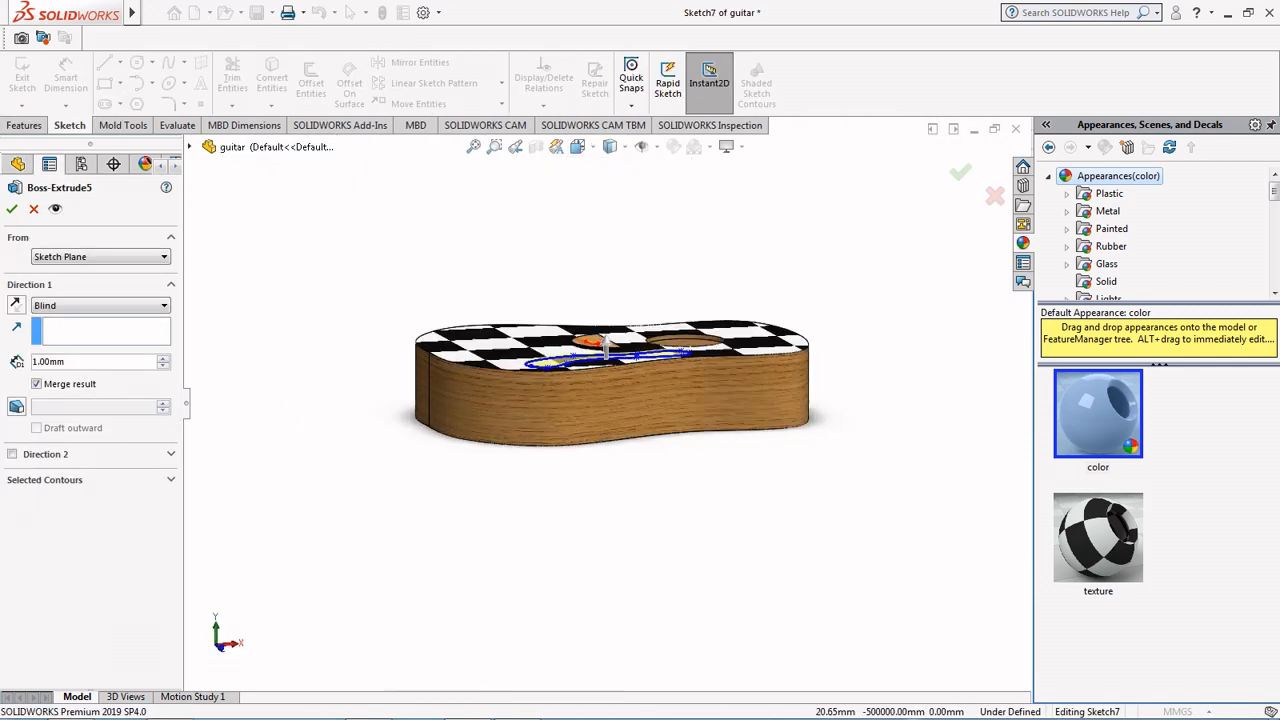
scroll(550, 380, "down", 6)
left_click(12, 208)
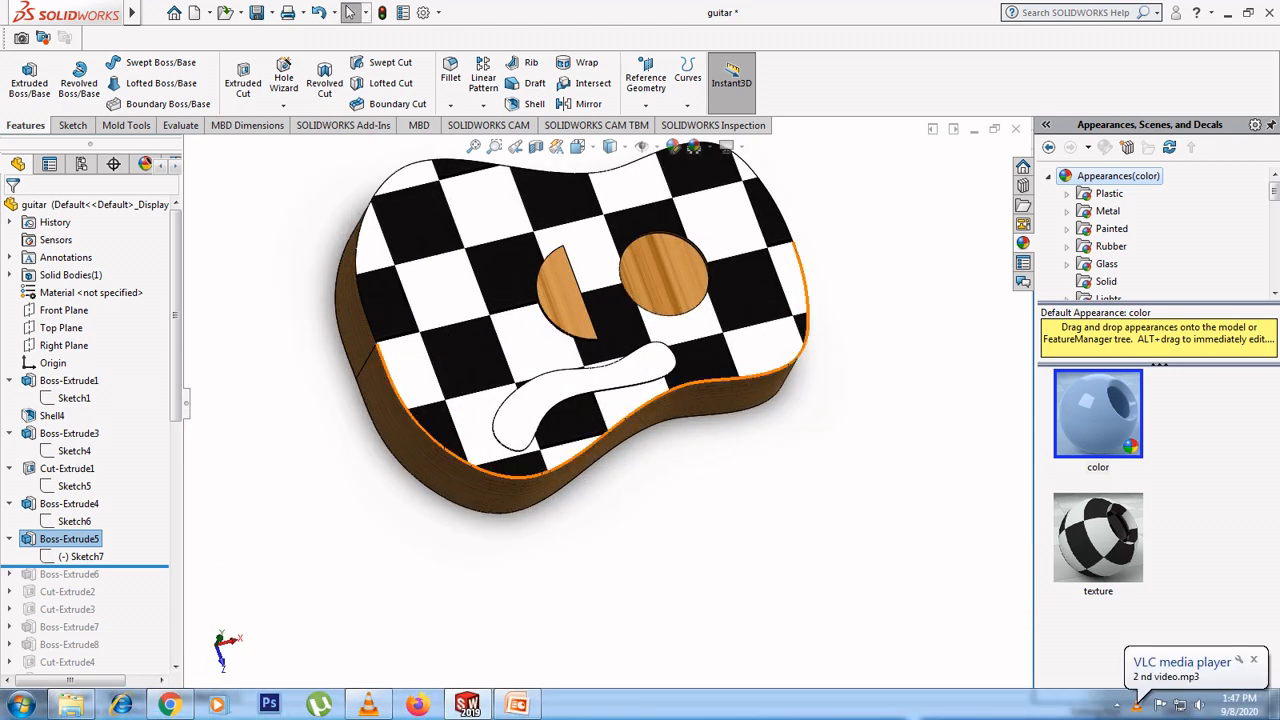
Step: Roll the history forward to include Boss-Extrude6 and open its Sketch8 for editing in the top view
left_click_drag(66, 566, 66, 584)
left_click(10, 574)
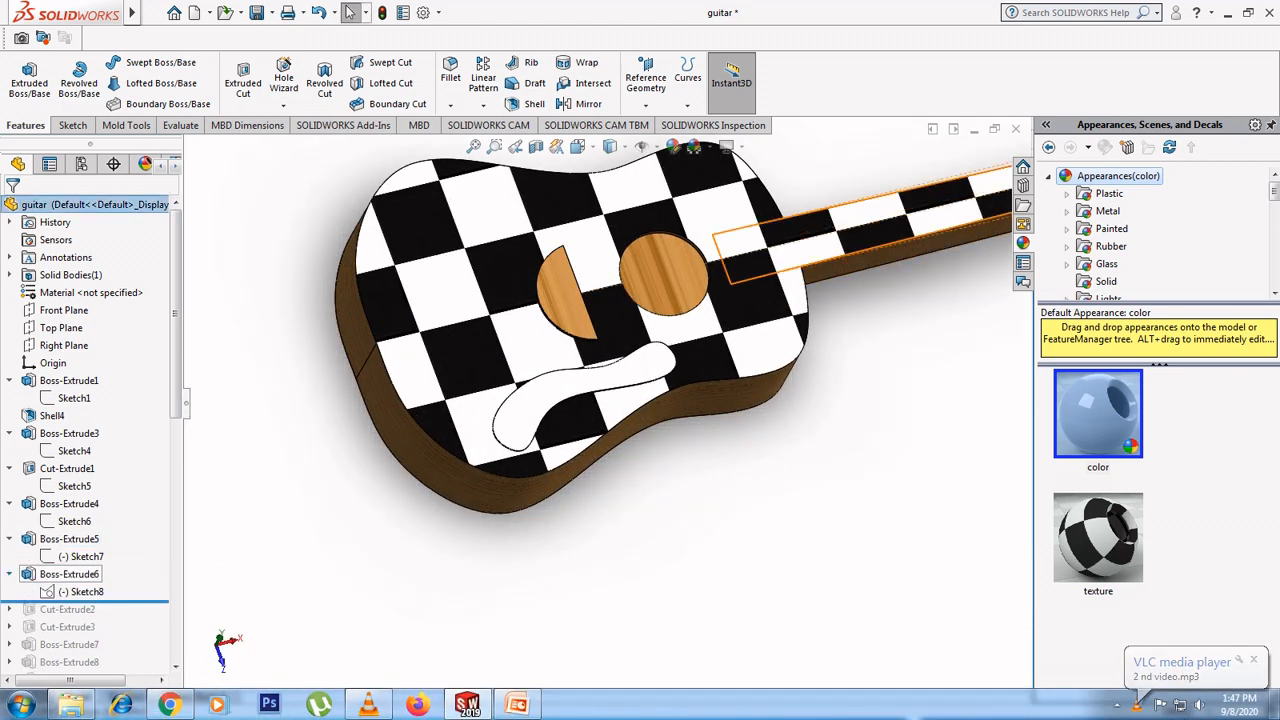
left_click(70, 592)
left_click(84, 544)
left_click(577, 146)
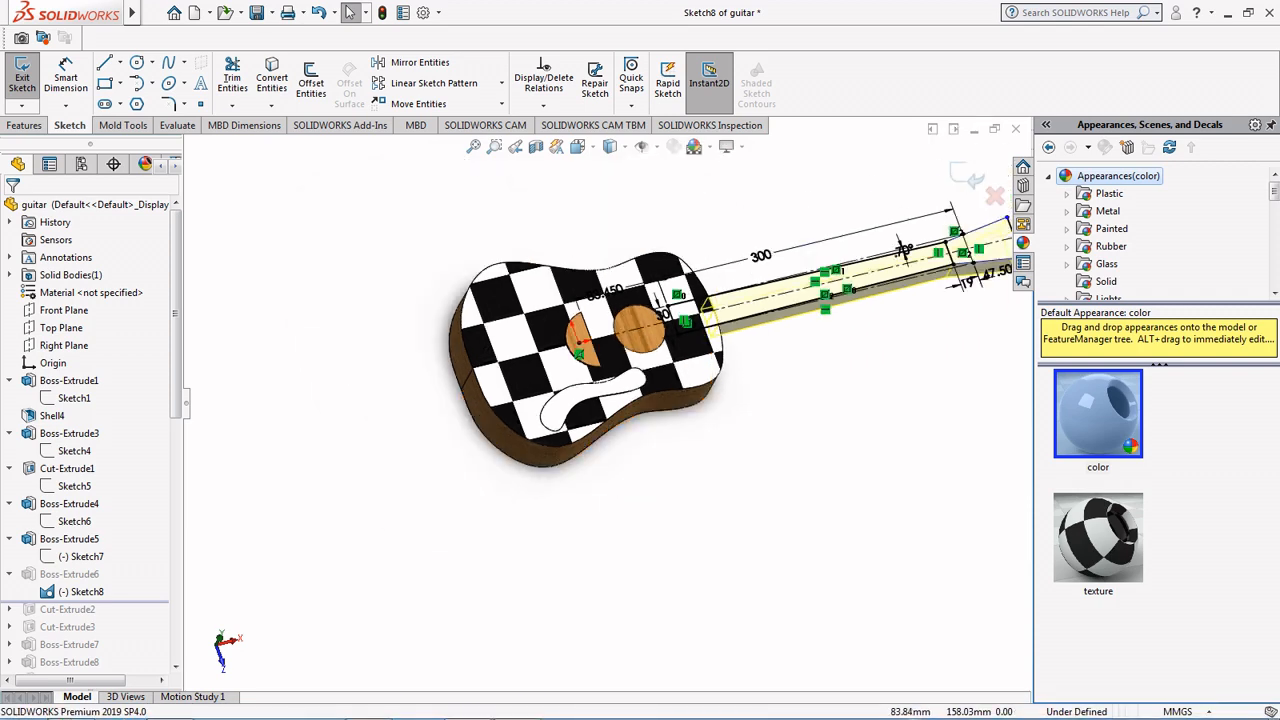
left_click(601, 173)
scroll(620, 410, "down", 3)
scroll(752, 380, "up", 2)
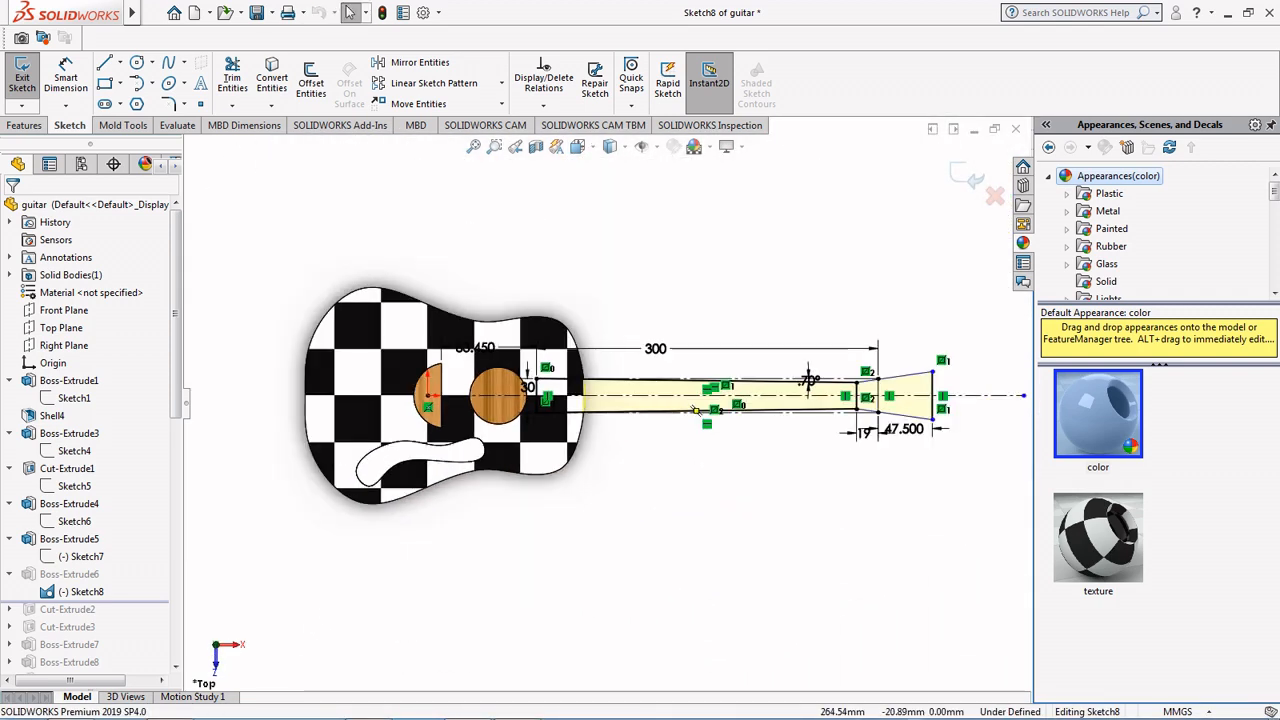
Step: Move the neck profile's 300, 47.5 and 19 mm dimensions clear of the outline and exit the sketch
scroll(800, 385, "down", 2)
left_click_drag(495, 302, 491, 207)
left_click_drag(856, 419, 850, 498)
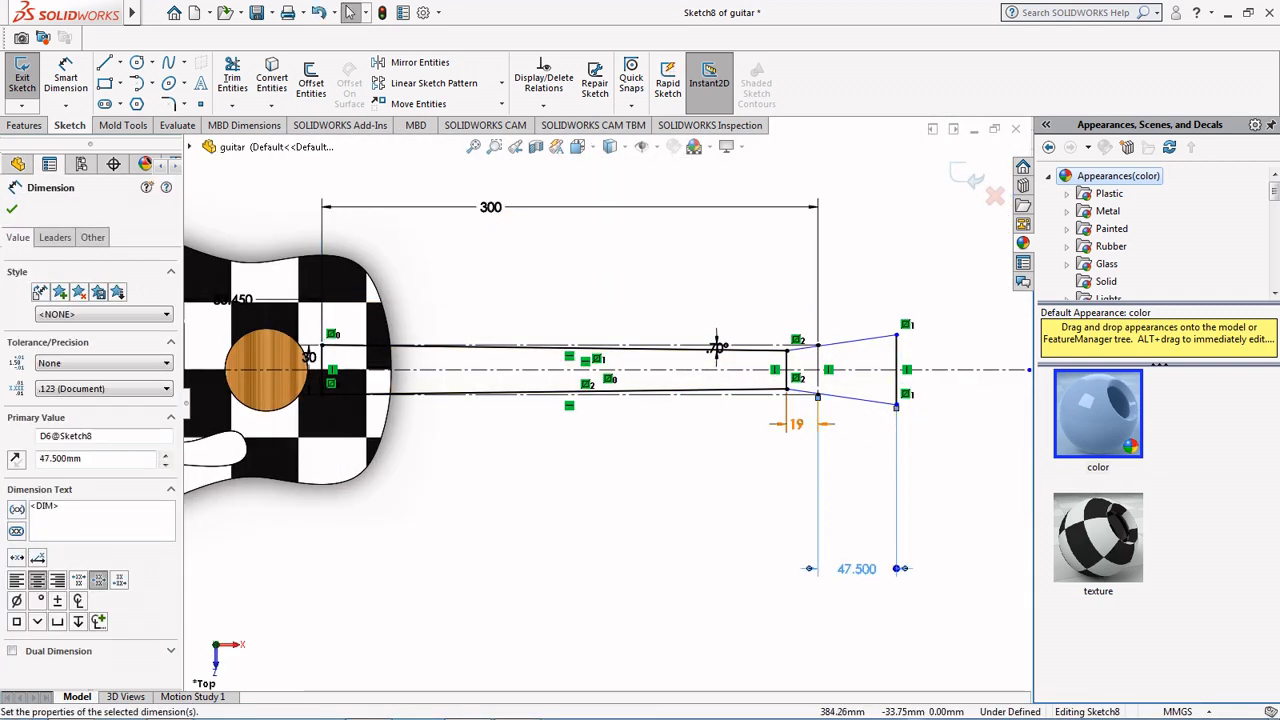
scroll(700, 356, "up", 3)
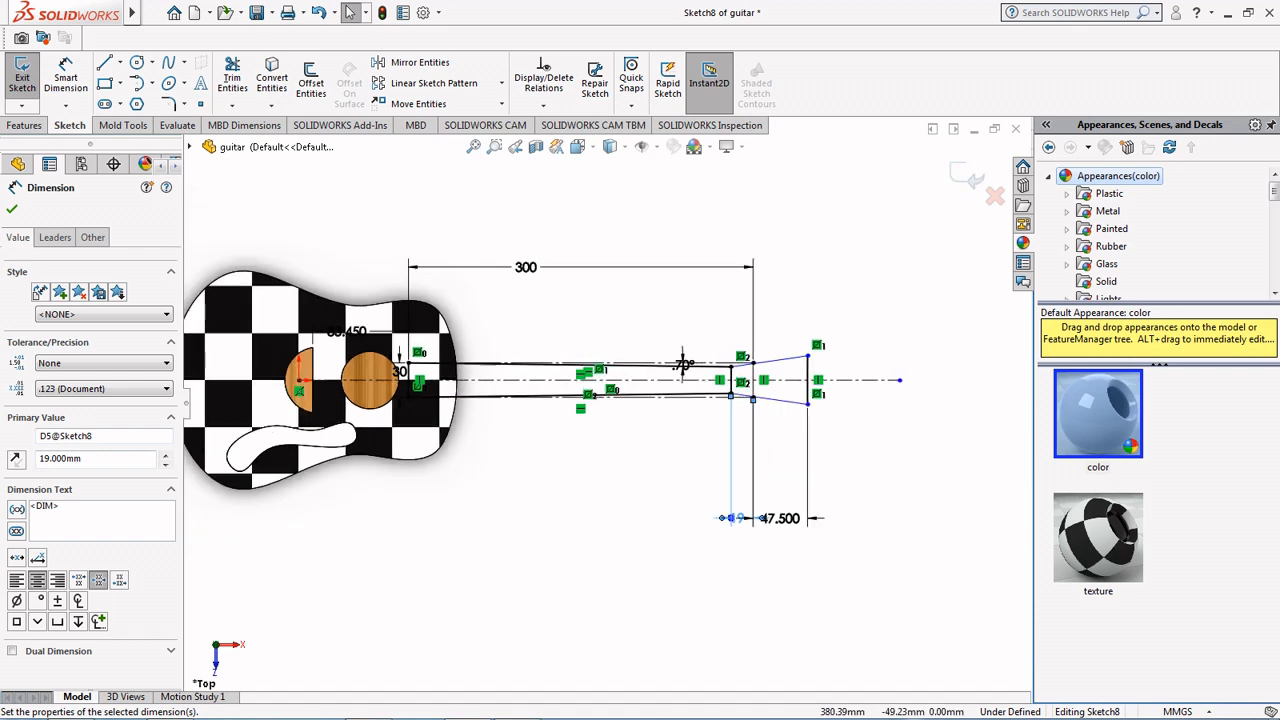
left_click(967, 177)
Step: Review the definition of Boss-Extrude6 with its neck depth preview in the front view, accepting the existing settings
scroll(606, 400, "up", 3)
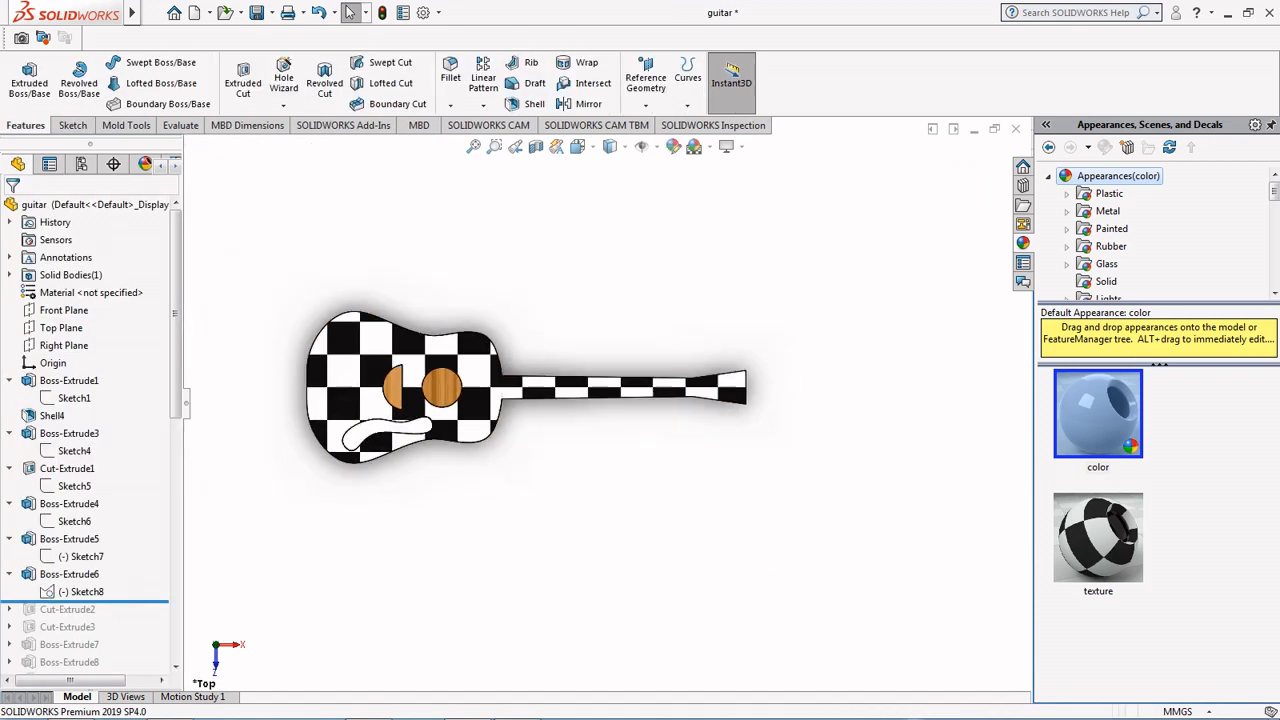
left_click(72, 575)
left_click(100, 523)
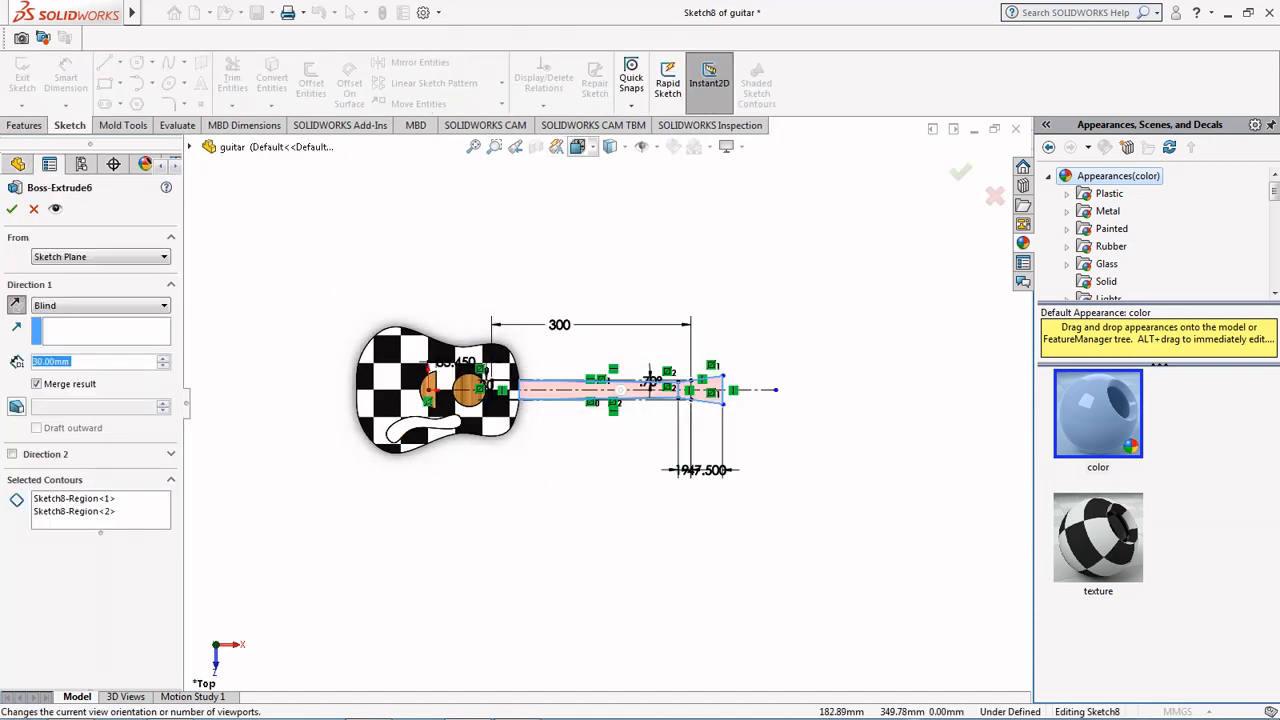
left_click(590, 148)
left_click(609, 205)
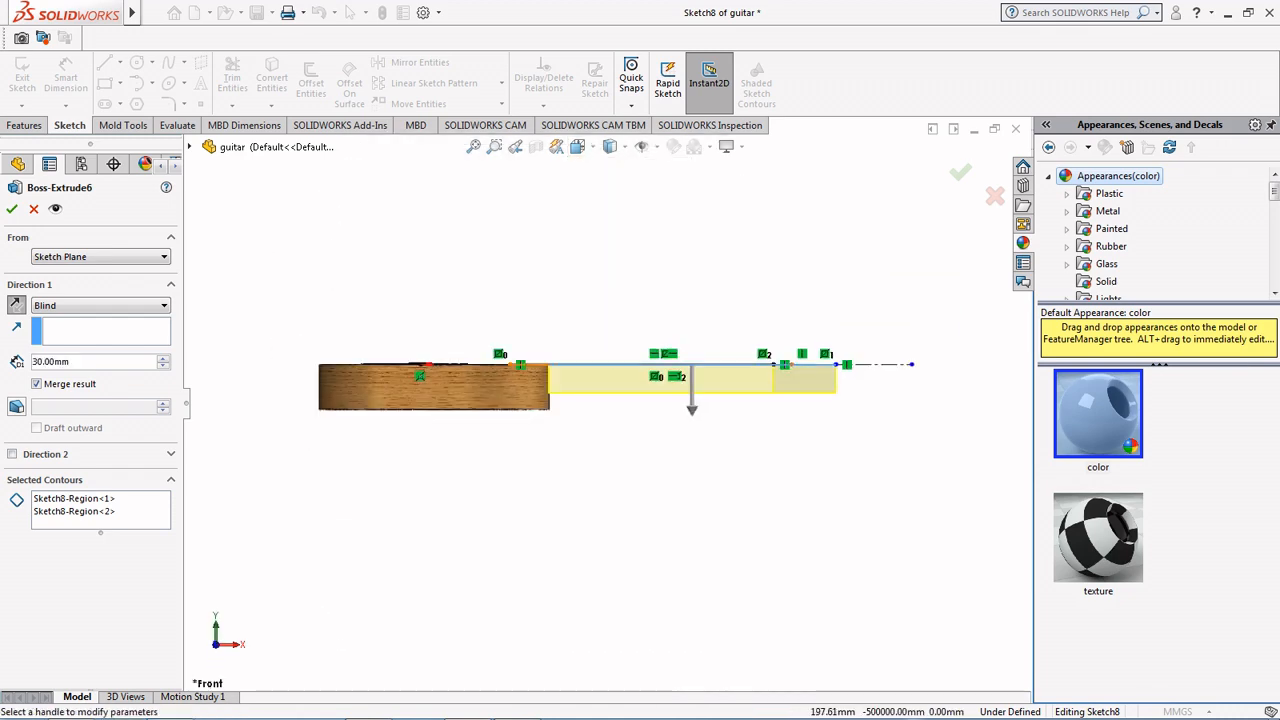
key("Return")
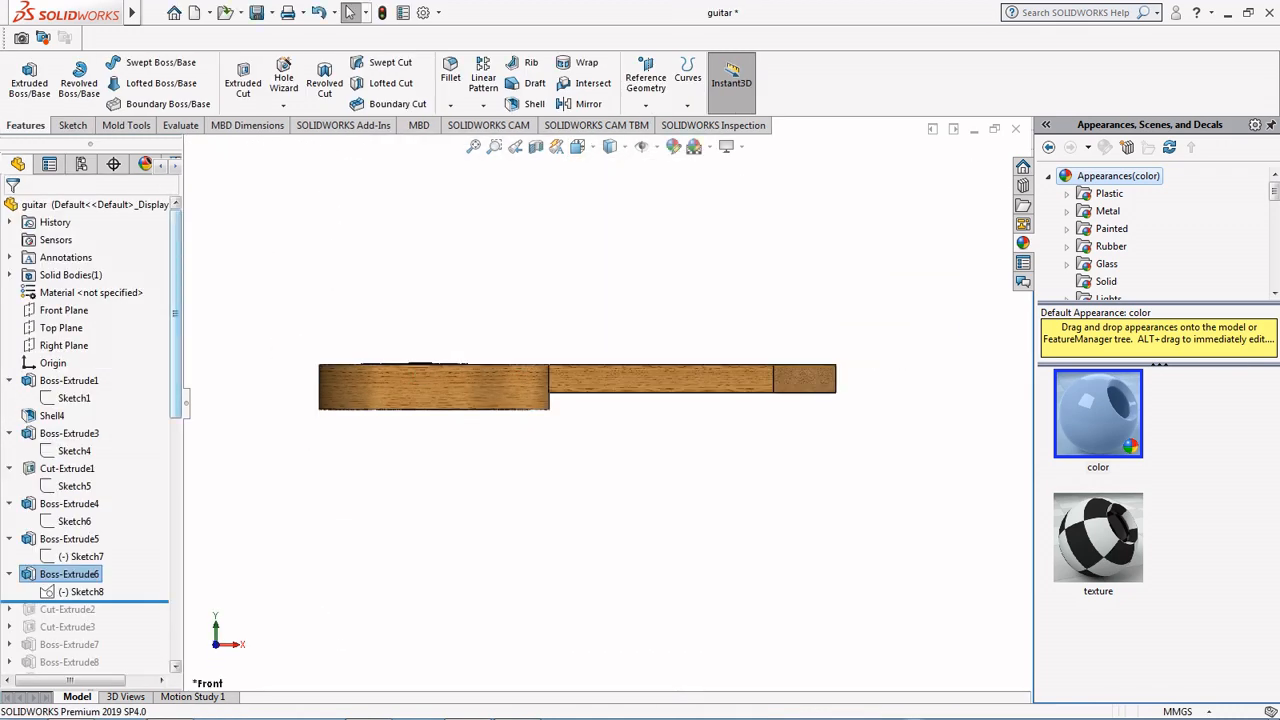
Step: Roll the history forward to include Cut-Extrude2 and open its Sketch9 at the headstock to examine the angled profile
left_click_drag(175, 313, 175, 444)
left_click_drag(70, 302, 70, 320)
left_click(9, 310)
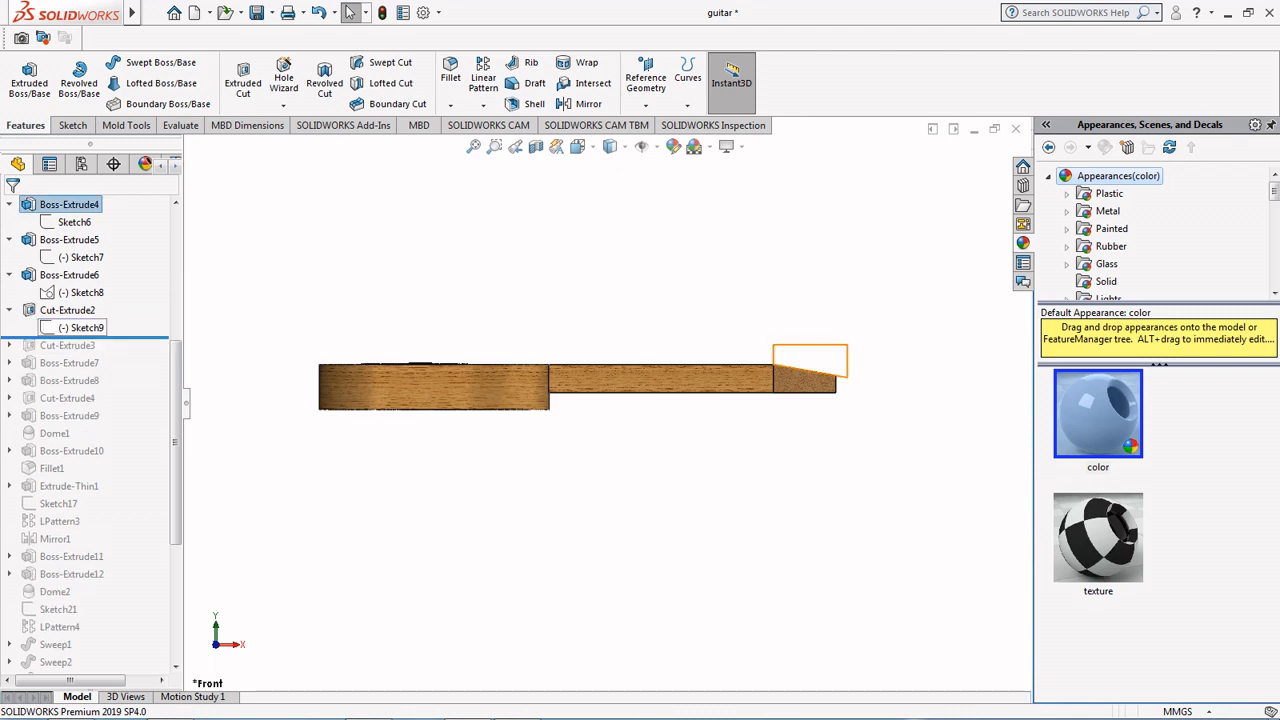
left_click(97, 288)
scroll(865, 358, "down", 4)
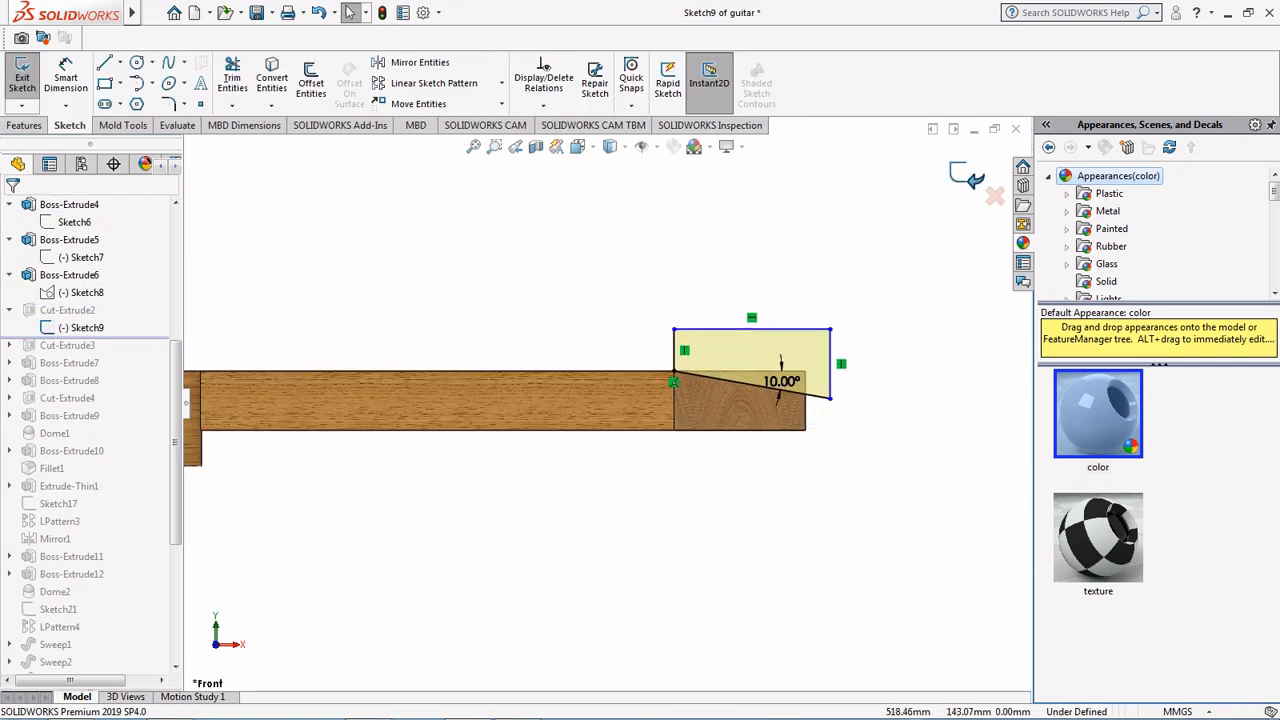
Step: Exit the headstock sketch and review the definition of Cut-Extrude2 with its angled cut preview, accepting the existing settings
left_click(967, 176)
left_click(68, 310)
left_click(89, 264)
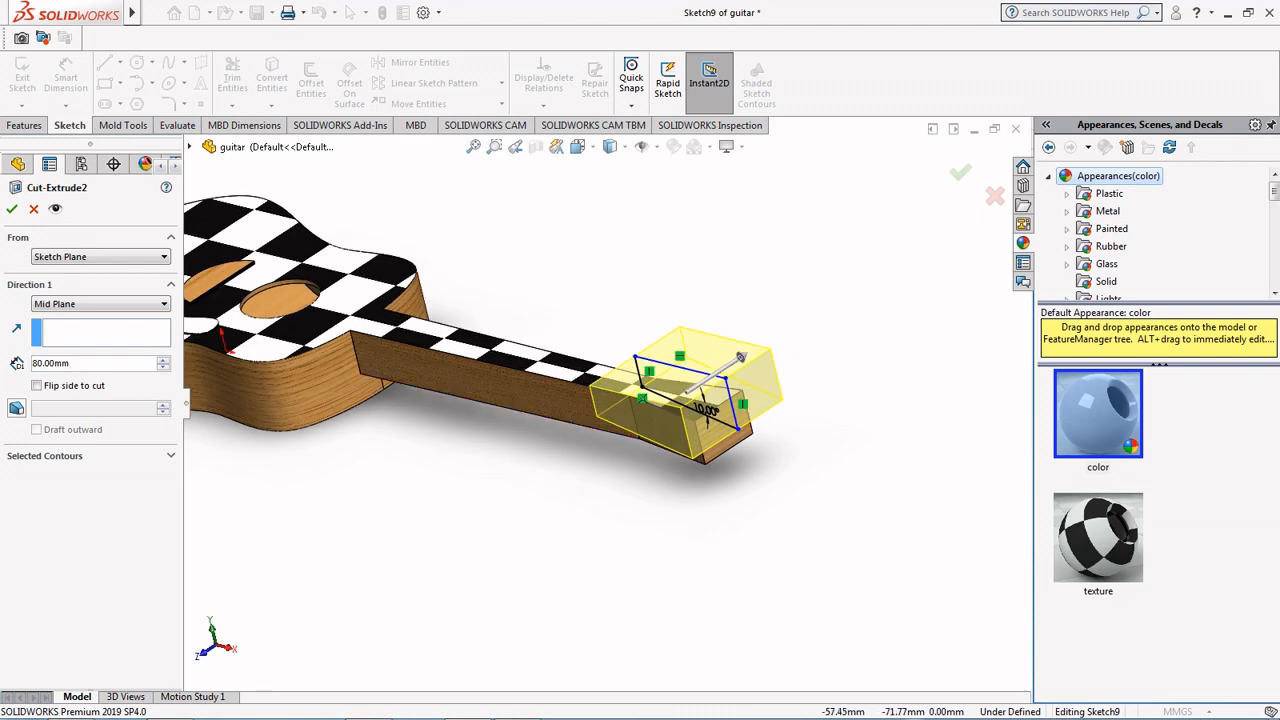
left_click(12, 208)
Step: Roll the history forward to include Cut-Extrude3 and open its Sketch10 for editing in the front view
left_click_drag(80, 338, 80, 354)
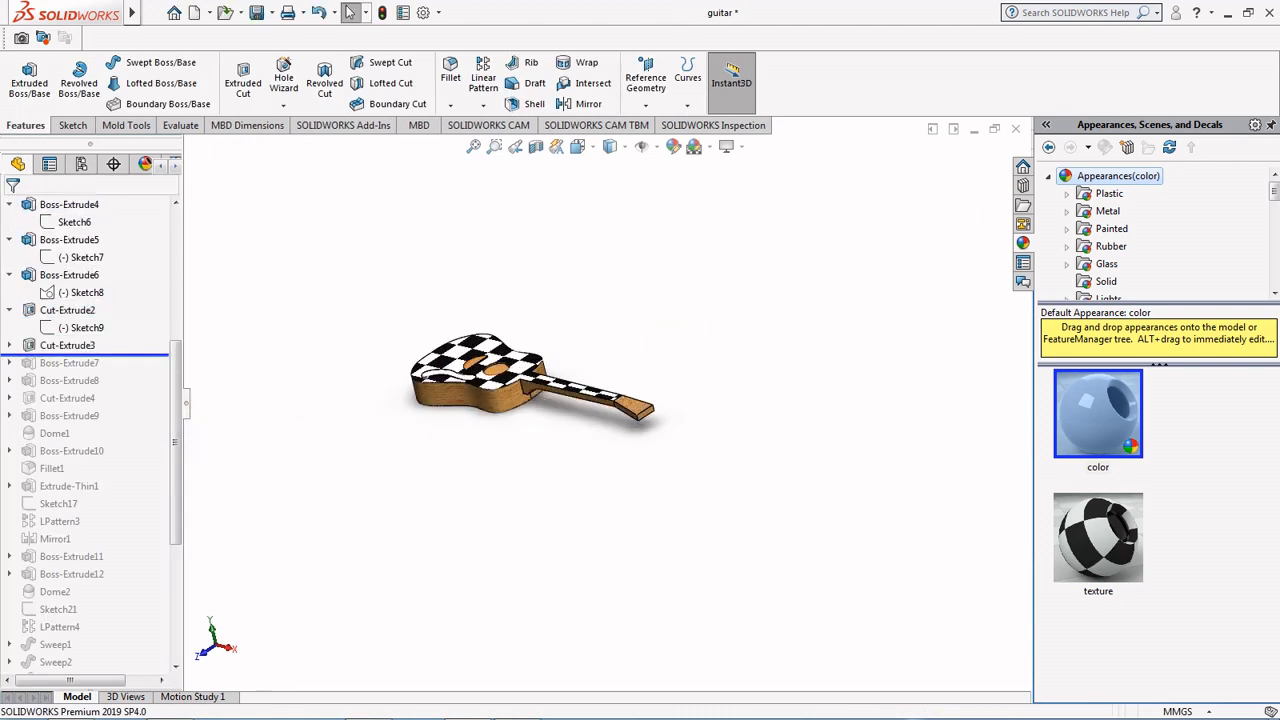
left_click(9, 345)
left_click(72, 363)
left_click(86, 315)
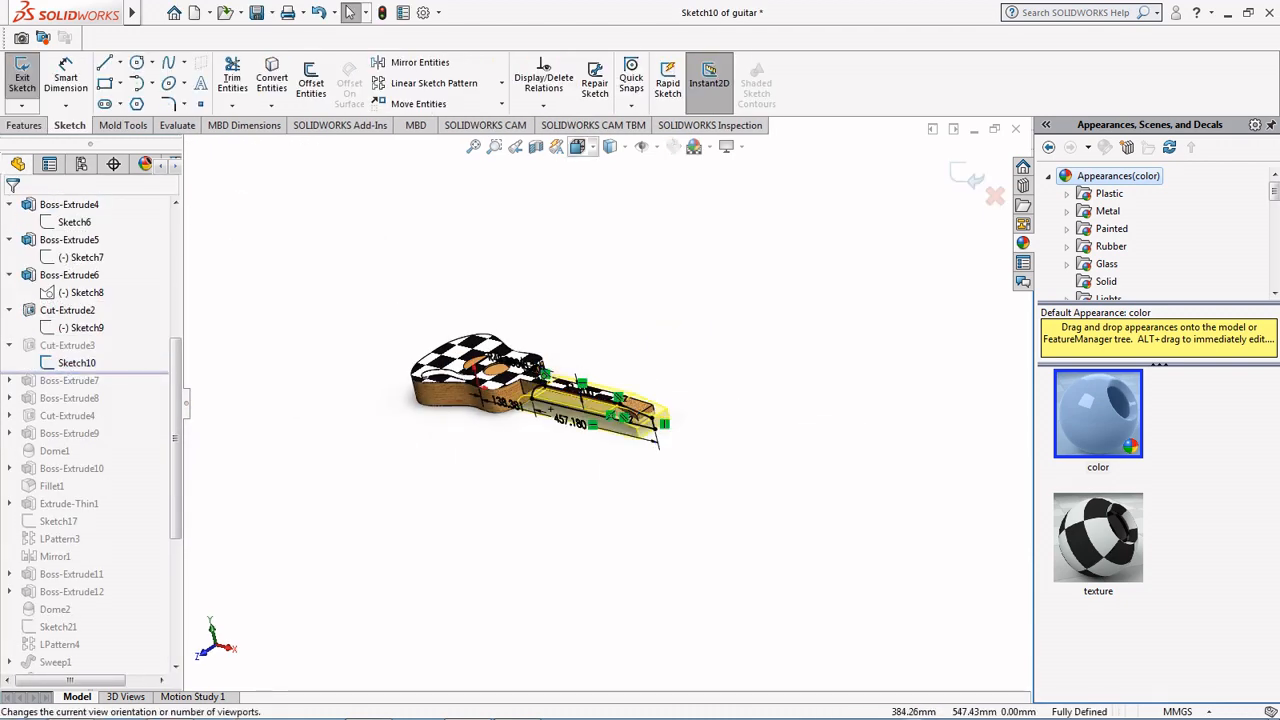
left_click(577, 146)
left_click(605, 437)
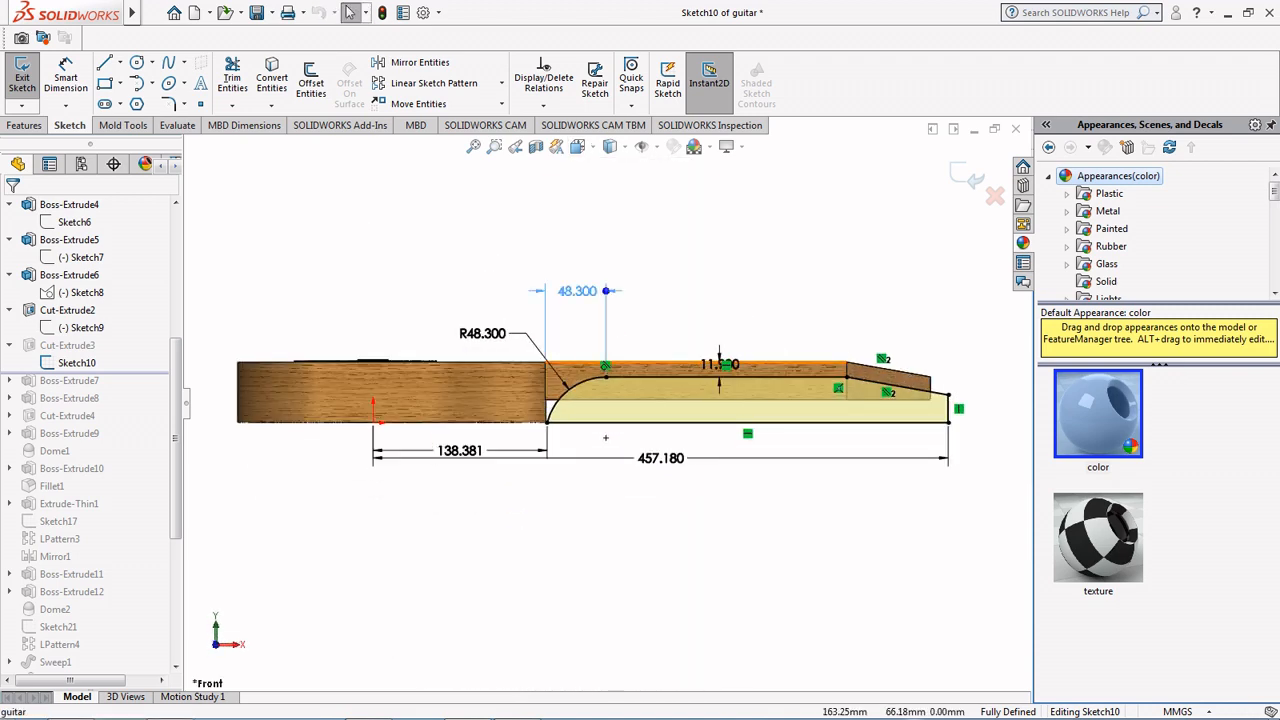
Step: Move the neck underside profile's 48.3, R48.3, 11.9, 138.381 and 457.18 mm dimensions clear of the guitar outline and exit the sketch
left_click_drag(578, 291, 582, 229)
left_click_drag(484, 333, 420, 265)
left_click_drag(667, 458, 661, 585)
left_click_drag(722, 367, 762, 322)
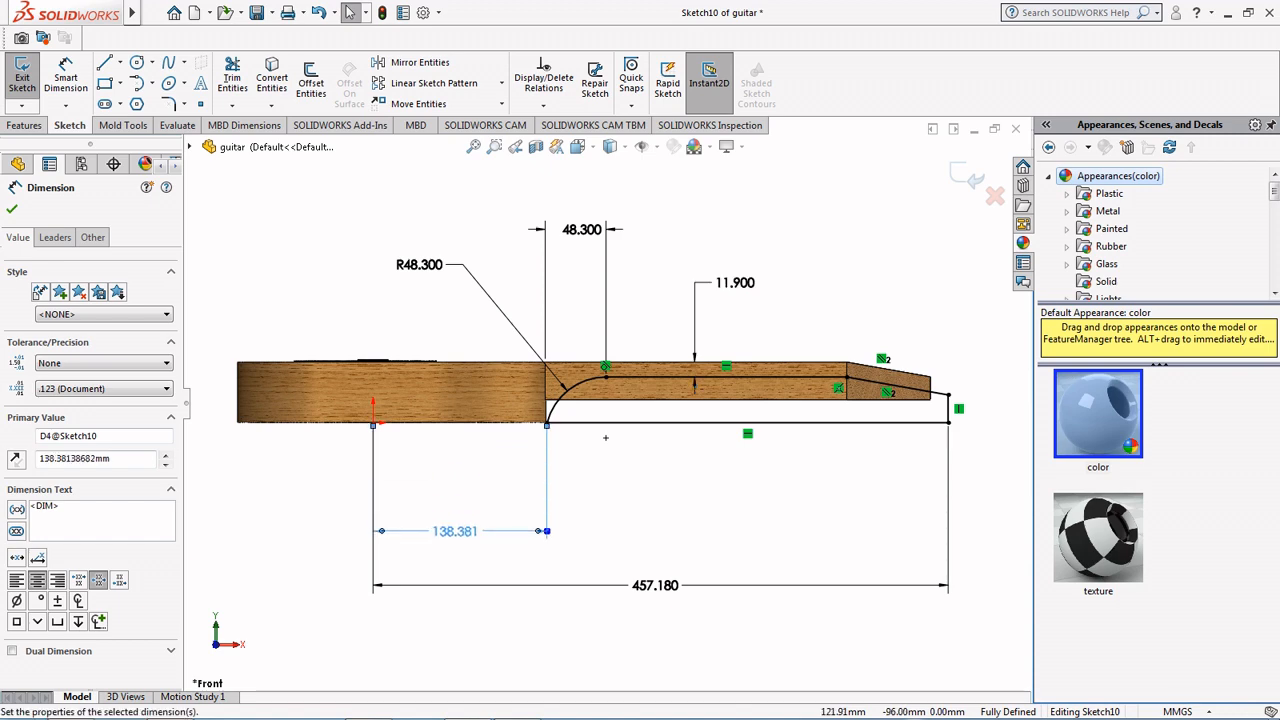
left_click(967, 176)
Step: Review the definition of Cut-Extrude3 with its neck underside cut preview in an angled view, accepting the existing settings
right_click(67, 345)
left_click(88, 296)
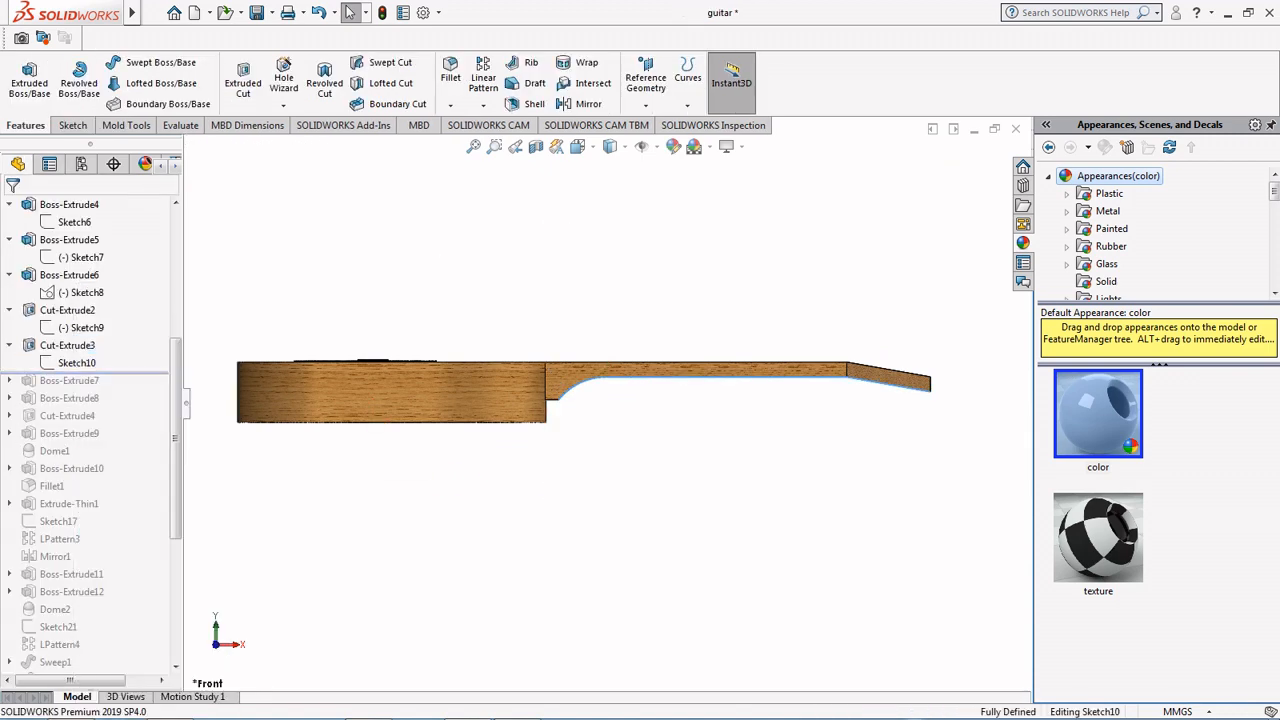
scroll(608, 418, "up", 2)
middle_click_drag(608, 420, 530, 530)
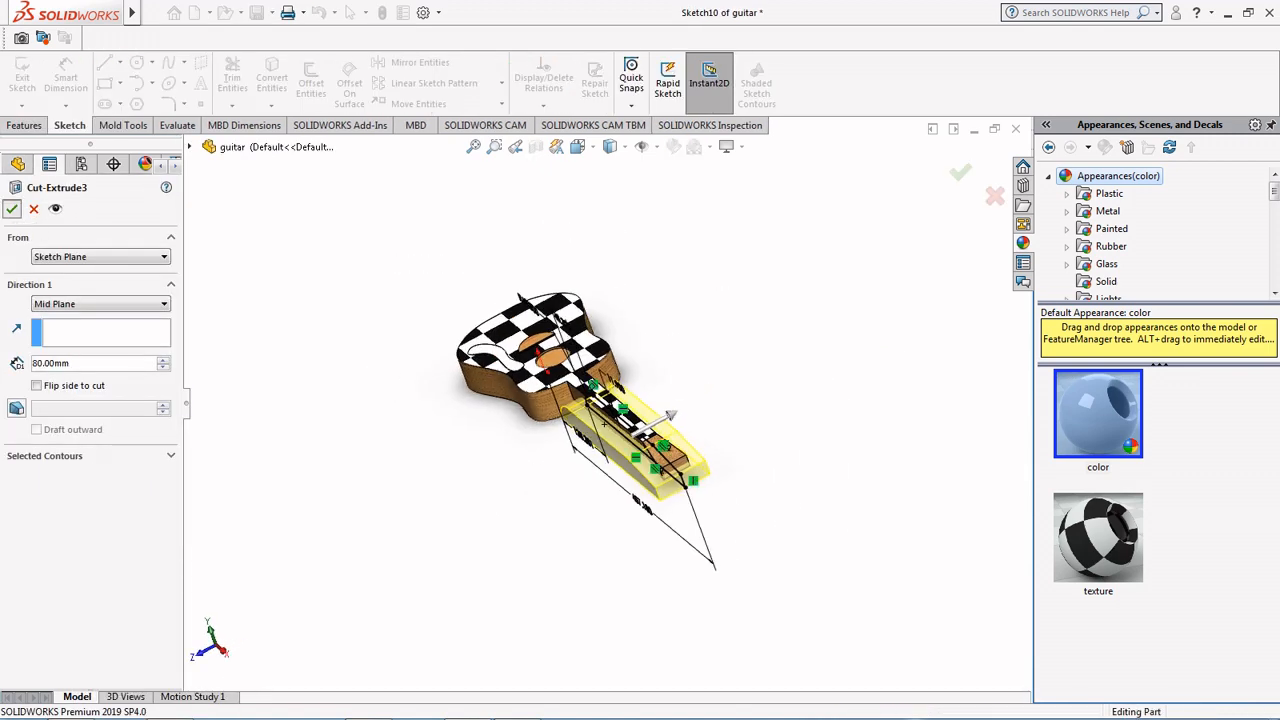
left_click(12, 209)
Step: Roll the history forward to include Boss-Extrude7 and move the 45.6 mm dimension of its Sketch11 below the guitar body
left_click_drag(84, 373, 84, 390)
left_click(10, 380)
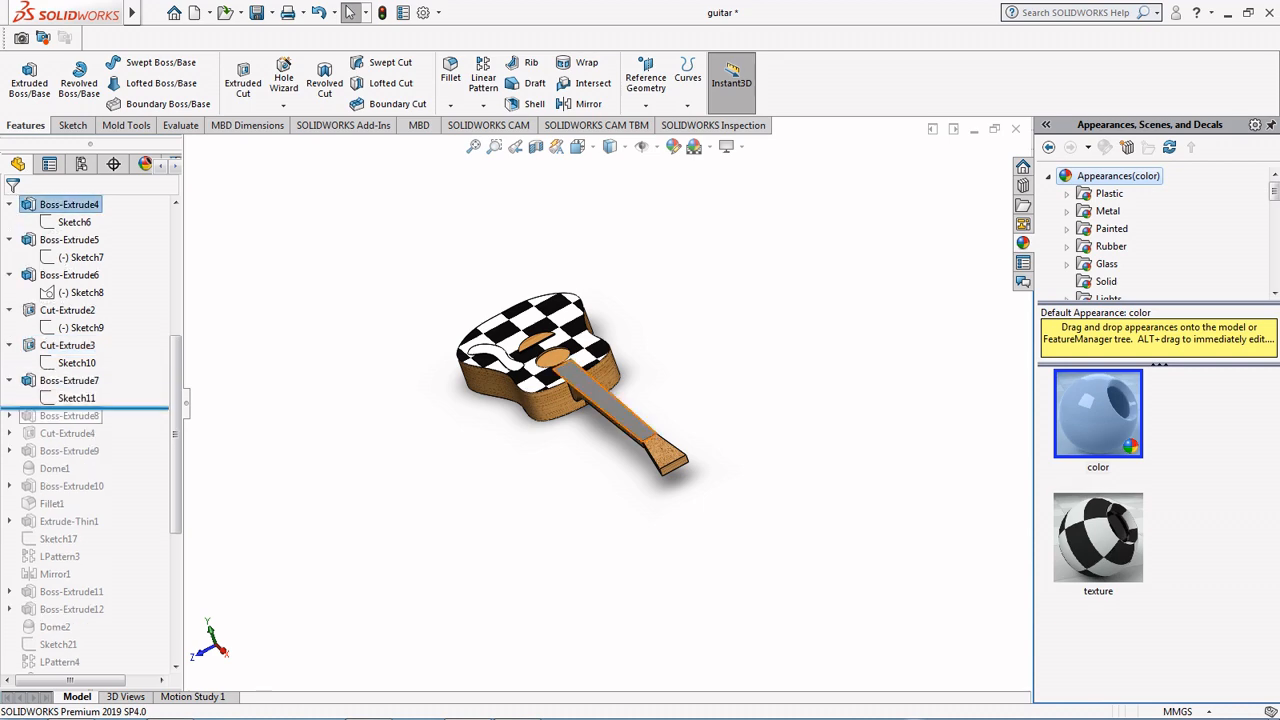
left_click(76, 398)
left_click(90, 349)
left_click(579, 147)
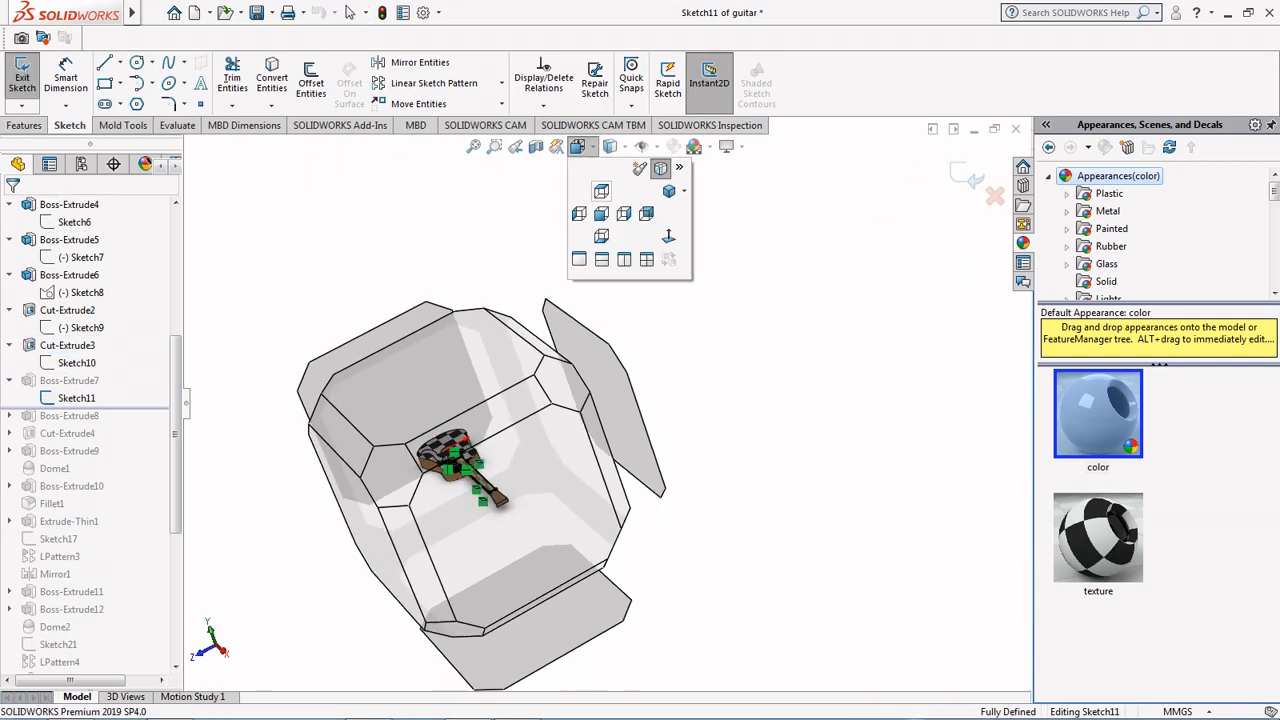
left_click(604, 192)
left_click_drag(558, 440, 533, 546)
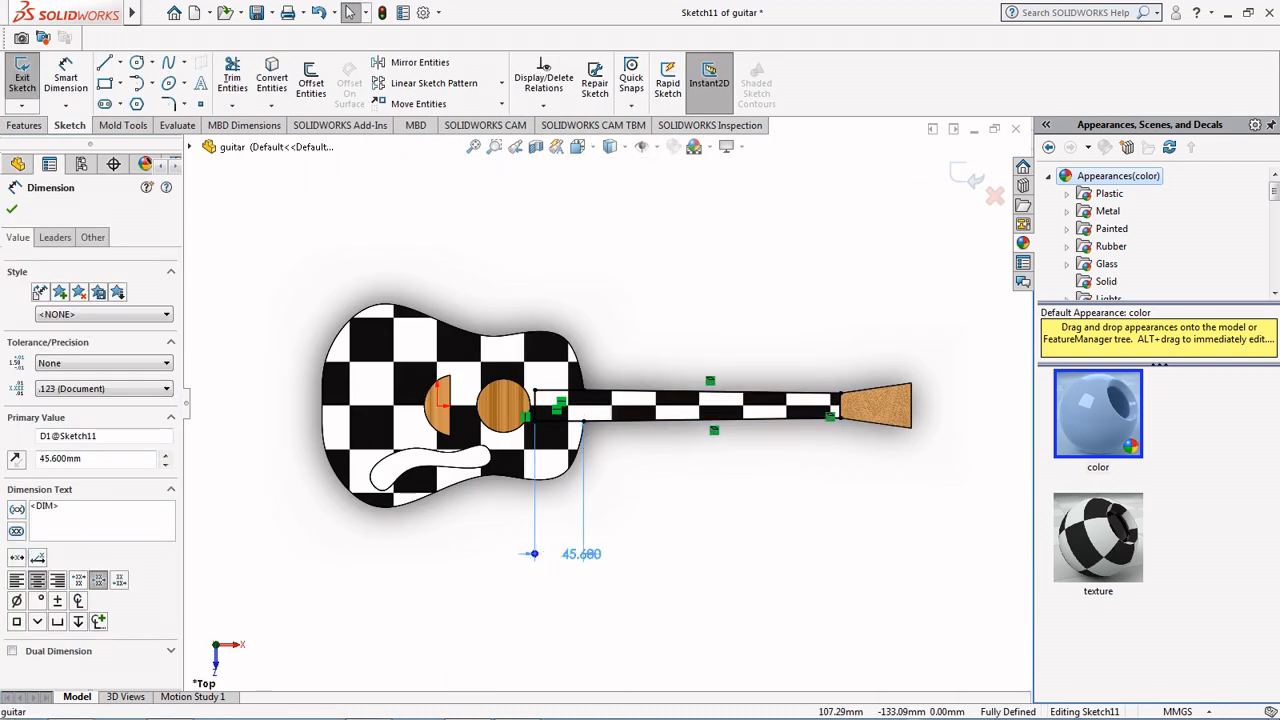
left_click(967, 176)
Step: Review the definition of Boss-Extrude7 with its fretboard thickness preview in the front view, accepting the existing settings
left_click(52, 380)
left_click(56, 329)
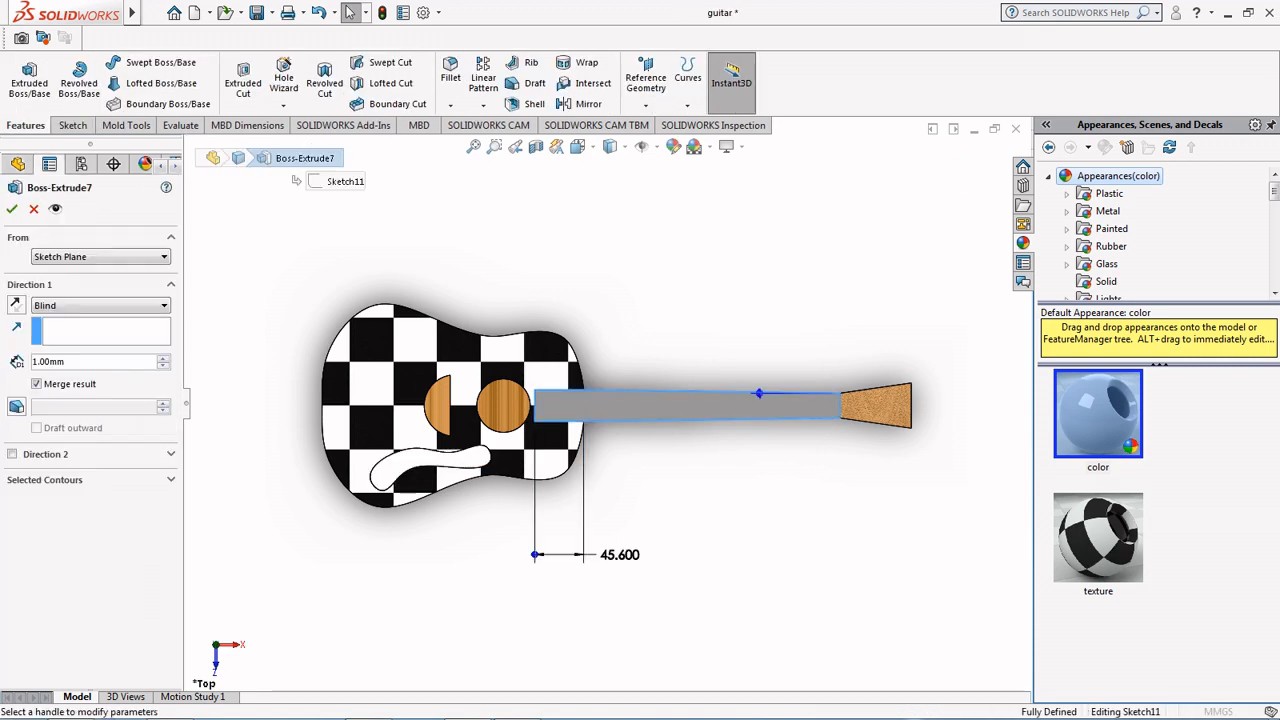
left_click(579, 147)
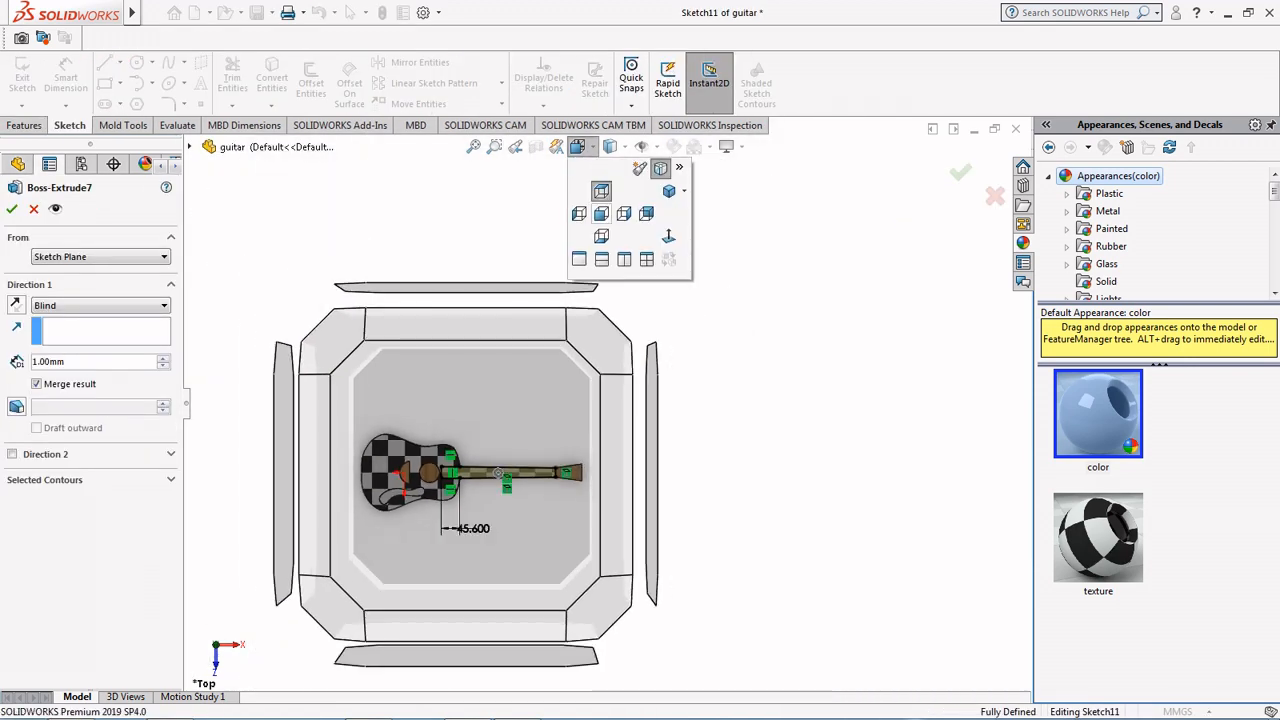
left_click(581, 209)
scroll(707, 410, "down", 10)
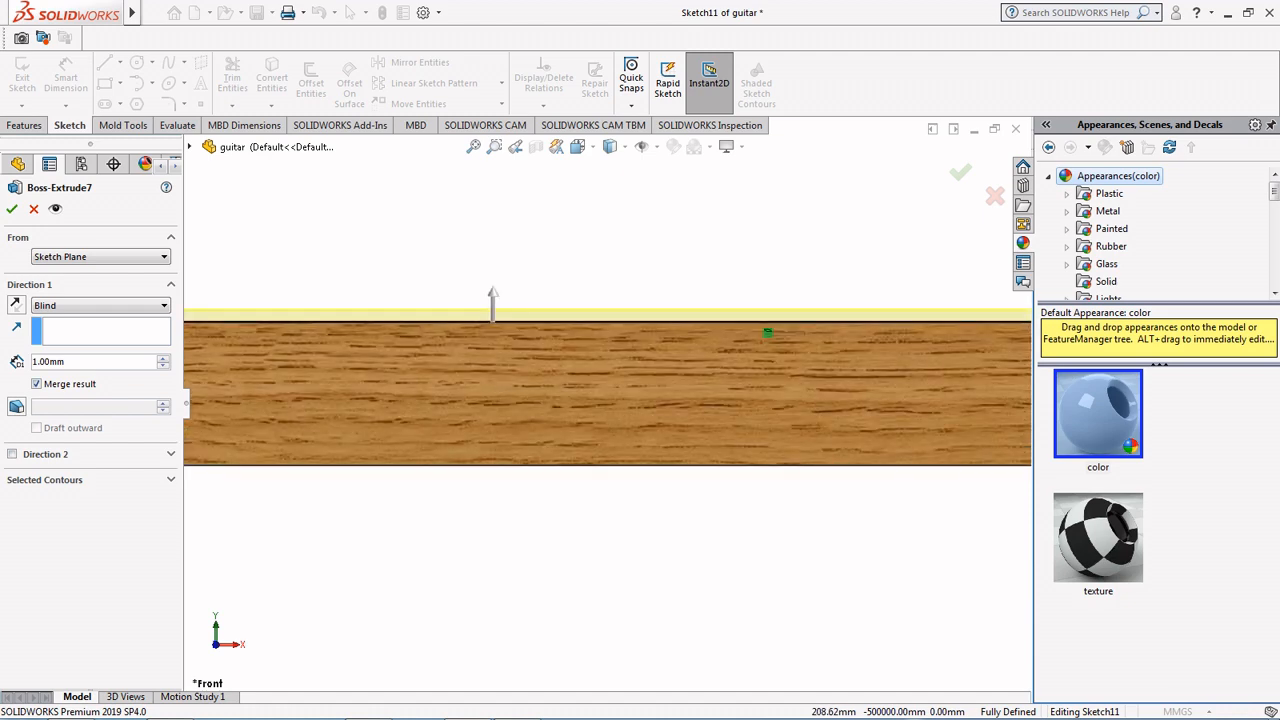
left_click(12, 209)
scroll(591, 402, "up", 6)
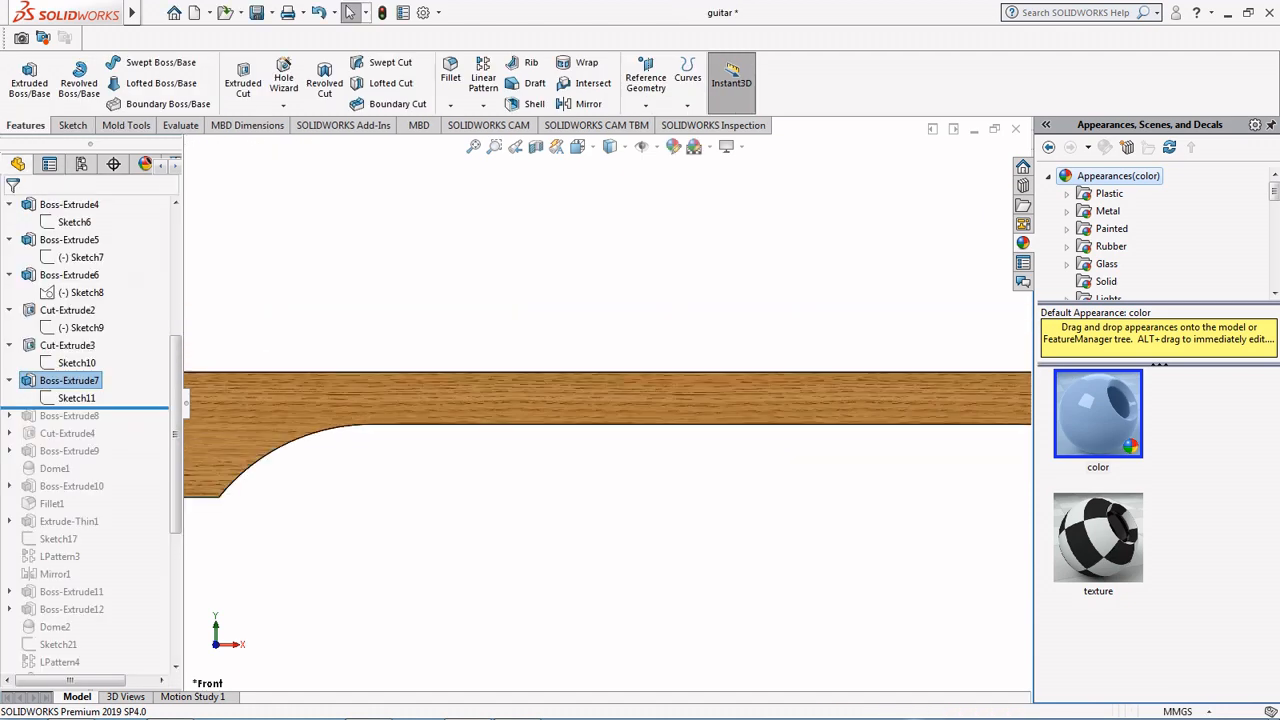
Step: Roll the history forward to include Boss-Extrude8 and open its Sketch12 in the top view to examine the nut strip
left_click_drag(84, 443, 84, 425)
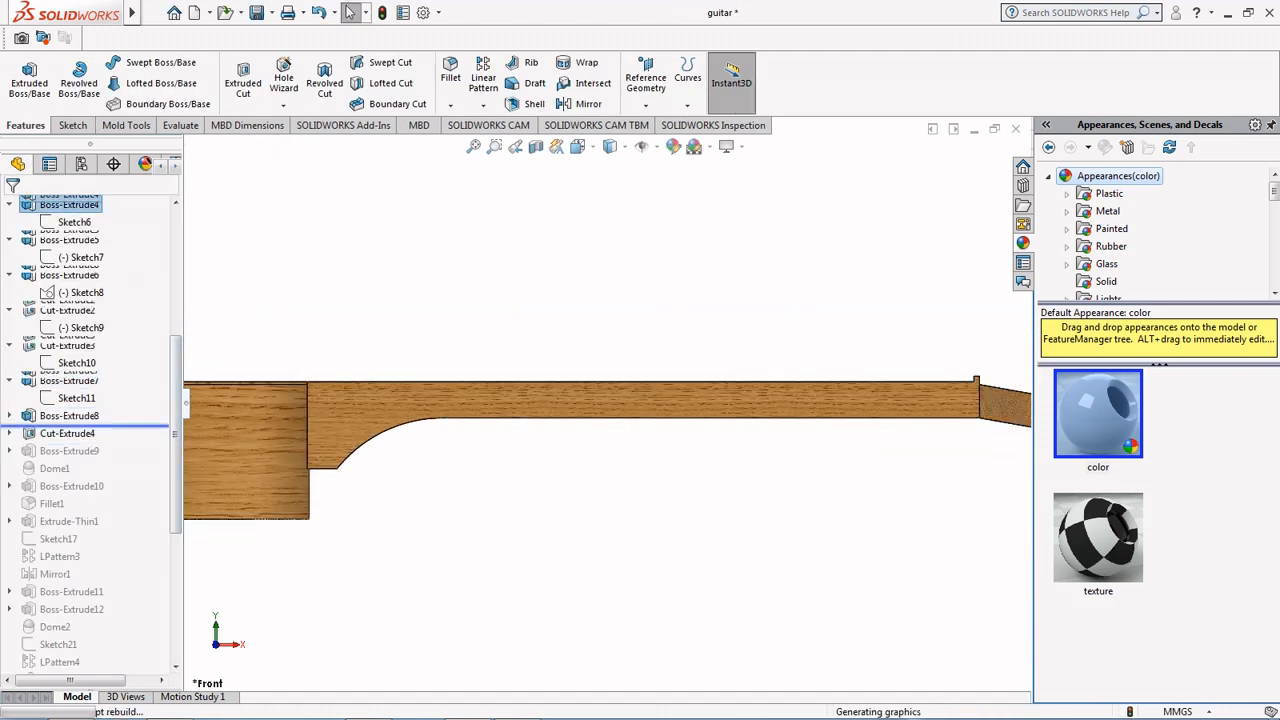
left_click(10, 416)
left_click(77, 433)
left_click(83, 380)
scroll(458, 403, "up", 5)
middle_click_drag(458, 403, 440, 480)
scroll(448, 468, "up", 1)
left_click(582, 147)
left_click(663, 235)
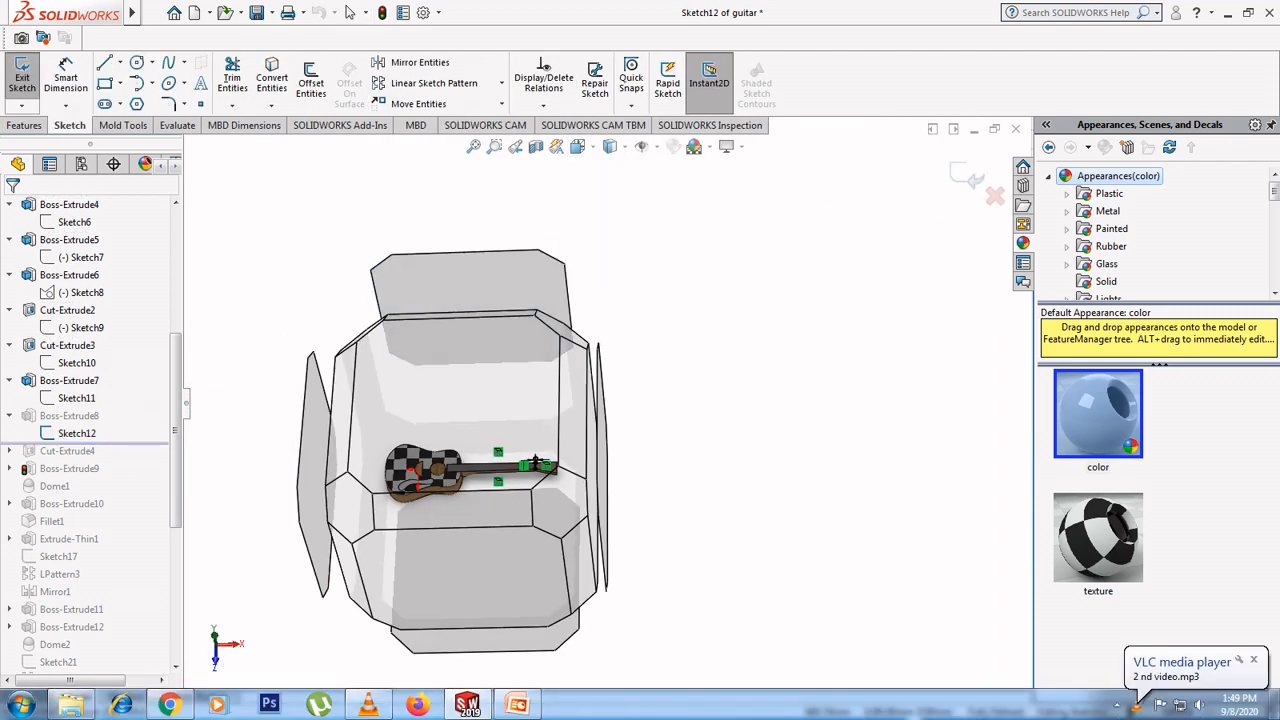
scroll(623, 445, "down", 10)
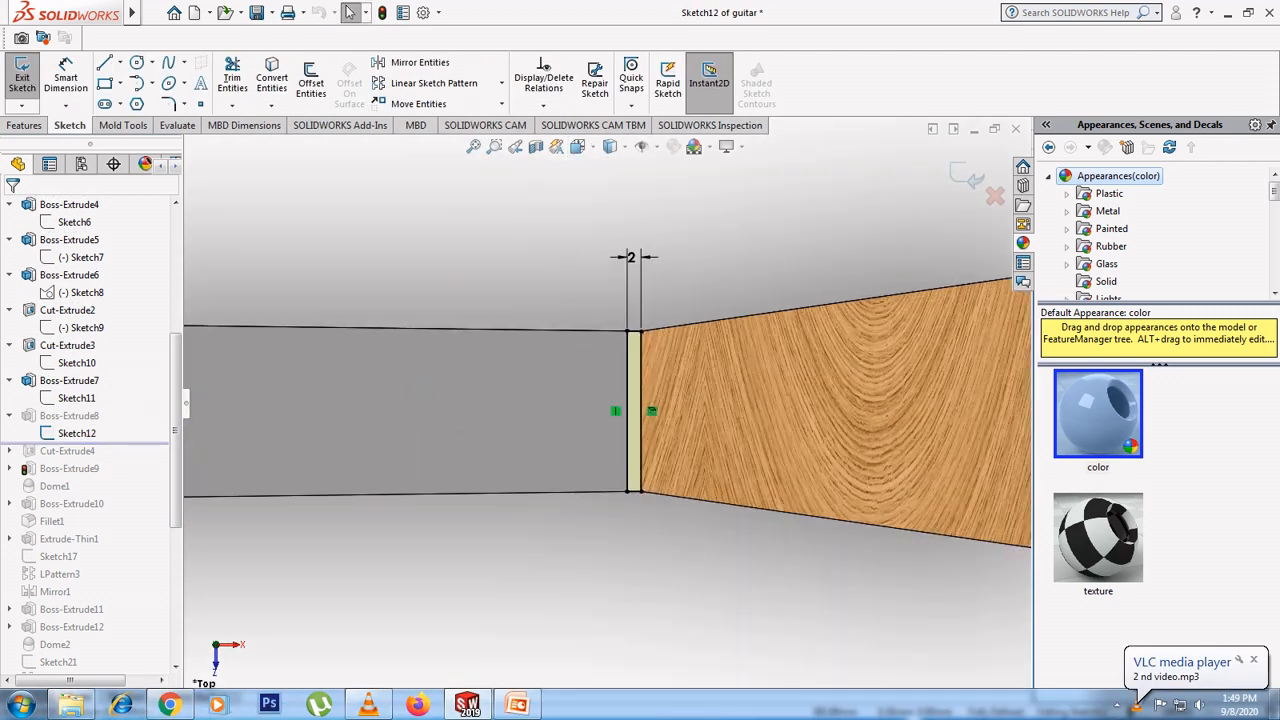
Step: Exit the nut sketch and review the definition of Boss-Extrude8 with its height preview in the front view, accepting the existing settings
left_click(22, 76)
left_click(68, 416)
left_click(106, 367)
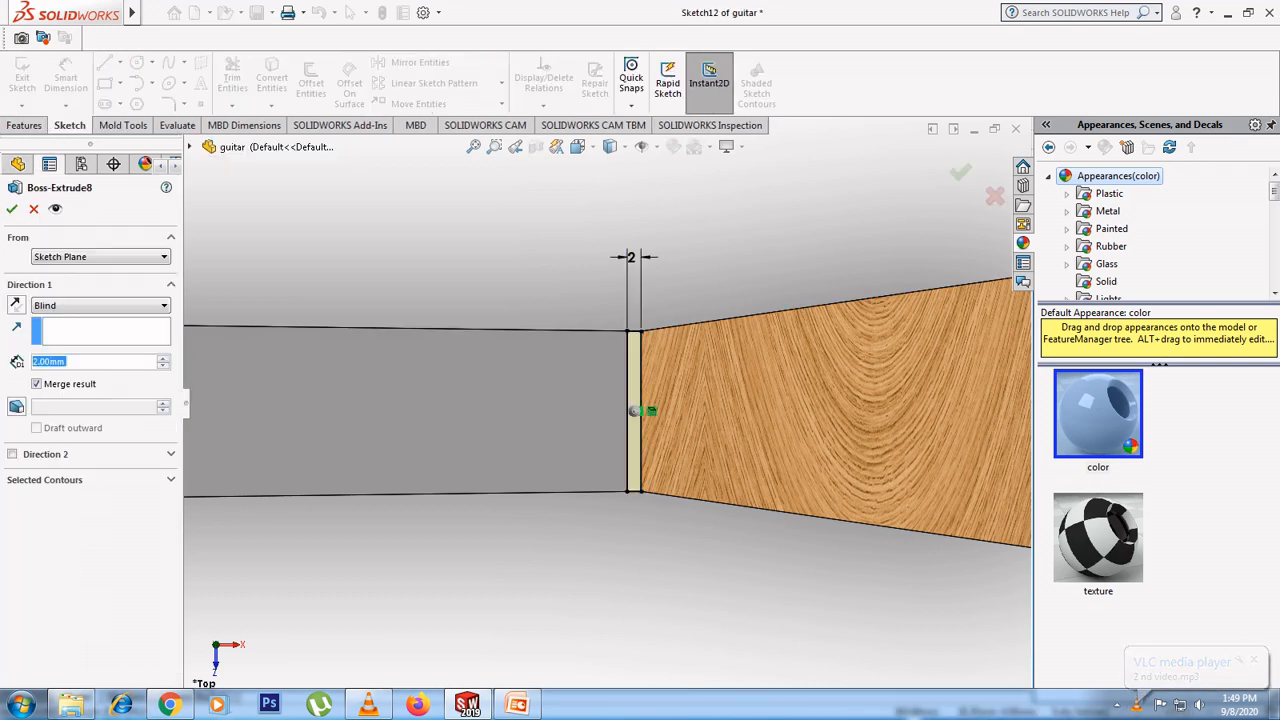
left_click(580, 147)
left_click(602, 214)
scroll(850, 412, "down", 12)
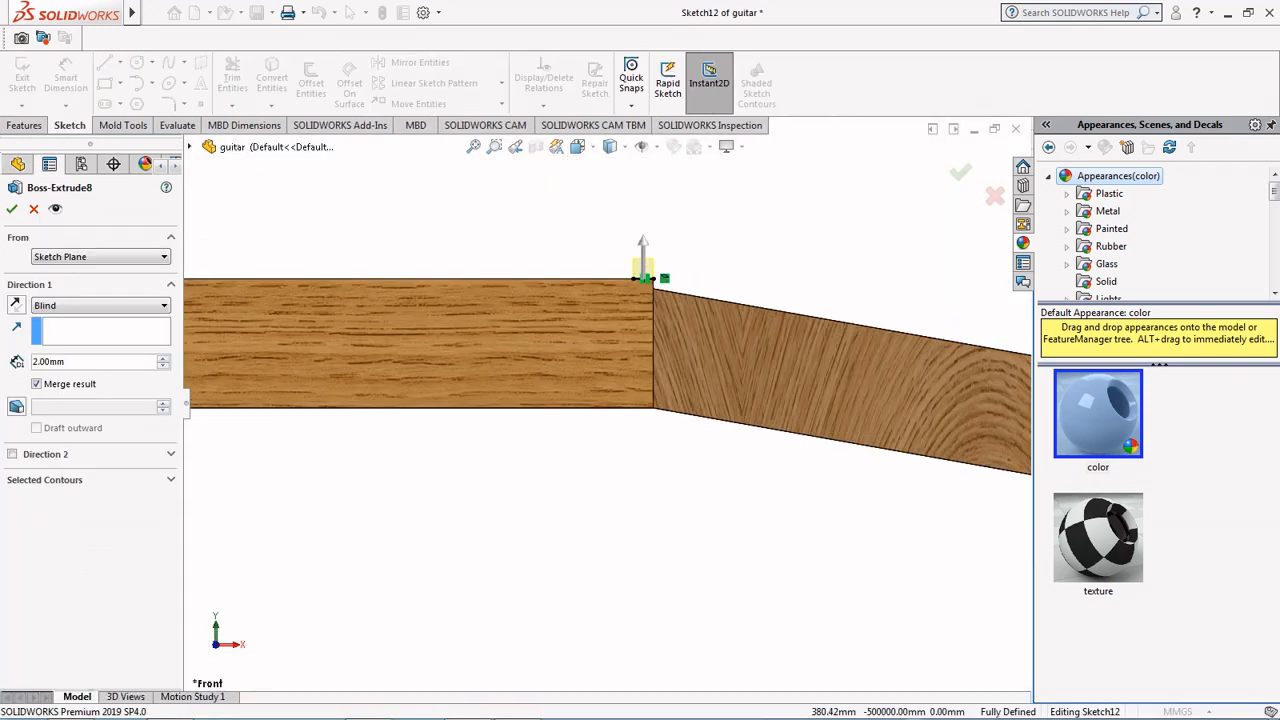
left_click(12, 209)
Step: Roll the history forward to include Cut-Extrude4 and open its Sketch13 in the right view at the nut's string slots
left_click_drag(84, 443, 84, 462)
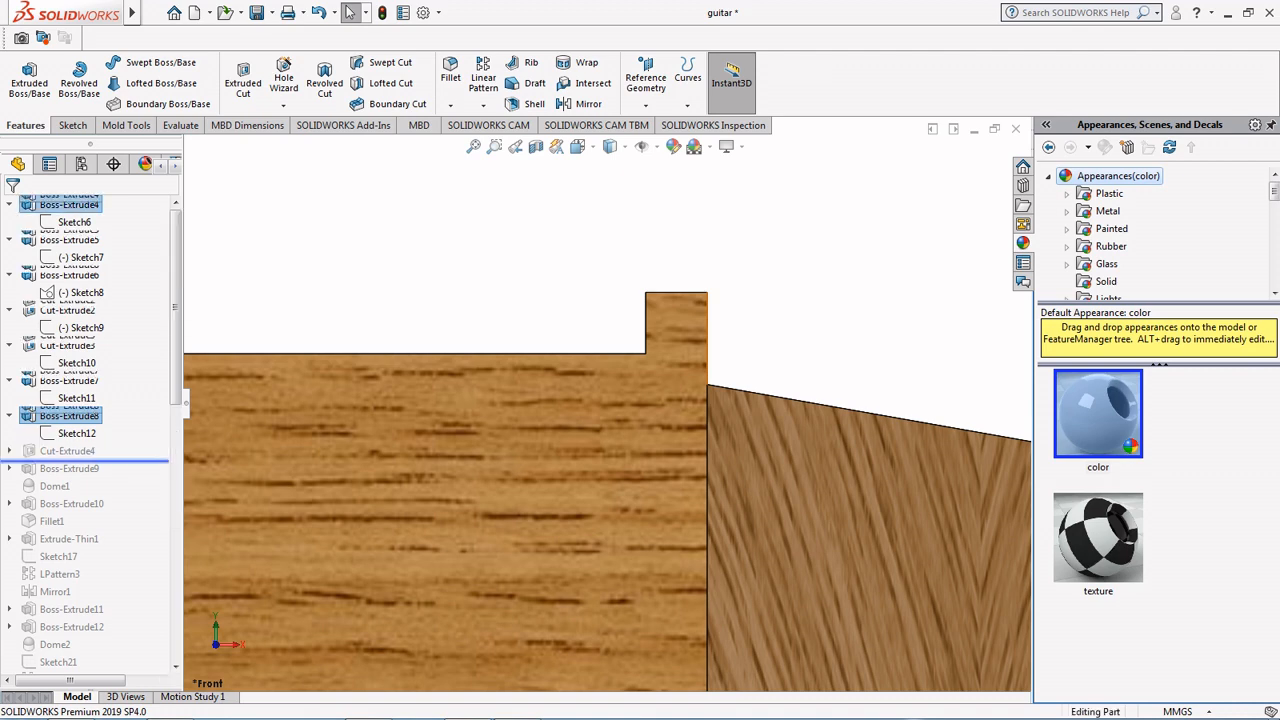
left_click(9, 451)
left_click(76, 468)
left_click(92, 418)
left_click(580, 147)
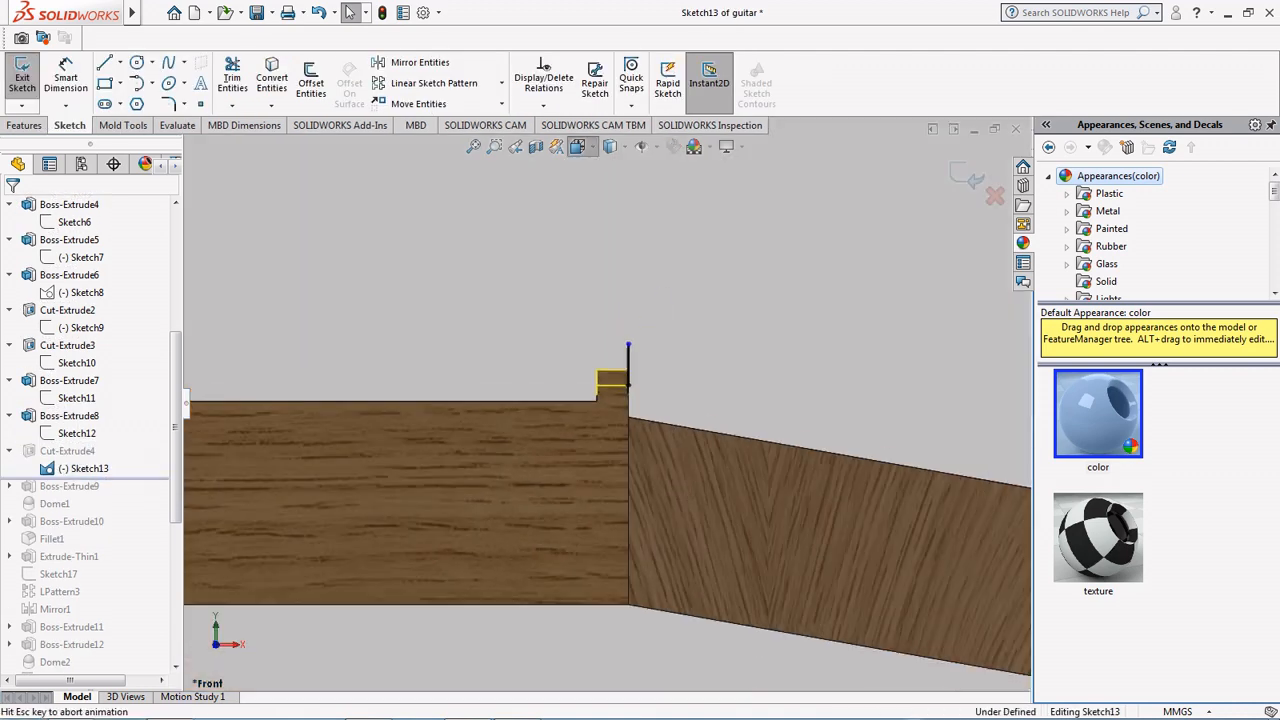
left_click(626, 214)
scroll(598, 357, "down", 10)
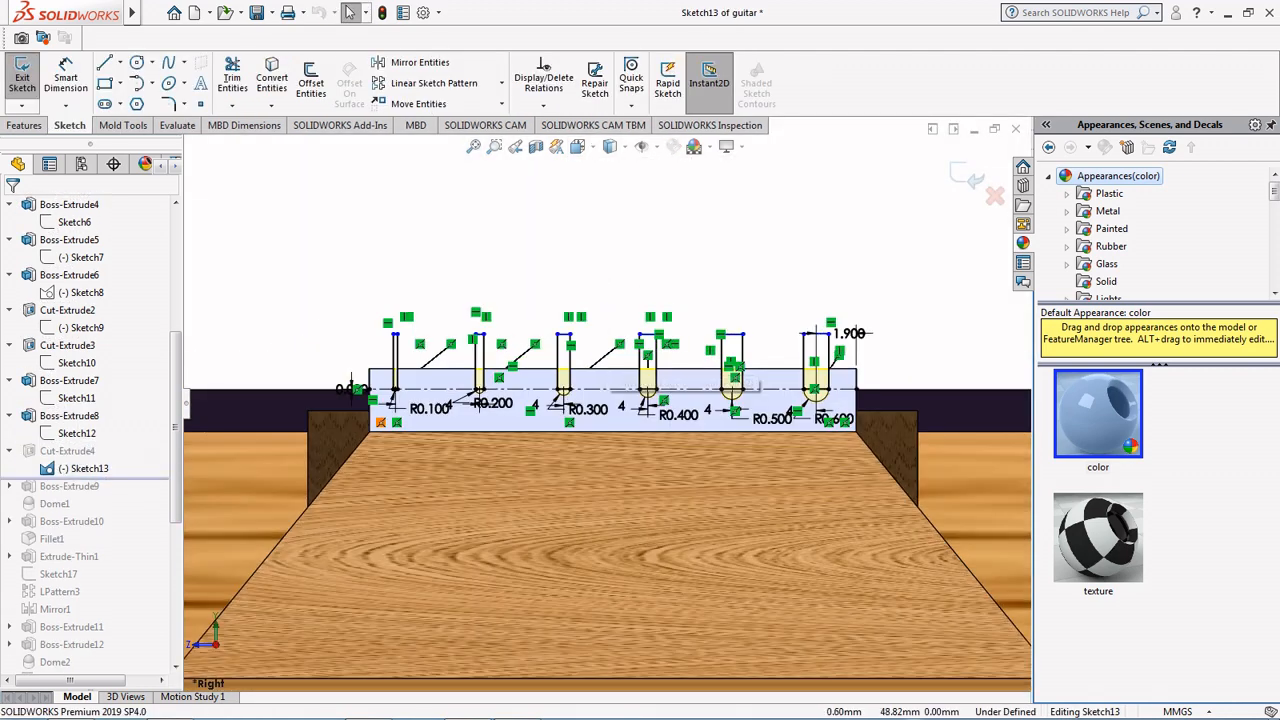
scroll(628, 415, "down", 6)
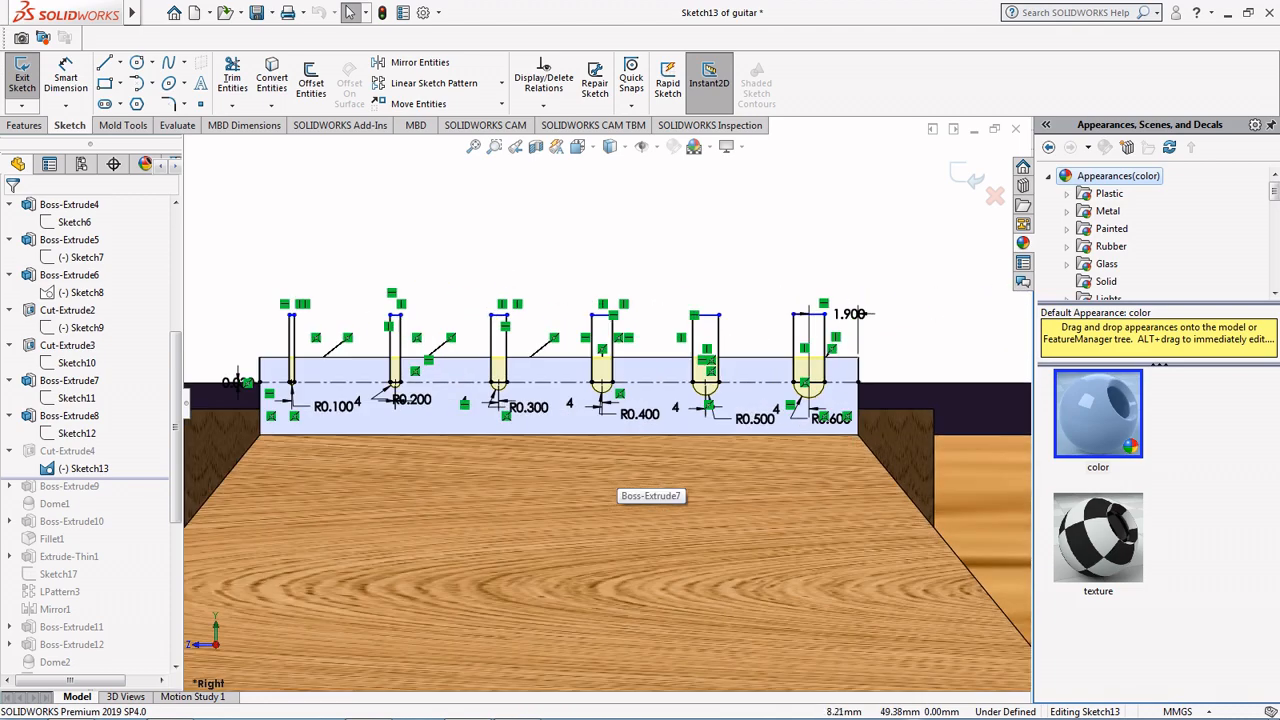
Step: Move the string slots' radius and 4 mm spacing dimensions clear of the slot profiles and exit the sketch
left_click_drag(858, 431, 832, 439)
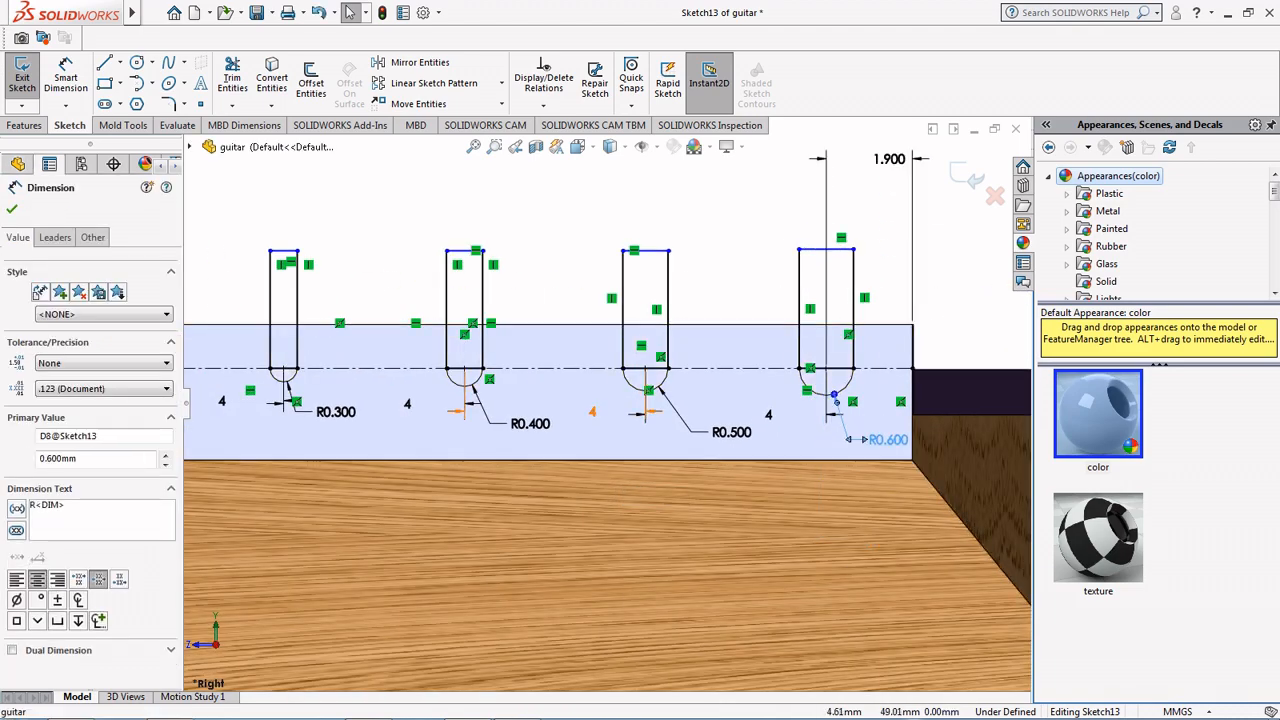
left_click_drag(560, 399, 561, 443)
scroll(562, 443, "up", 3)
scroll(450, 456, "down", 3)
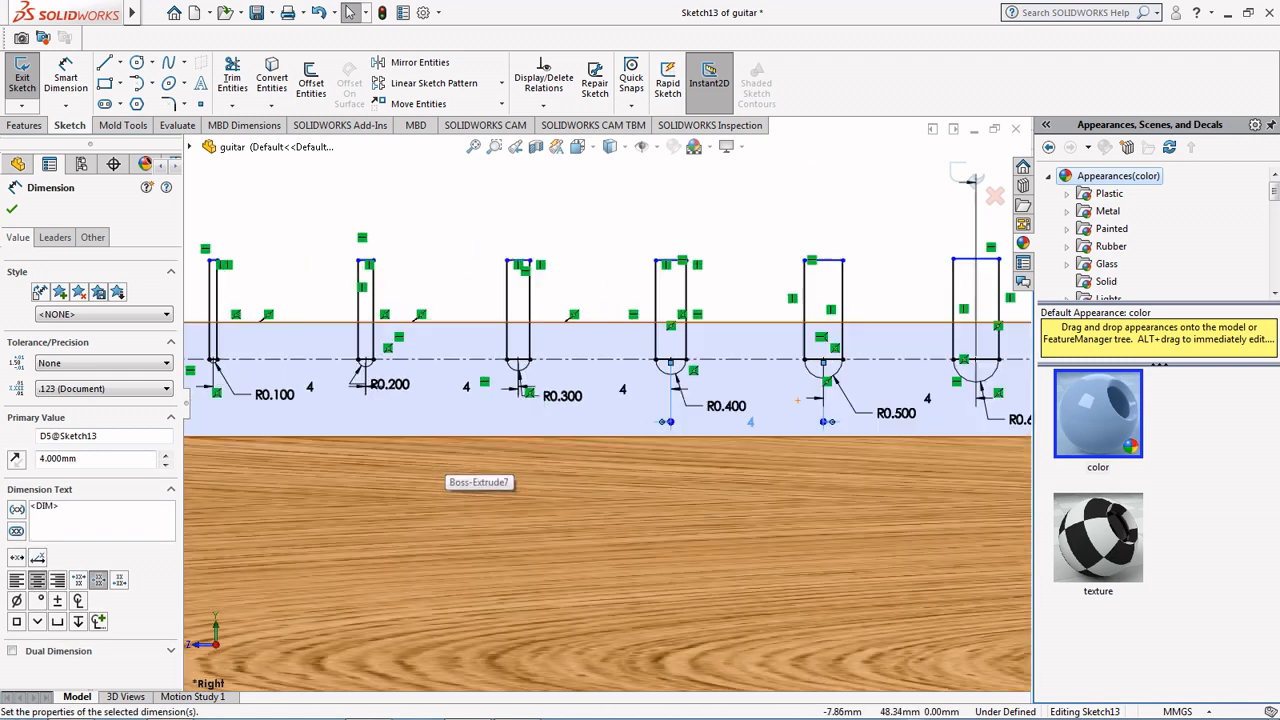
left_click(522, 377)
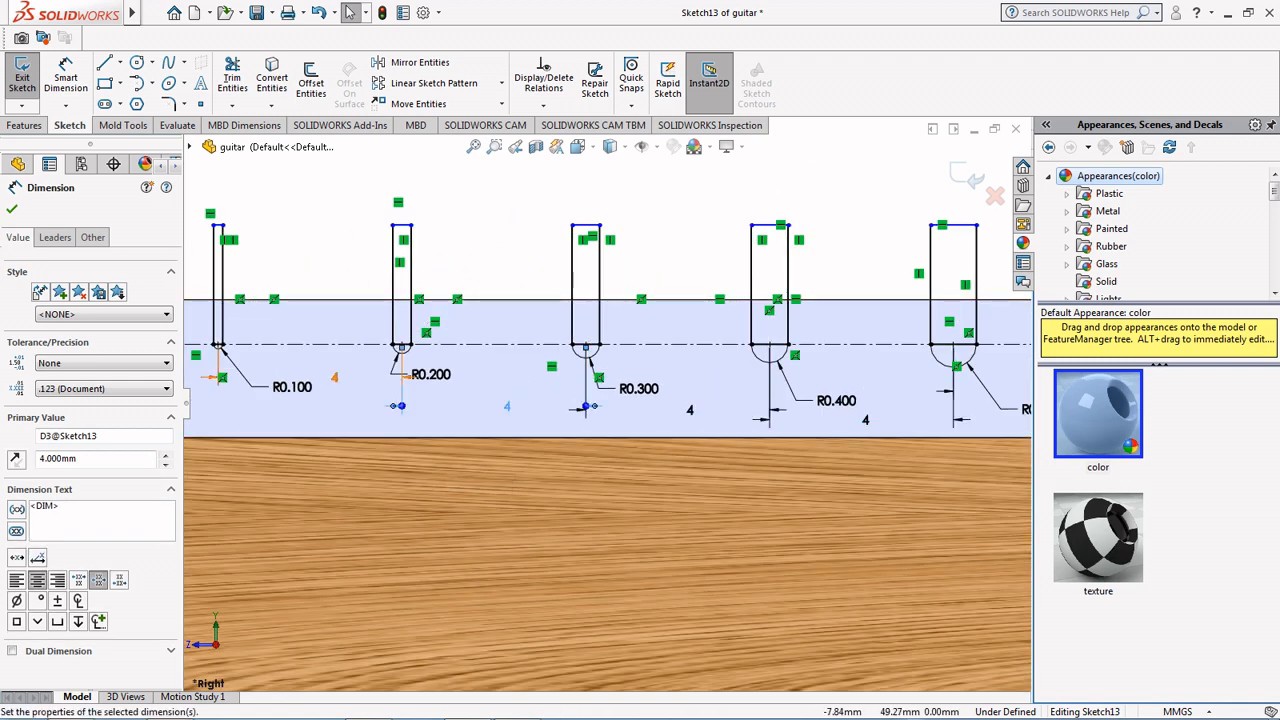
left_click_drag(334, 378, 334, 408)
left_click(967, 175)
Step: Review the definition of Cut-Extrude4 with its string slot preview close up in an angled view, accepting the existing settings
scroll(450, 422, "up", 8)
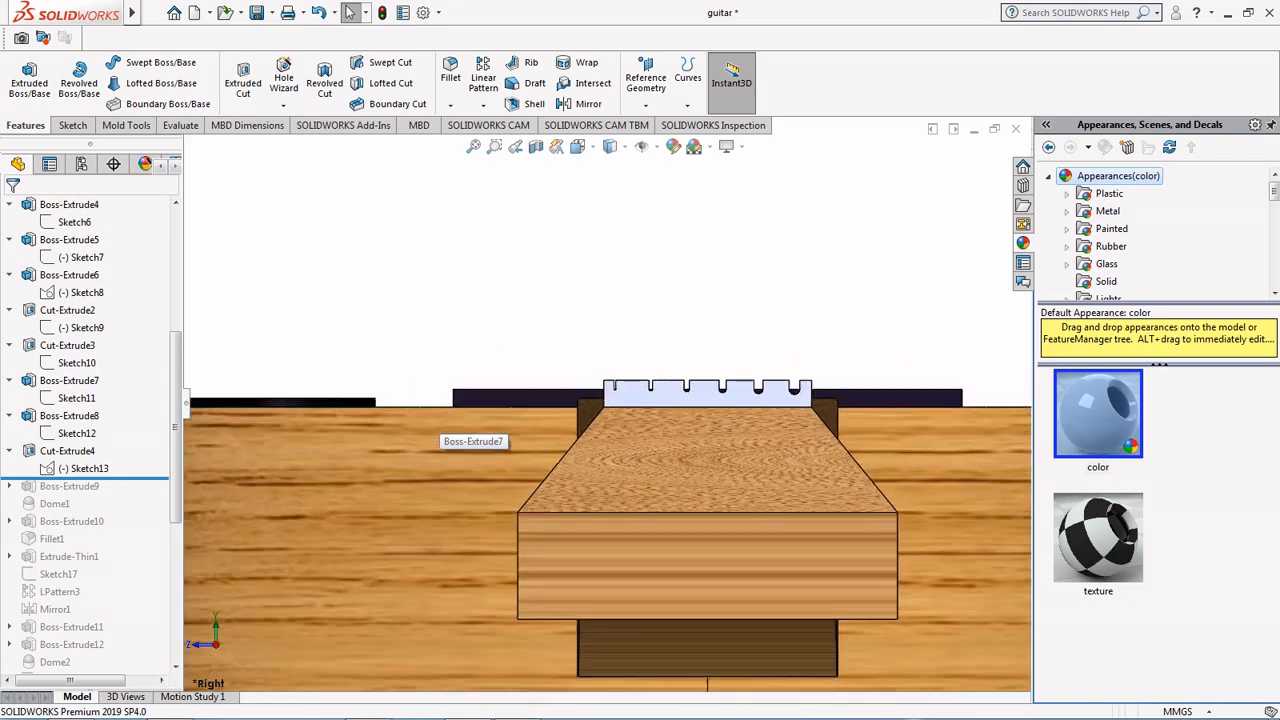
left_click(67, 451)
left_click(103, 404)
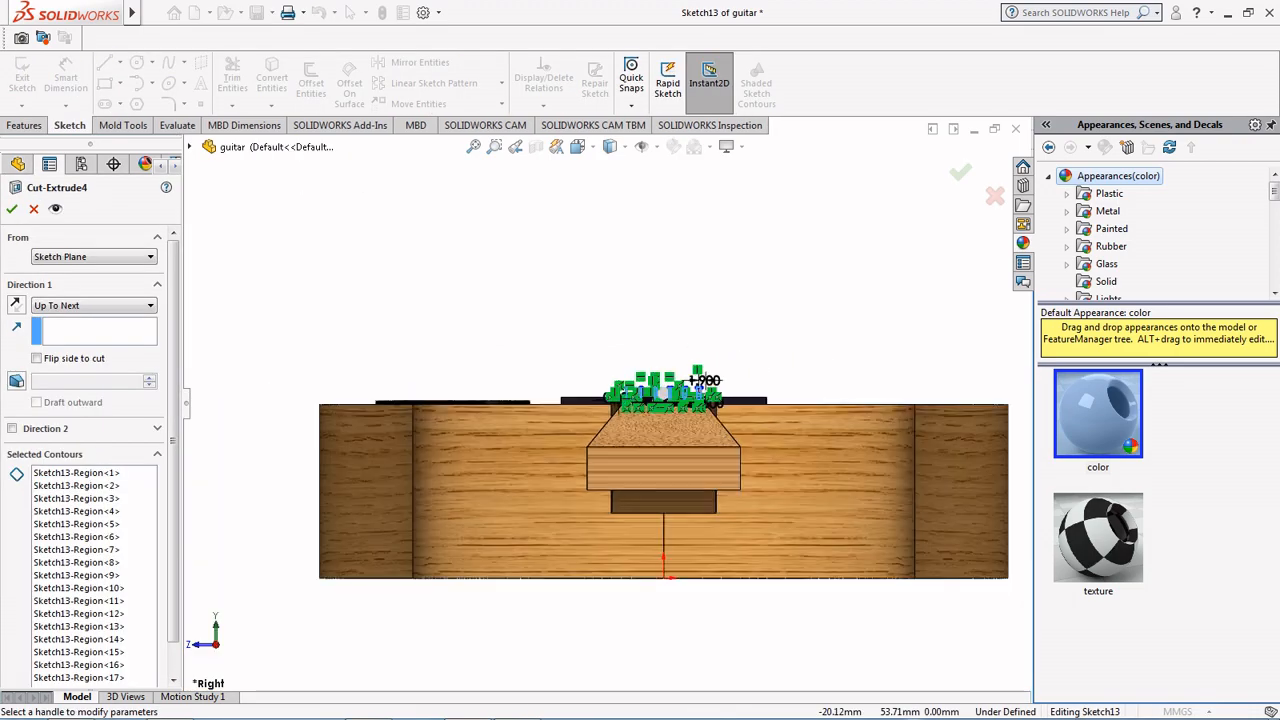
middle_click_drag(480, 240, 565, 305)
scroll(620, 290, "up", 2)
scroll(865, 540, "down", 10)
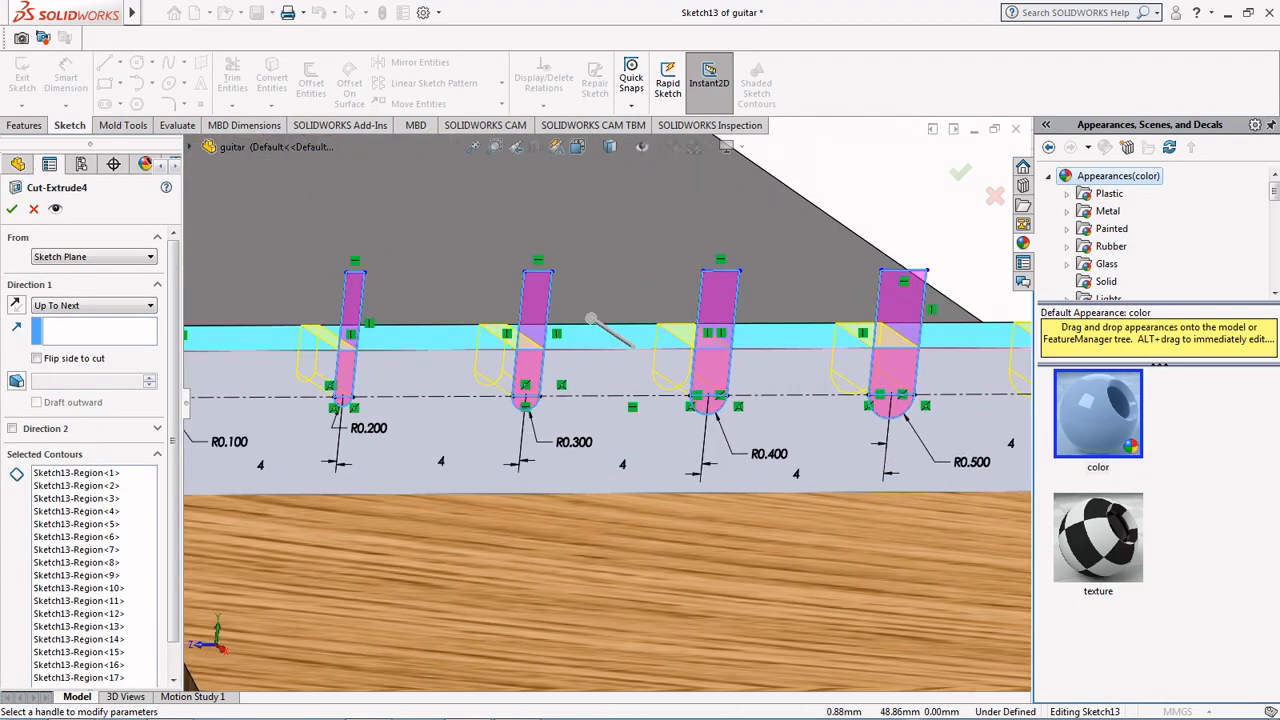
key("Return")
scroll(610, 410, "up", 10)
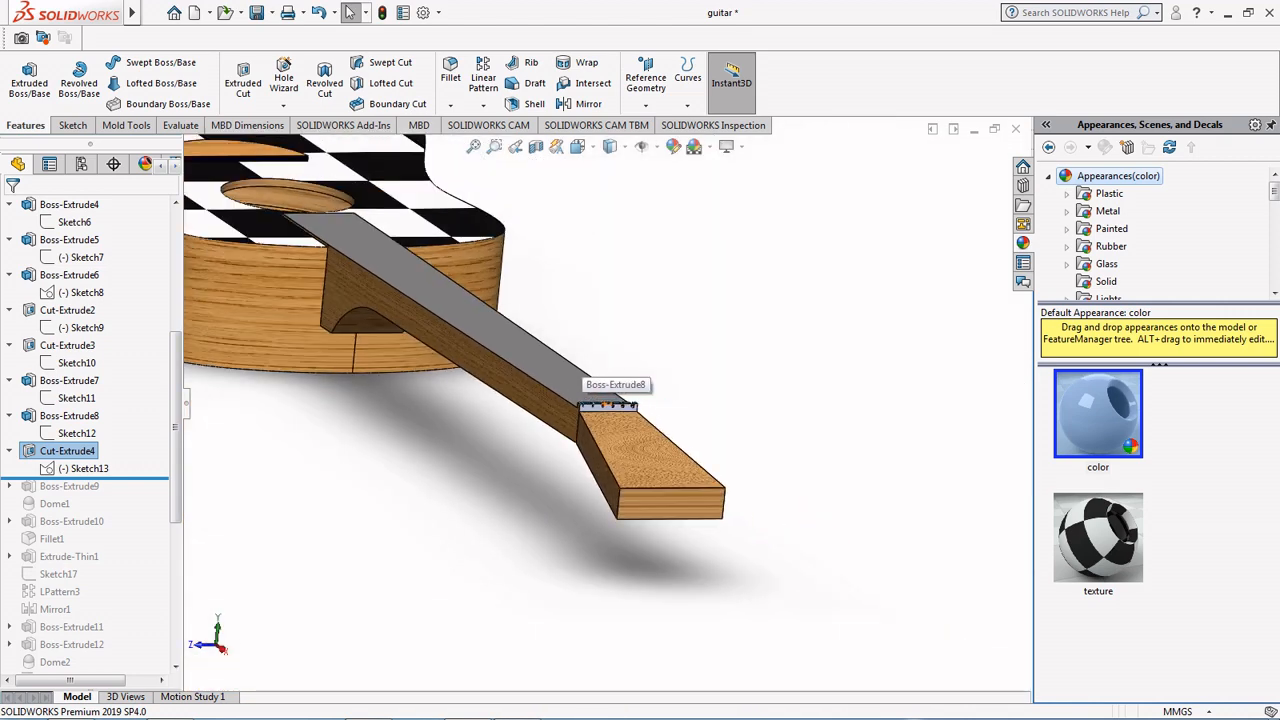
Step: Roll the history forward to include Boss-Extrude9 and open its Sketch14 in the top view to examine the headstock's peg circles
left_click_drag(62, 478, 62, 495)
left_click(9, 486)
left_click(70, 504)
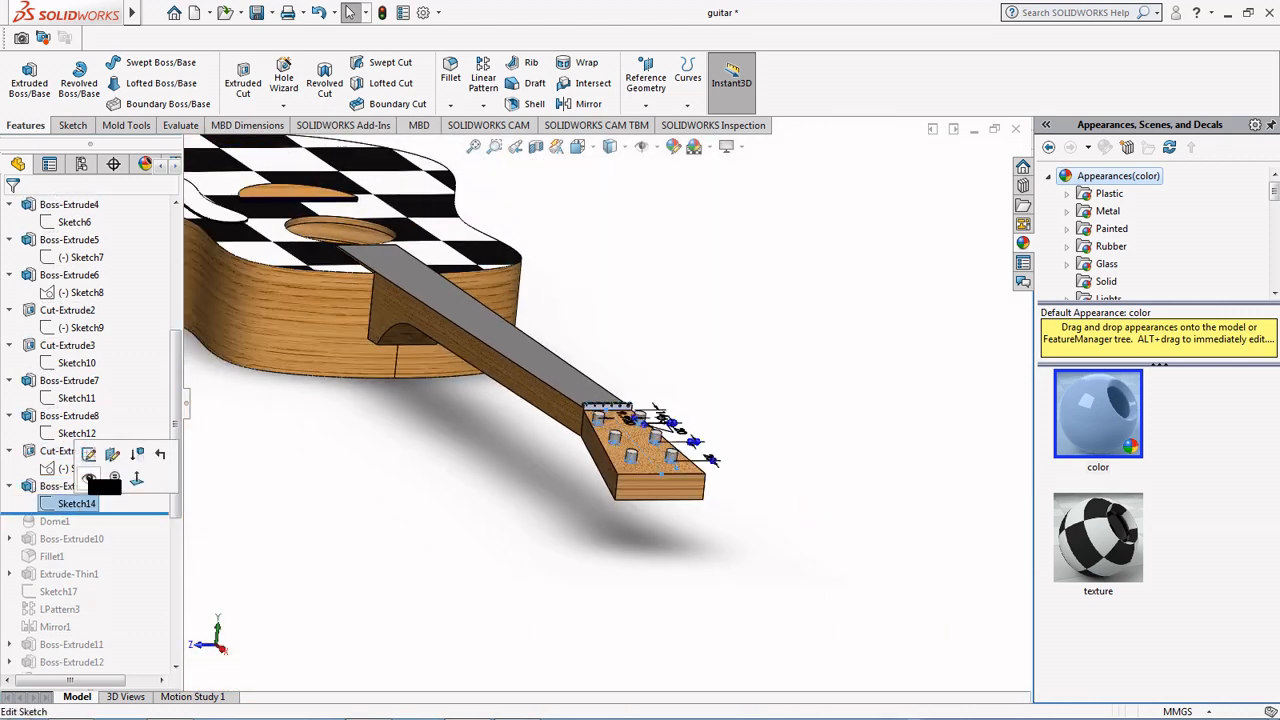
left_click(89, 455)
left_click(579, 147)
left_click(605, 192)
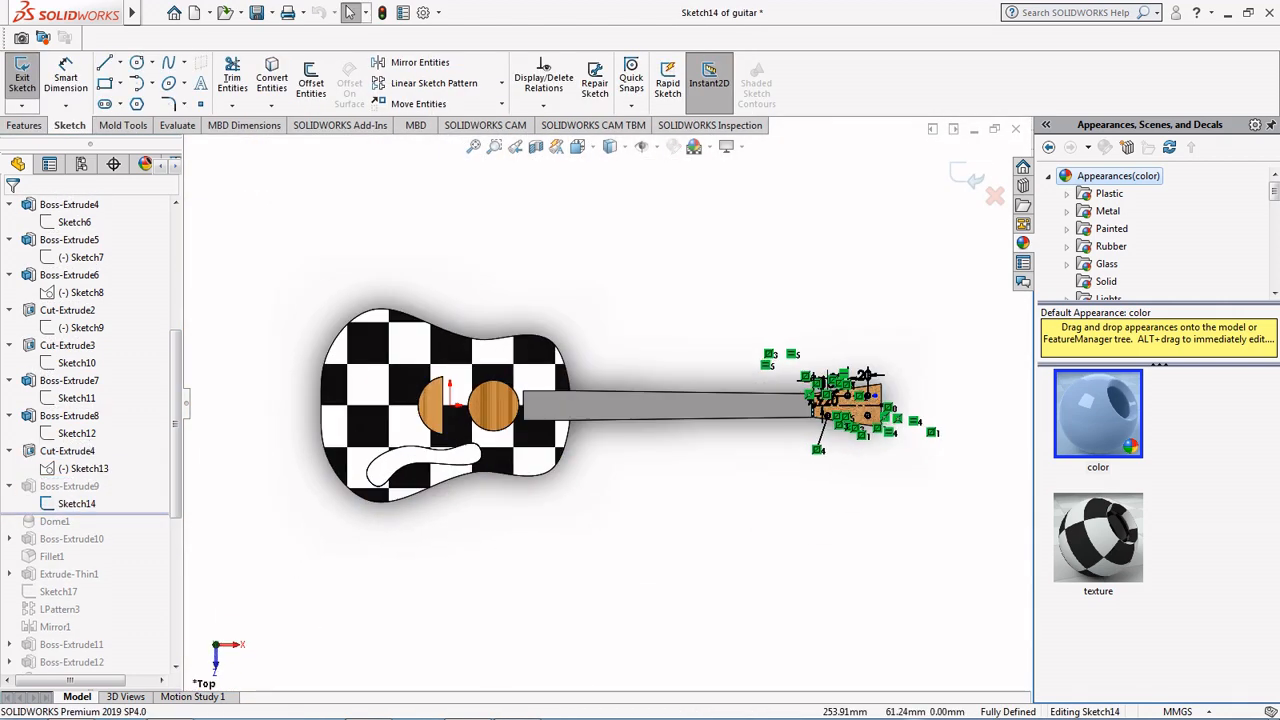
scroll(860, 406, "down", 9)
scroll(824, 375, "down", 2)
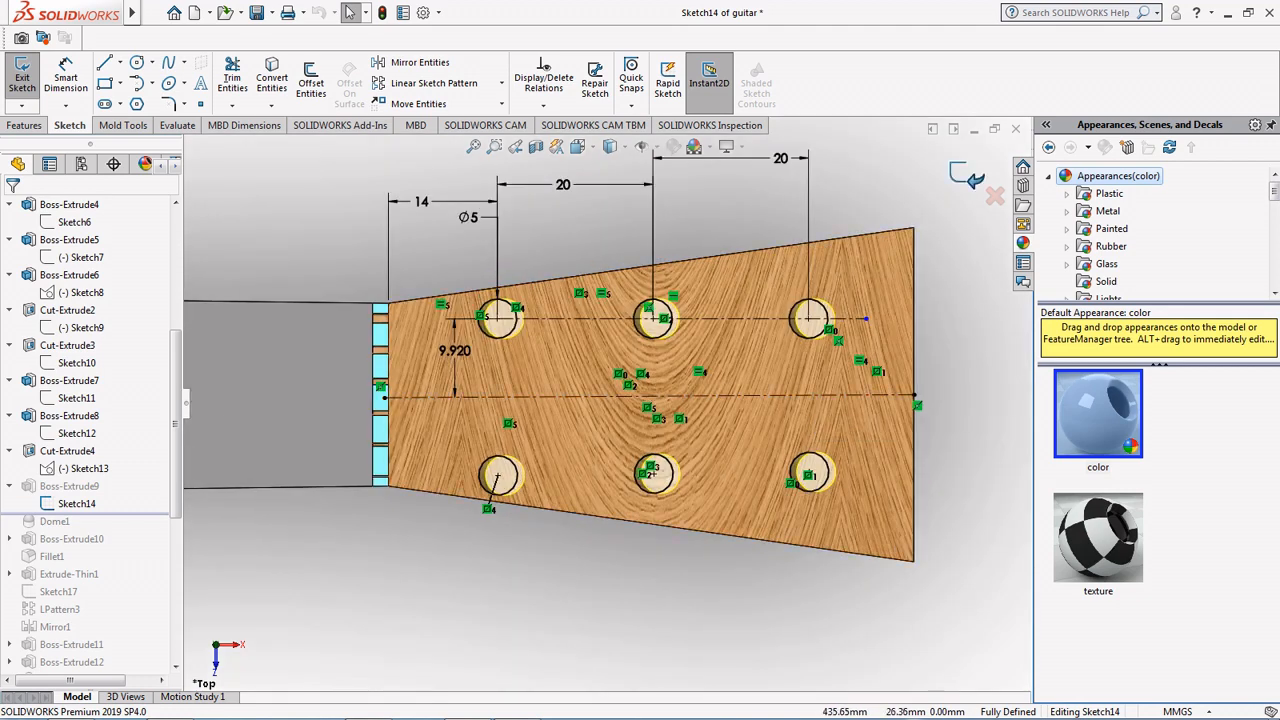
Step: Exit the peg circle sketch and review the definition of Boss-Extrude9 in the front view, accepting the existing settings
left_click(967, 176)
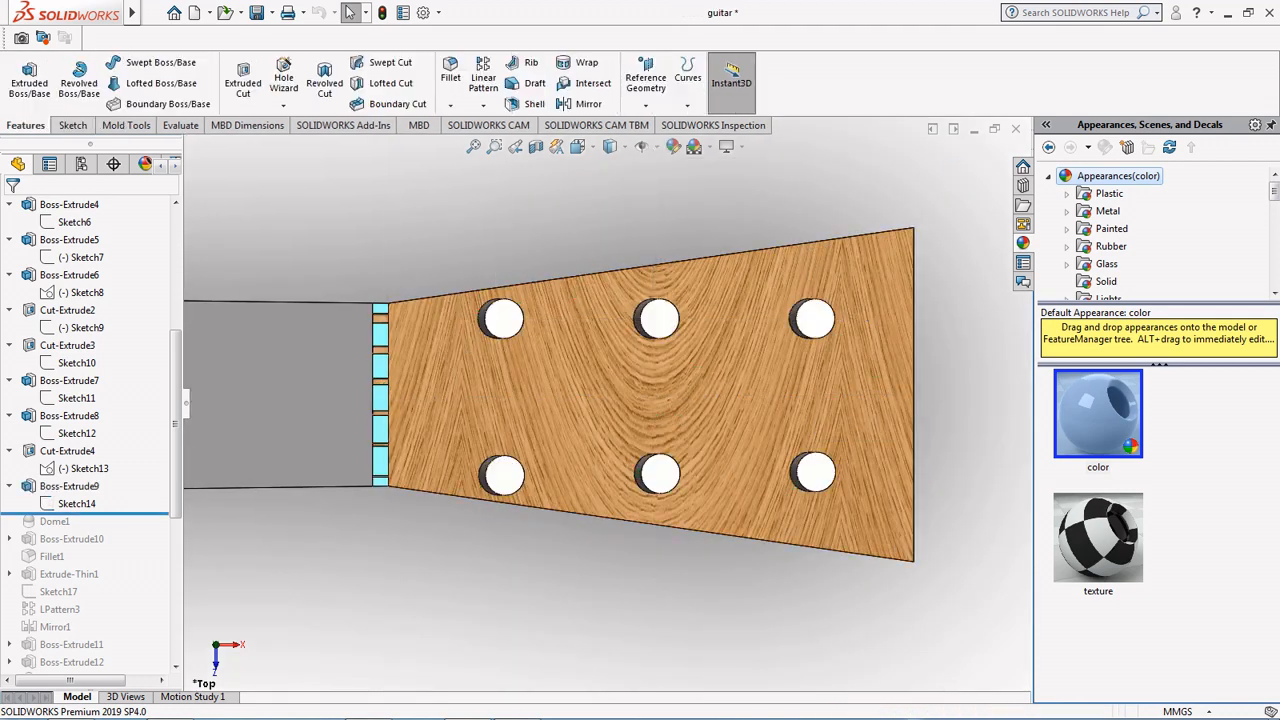
left_click(82, 486)
left_click(106, 432)
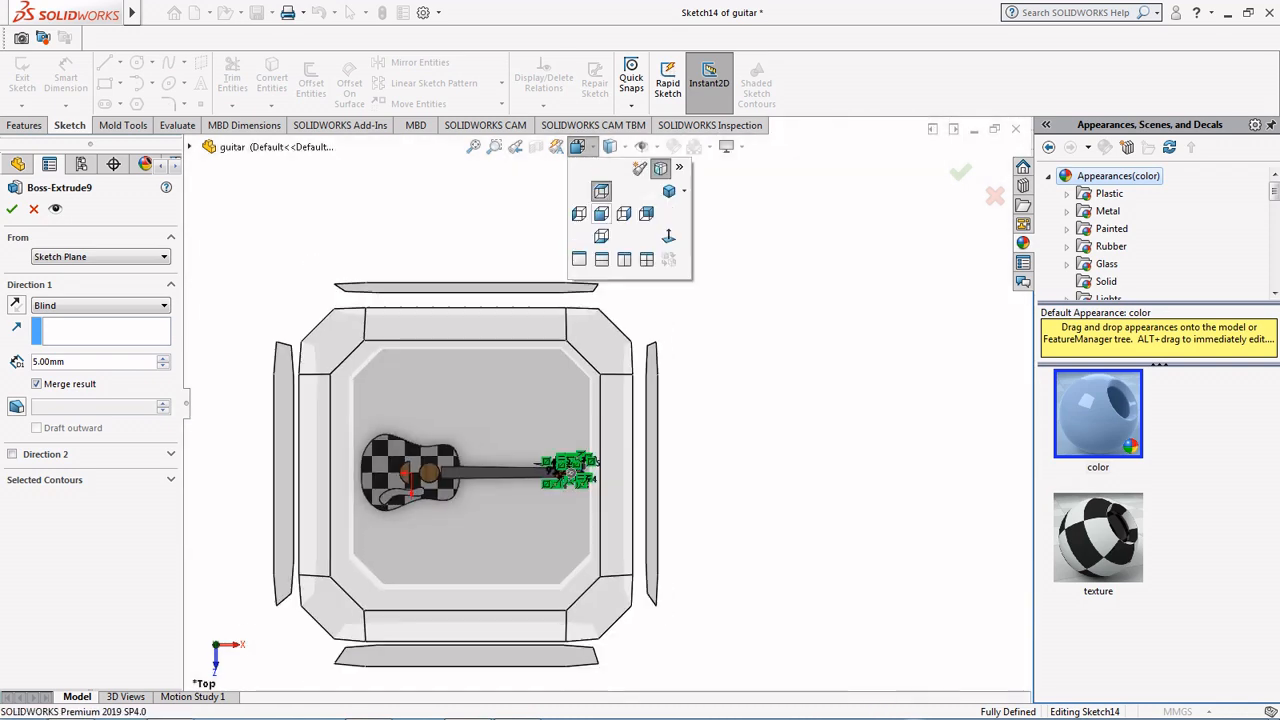
left_click(604, 213)
scroll(872, 429, "down", 10)
key("Return")
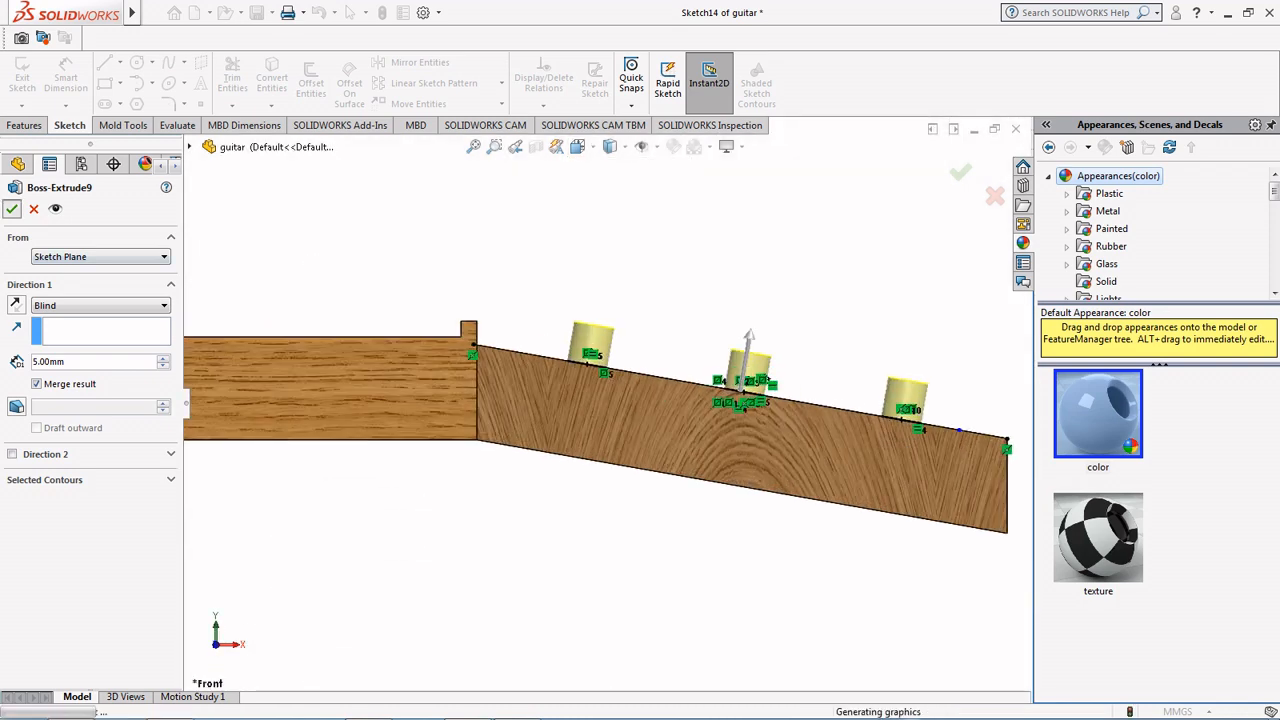
Step: Roll the history forward to include Dome1 and review its definition on the six peg faces in an angled close-up, accepting the existing settings
scroll(600, 420, "up", 5)
scroll(400, 410, "down", 3)
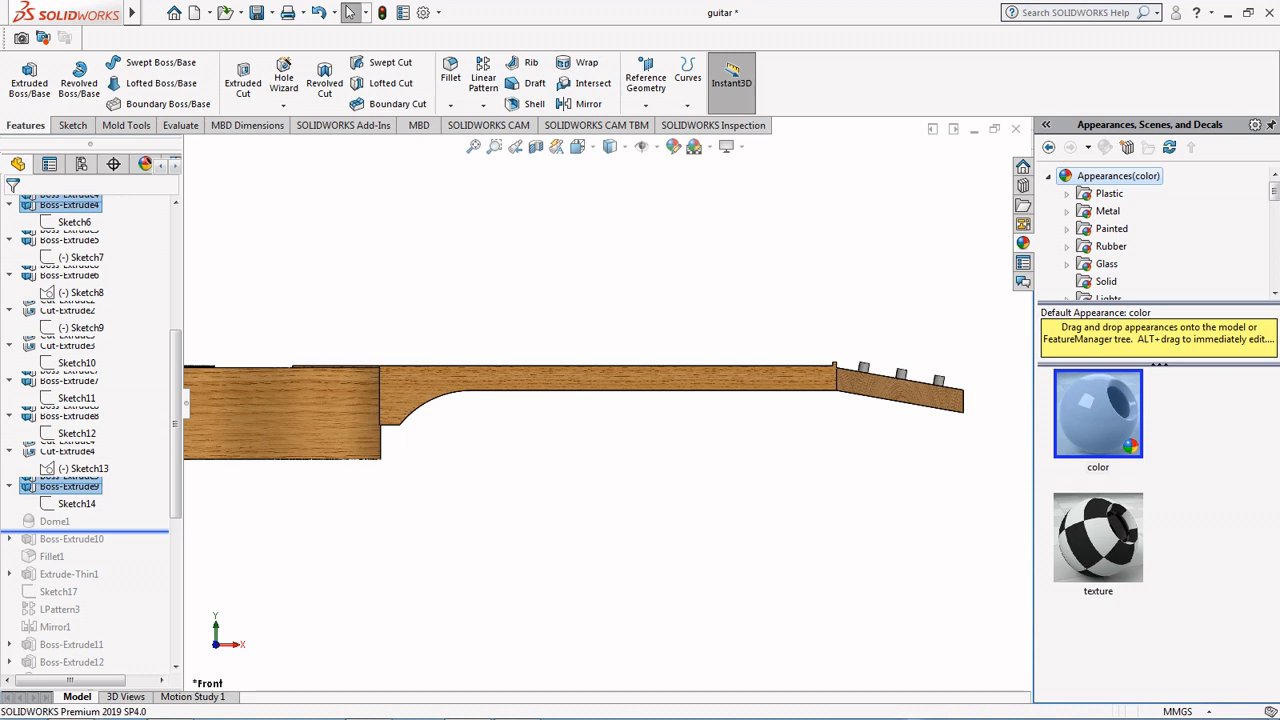
left_click(54, 521)
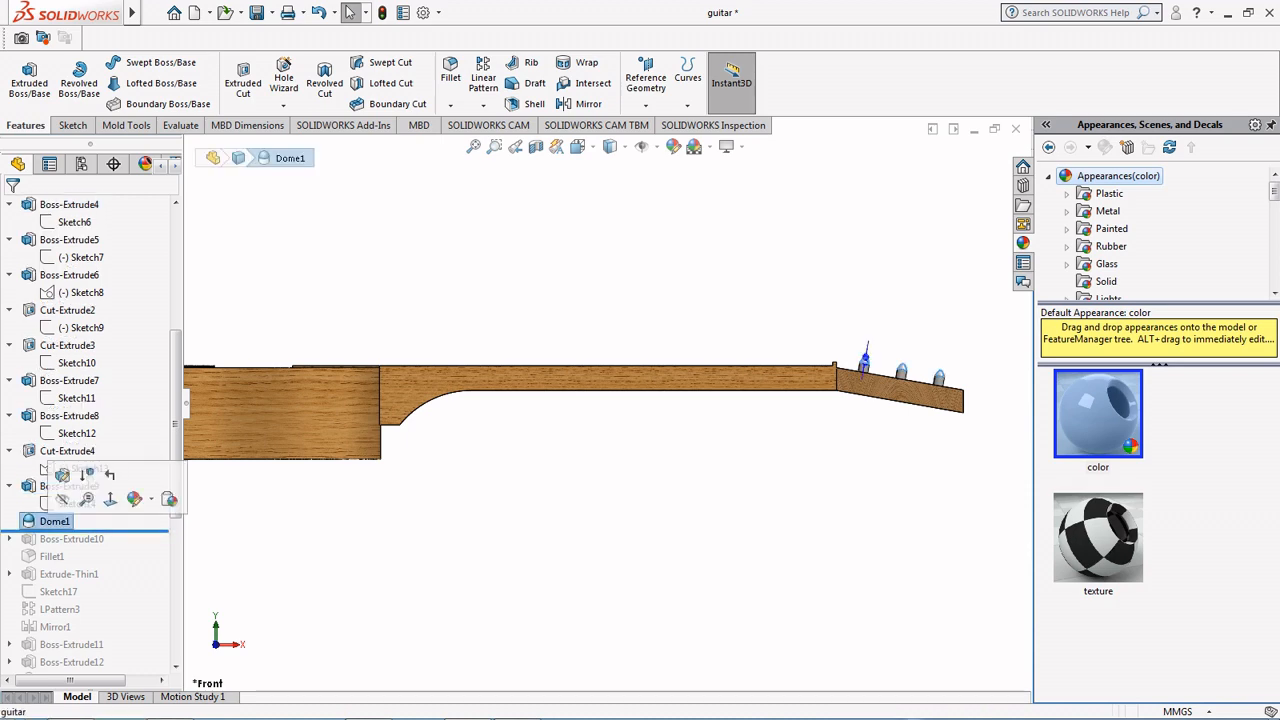
left_click(62, 479)
scroll(605, 404, "up", 2)
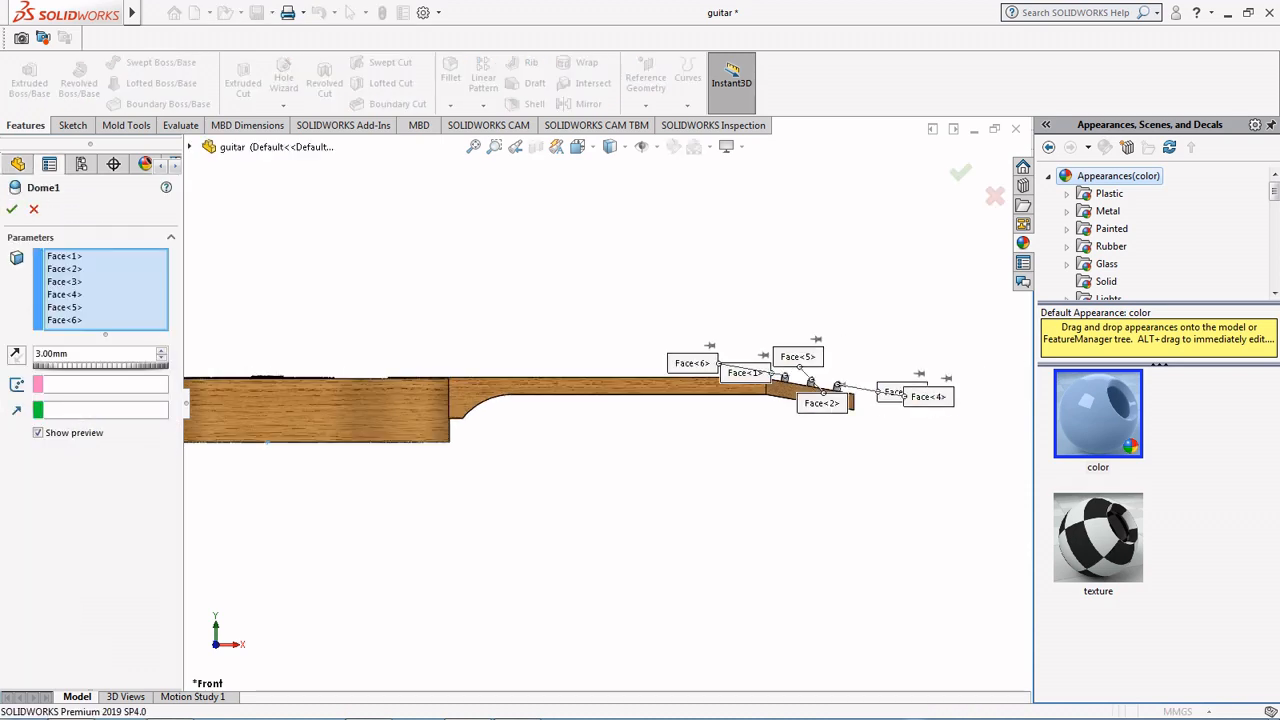
scroll(790, 380, "down", 5)
middle_click_drag(765, 330, 735, 385)
scroll(730, 384, "down", 5)
scroll(362, 467, "up", 3)
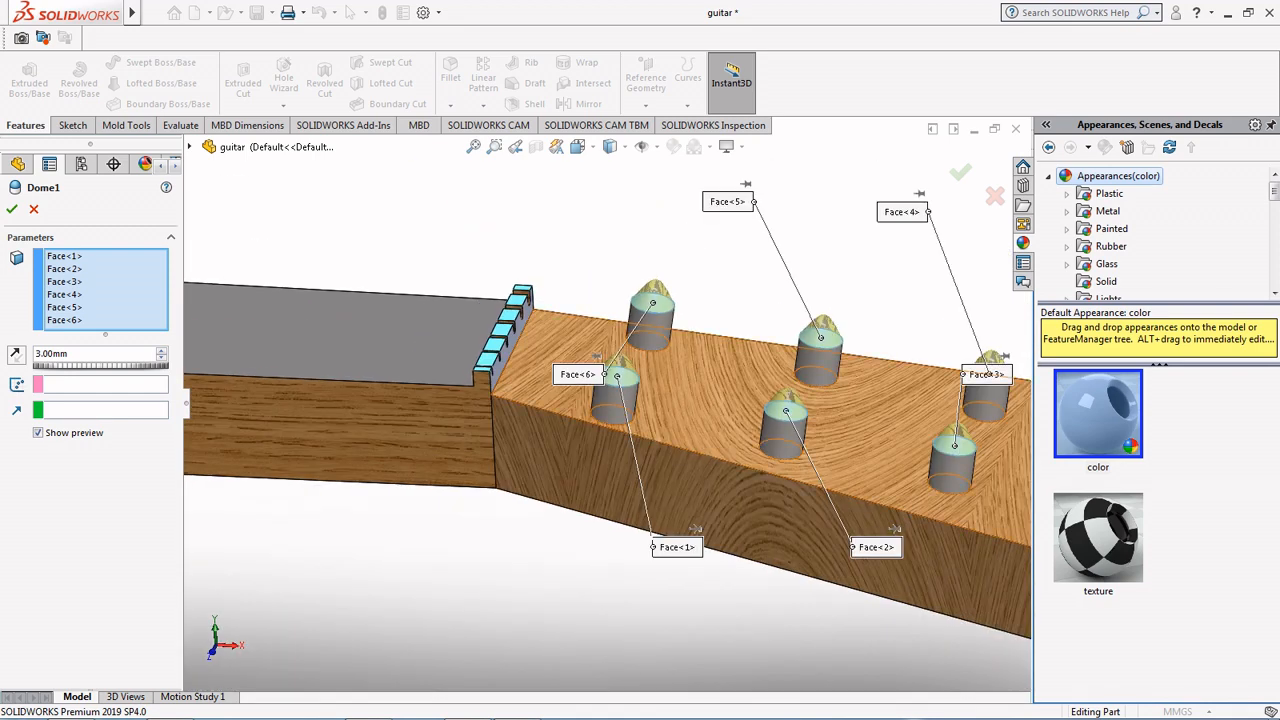
scroll(362, 467, "down", 1)
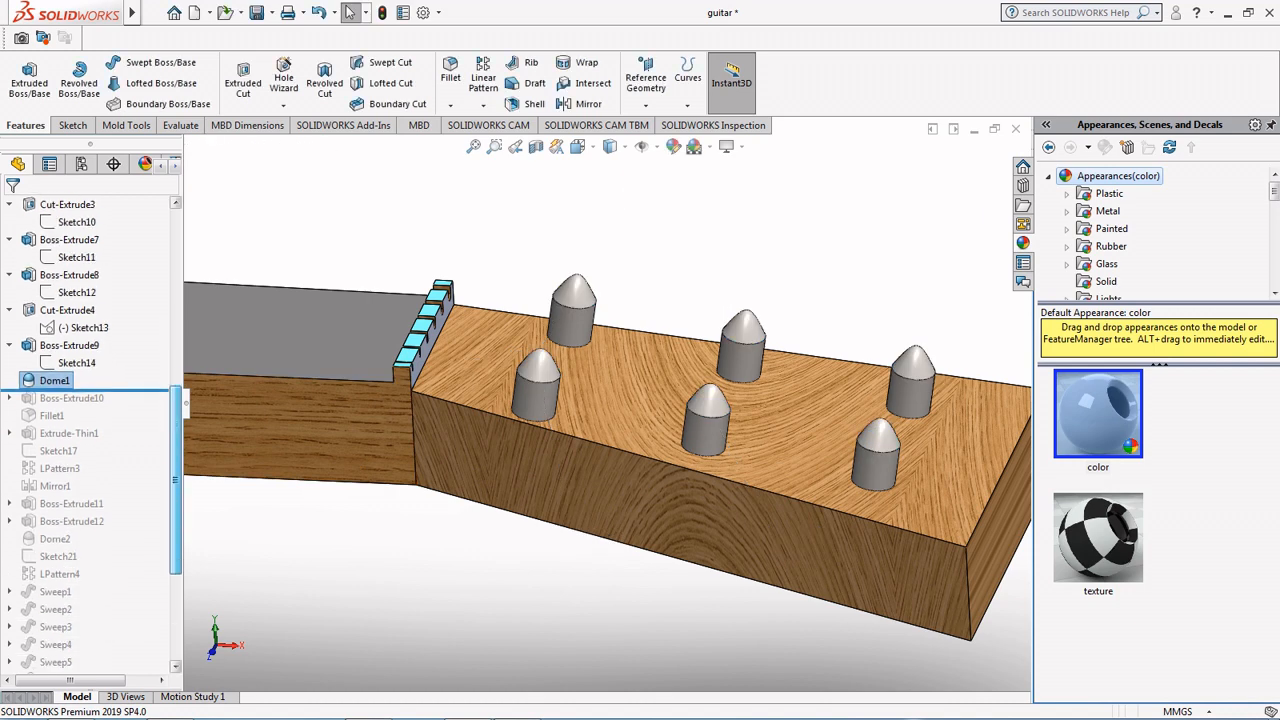
Step: Roll the history forward to include Boss-Extrude10 and open its Sketch15 in the bottom view, close up on the rounded square profile
left_click_drag(95, 284, 95, 302)
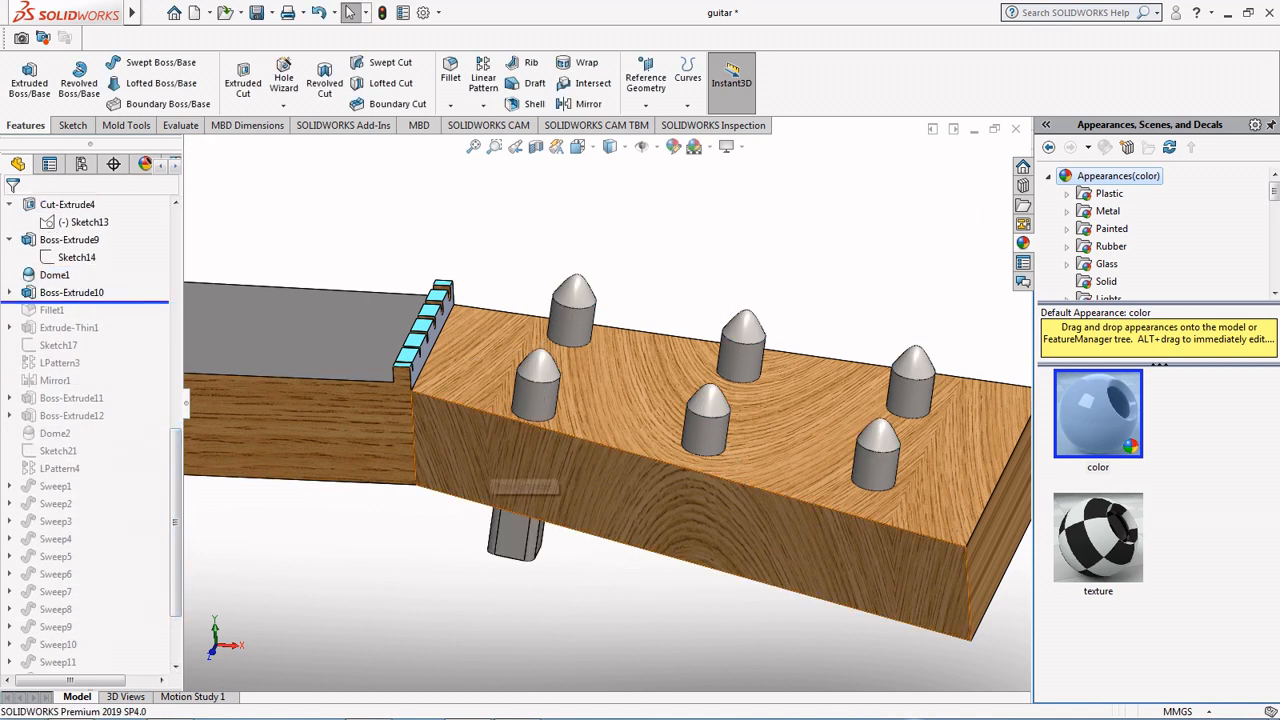
left_click(9, 292)
left_click(76, 310)
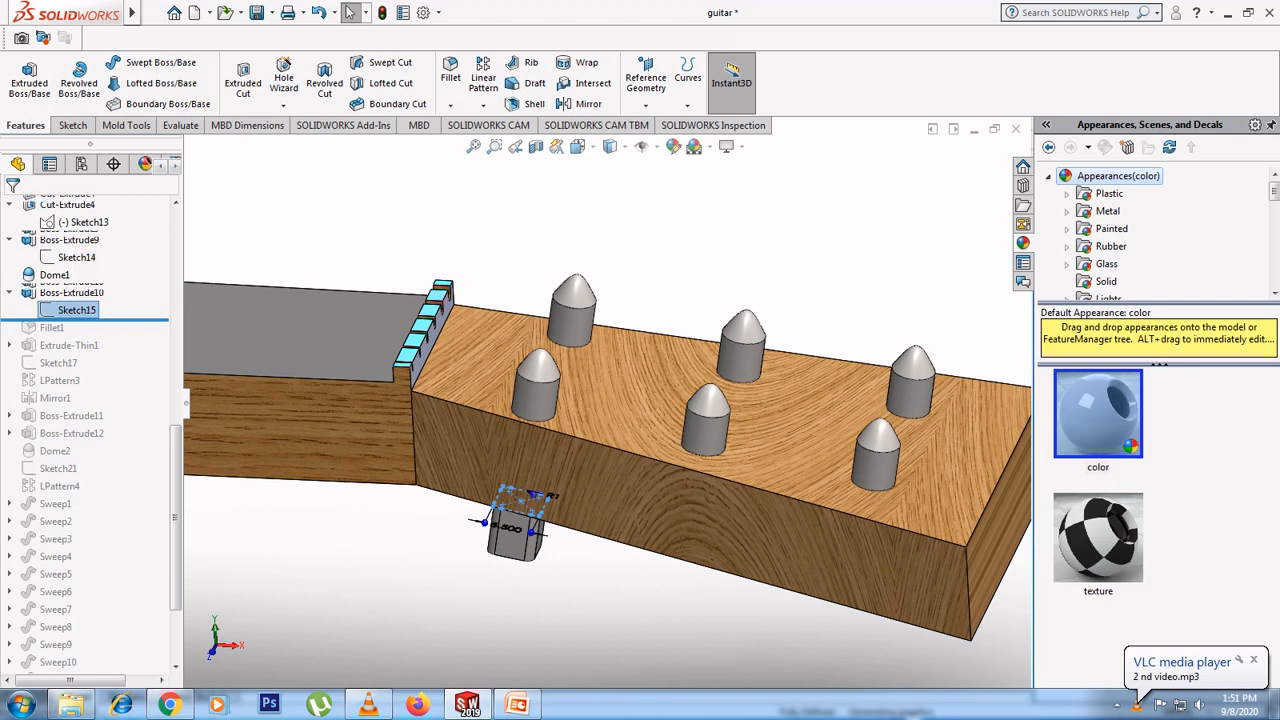
left_click(579, 147)
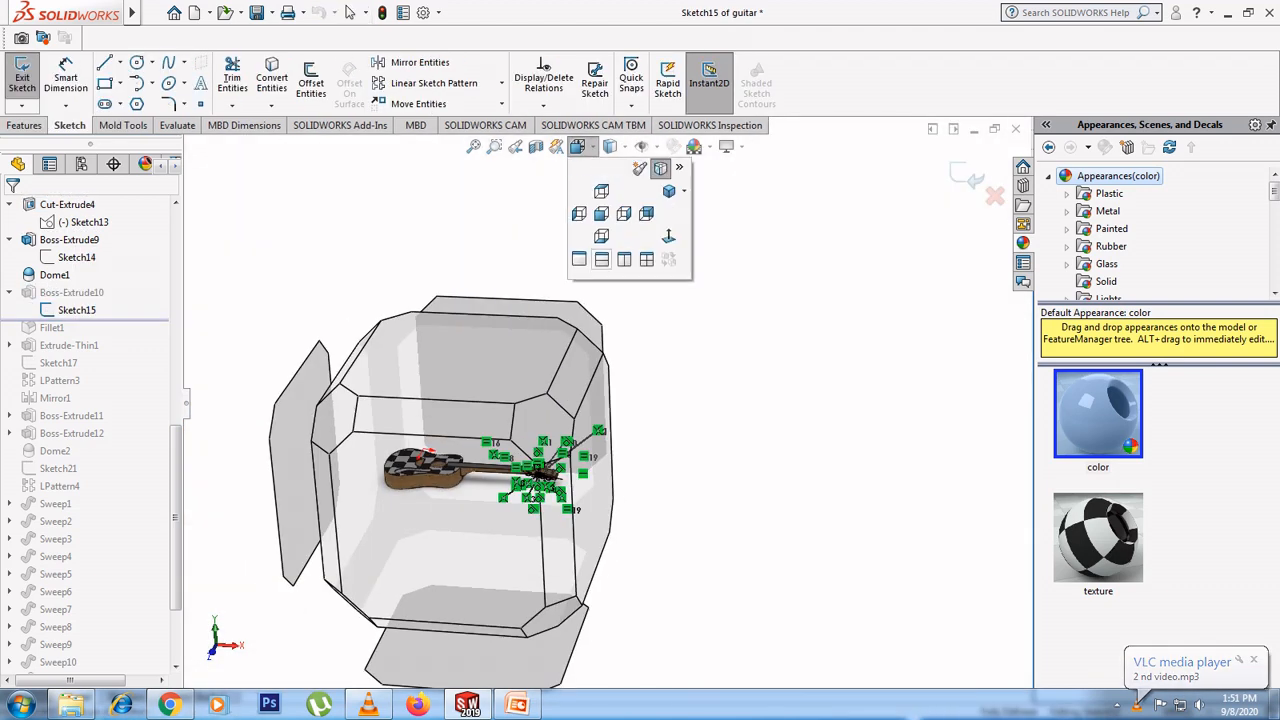
left_click(657, 237)
scroll(865, 393, "down", 15)
Step: Move the rounded square's width dimension clear of the profile, check the sketch in the top view and exit it
left_click_drag(723, 200, 722, 167)
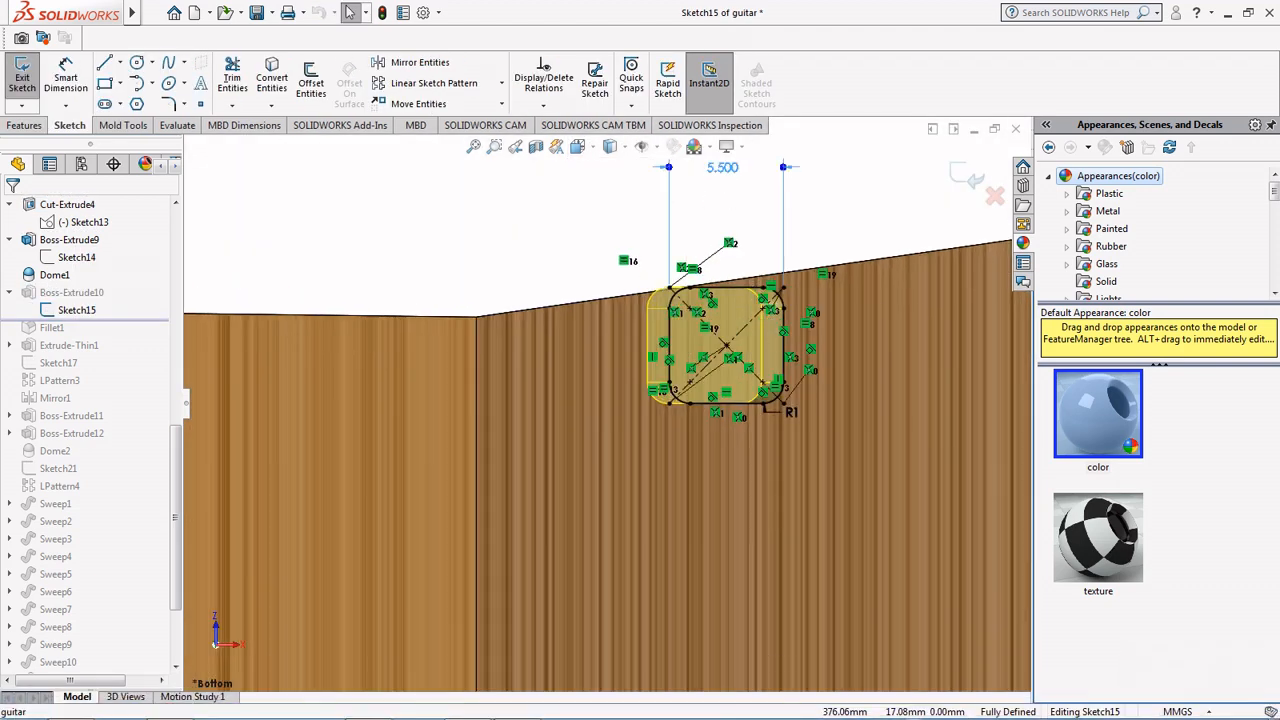
scroll(650, 440, "up", 15)
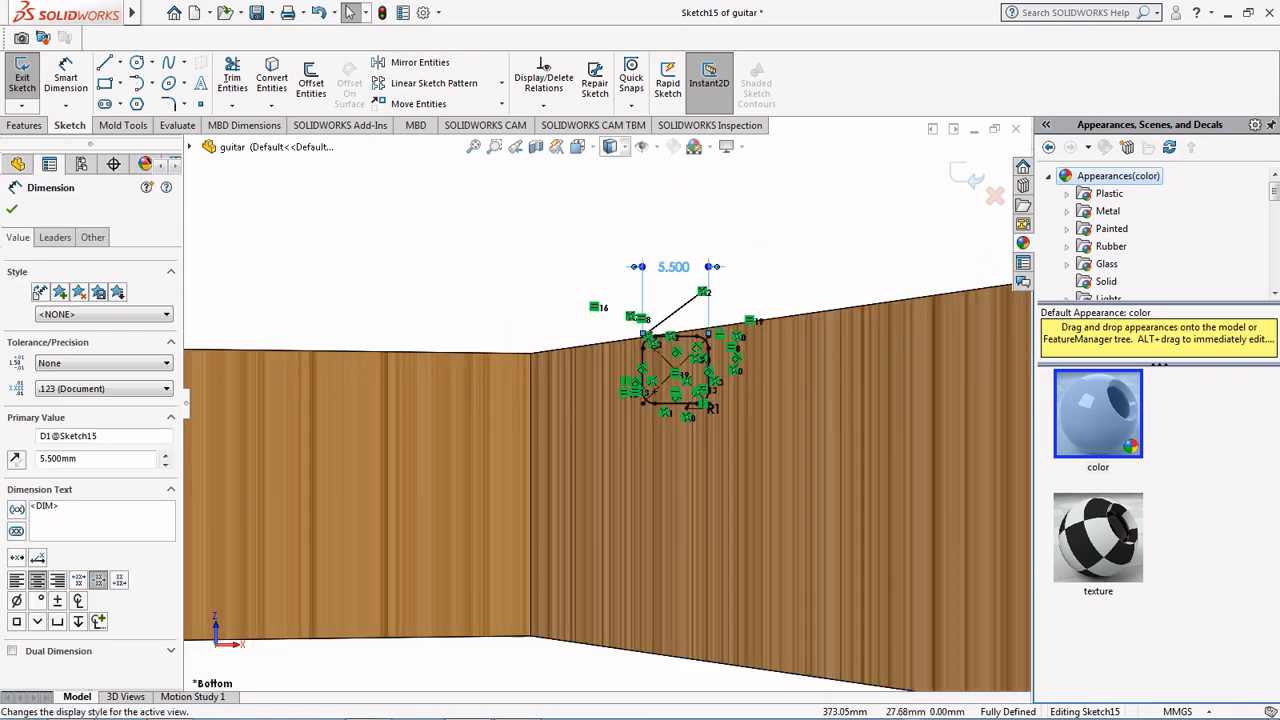
scroll(872, 440, "down", 15)
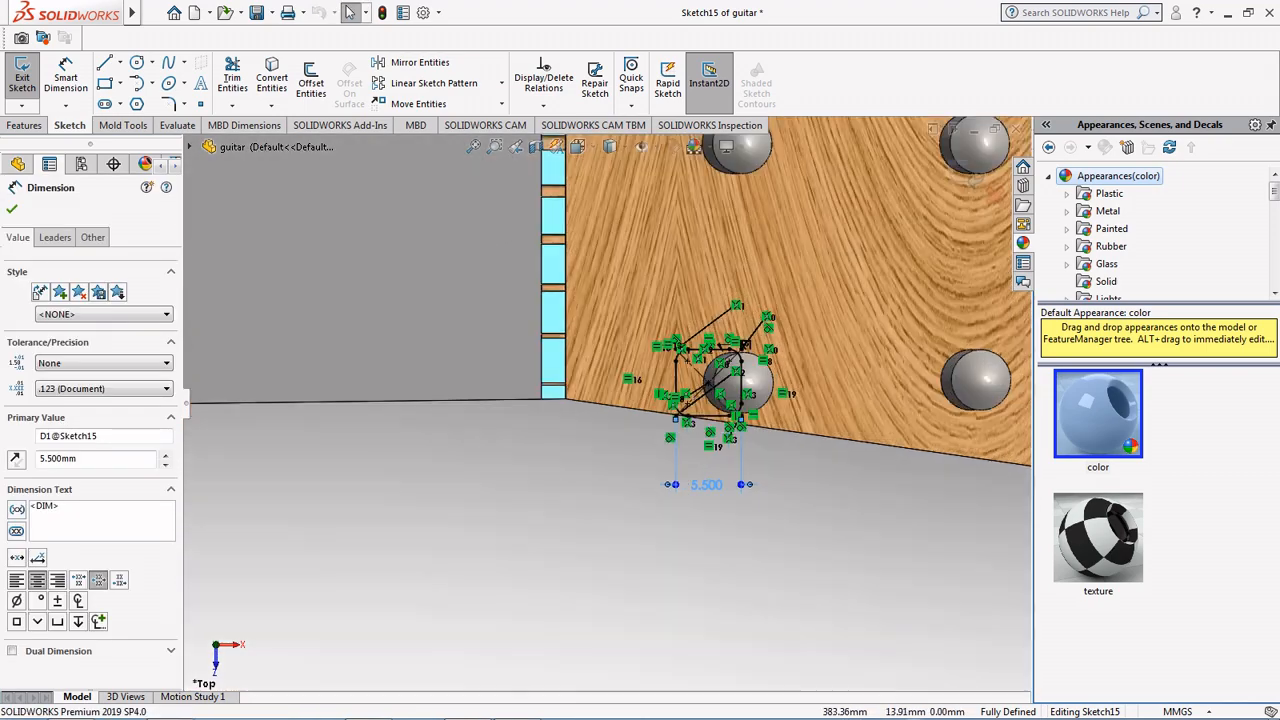
scroll(530, 415, "up", 3)
scroll(587, 409, "up", 8)
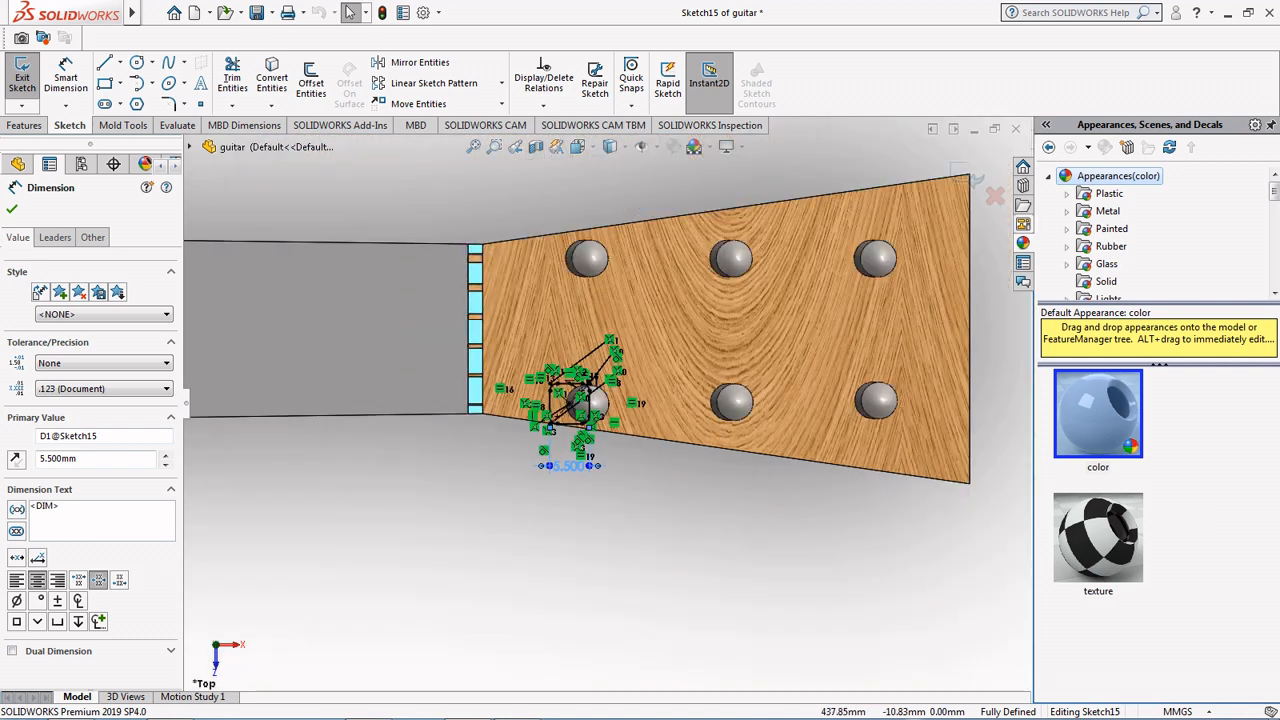
left_click(967, 176)
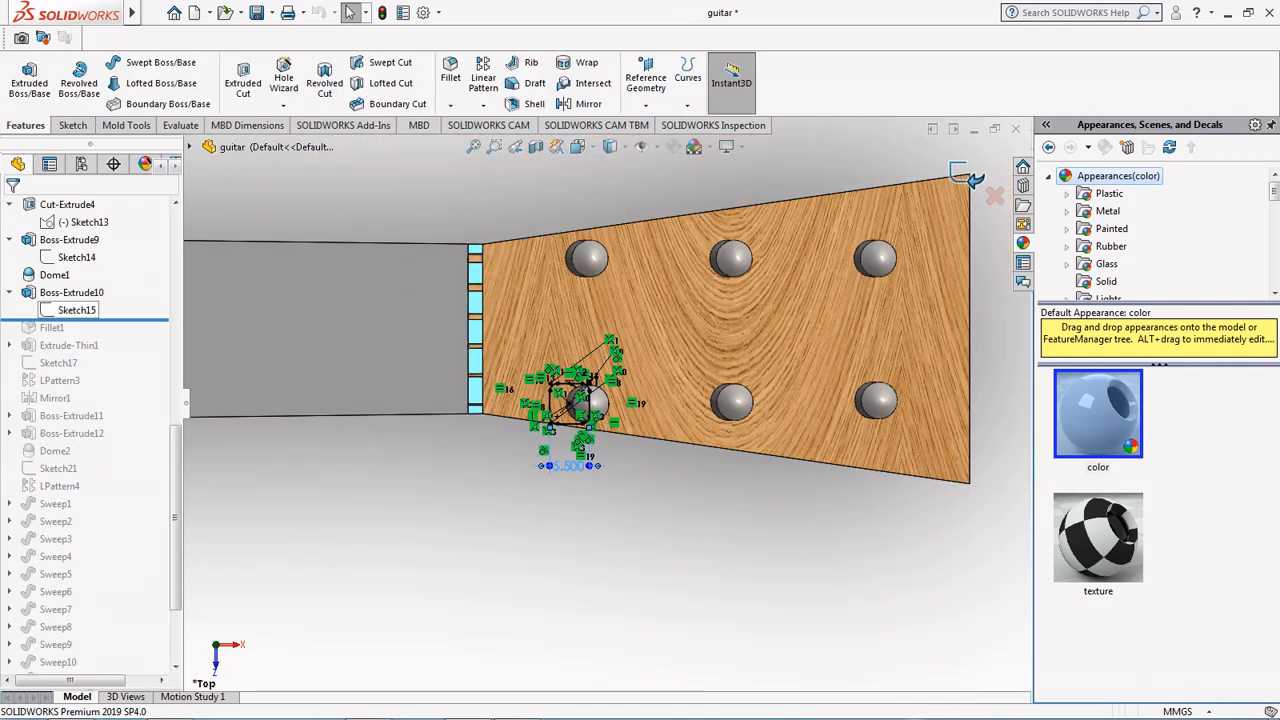
Step: Review the definition of Boss-Extrude10 with its extrusion preview close up in the front view, accepting the existing settings
left_click(68, 292)
left_click(85, 247)
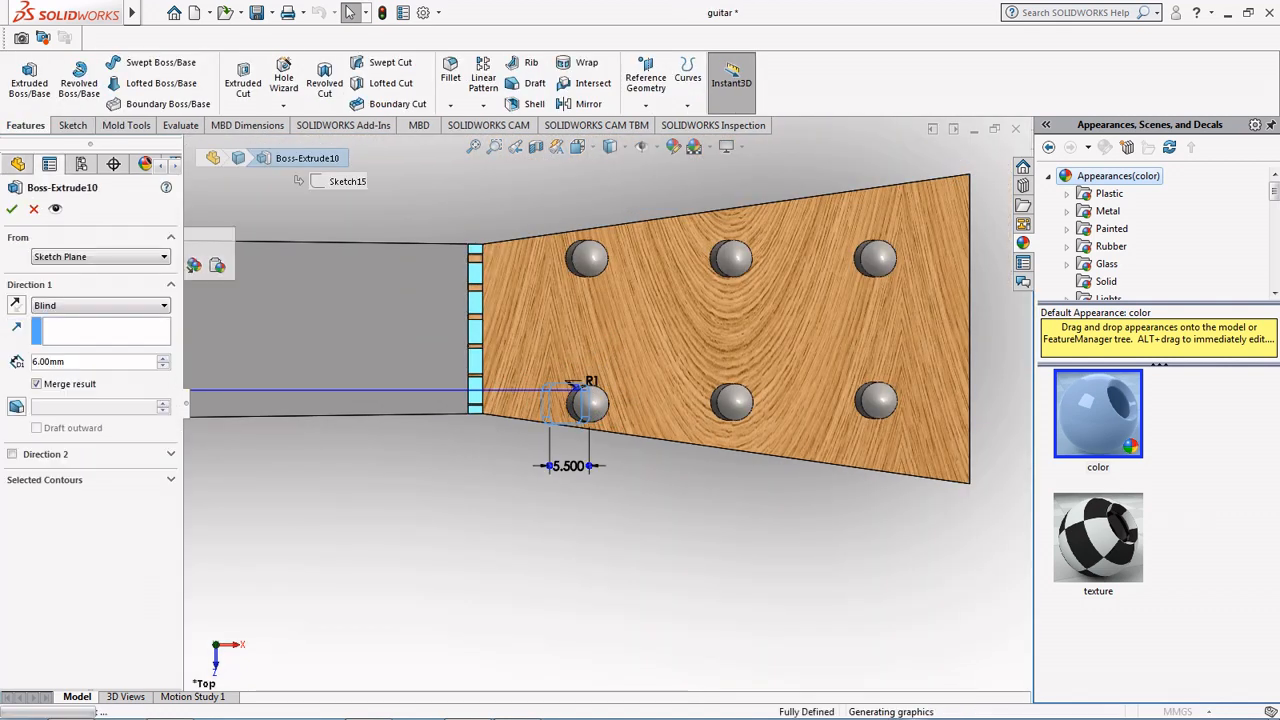
scroll(561, 427, "down", 5)
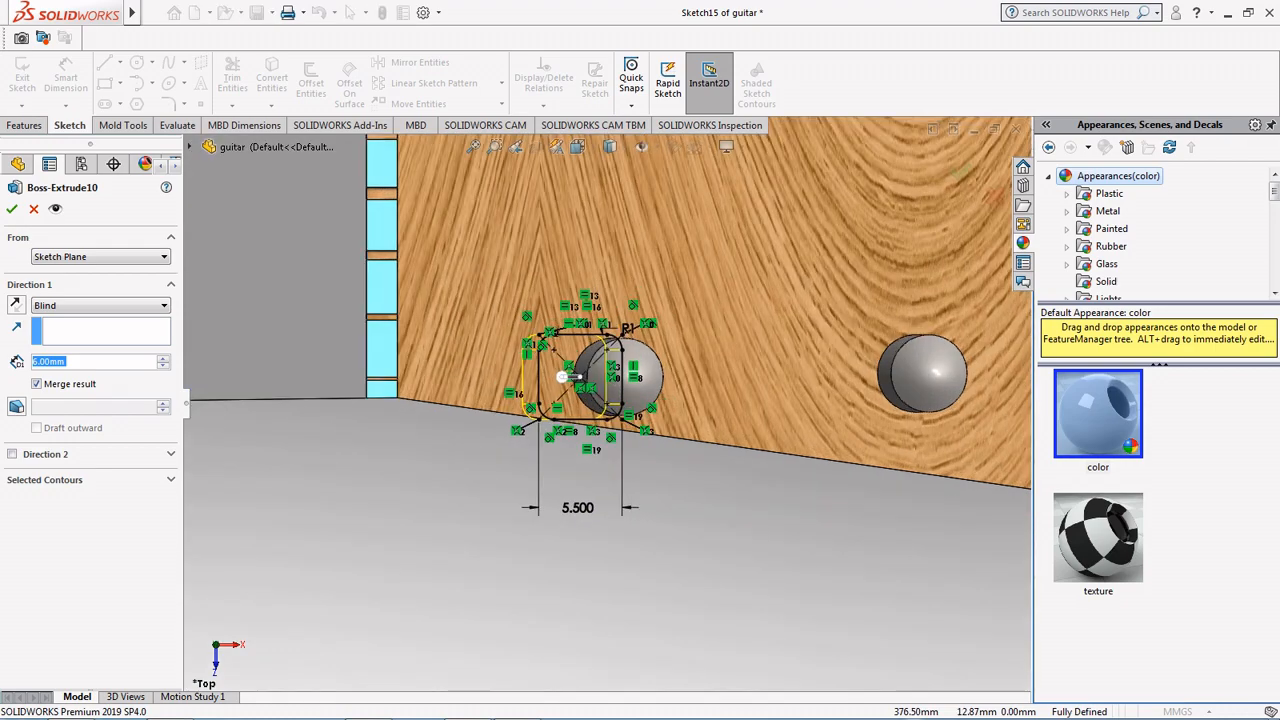
left_click(578, 147)
left_click(603, 211)
scroll(835, 373, "down", 10)
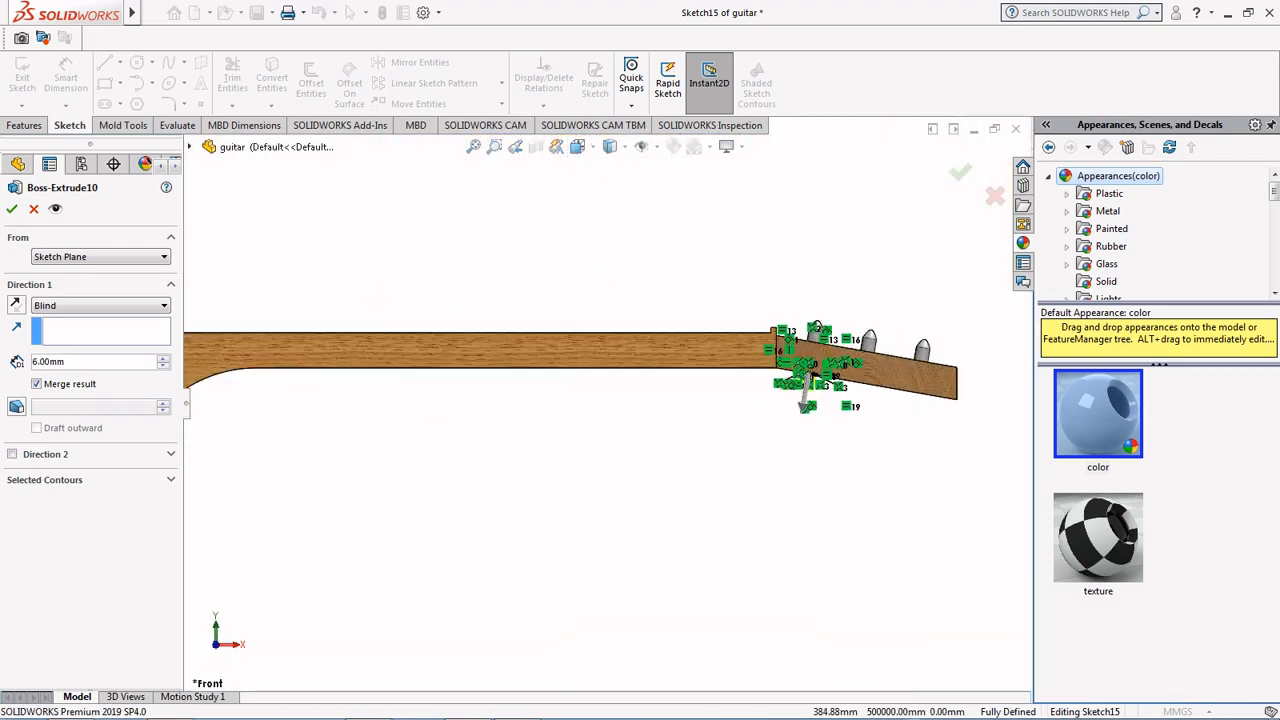
scroll(672, 402, "down", 3)
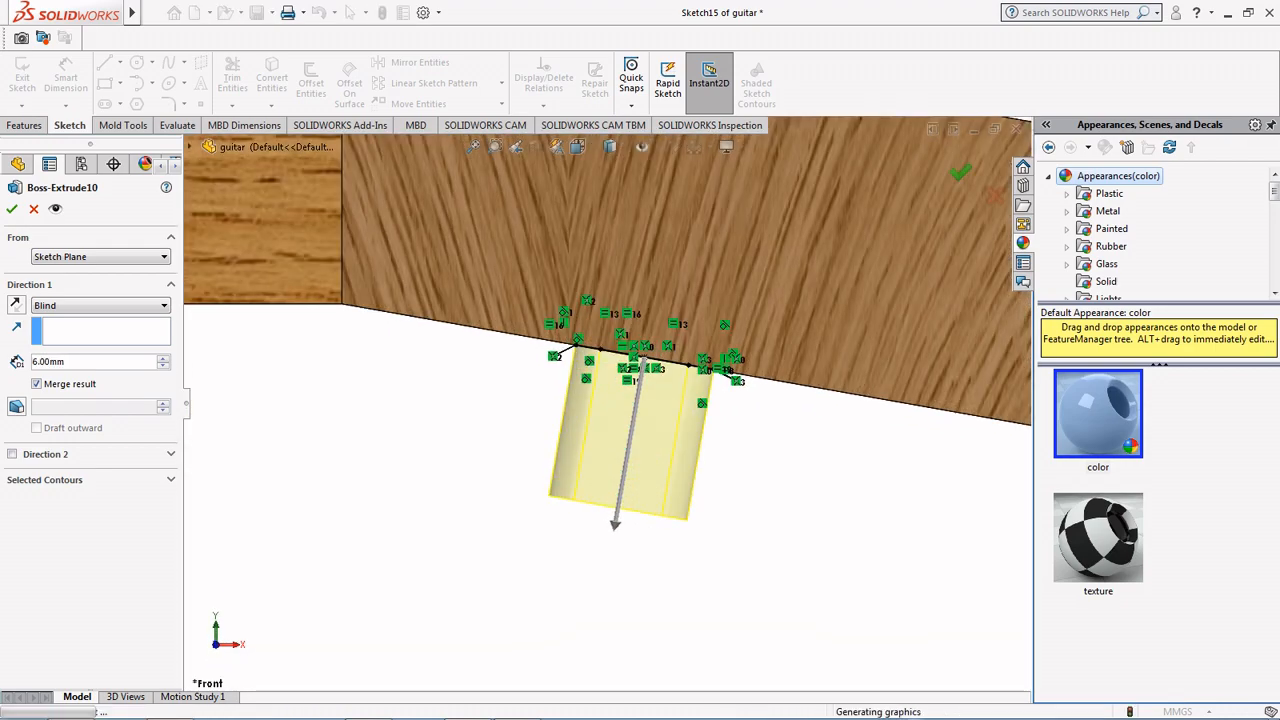
scroll(609, 405, "up", 9)
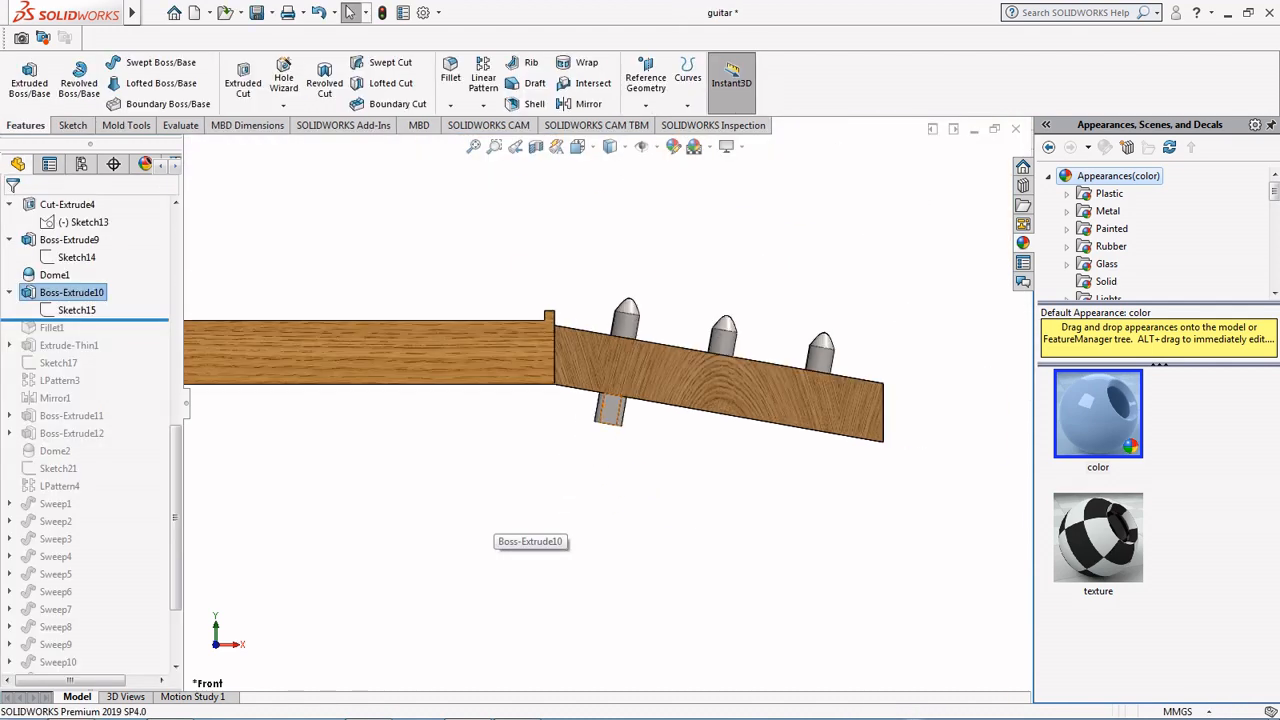
Step: Roll the history forward to include Fillet1 and review its definition on the block's end face from below, accepting the existing settings
left_click_drag(80, 320, 80, 338)
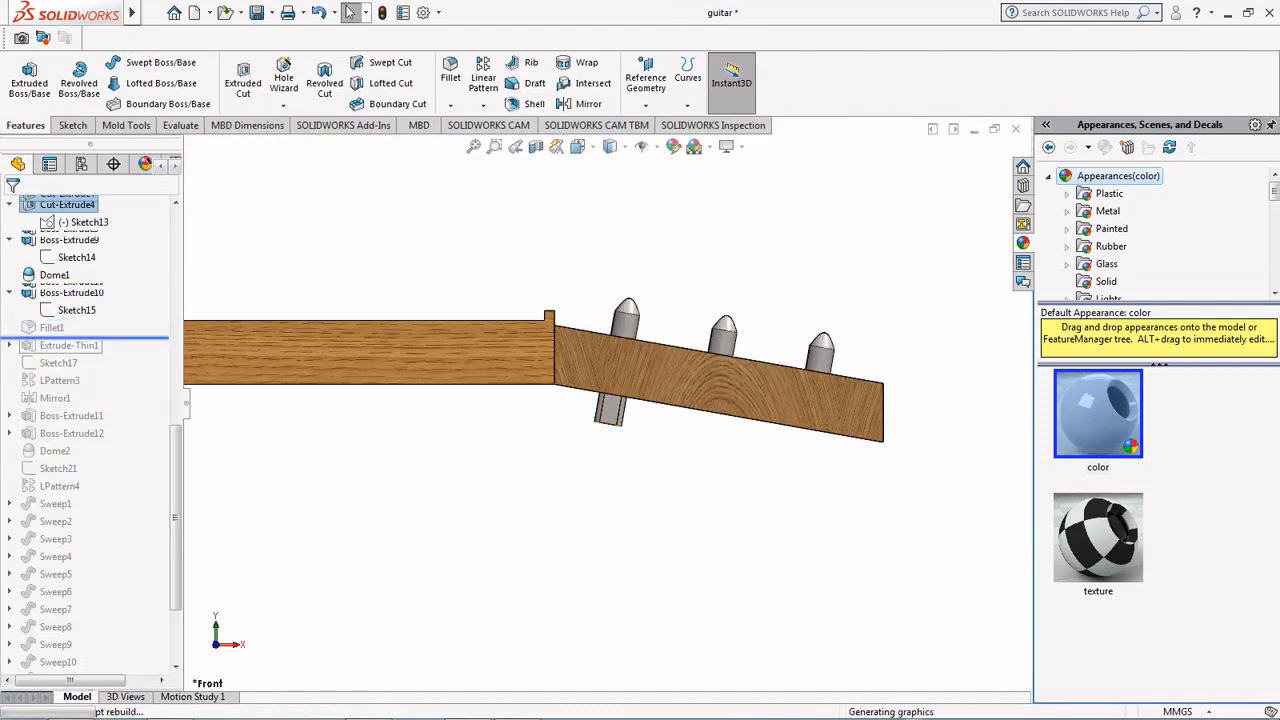
left_click(52, 328)
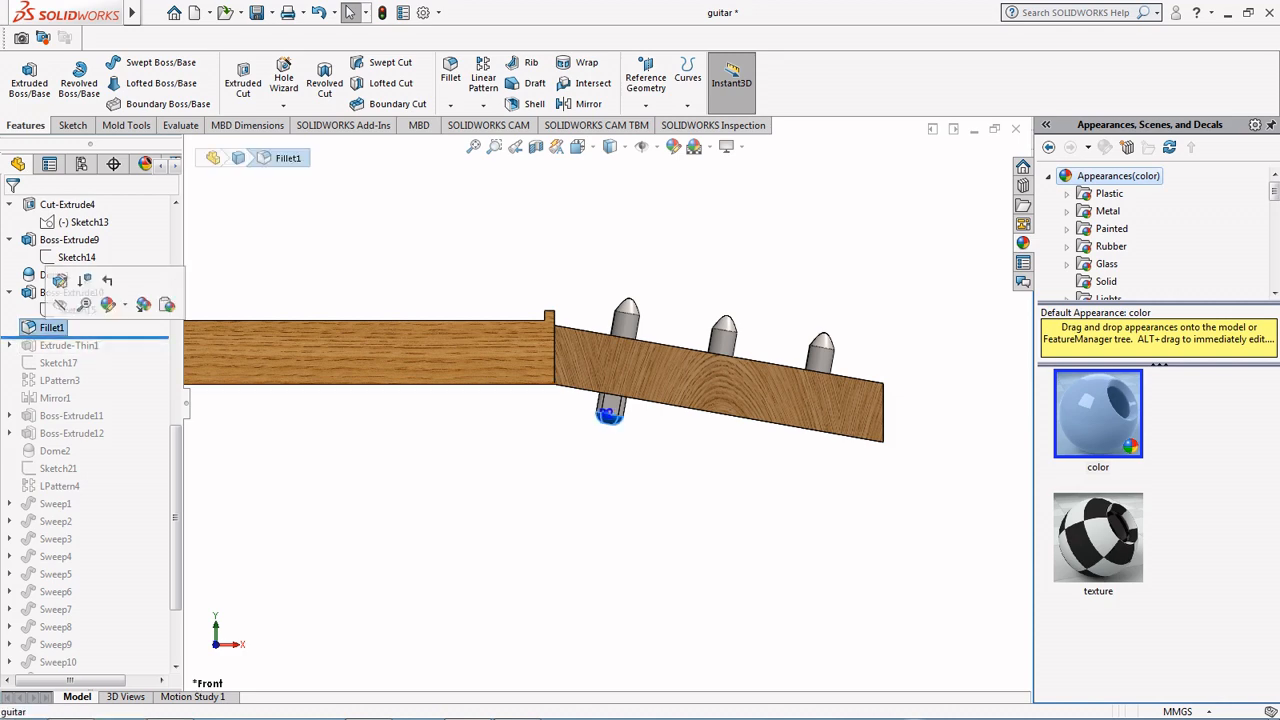
left_click(62, 281)
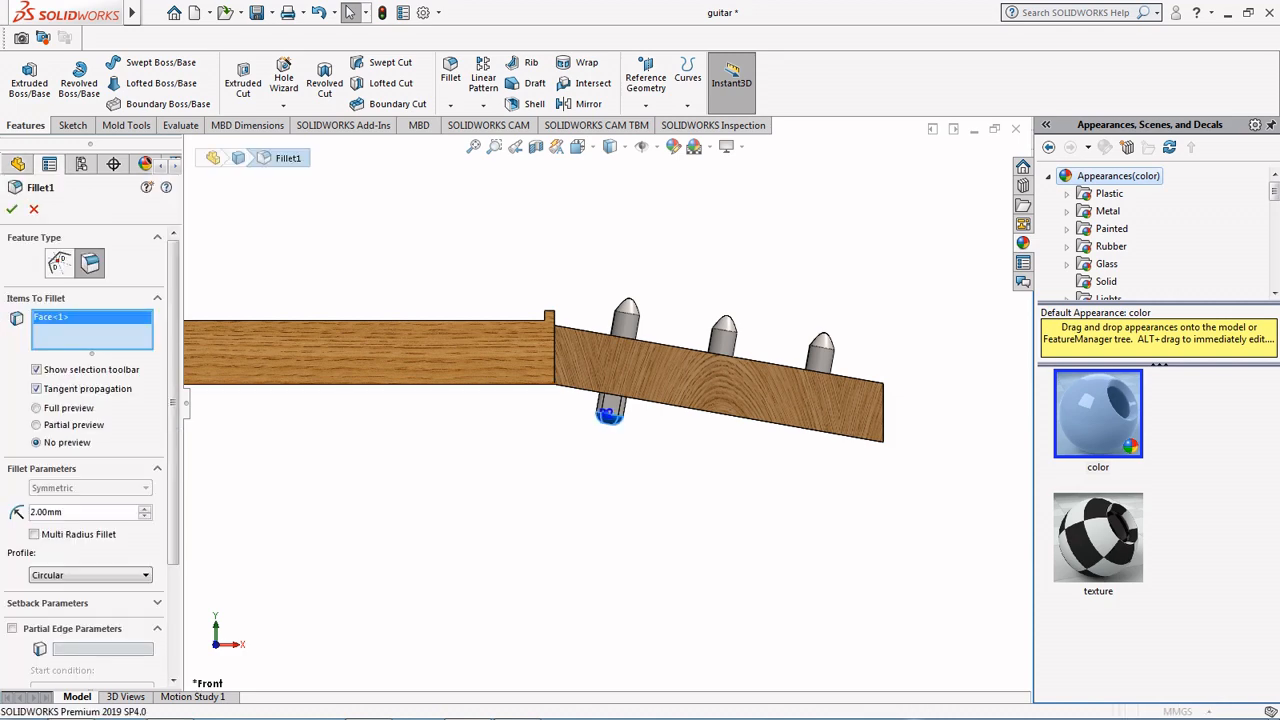
middle_click_drag(580, 472, 604, 422)
scroll(604, 420, "down", 4)
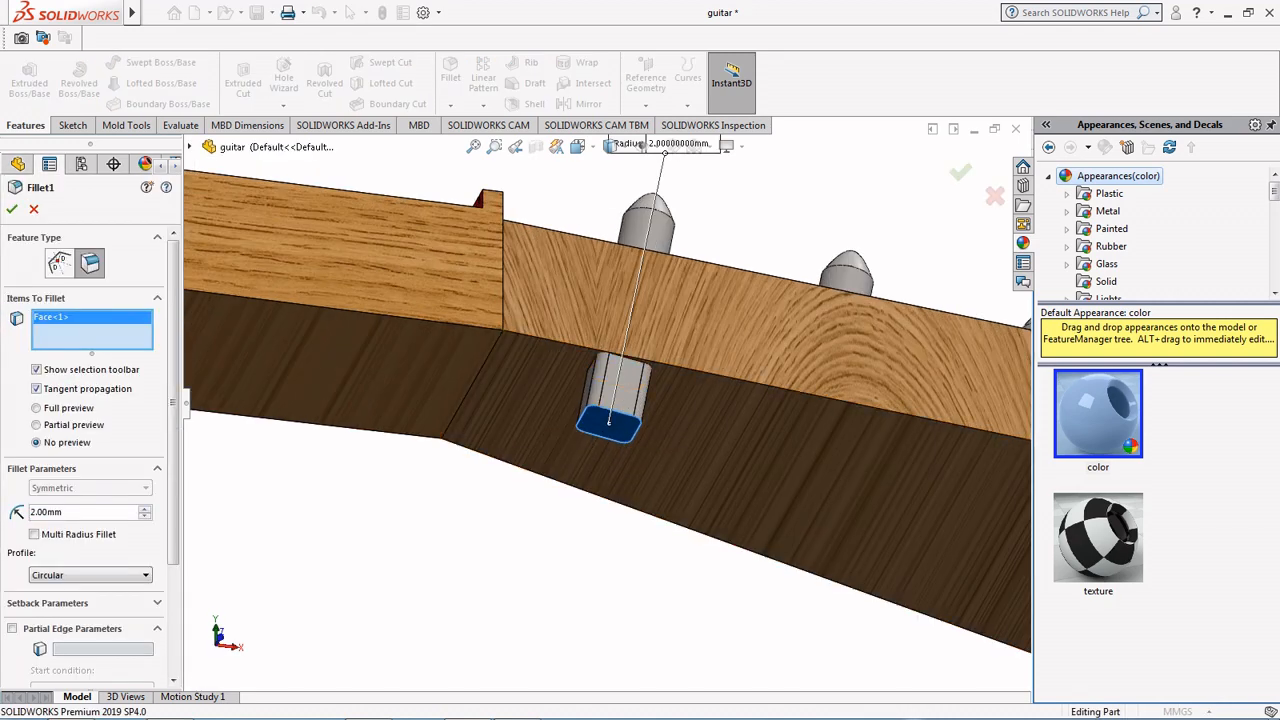
key("Return")
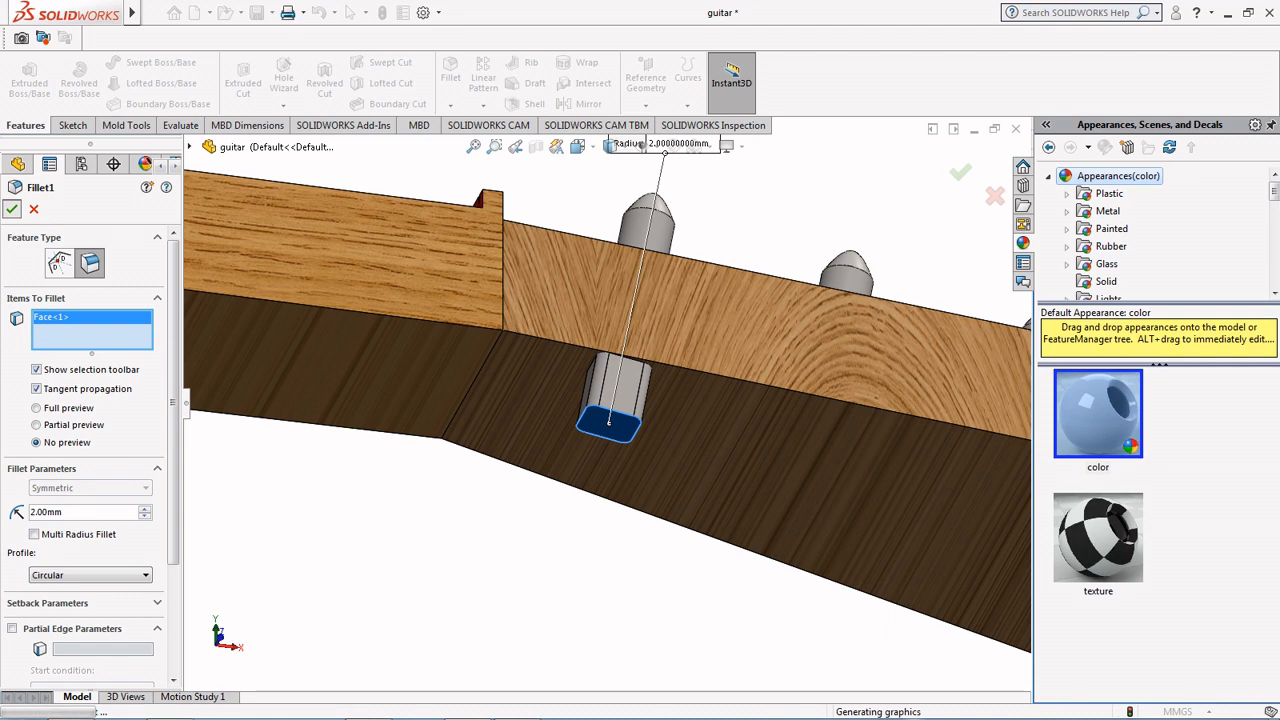
Step: Roll the history forward to include Extrude-Thin1, open its Sketch16 and examine the circle on the block's side close up in the back view
scroll(608, 422, "up", 8)
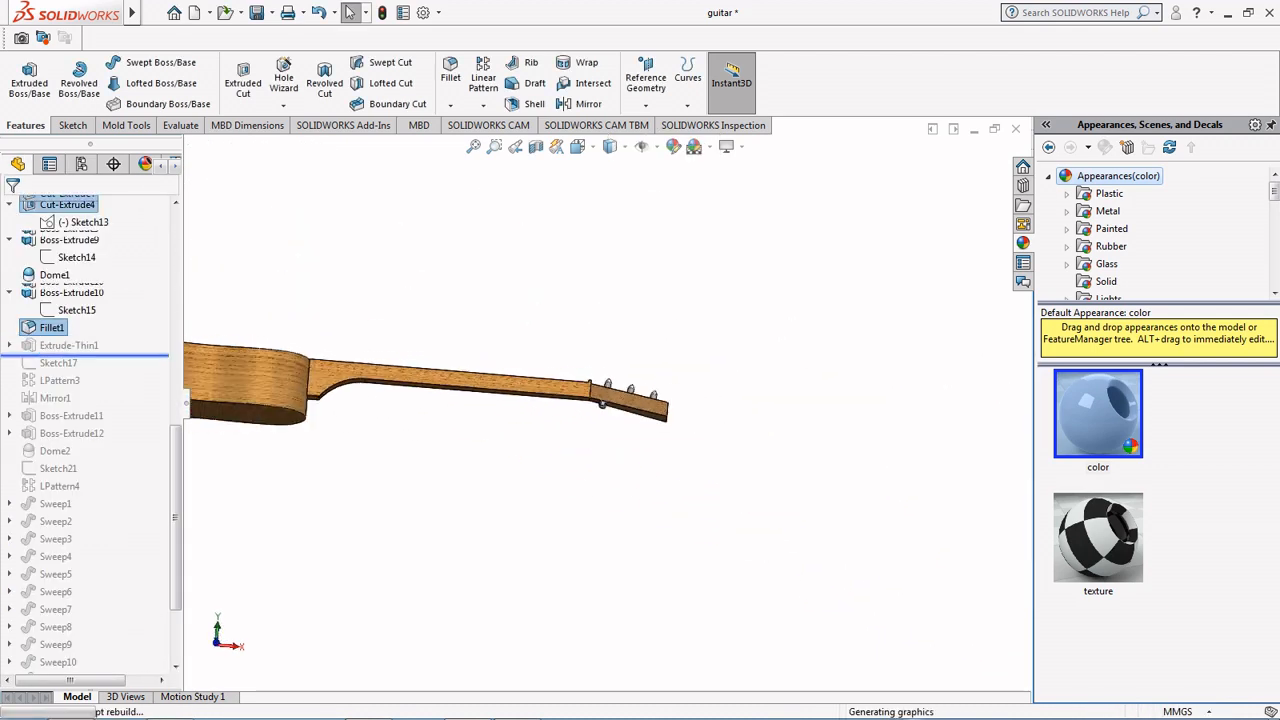
left_click(599, 402)
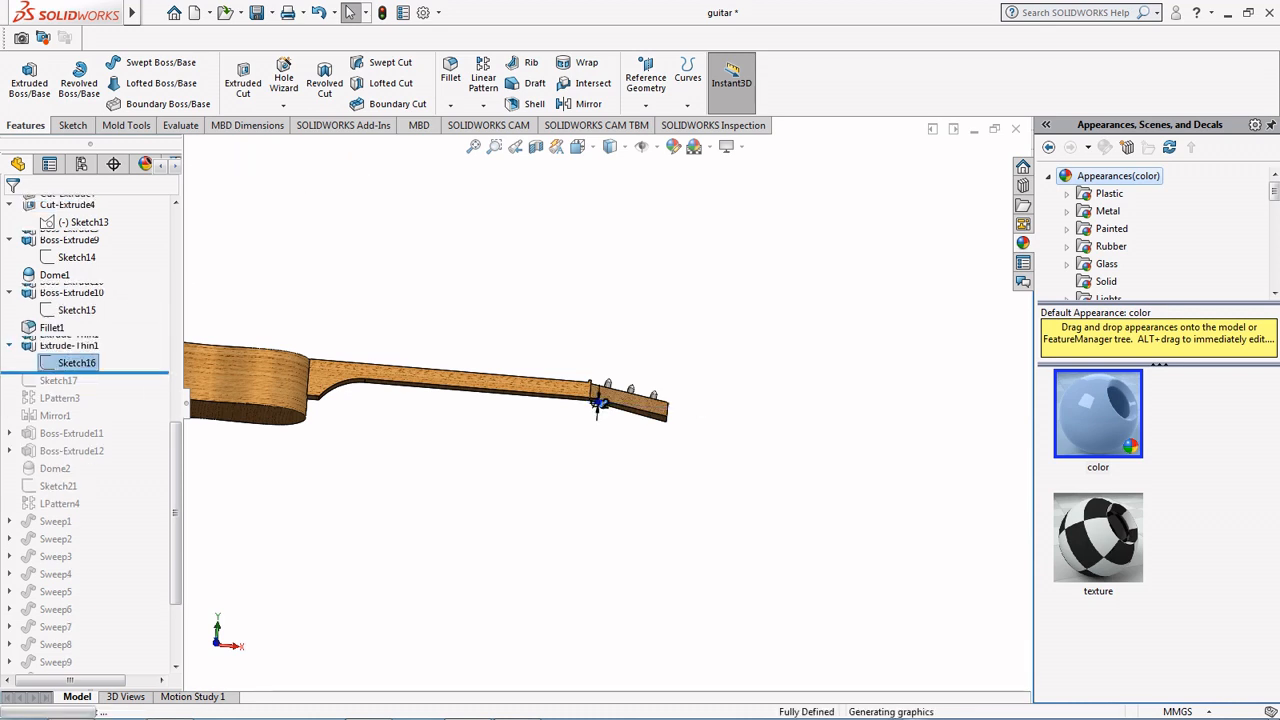
left_click(580, 147)
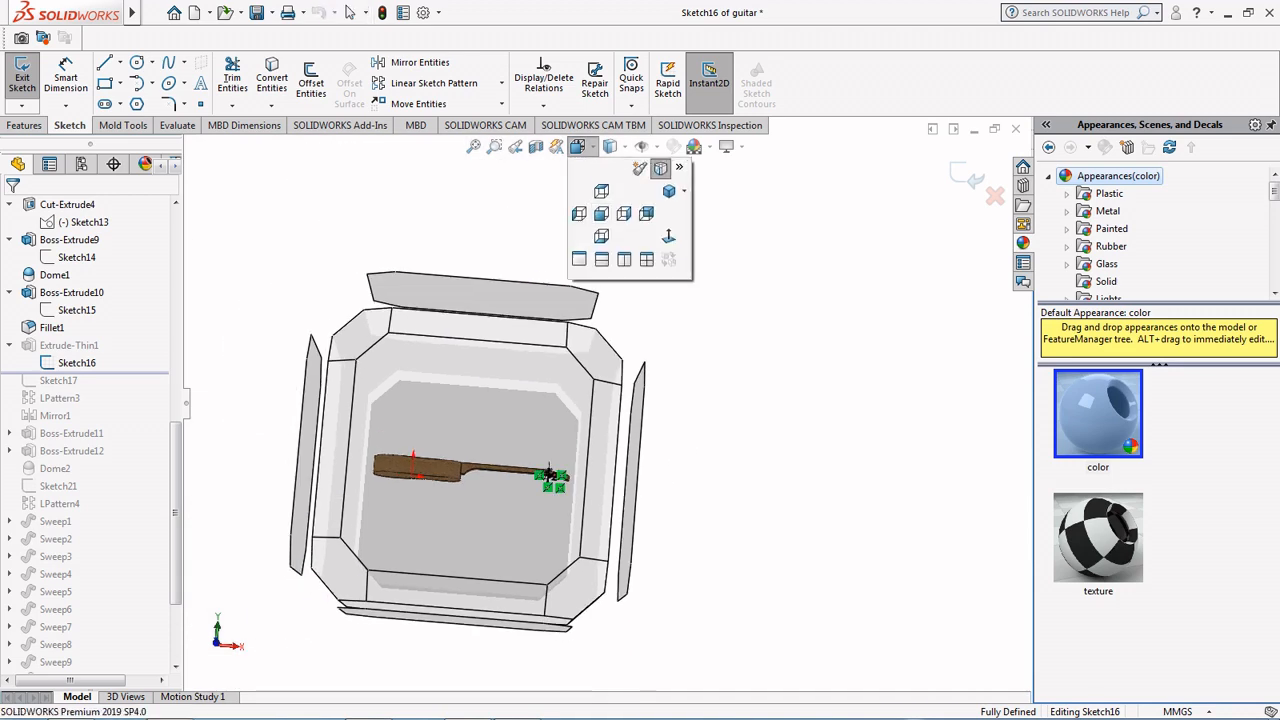
left_click(660, 168)
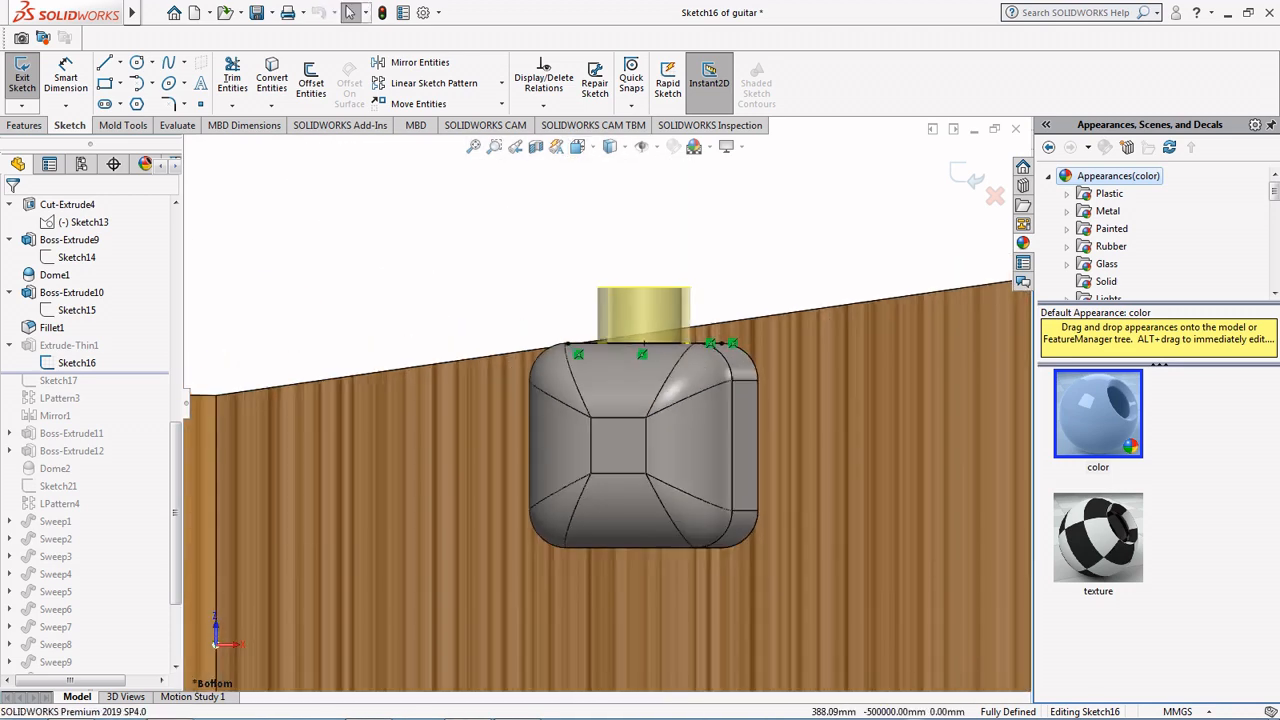
middle_click_drag(600, 330, 575, 410)
left_click(580, 147)
left_click(575, 211)
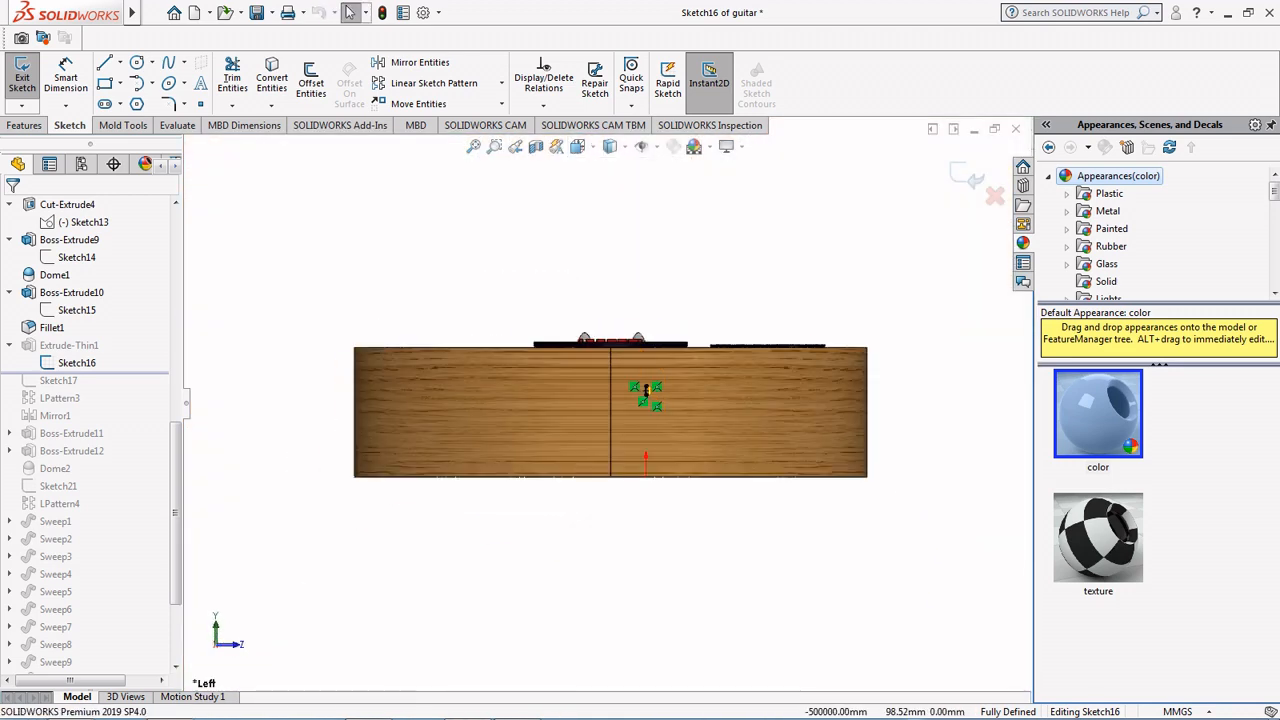
left_click(580, 147)
left_click(646, 187)
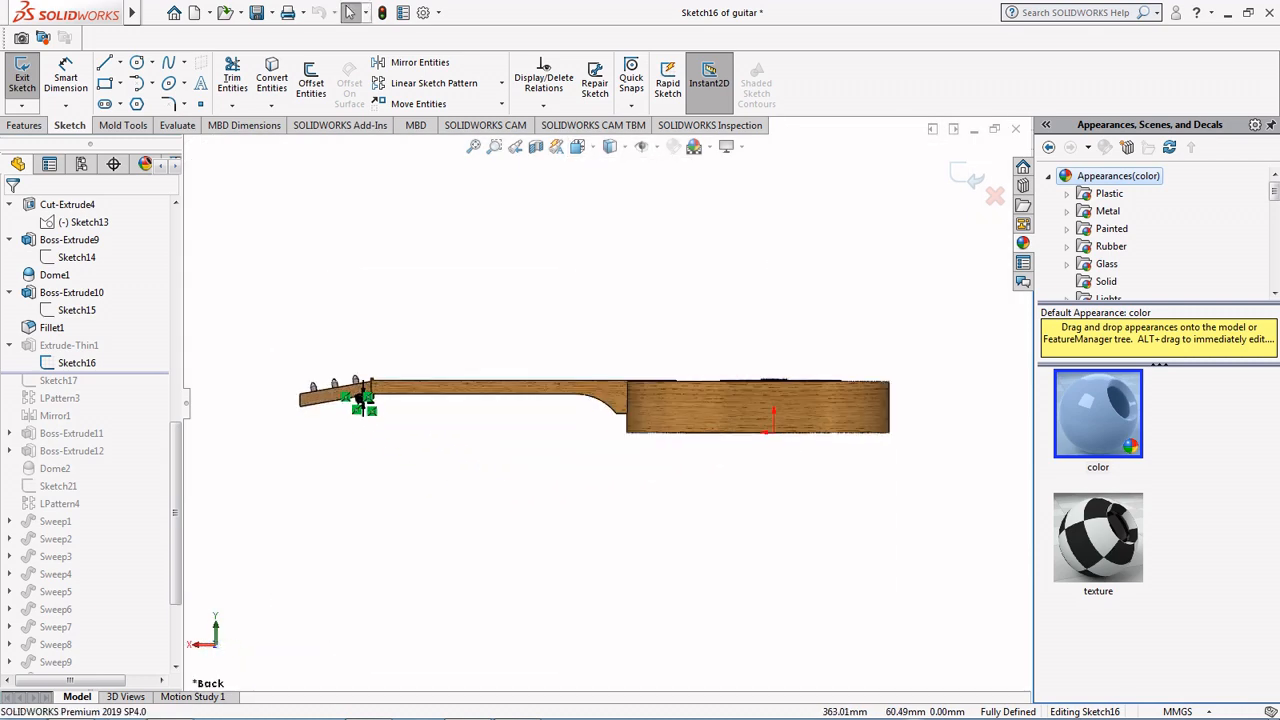
scroll(350, 400, "down", 9)
scroll(451, 389, "down", 6)
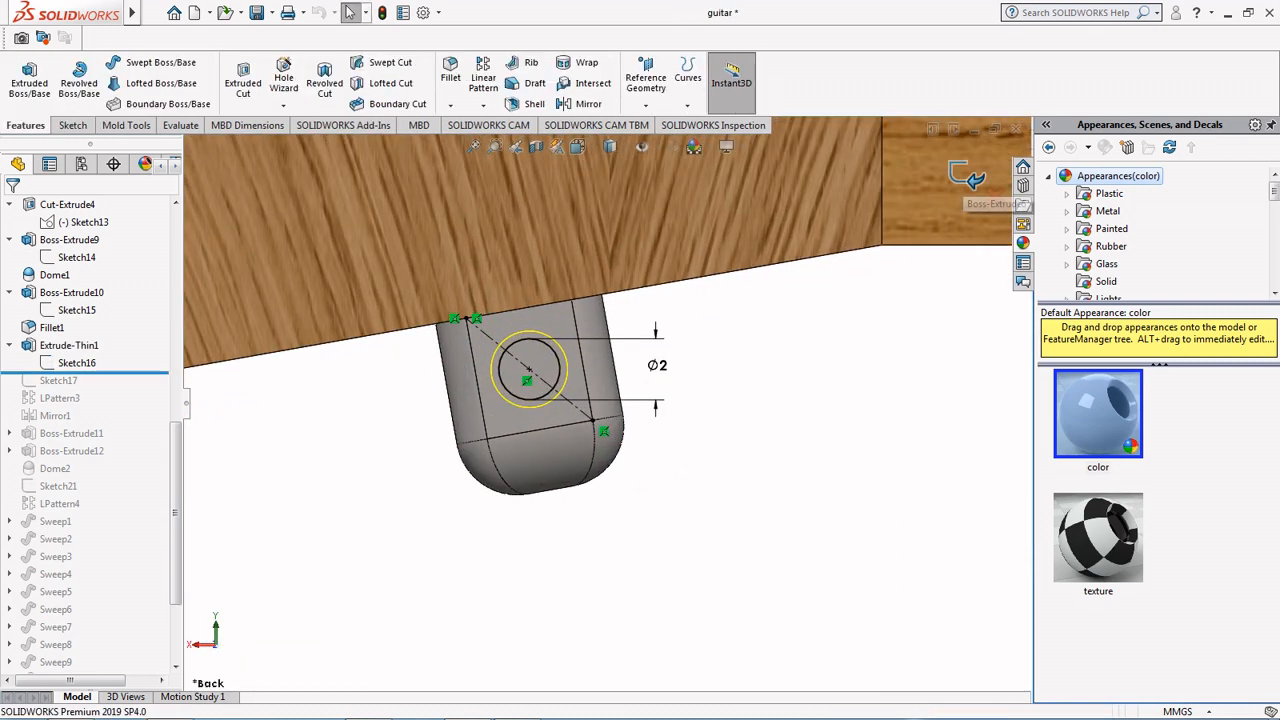
Step: Review the definition of Extrude-Thin1 from an angled and the left view, closing it without changes
left_click(69, 346)
left_click(99, 298)
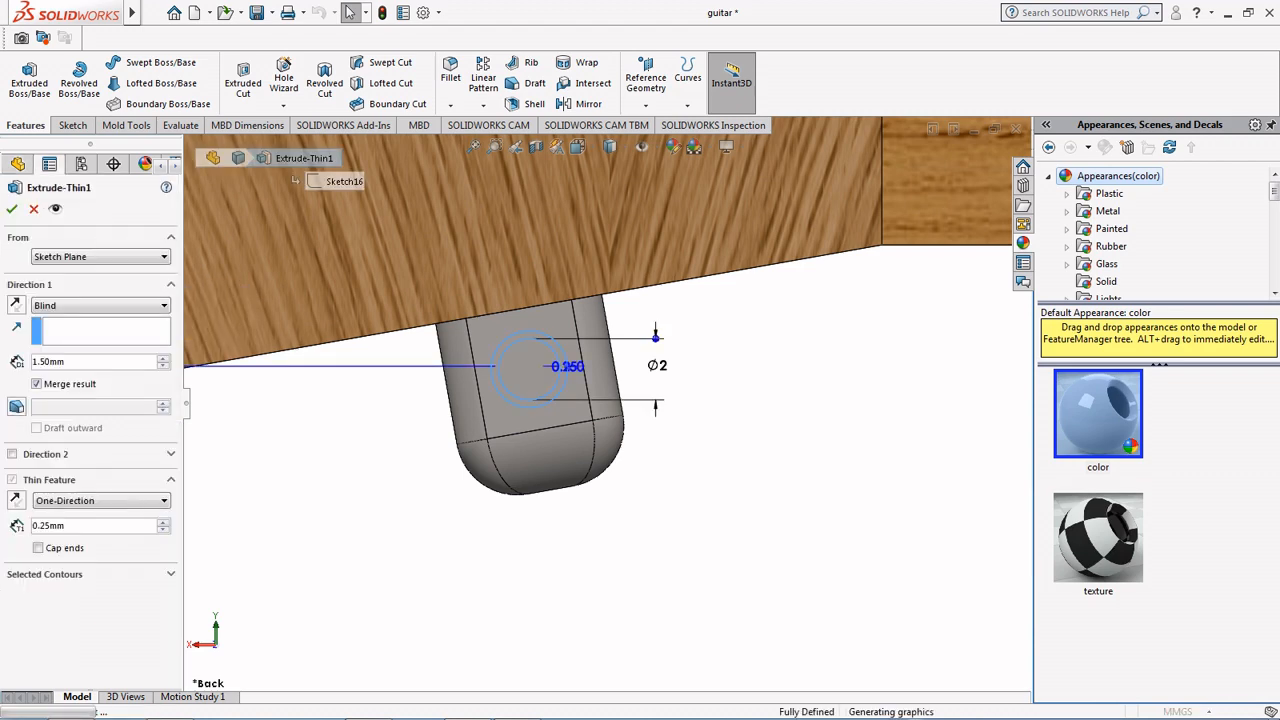
scroll(605, 403, "up", 4)
middle_click_drag(605, 403, 470, 435)
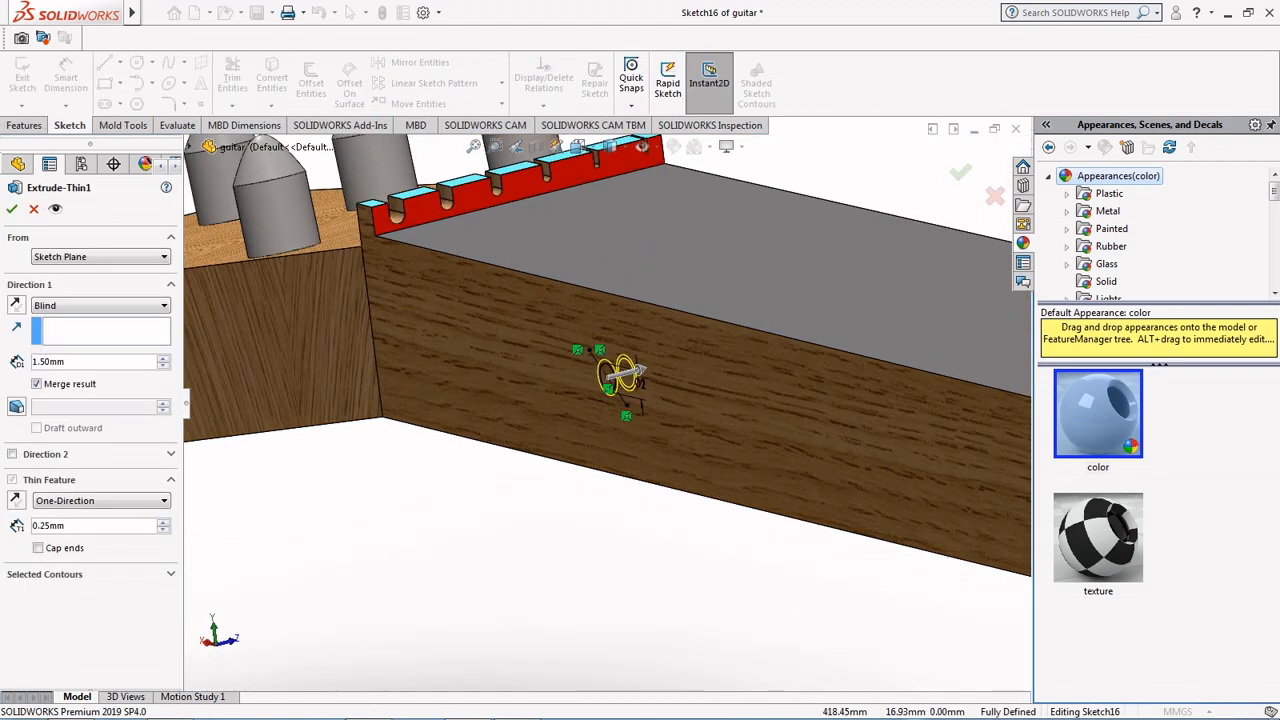
left_click(578, 147)
left_click(655, 390)
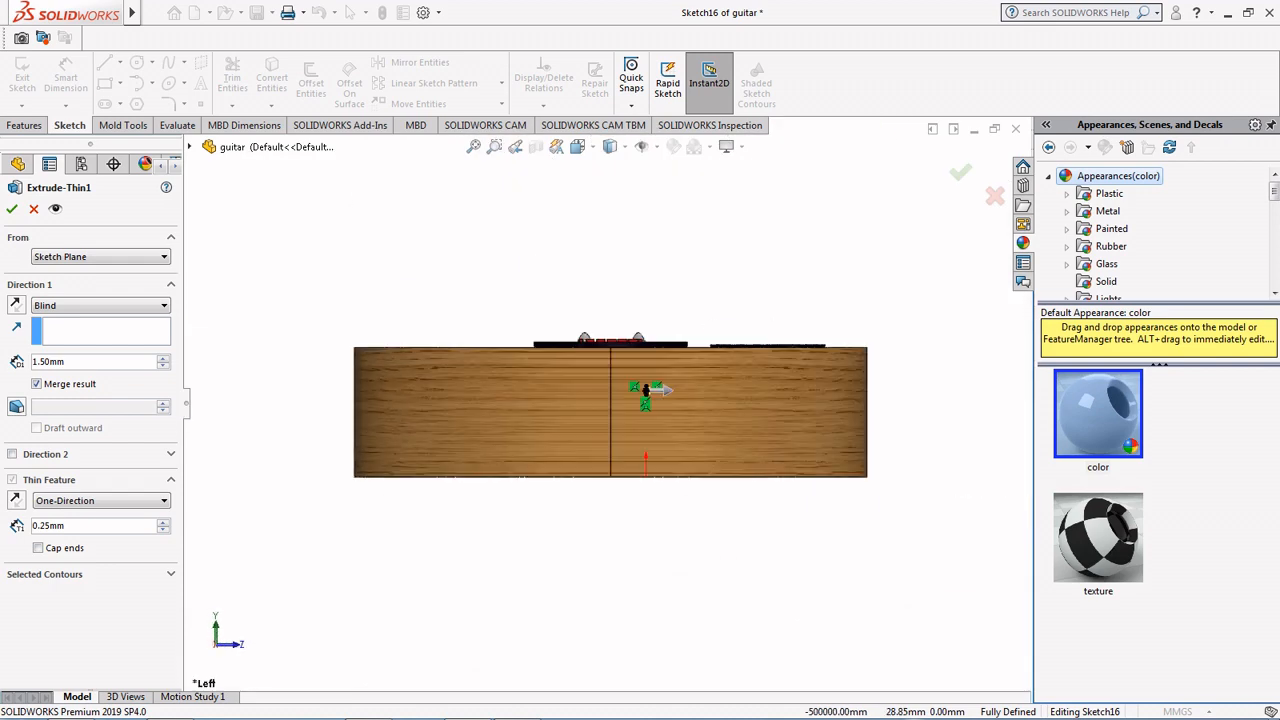
scroll(640, 386, "down", 6)
scroll(620, 388, "up", 3)
left_click(34, 209)
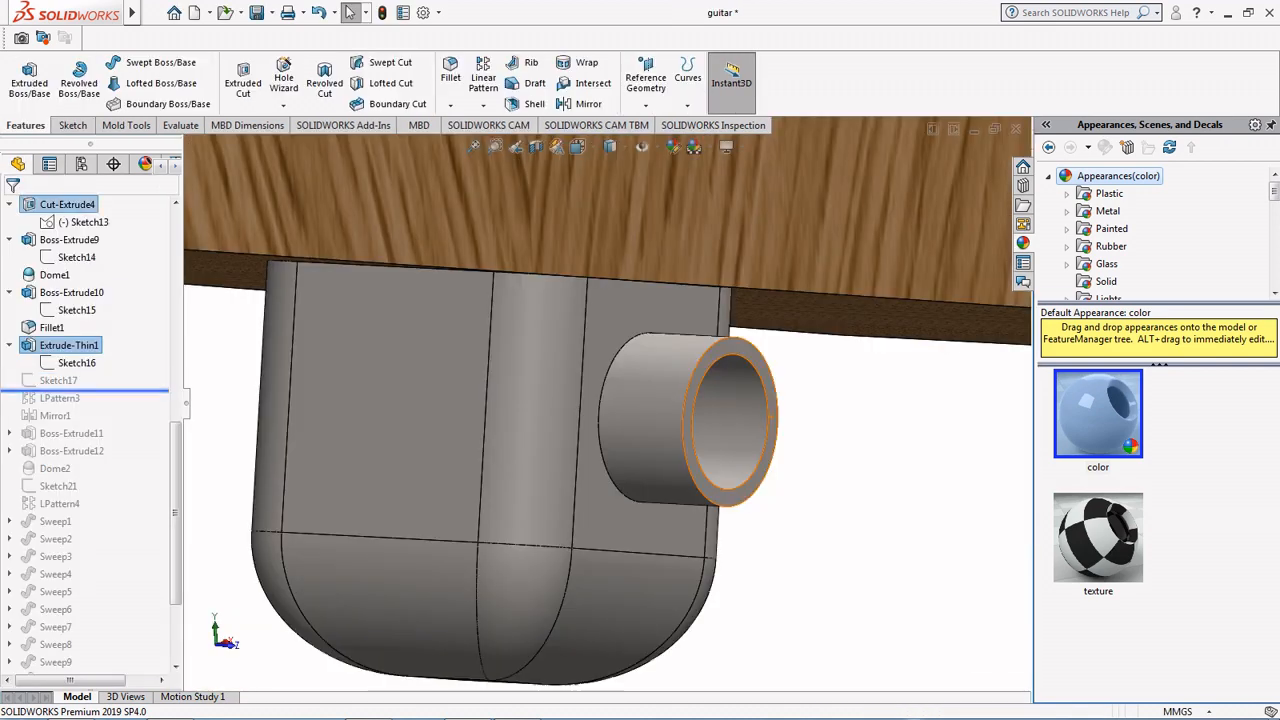
Step: Open Sketch17 for editing, examine its construction line on the headstock's underside in the bottom view and exit the sketch
left_click(58, 381)
left_click(84, 331)
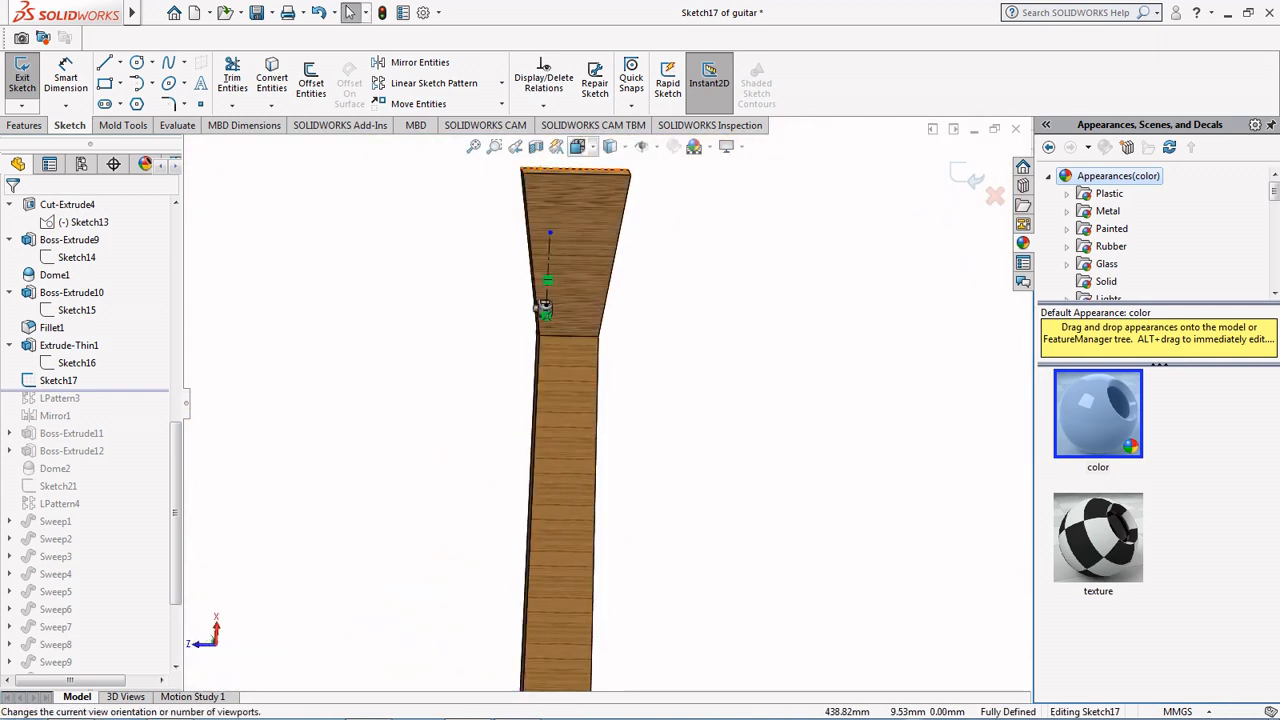
left_click(578, 147)
left_click(602, 230)
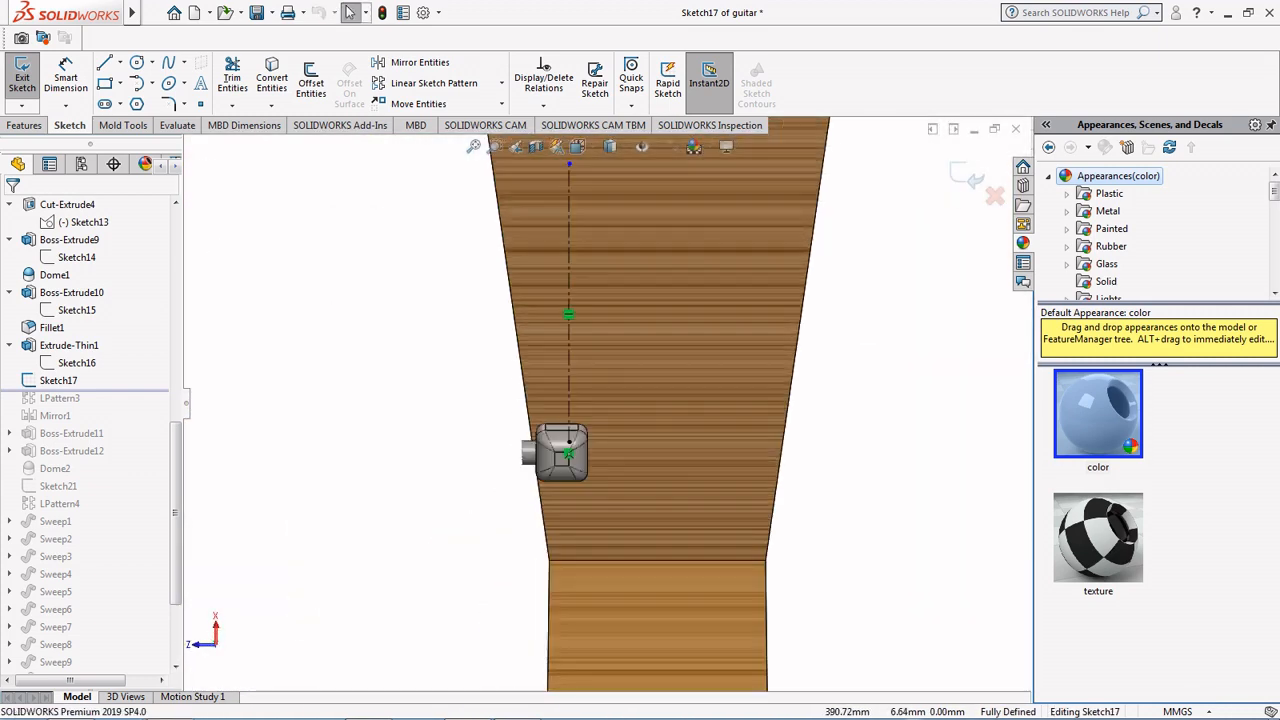
scroll(550, 400, "up", 3)
scroll(545, 330, "down", 3)
left_click(967, 176)
Step: Roll the history forward to include LPattern3 and review its definition on the headstock's underside, accepting the existing settings
left_click_drag(80, 390, 80, 408)
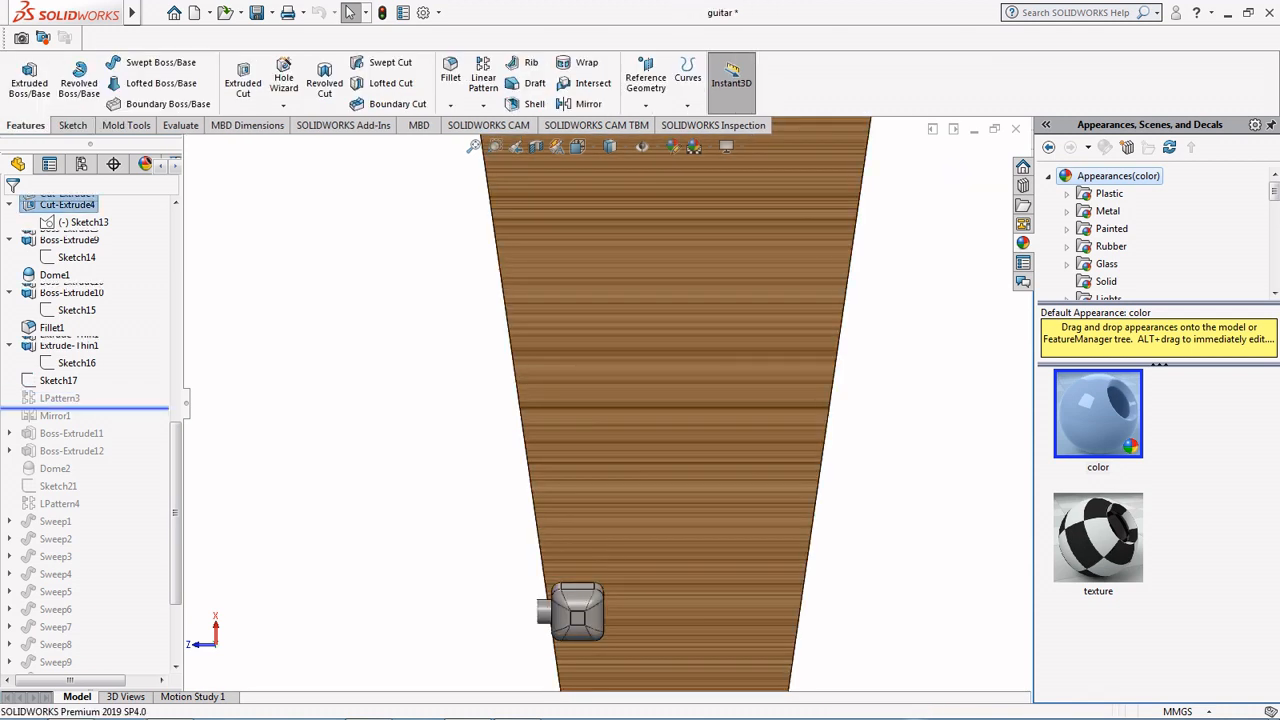
left_click(60, 398)
left_click(80, 346)
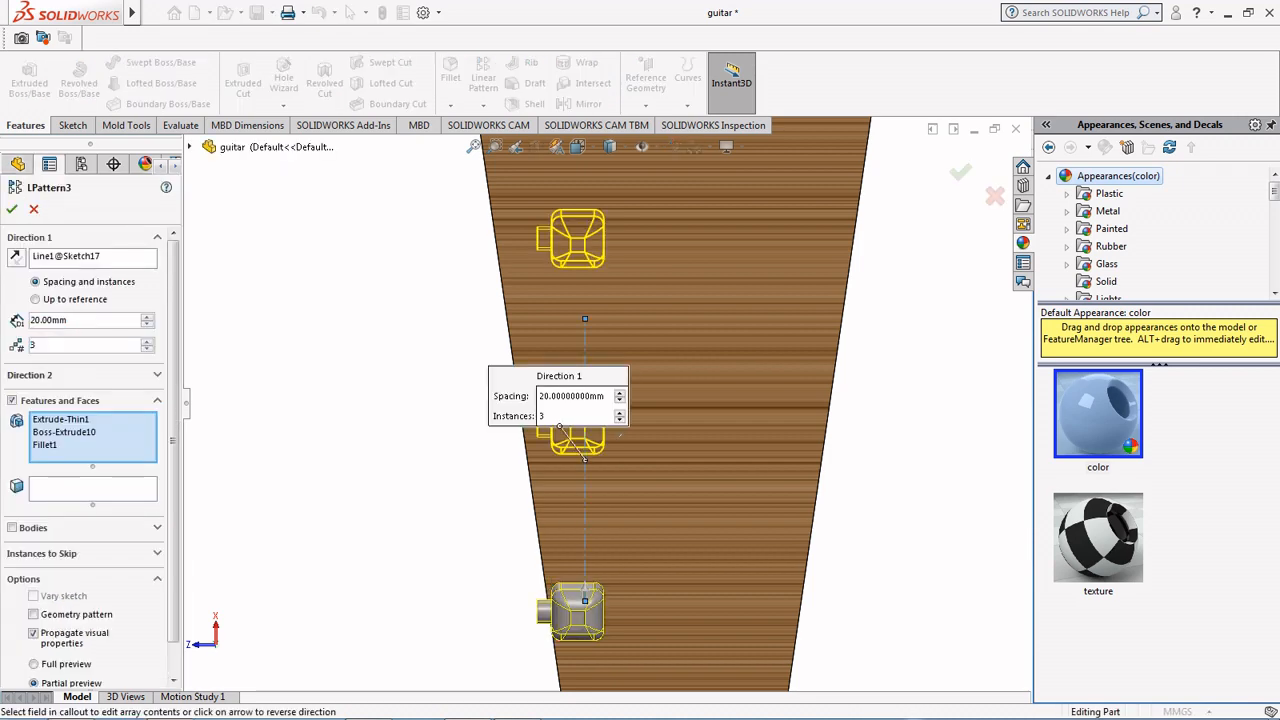
scroll(698, 420, "up", 5)
scroll(684, 506, "down", 3)
left_click(12, 209)
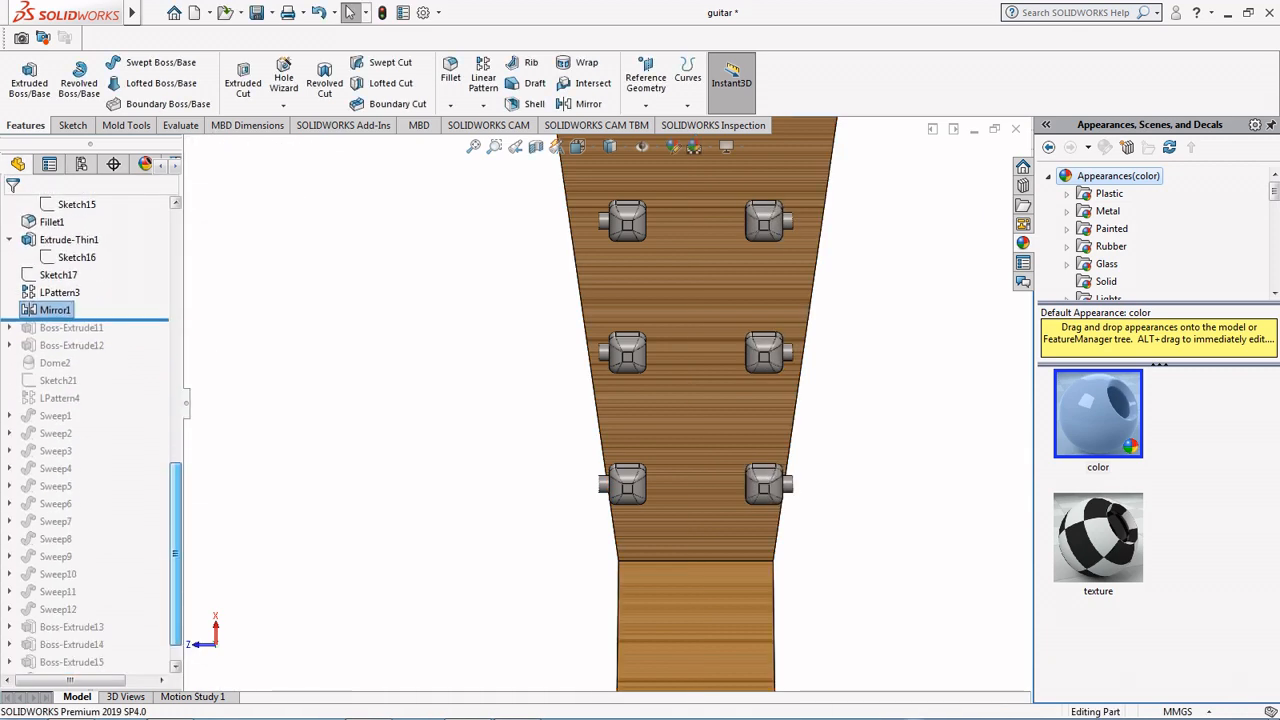
Step: Roll the history forward to include Boss-Extrude11 and open its Sketch18 for editing in the top view
left_click_drag(90, 303, 90, 320)
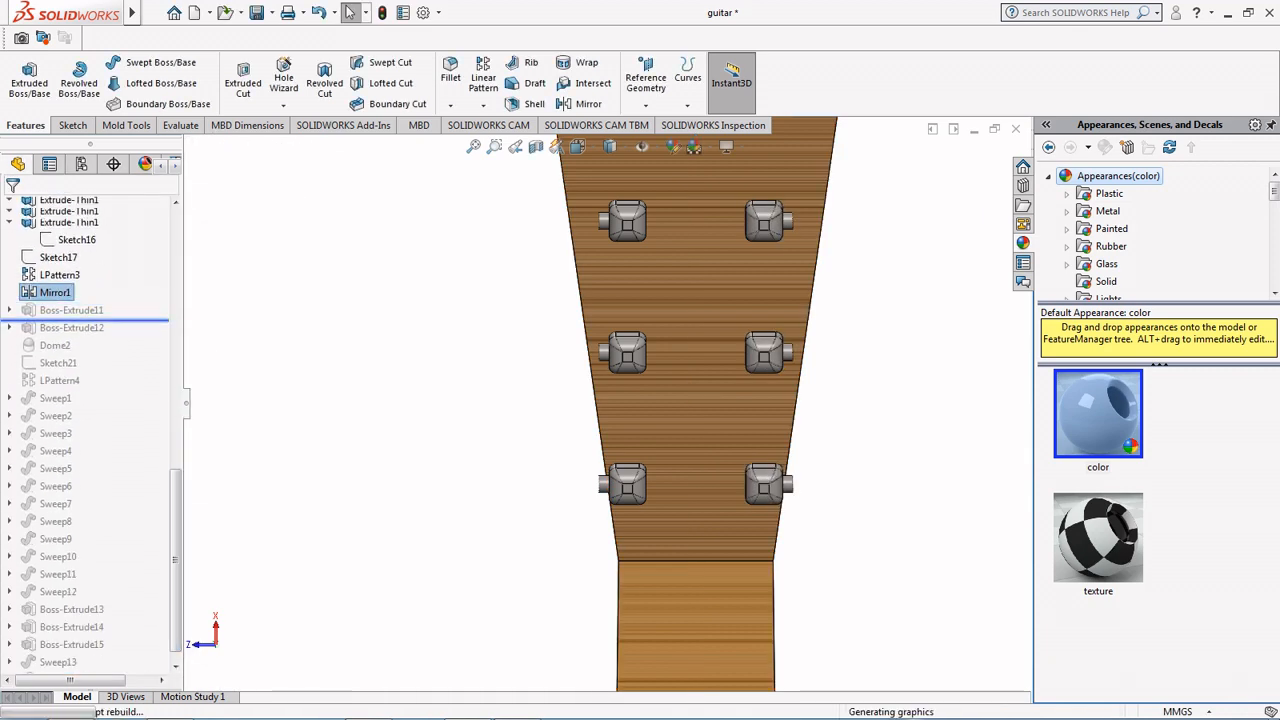
left_click(10, 310)
left_click(82, 328)
left_click(98, 270)
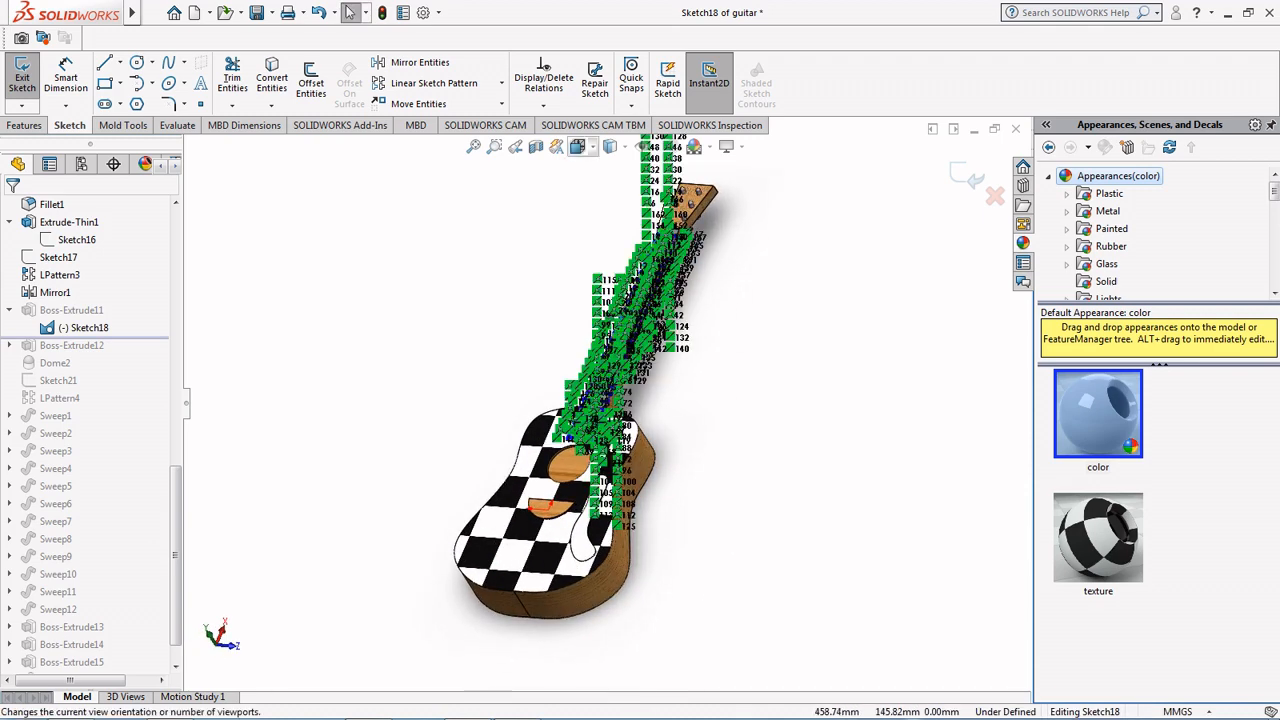
left_click(578, 147)
left_click(603, 190)
scroll(694, 452, "down", 7)
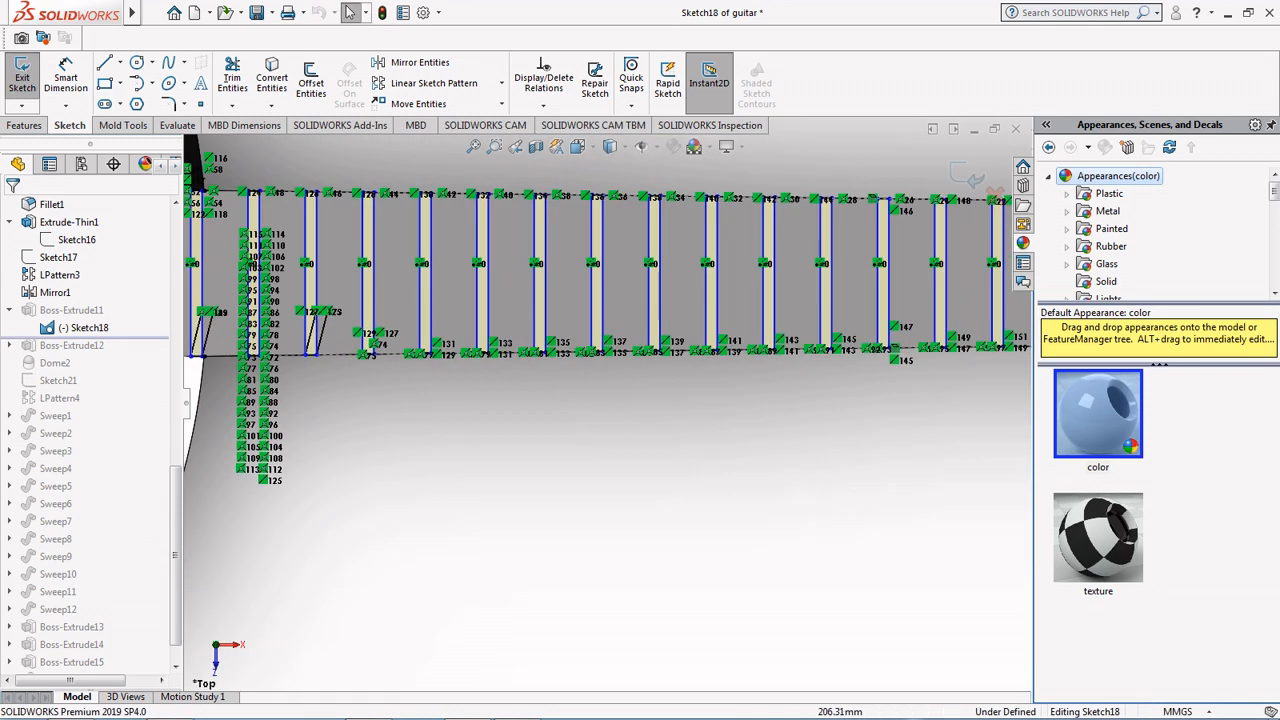
Step: Examine the fret profiles of Sketch18 along the whole neck, from sound hole to headstock, and exit the sketch
scroll(650, 350, "down", 8)
scroll(638, 396, "up", 12)
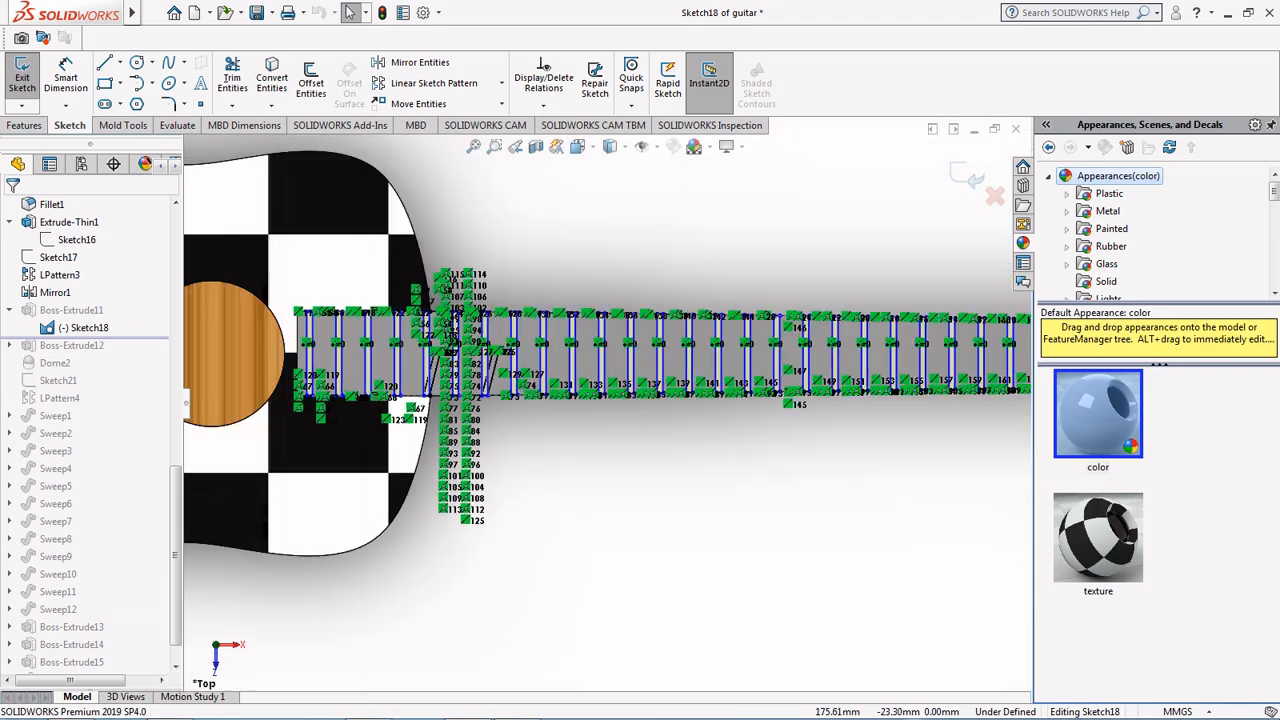
scroll(370, 392, "down", 6)
scroll(390, 460, "up", 9)
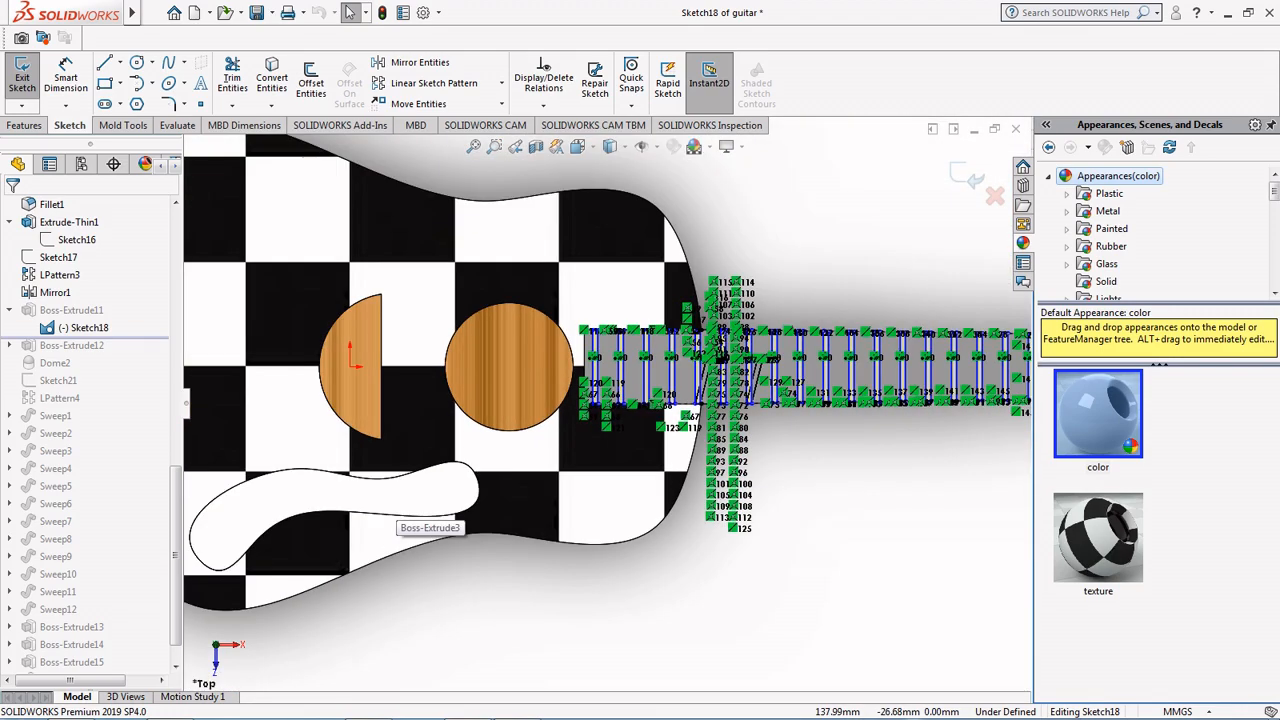
scroll(425, 520, "up", 3)
scroll(880, 410, "down", 12)
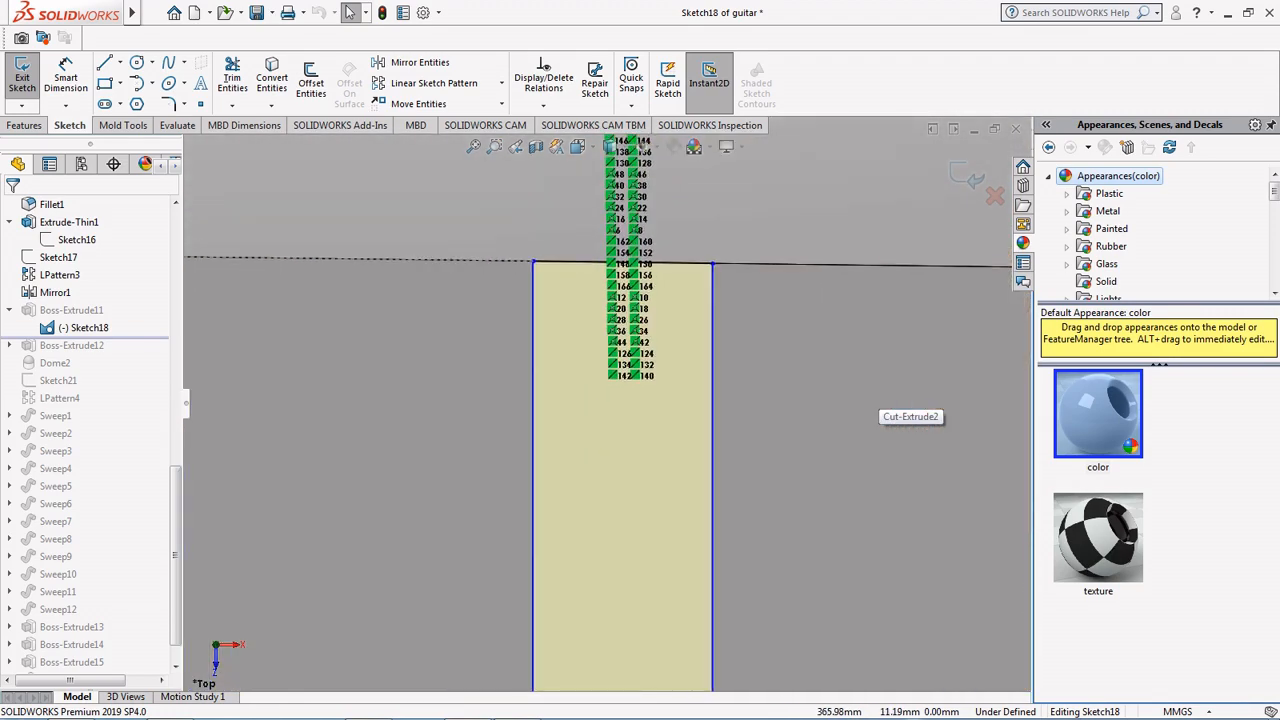
scroll(622, 336, "up", 8)
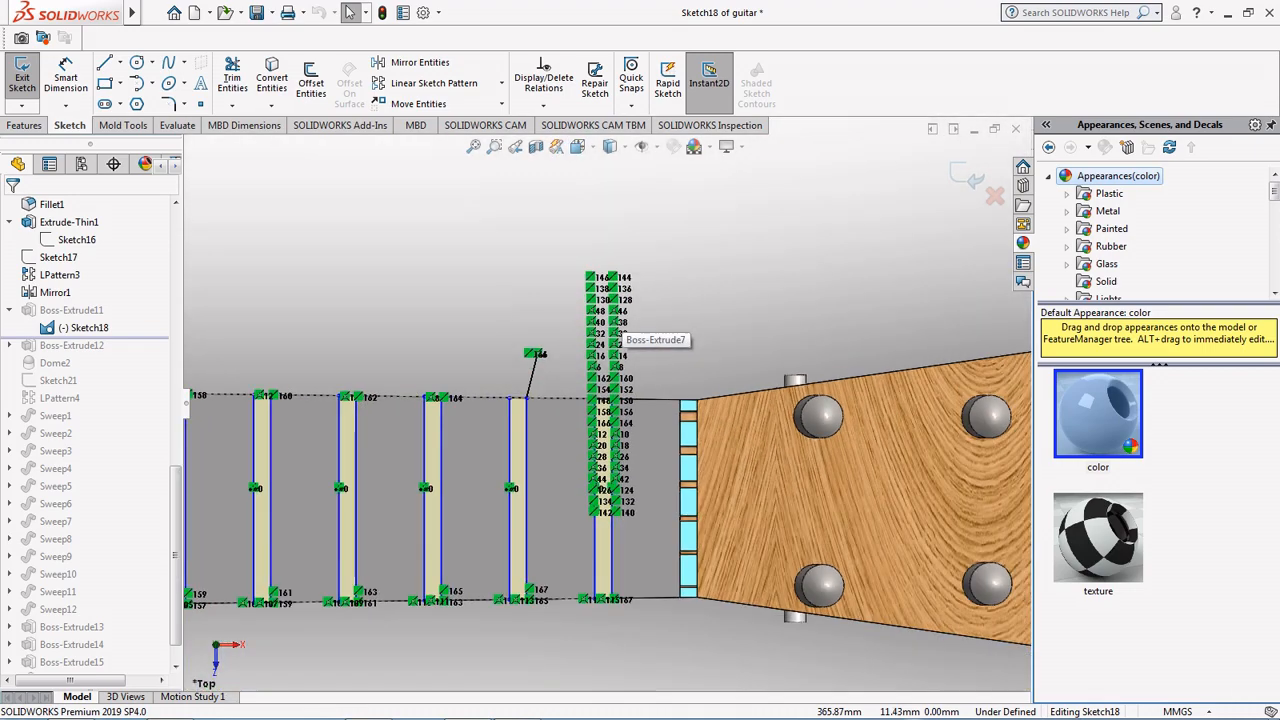
scroll(620, 336, "up", 5)
scroll(505, 332, "down", 7)
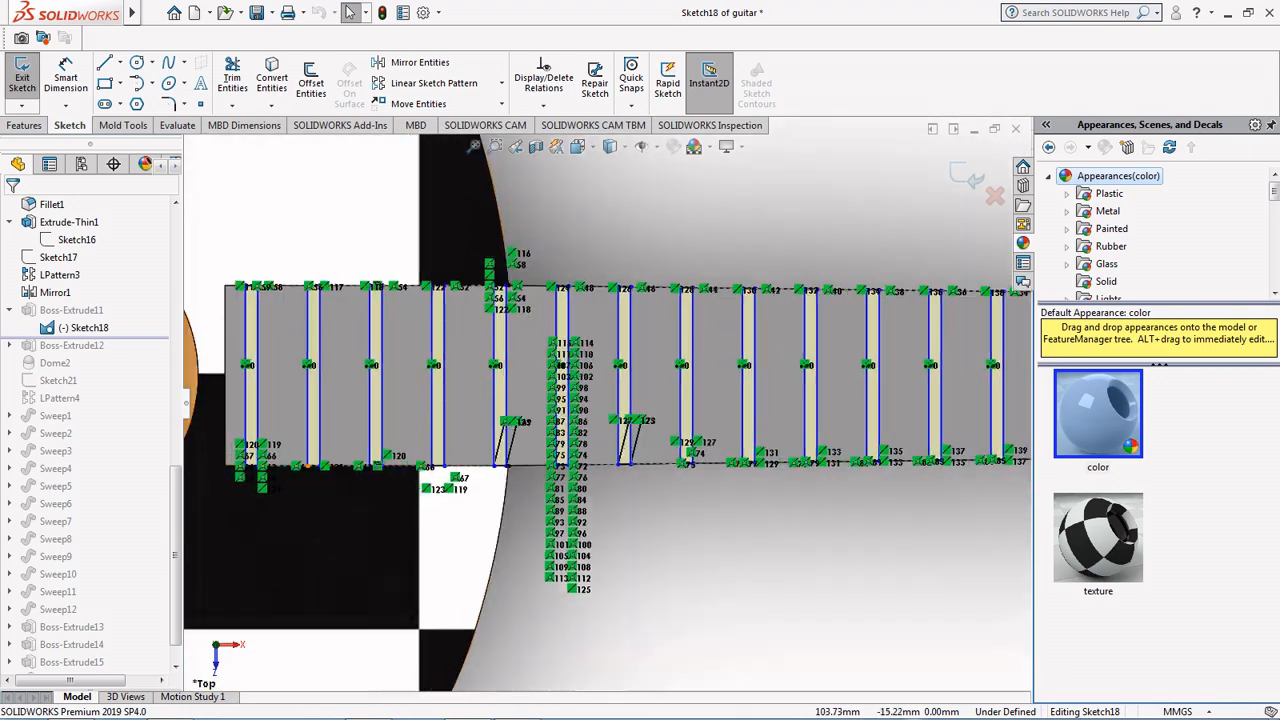
scroll(200, 463, "down", 3)
left_click(971, 178)
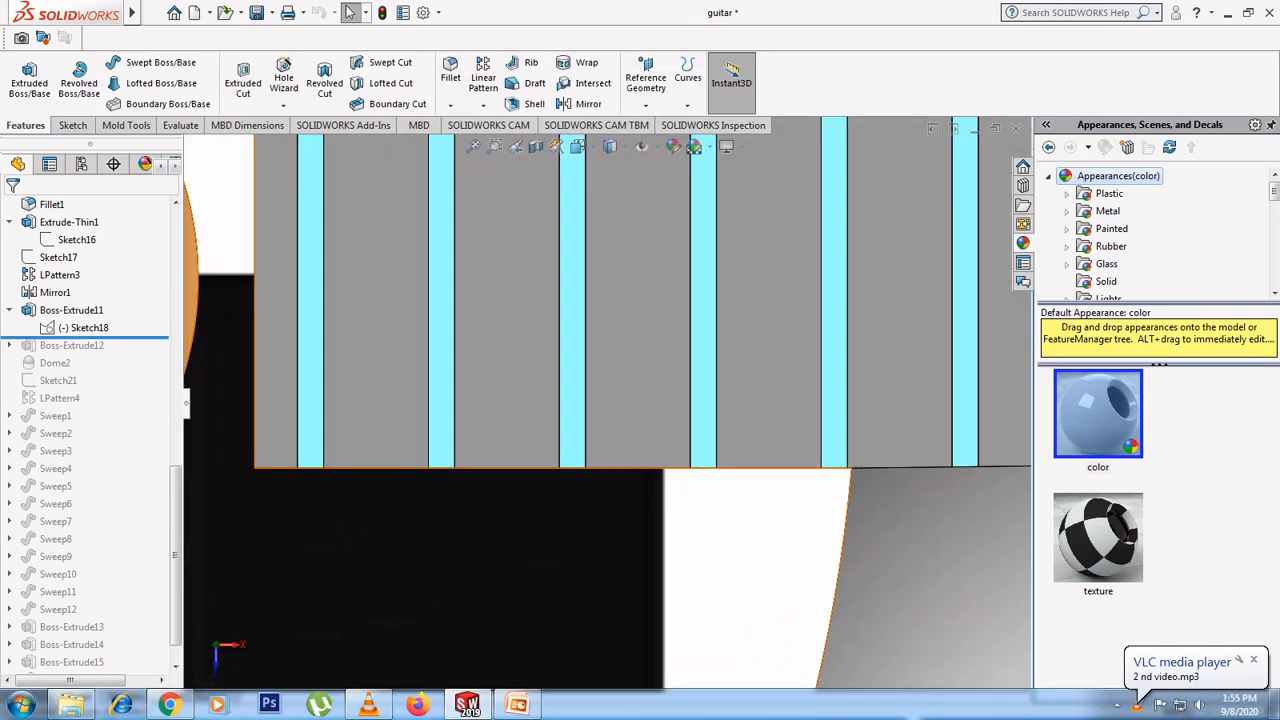
Step: Review the definition of Boss-Extrude11 with a fret's extrusion preview close up in the front view, accepting the existing settings
left_click(71, 310)
left_click(98, 264)
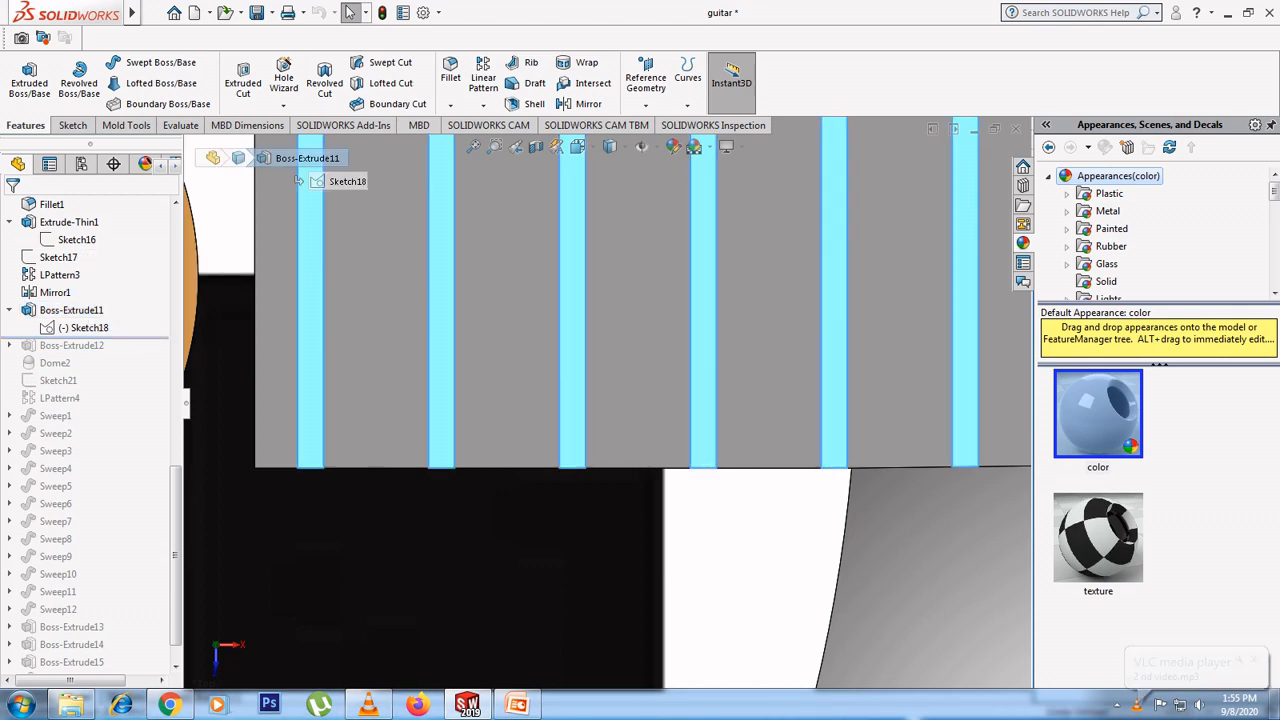
left_click(580, 147)
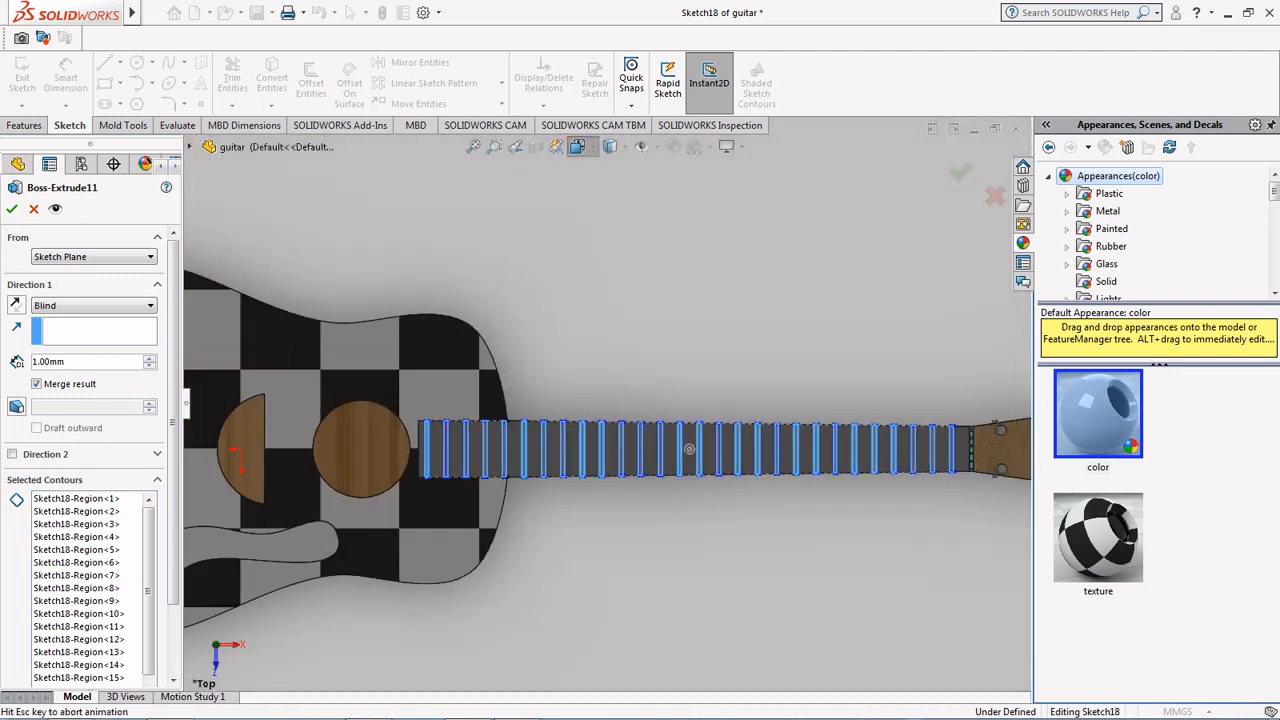
left_click(614, 205)
scroll(627, 411, "down", 6)
scroll(836, 383, "down", 6)
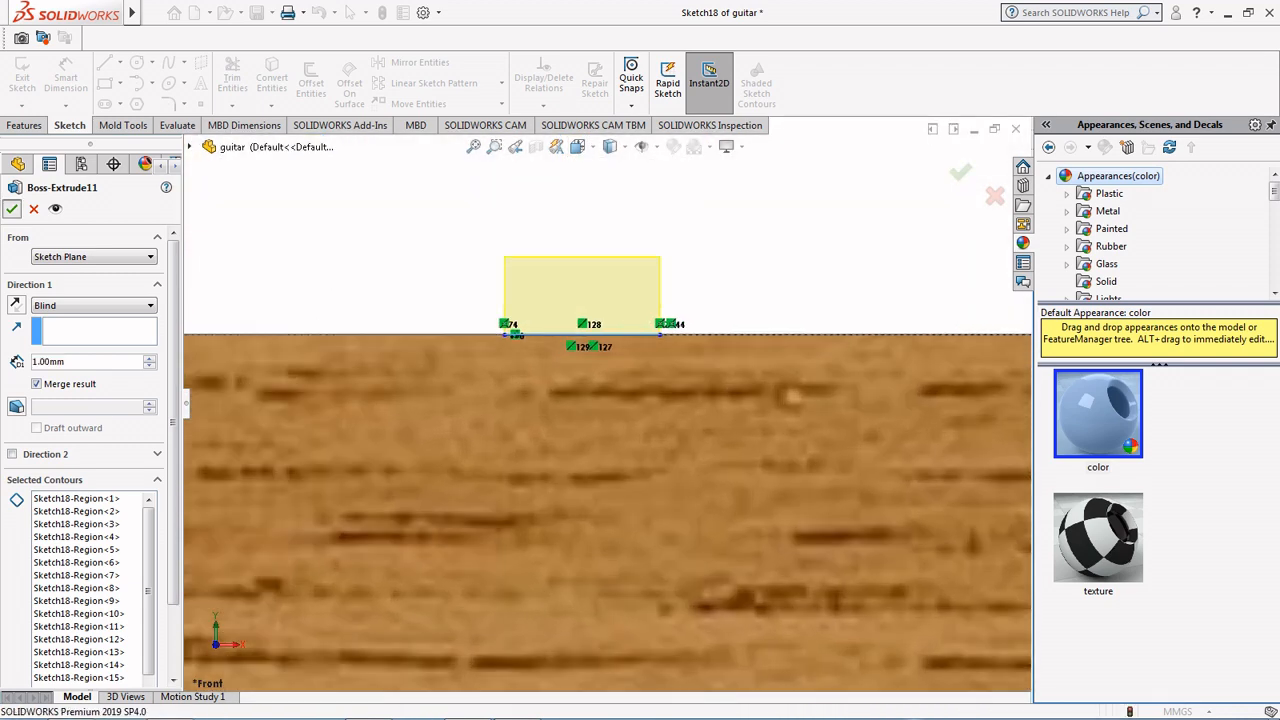
left_click(12, 209)
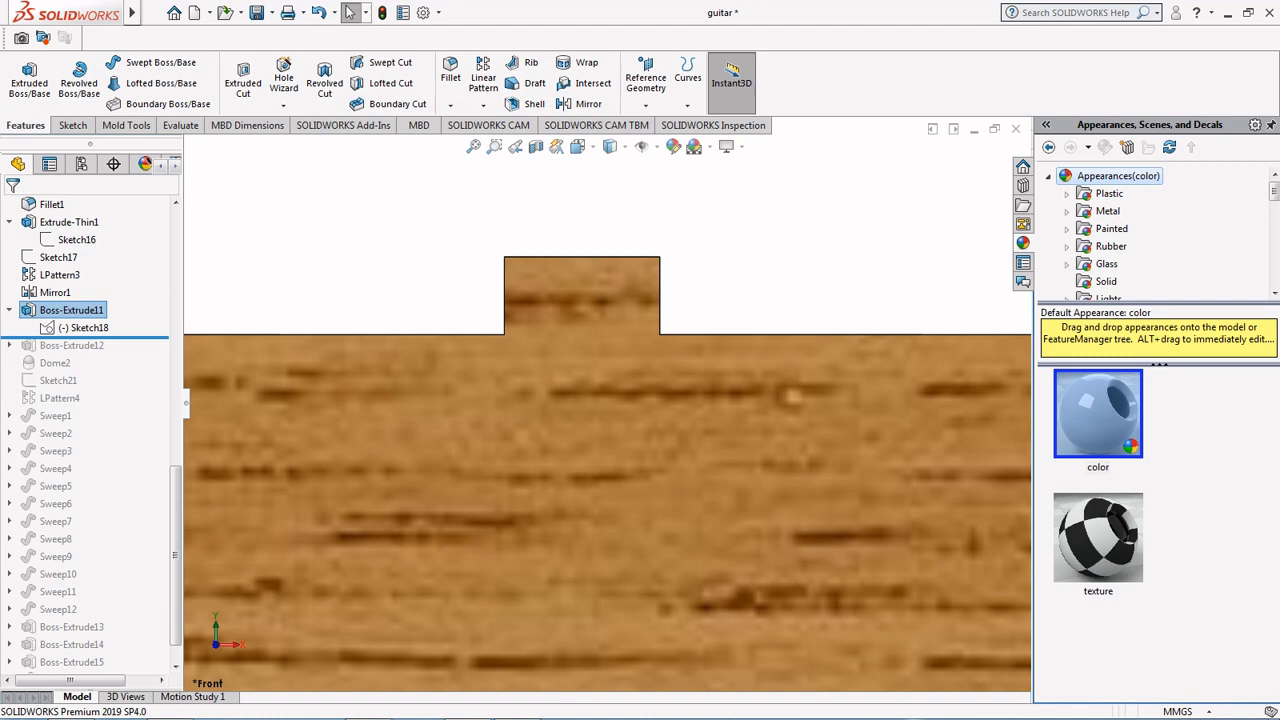
Step: Roll the history forward to include Boss-Extrude12 and open its Sketch19 on the half-round plate for editing in the top view
scroll(610, 470, "up", 10)
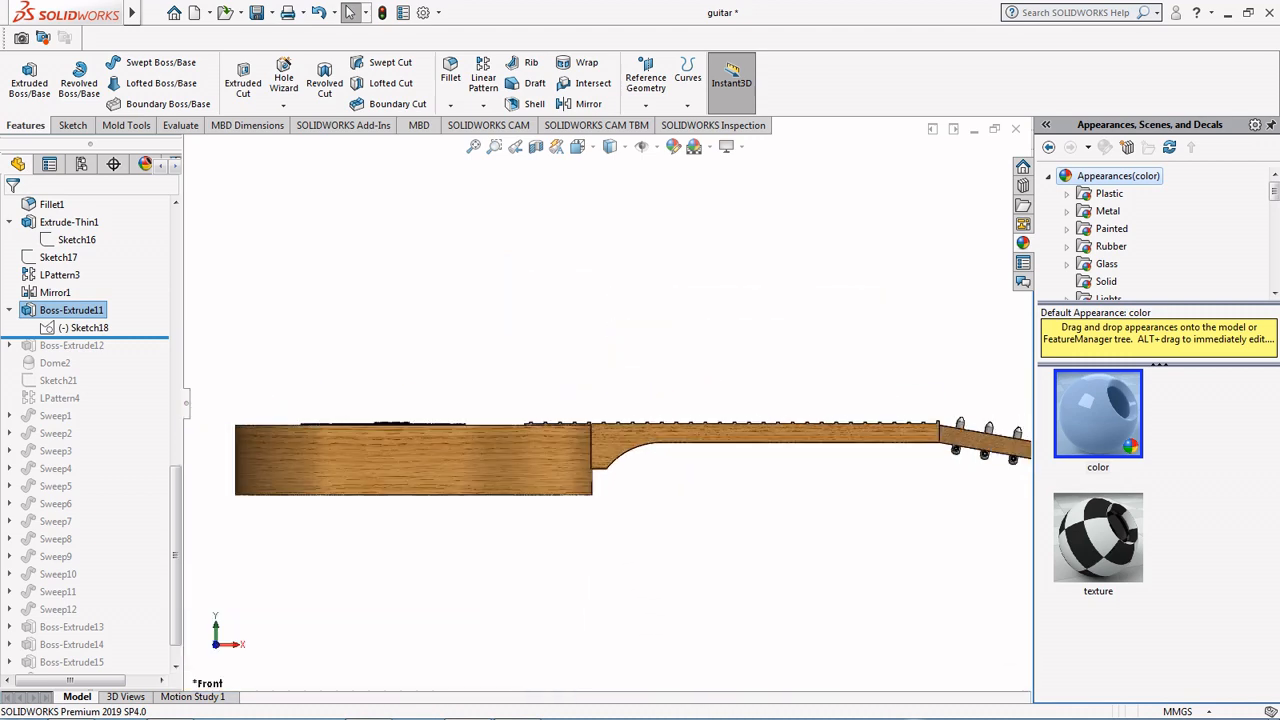
key("ctrl+7")
key("Down")
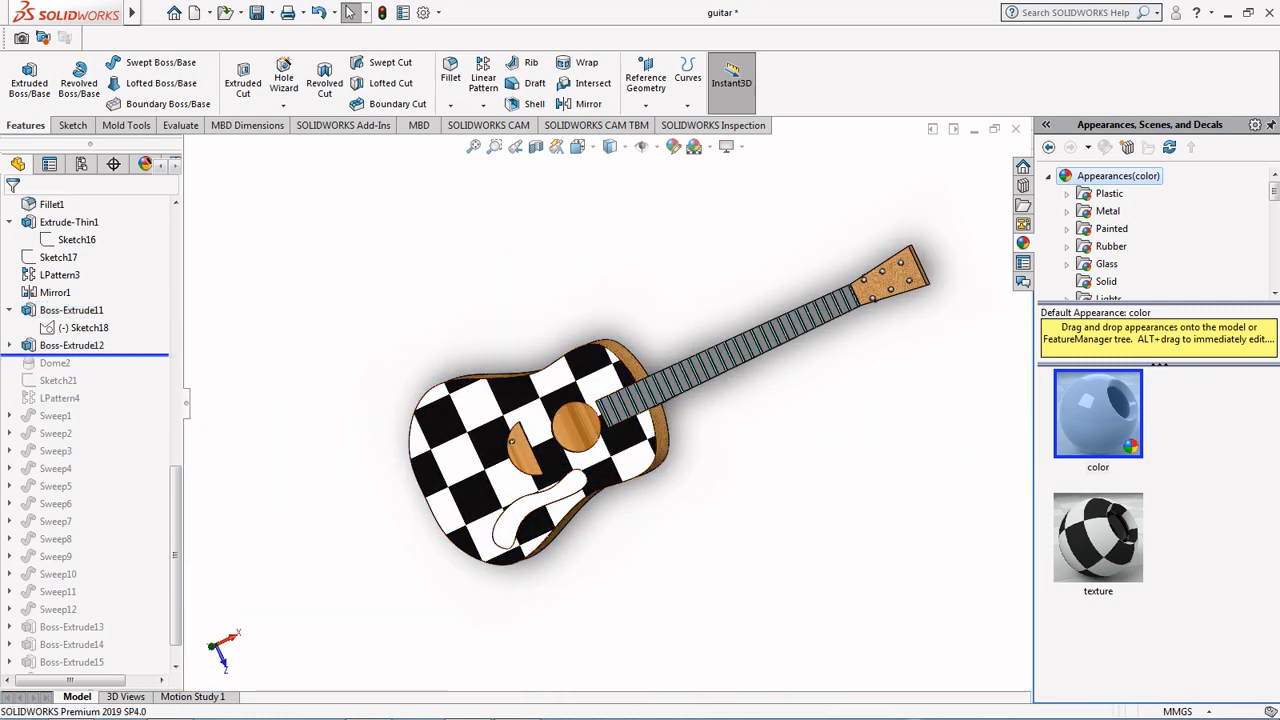
left_click(9, 345)
left_click(80, 363)
left_click(120, 311)
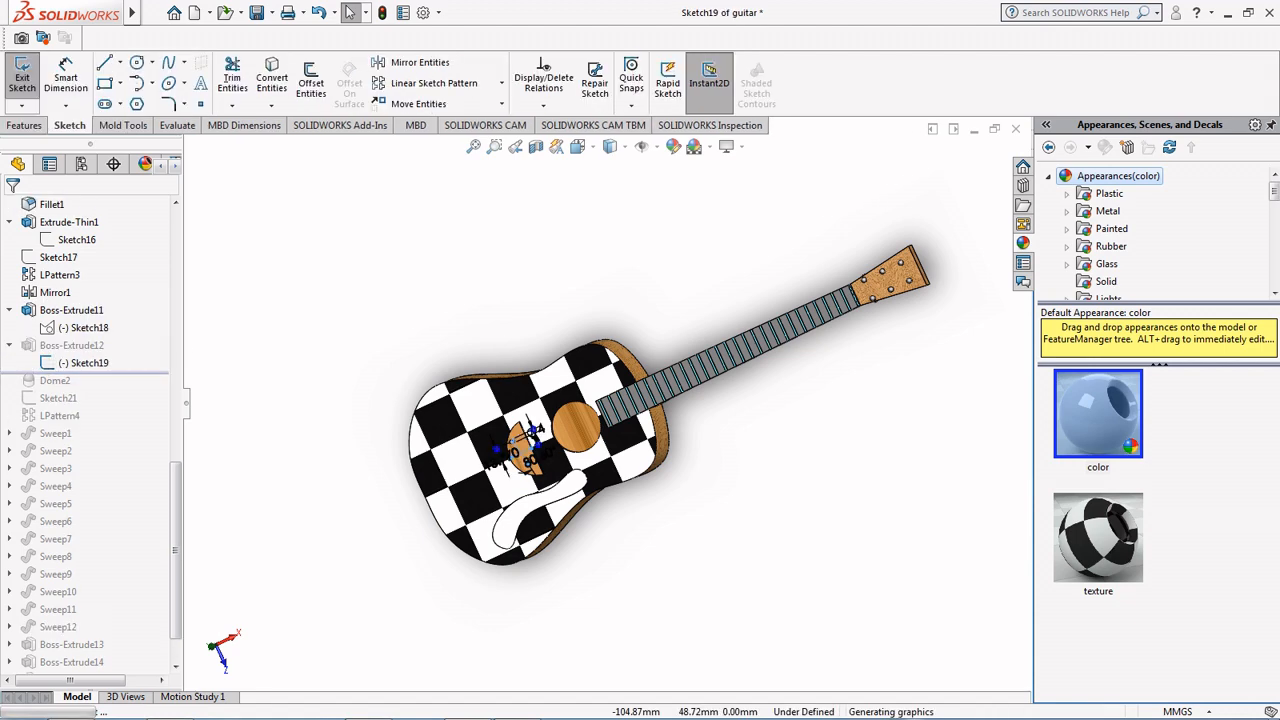
left_click(579, 147)
left_click(598, 168)
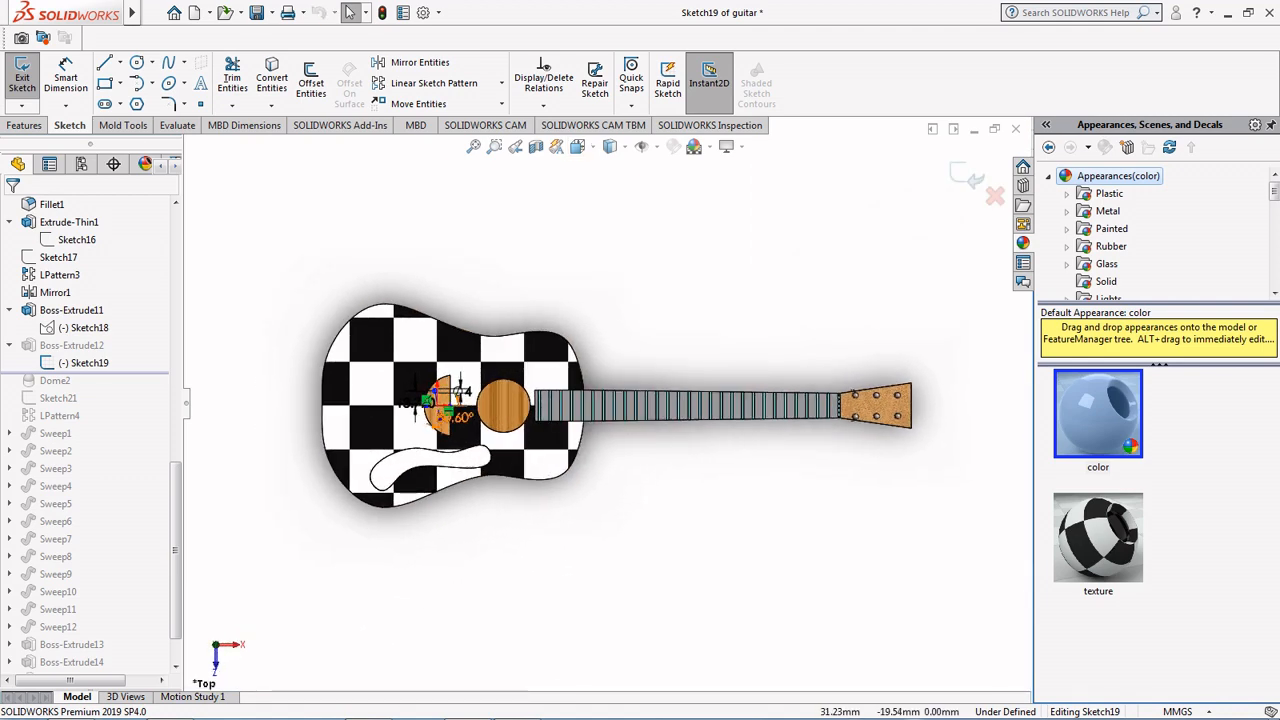
scroll(434, 410, "down", 7)
scroll(600, 395, "up", 3)
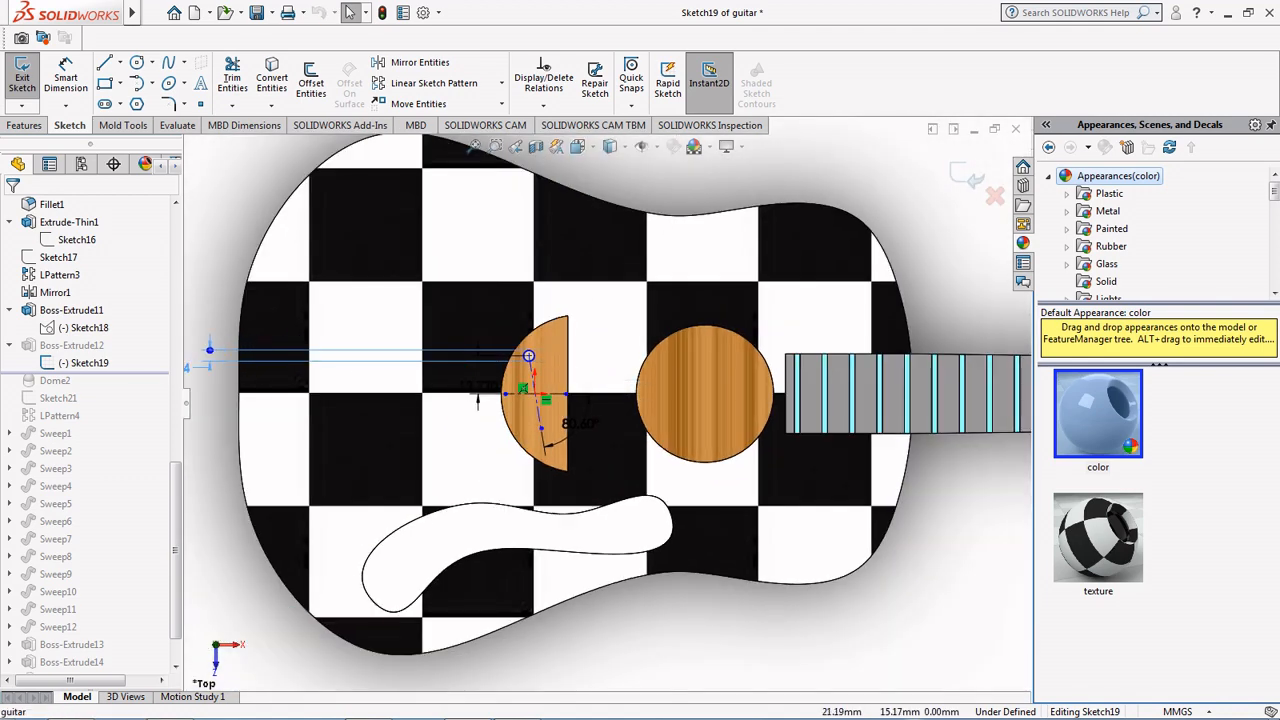
Step: Move Sketch19's circle offset dimension and the line's angle dimension clear of the half-round plate and exit the sketch
left_click_drag(477, 386, 216, 381)
left_click_drag(575, 425, 590, 438)
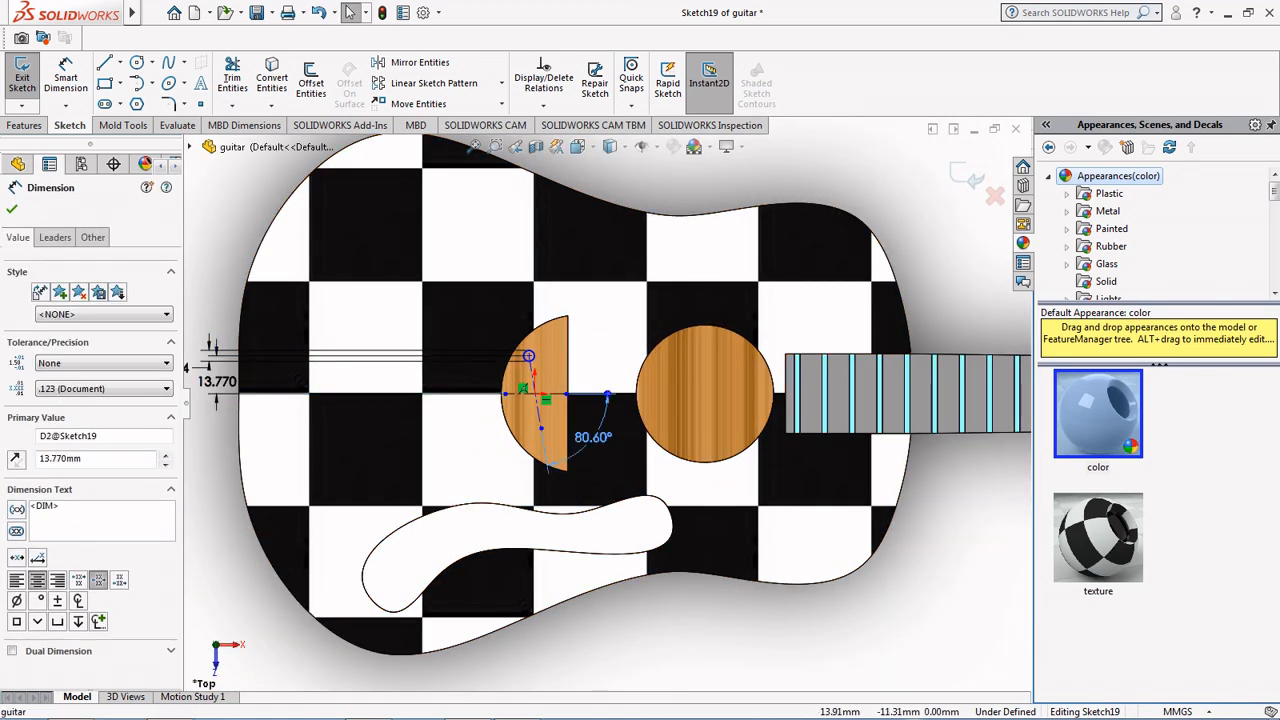
left_click(12, 209)
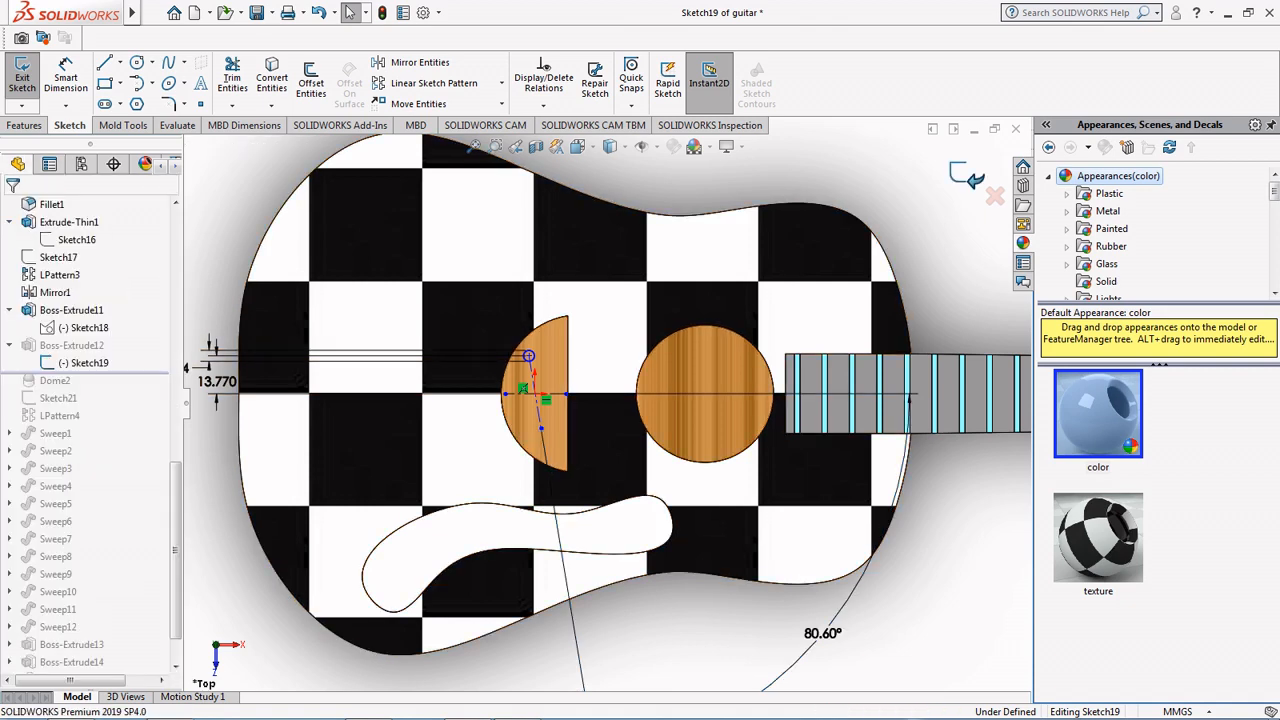
left_click(967, 175)
Step: Review the definition of Boss-Extrude12 with the pin's extrusion preview close up in the front view, accepting the existing settings
left_click(71, 345)
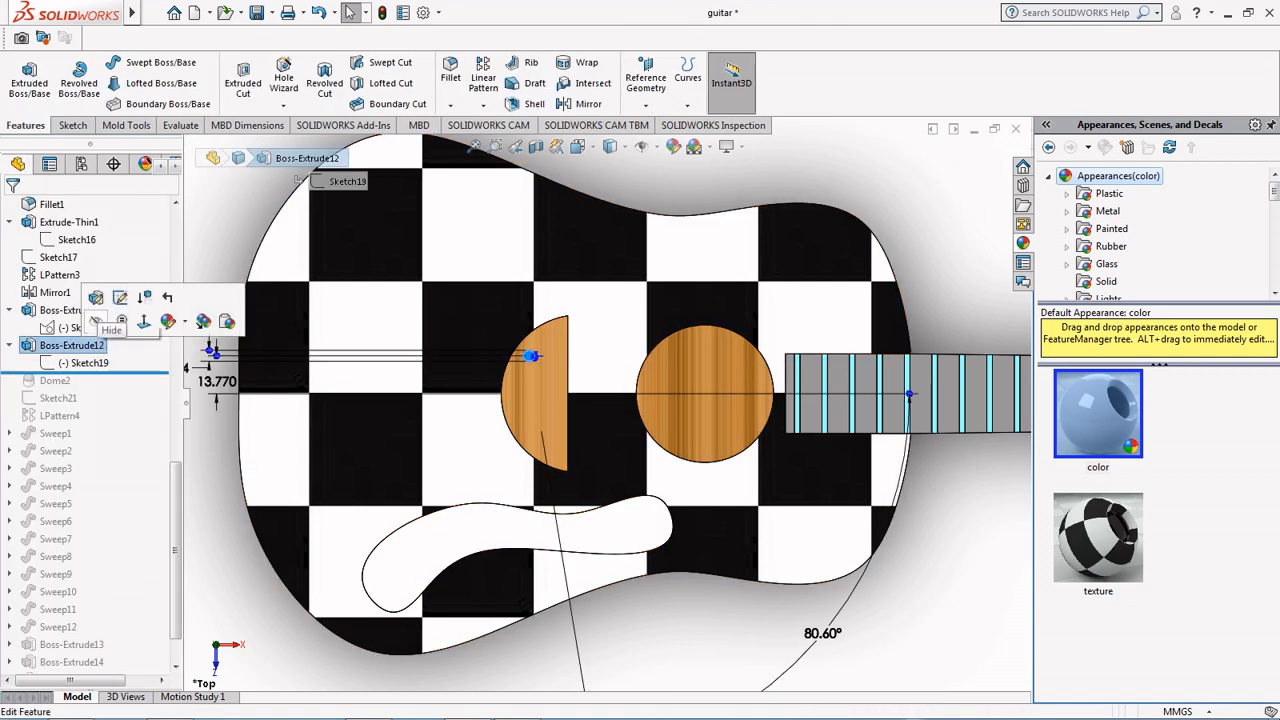
left_click(82, 298)
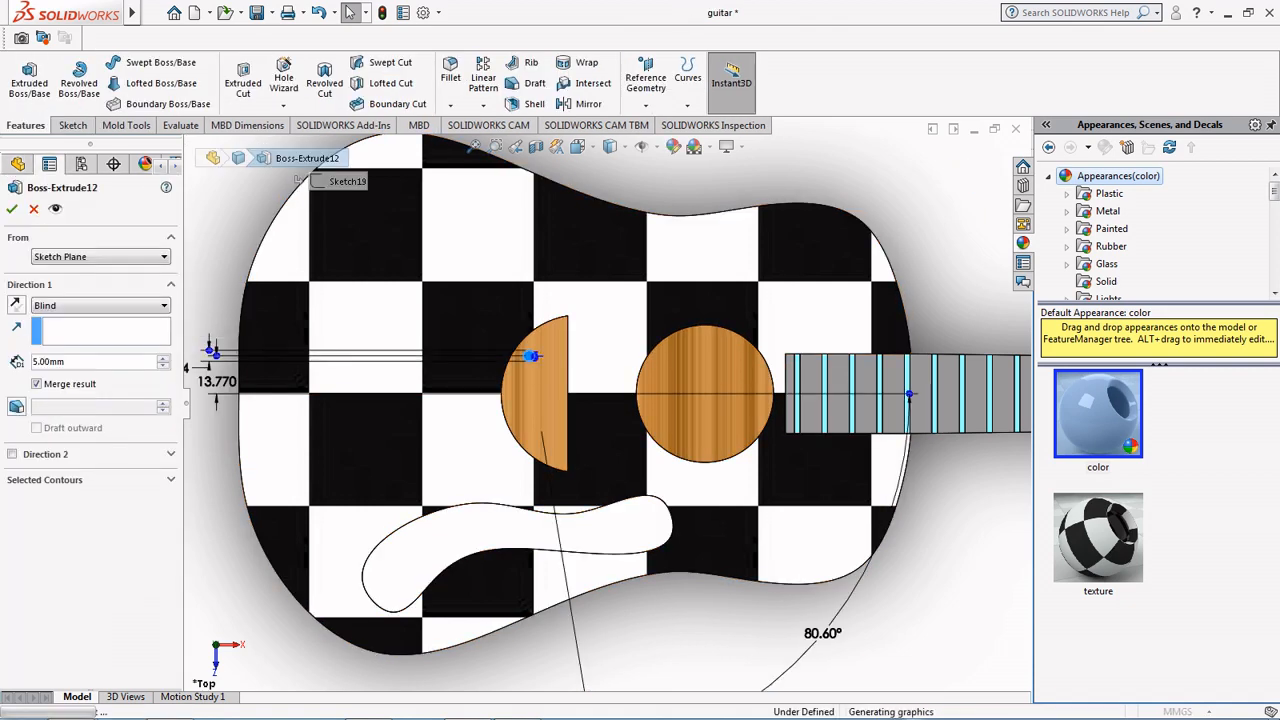
left_click(580, 147)
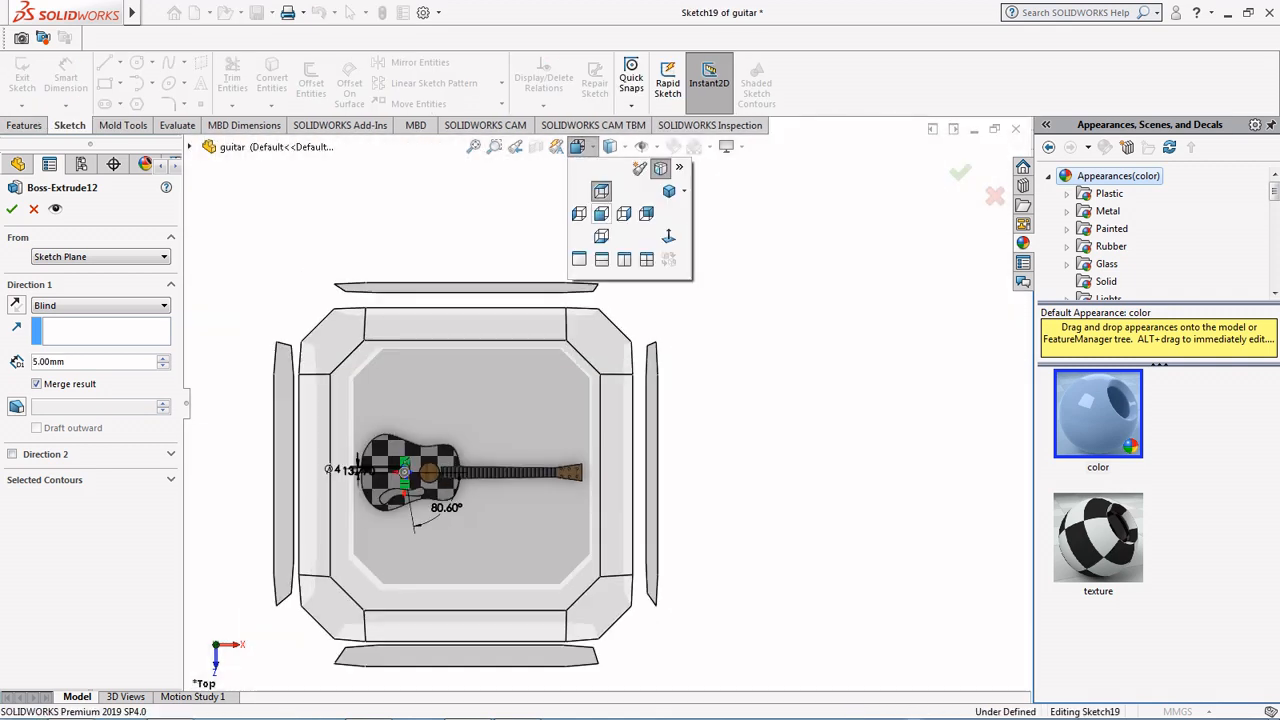
left_click(601, 212)
scroll(450, 400, "down", 8)
scroll(523, 507, "down", 3)
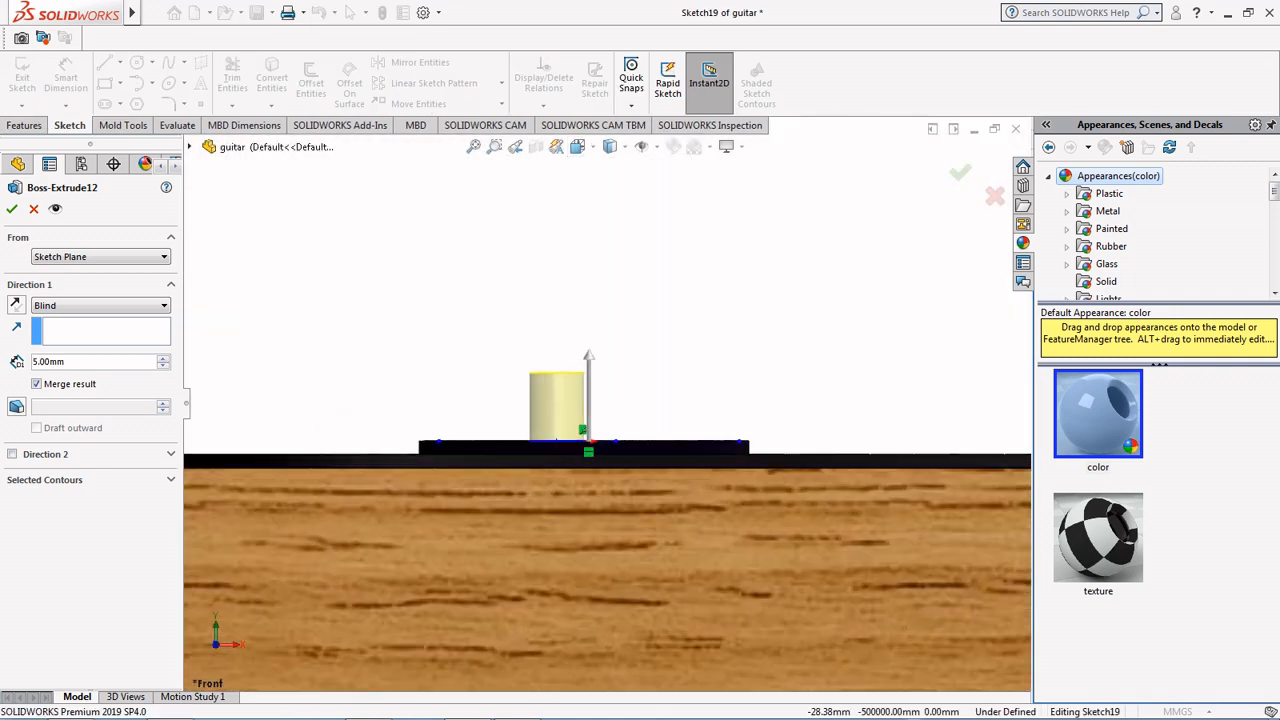
left_click(12, 209)
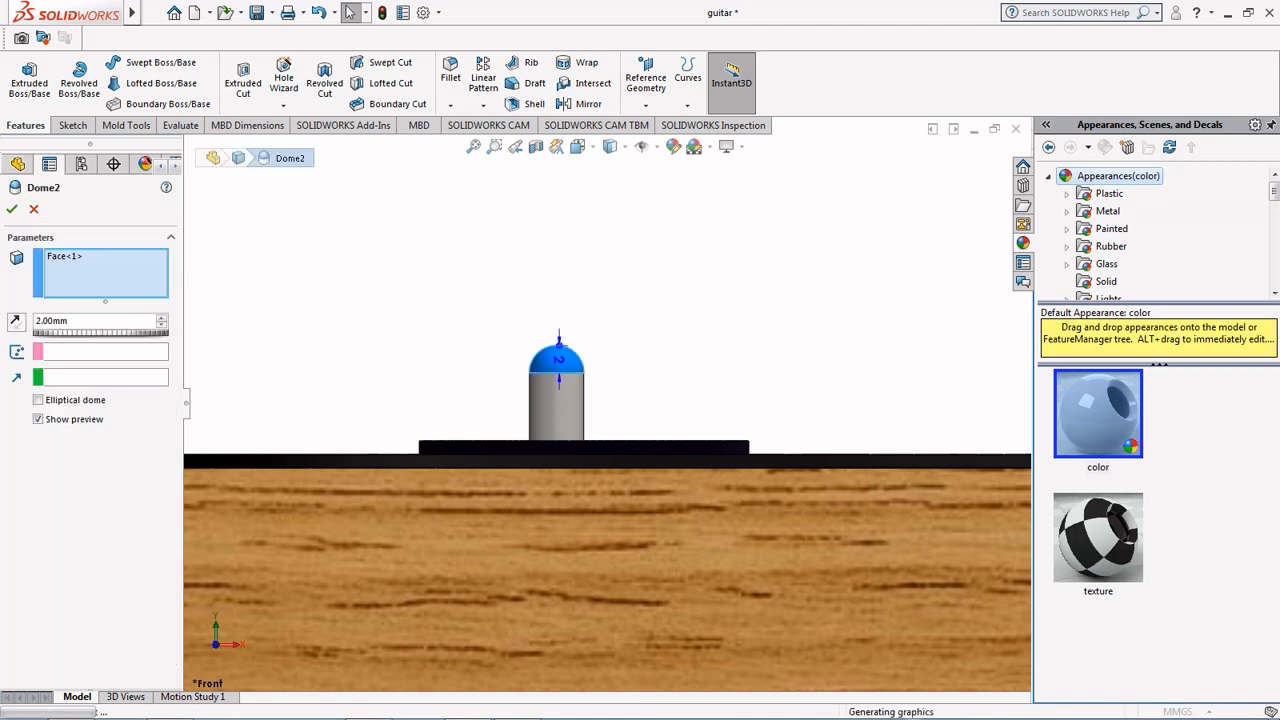
Step: Review the definition of Dome2 with the pin's dome seen from an angled view, accepting the existing settings
scroll(606, 405, "up", 8)
middle_click_drag(606, 400, 635, 500)
scroll(600, 300, "down", 6)
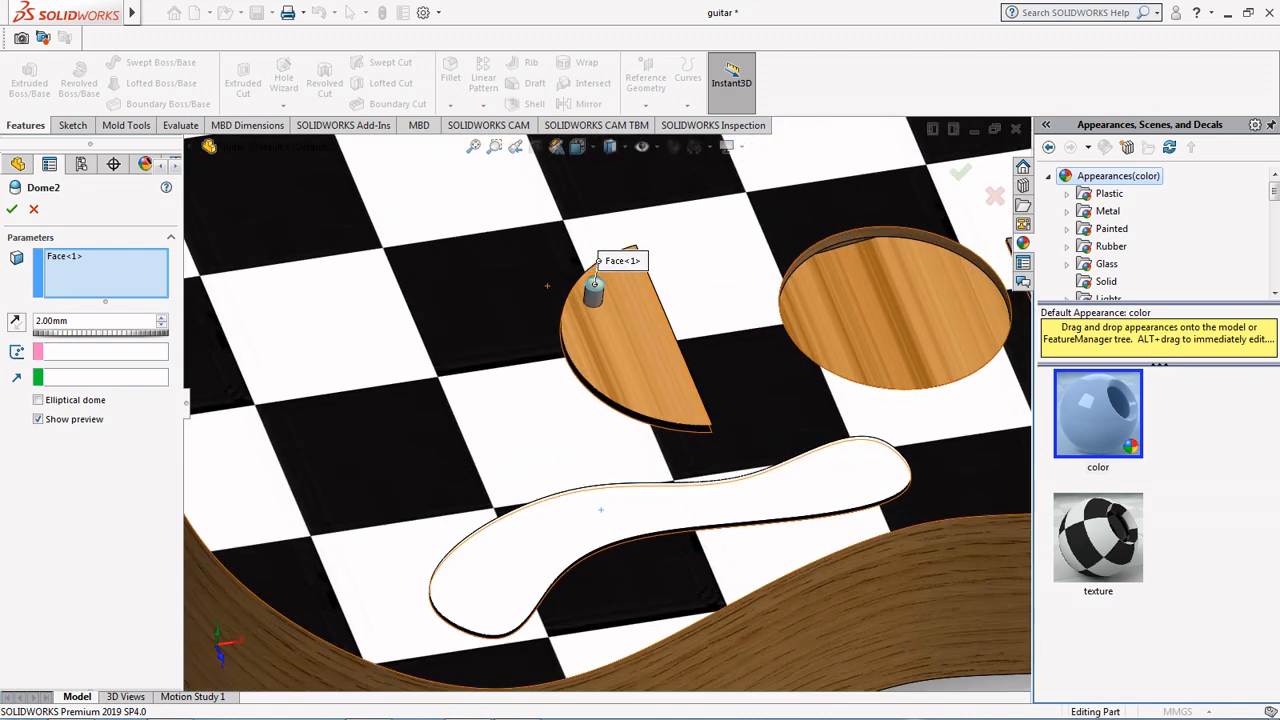
left_click(12, 209)
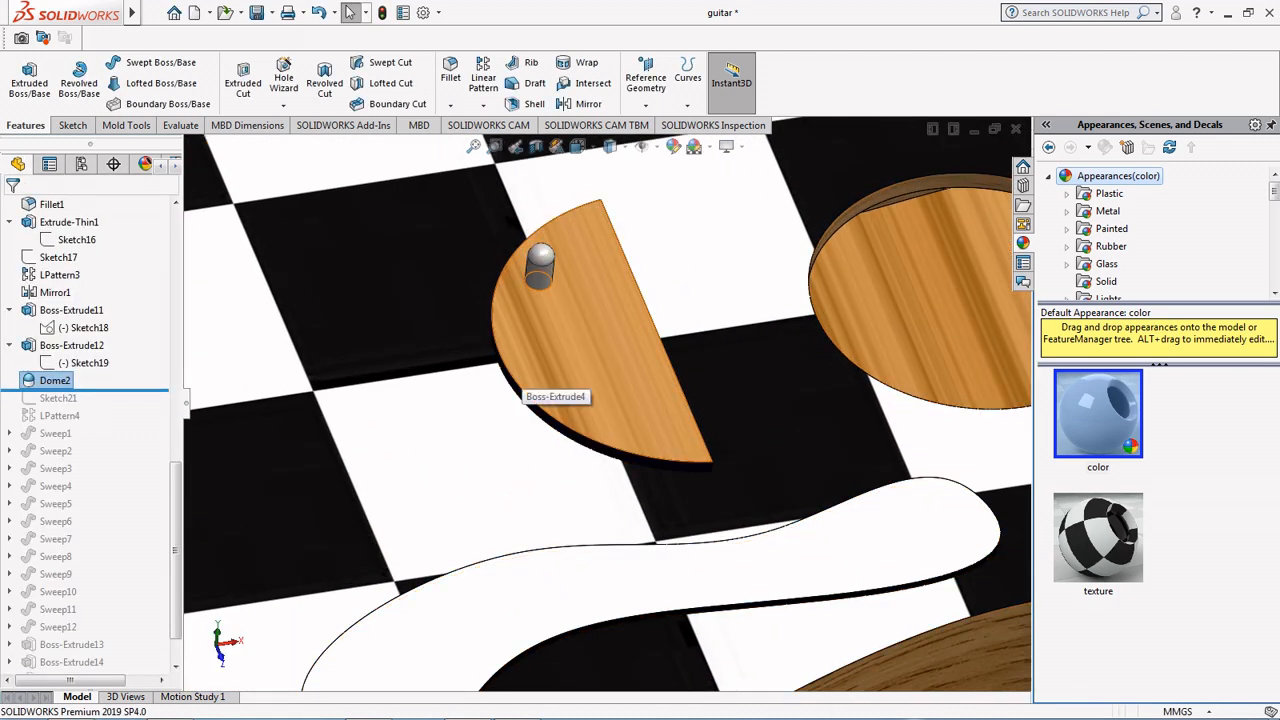
Step: Roll the history forward to include Sketch21 and open it for editing, with the half-round plate in an angled view
left_click_drag(88, 390, 88, 408)
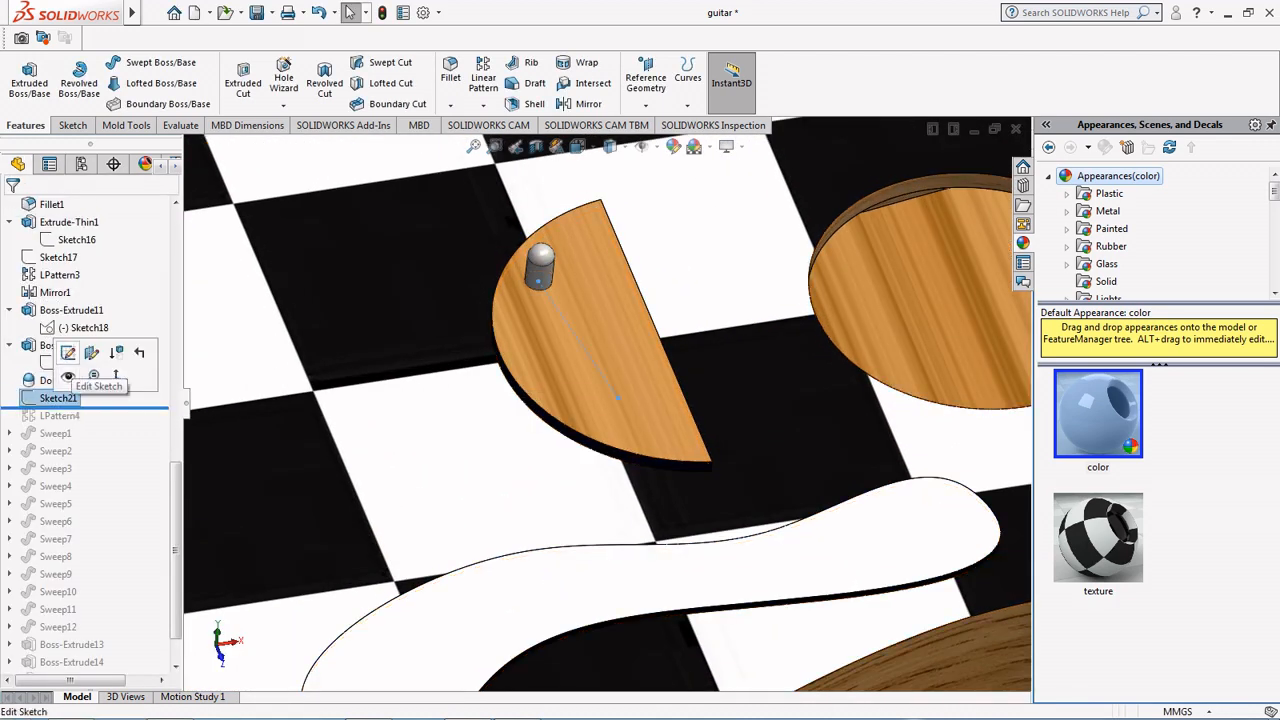
left_click(68, 352)
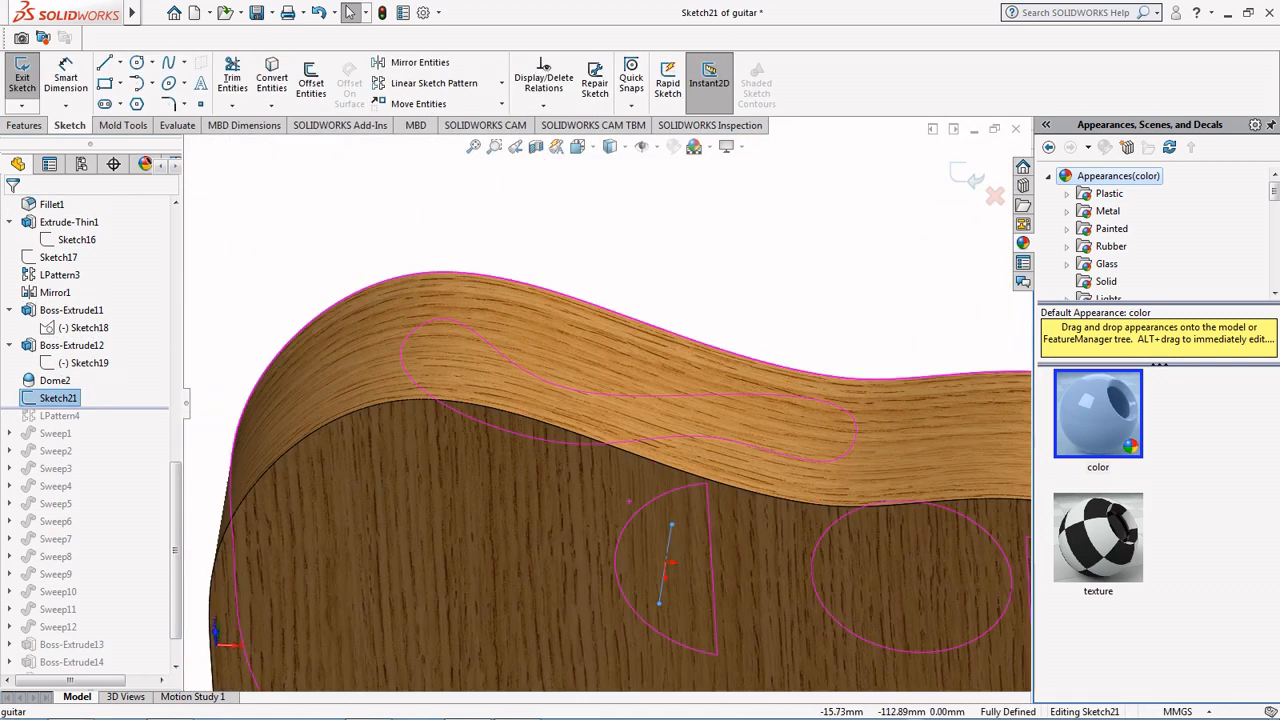
scroll(618, 240, "up", 5)
middle_click_drag(620, 185, 610, 258)
scroll(607, 264, "down", 11)
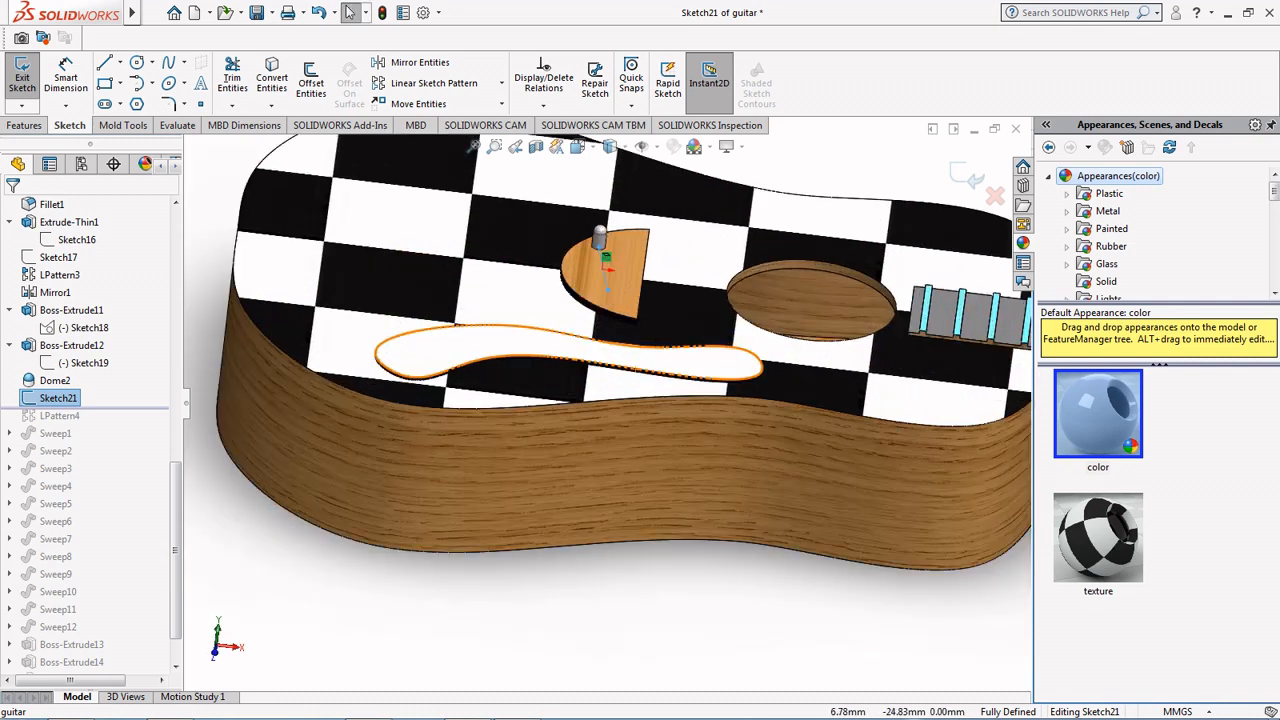
Step: Inspect the properties of Sketch21's construction line, examine it on the half-round plate in the top view, and exit the sketch
left_click(583, 296)
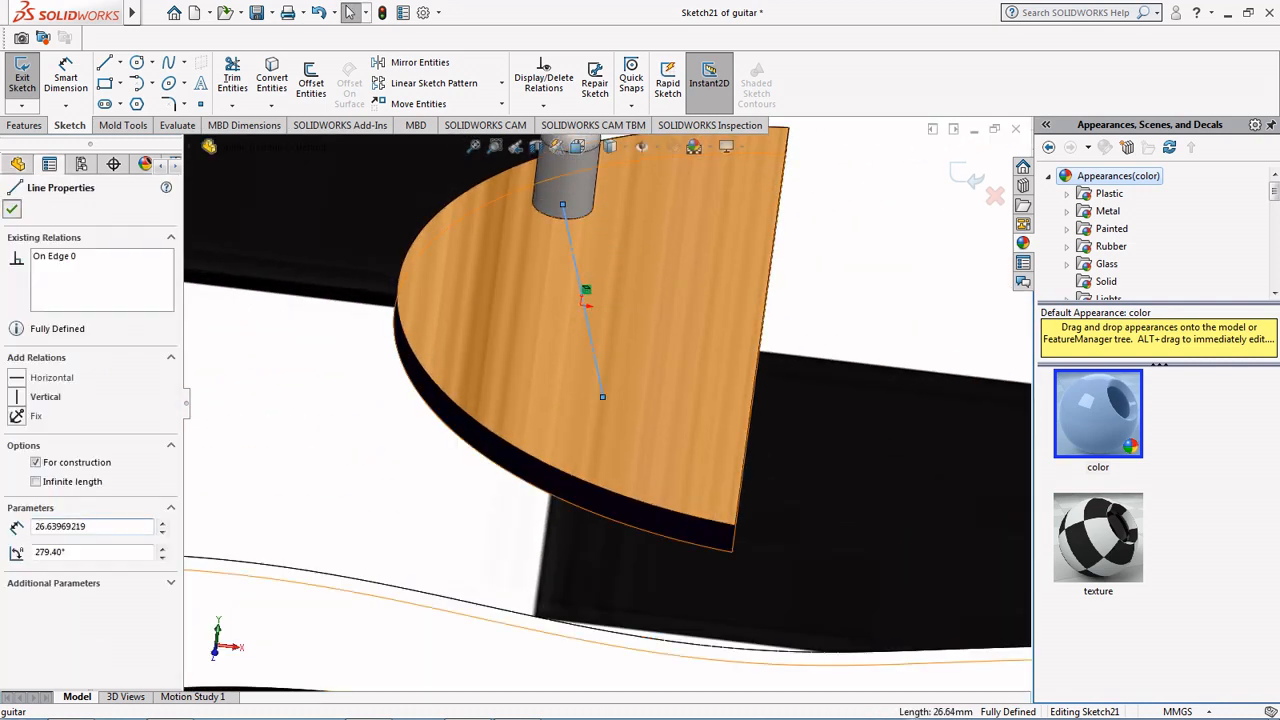
key("Escape")
left_click(583, 147)
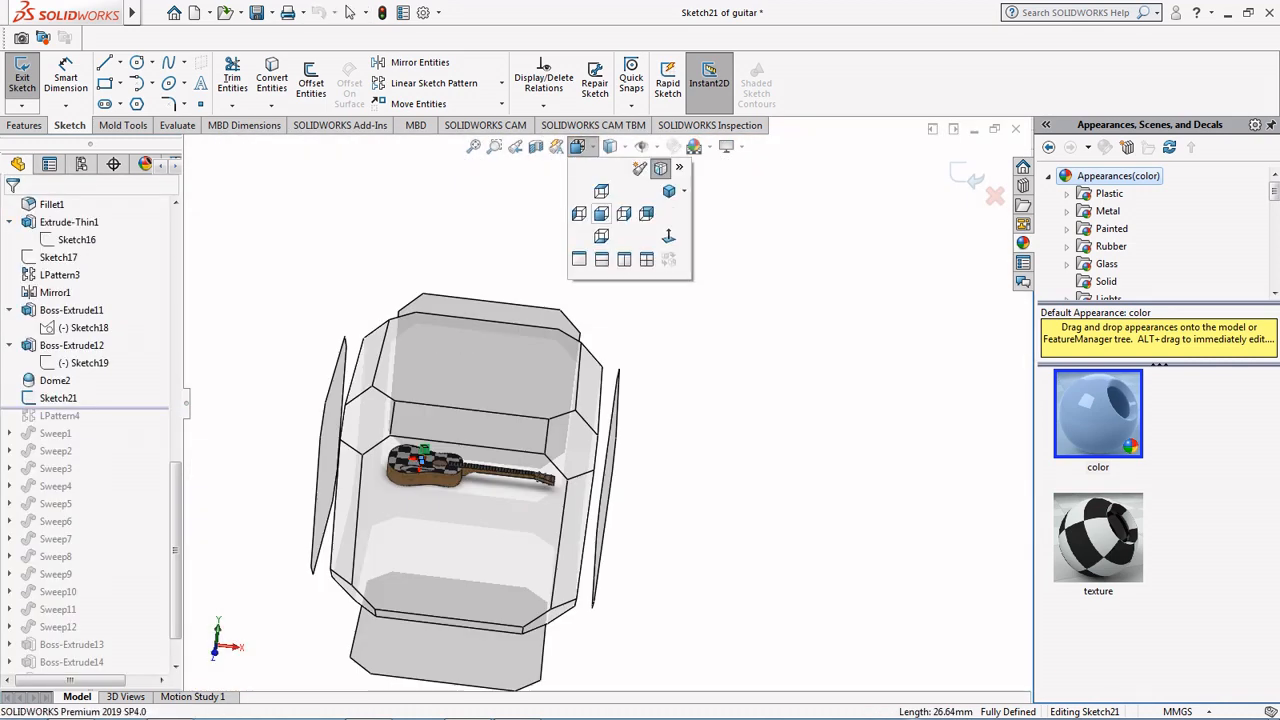
left_click(601, 213)
left_click(577, 147)
left_click(601, 190)
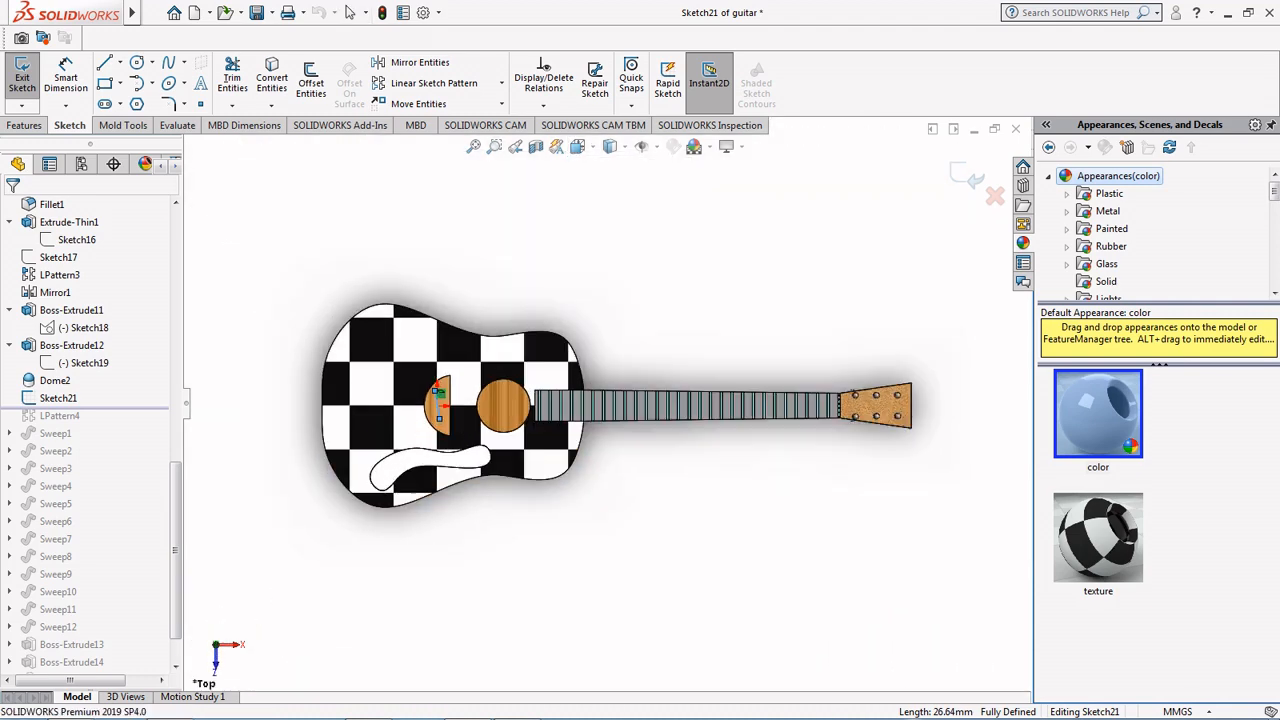
scroll(438, 394, "down", 10)
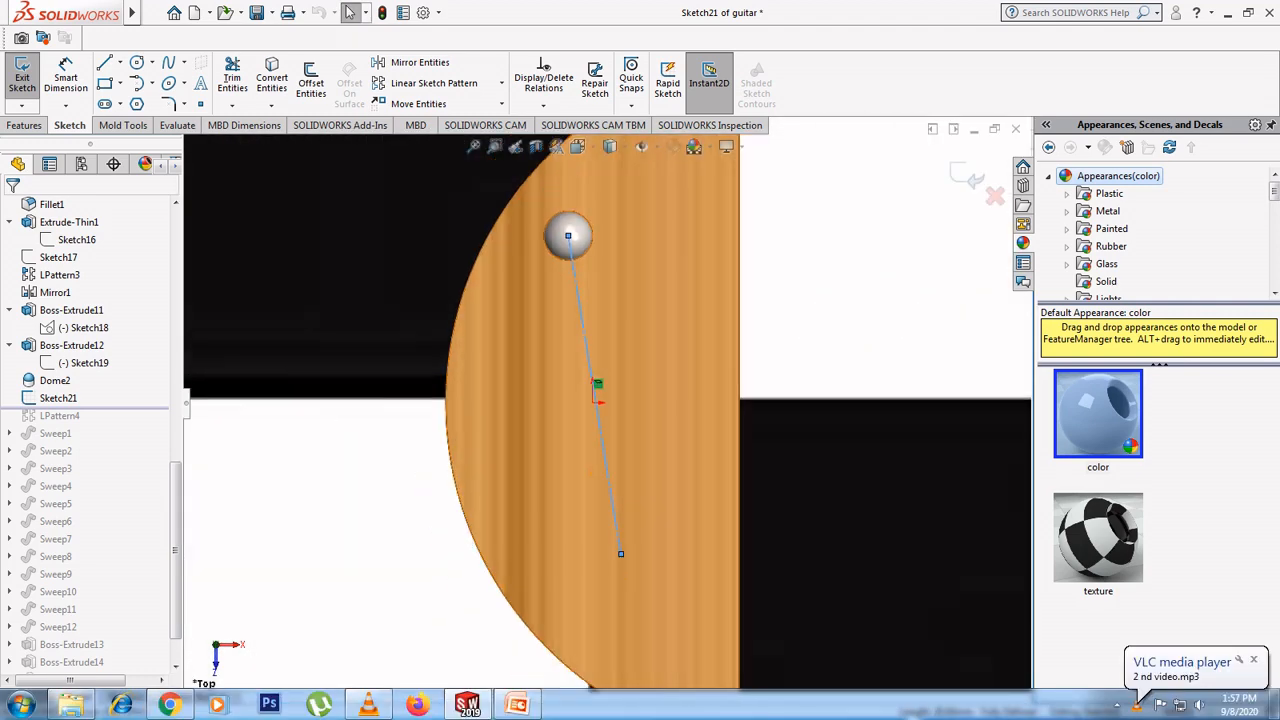
scroll(610, 395, "up", 10)
scroll(500, 413, "up", 5)
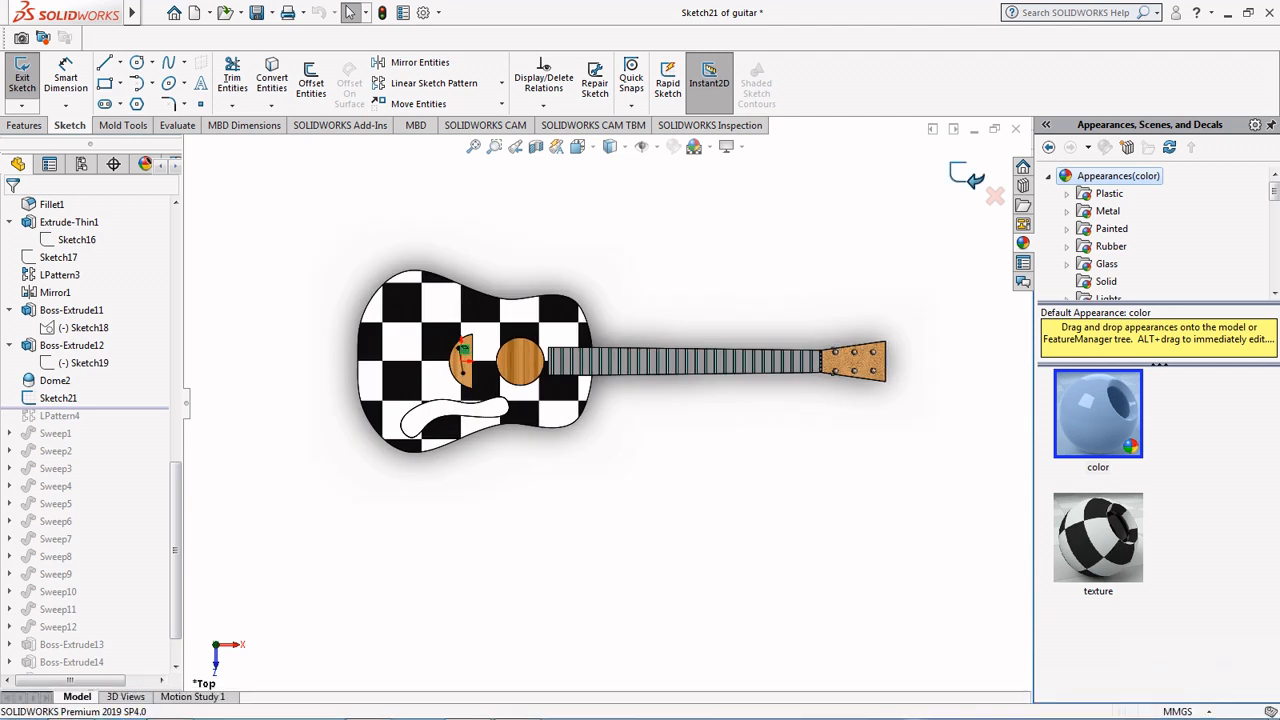
left_click(968, 177)
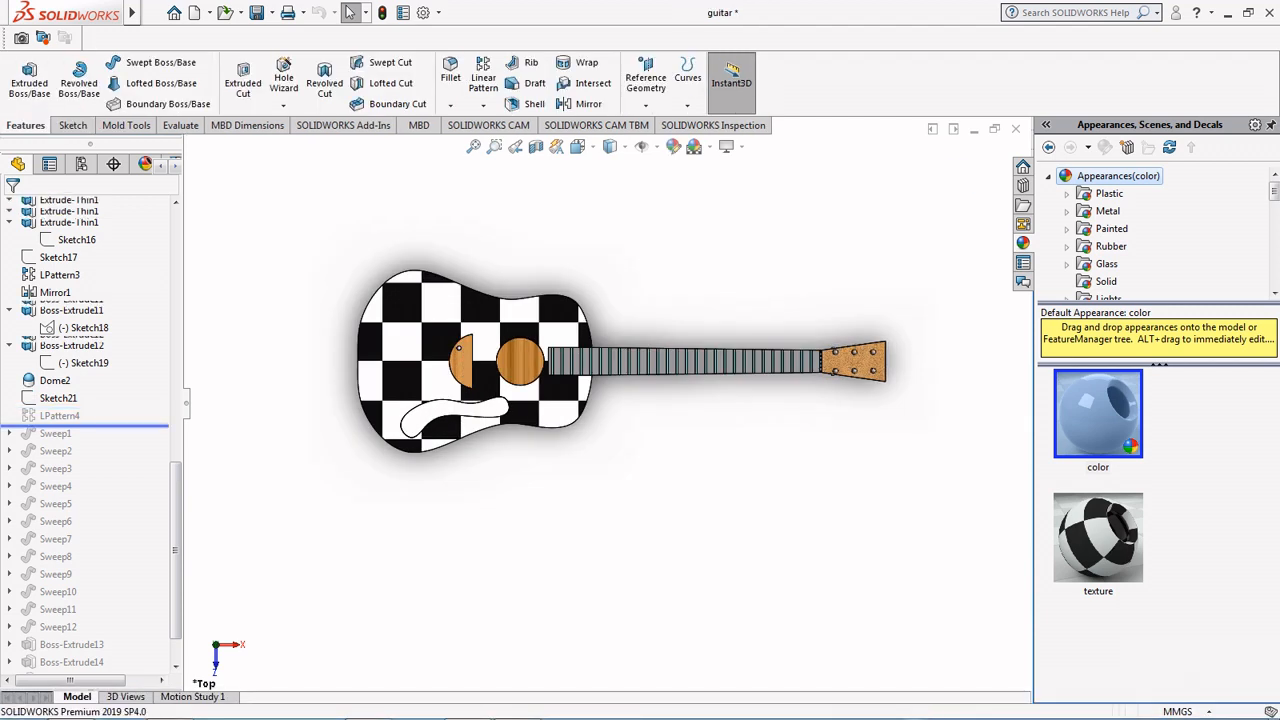
Step: Roll the history forward to include LPattern4 and review its pin pattern definition close up, accepting the existing settings
left_click(59, 415)
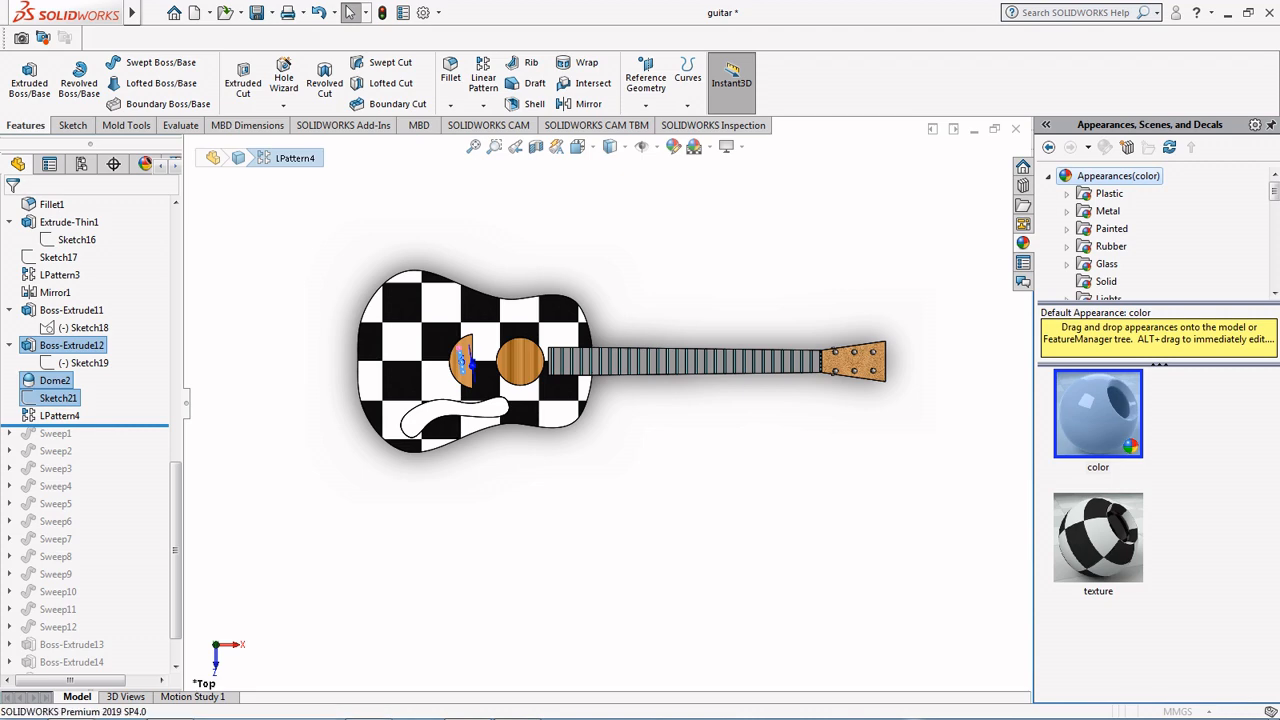
scroll(422, 368, "down", 1)
scroll(466, 356, "down", 10)
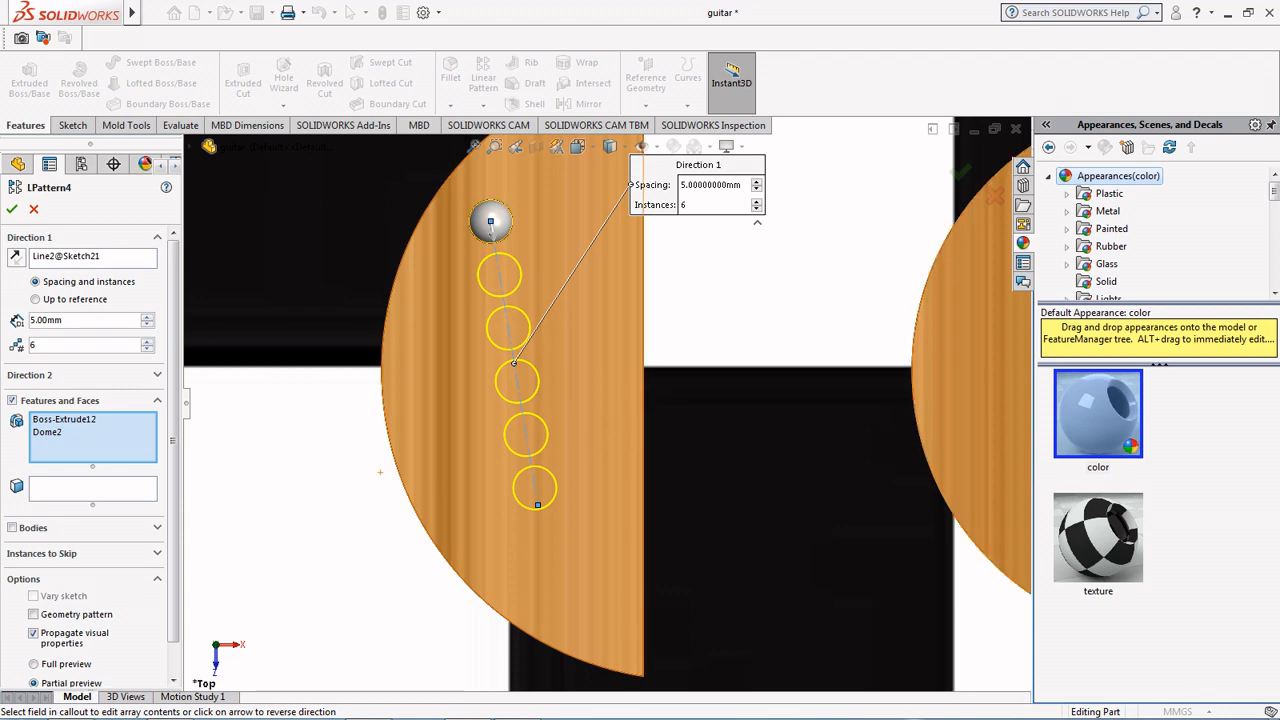
key("Return")
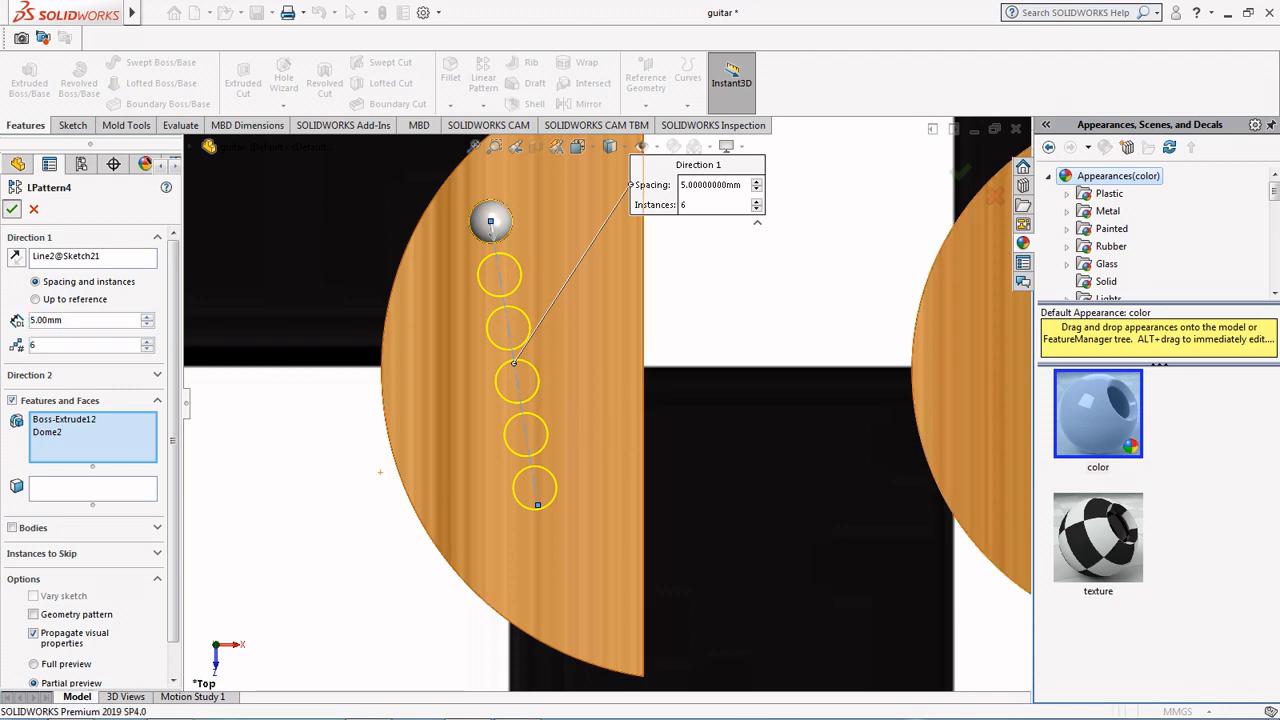
scroll(578, 400, "up", 10)
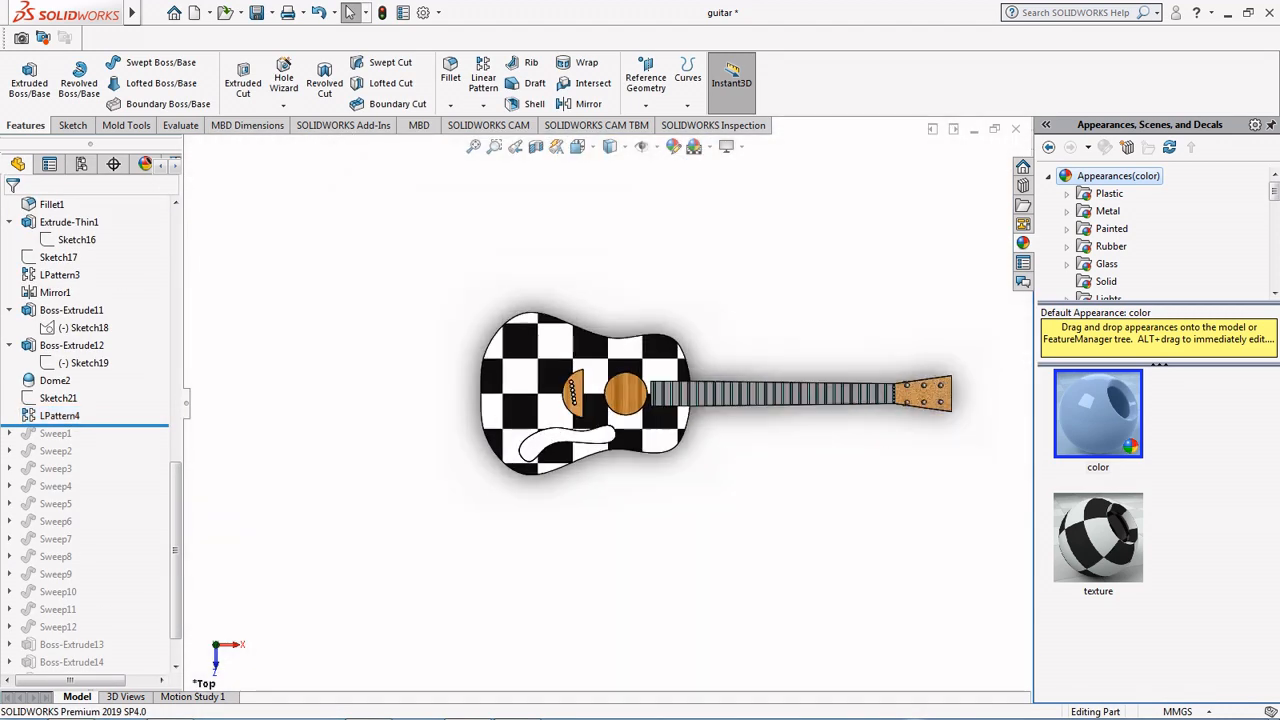
Step: Roll the history forward to include Sweep1 and open its profile Sketch22 for editing
left_click(10, 433)
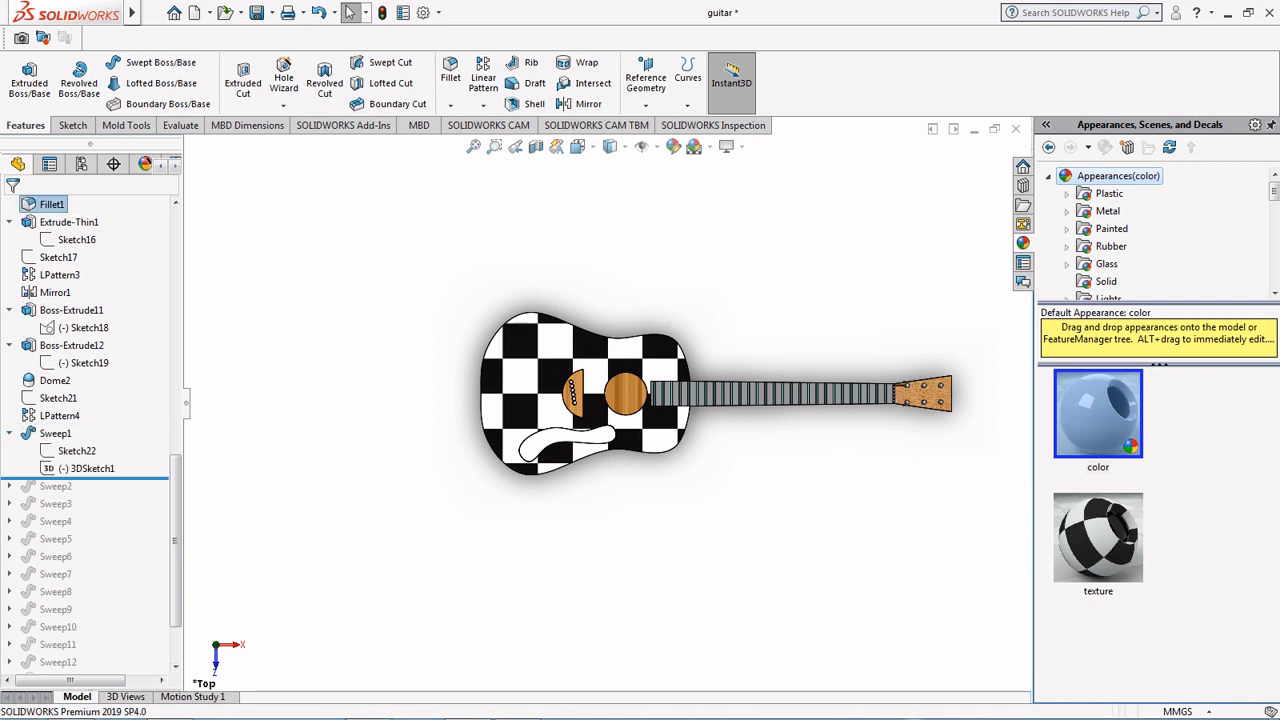
left_click(70, 451)
left_click(87, 429)
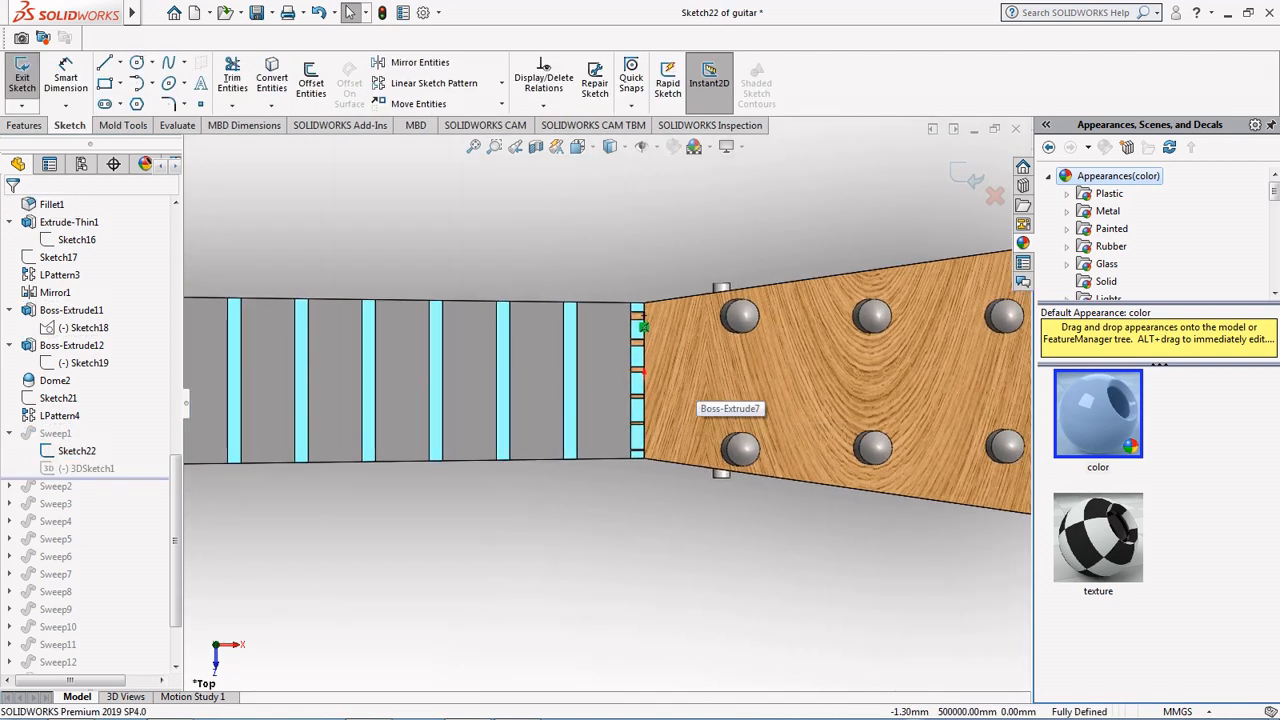
Step: Examine Sketch22's dimensioned circle in the nut's first slot close up from an angled view and exit the sketch
scroll(697, 386, "up", 5)
middle_click_drag(546, 397, 572, 490)
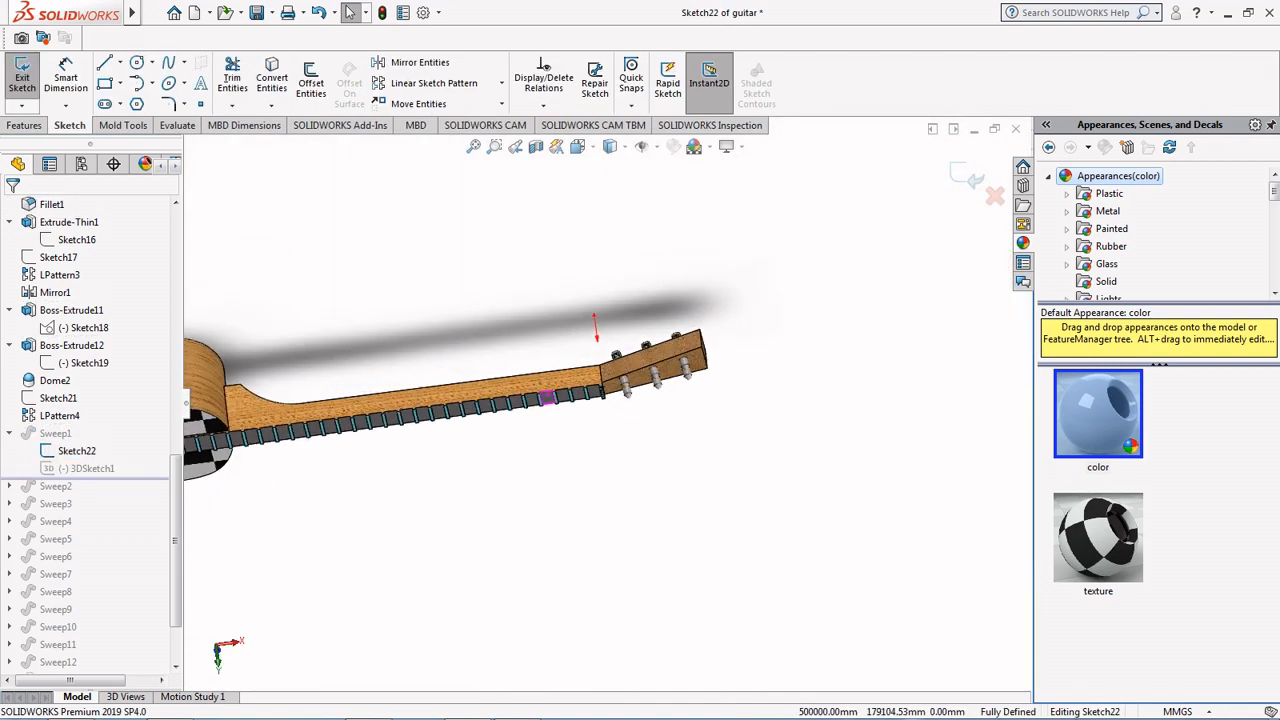
scroll(548, 385, "down", 9)
middle_click_drag(565, 375, 502, 463)
scroll(502, 463, "down", 8)
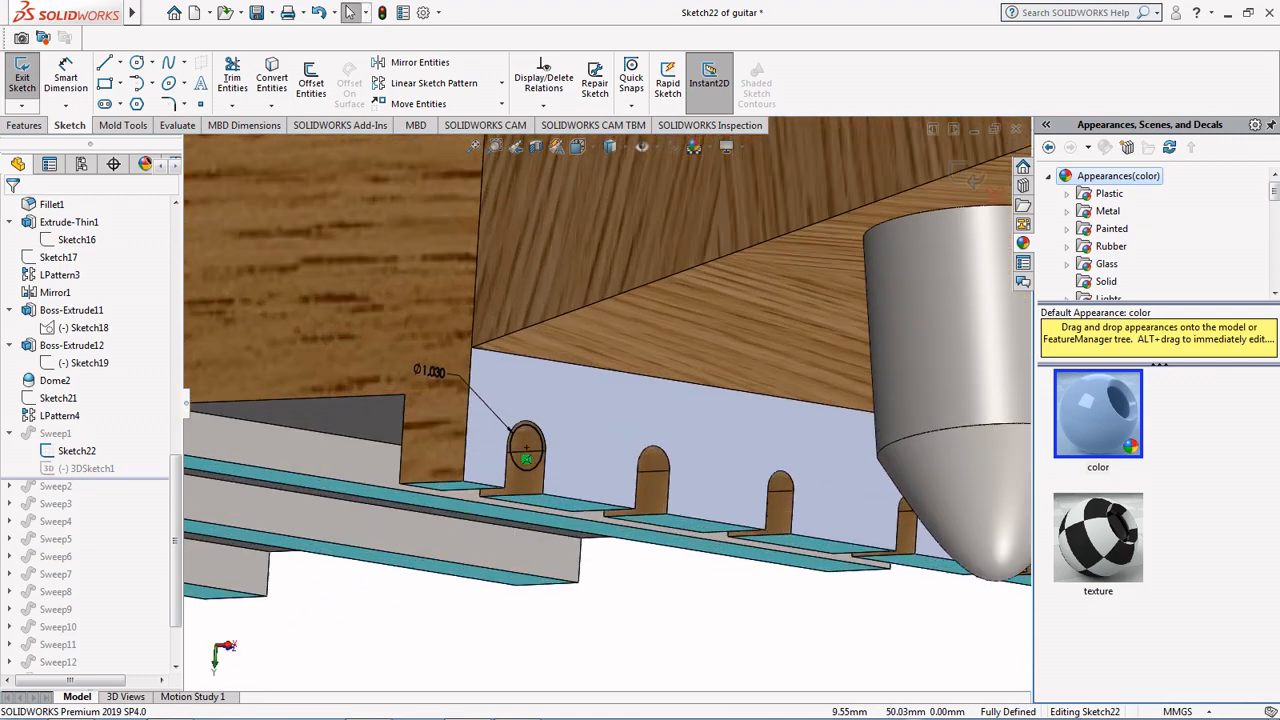
left_click(972, 180)
scroll(560, 451, "up", 8)
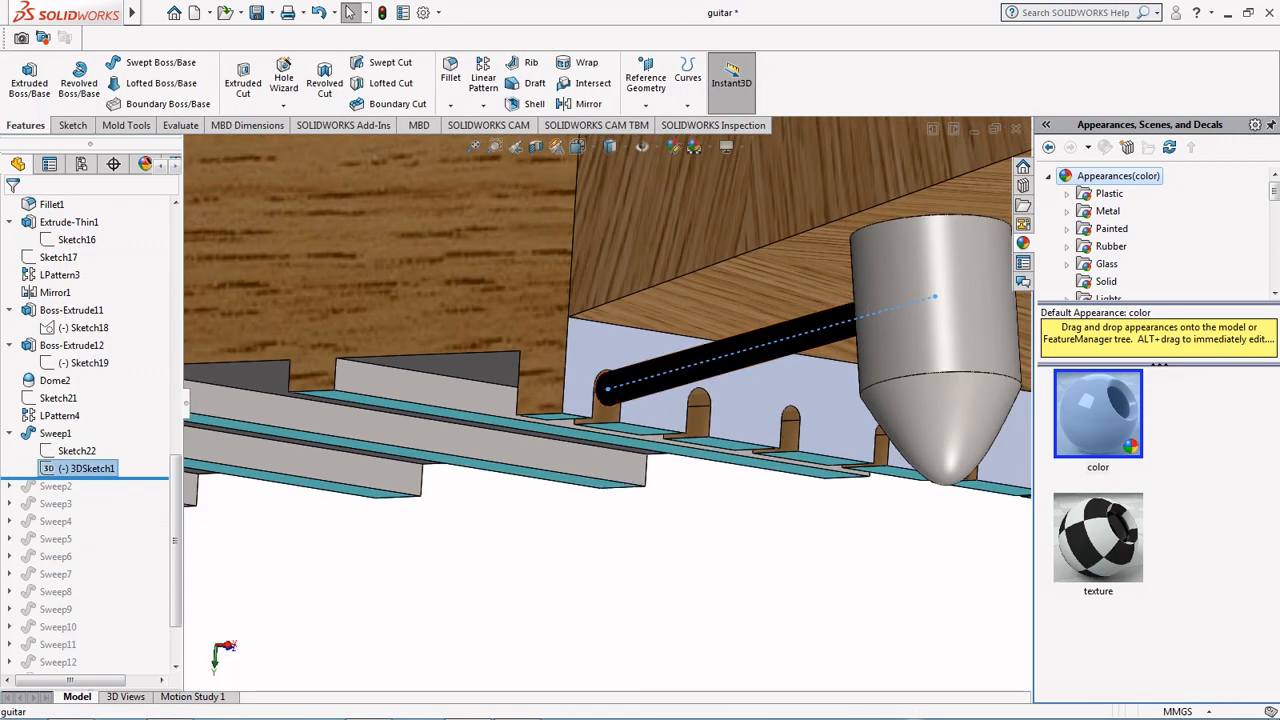
Step: Review Sweep1's path 3DSketch1 in sketch editing, examining its line from the nut to the nearest tuning peg, and exit the sketch
right_click(96, 469)
left_click(110, 379)
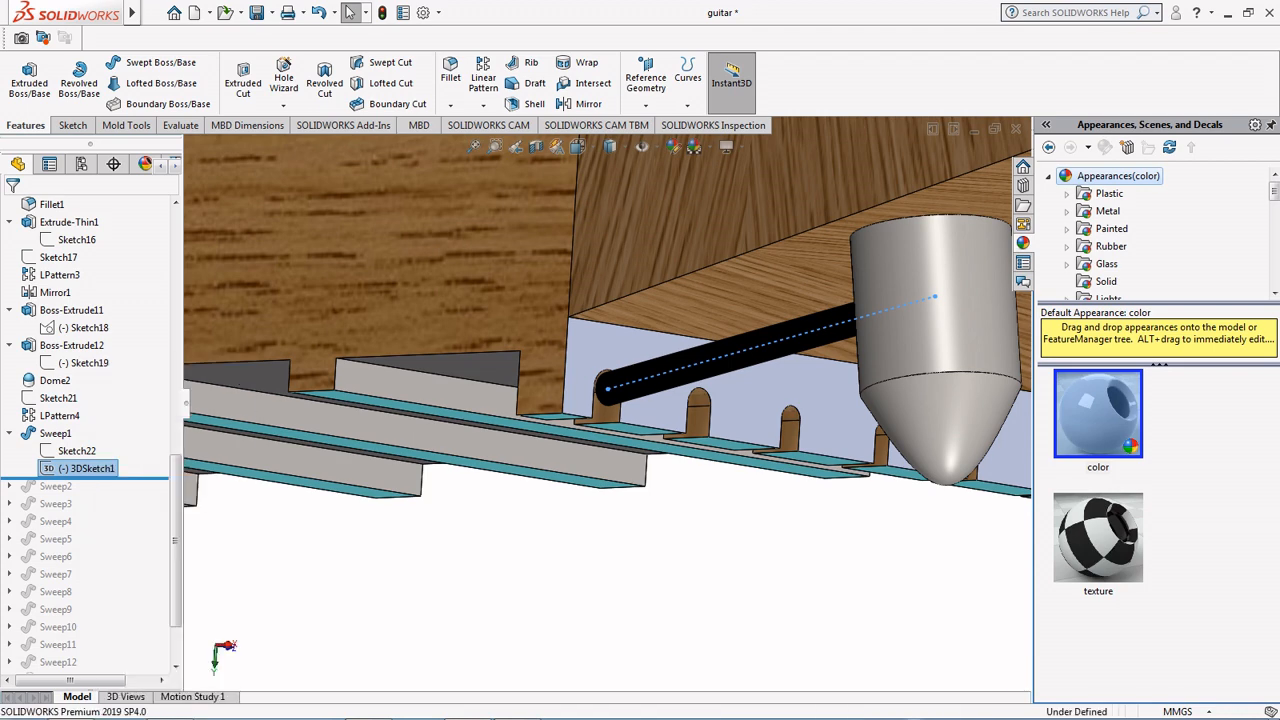
left_click(578, 147)
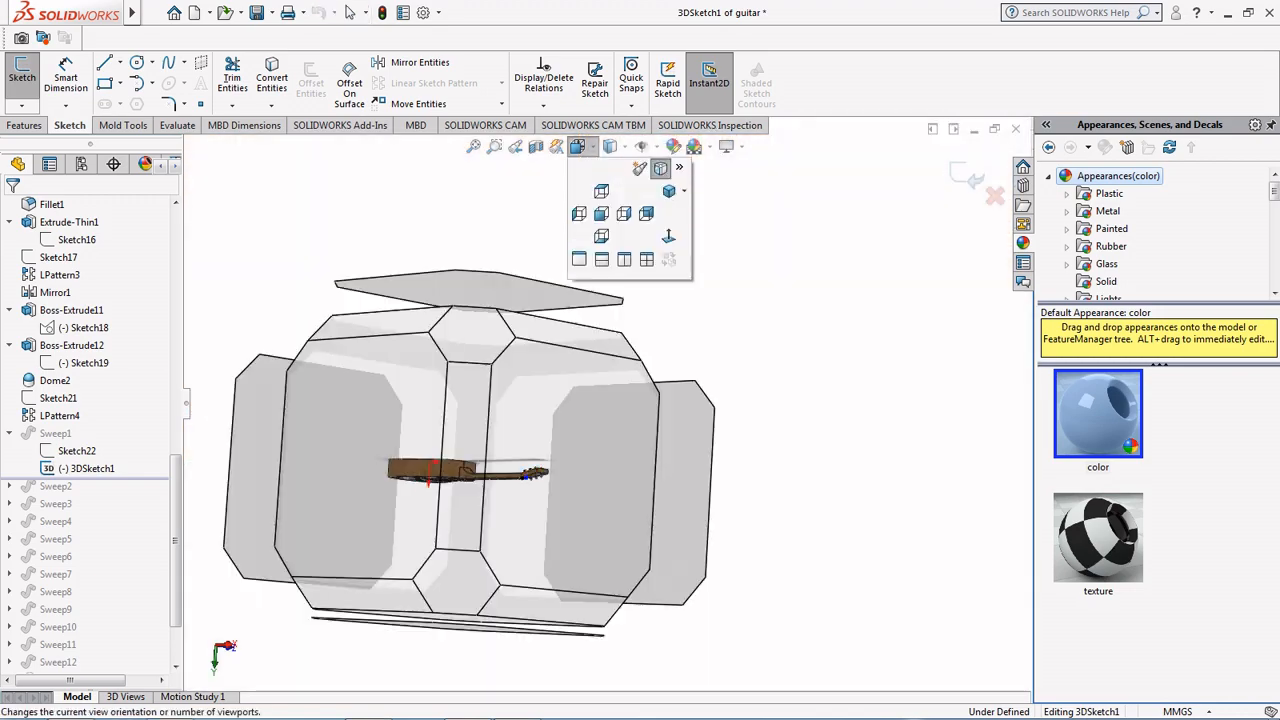
left_click(601, 213)
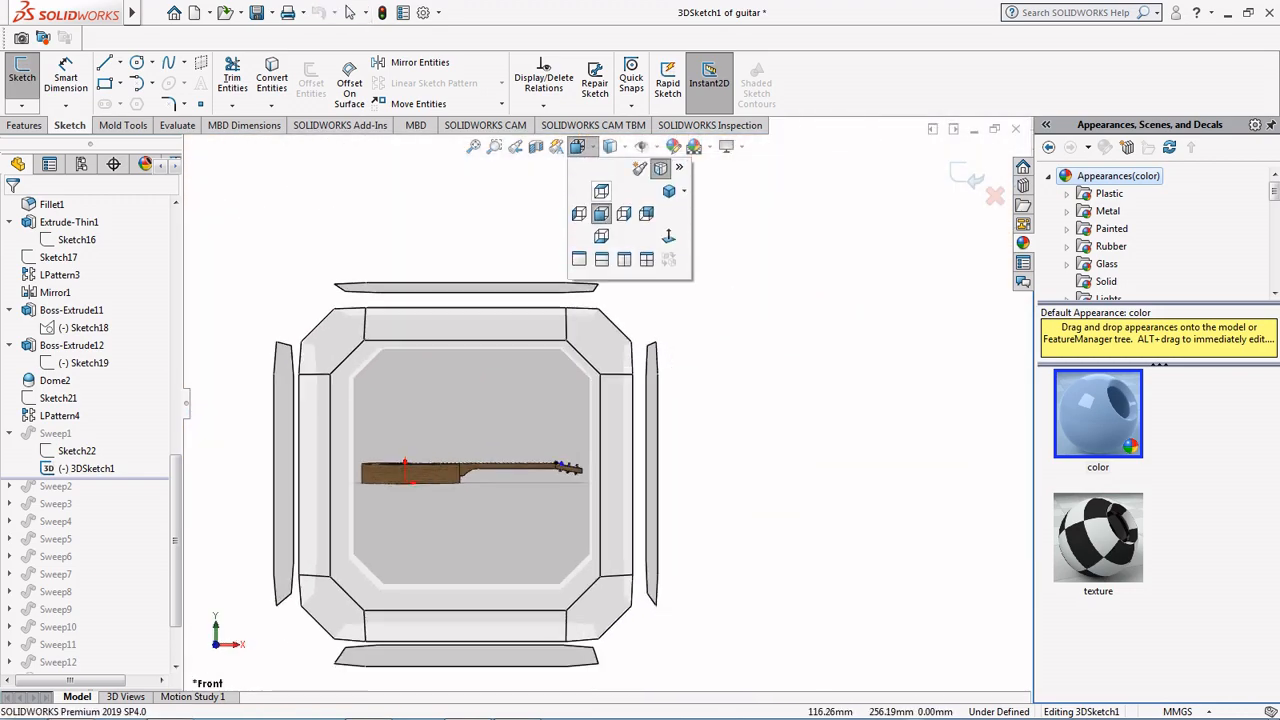
left_click(601, 191)
scroll(876, 388, "down", 10)
mouse_move(621, 397)
middle_mouse_down()
mouse_move(632, 458)
mouse_move(630, 440)
middle_mouse_up()
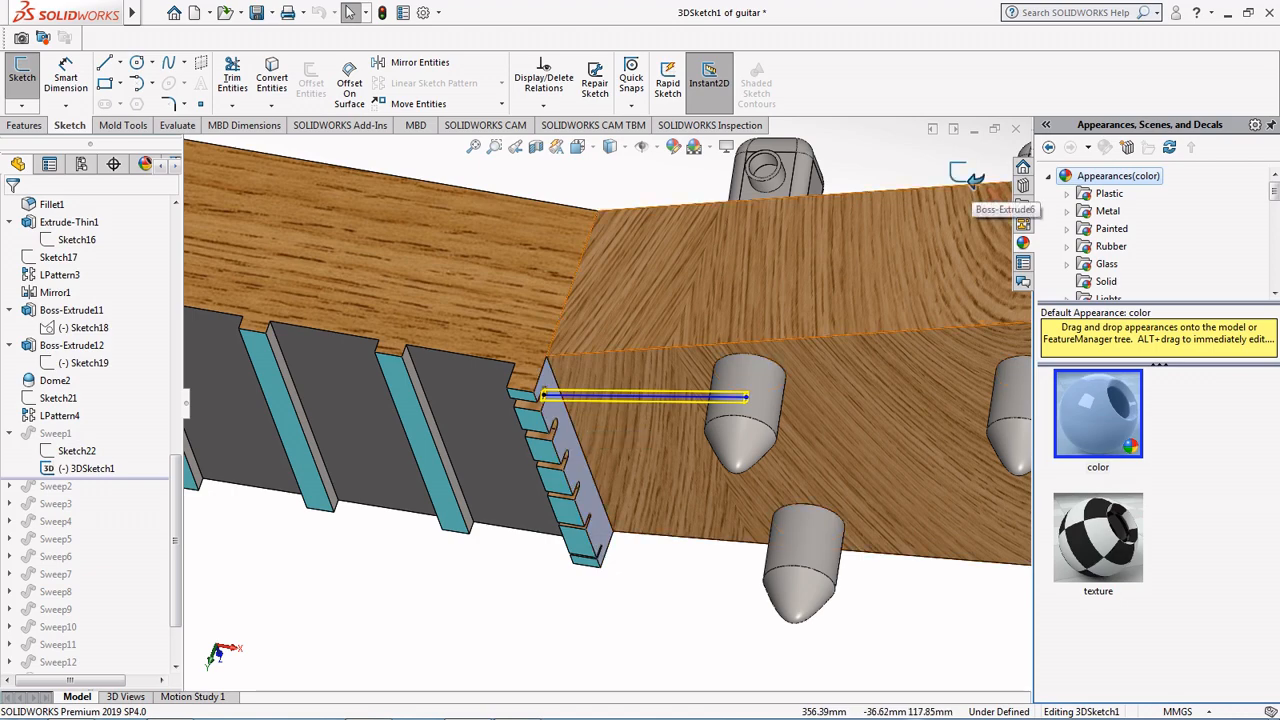
left_click(968, 173)
scroll(510, 478, "up", 8)
scroll(510, 478, "up", 4)
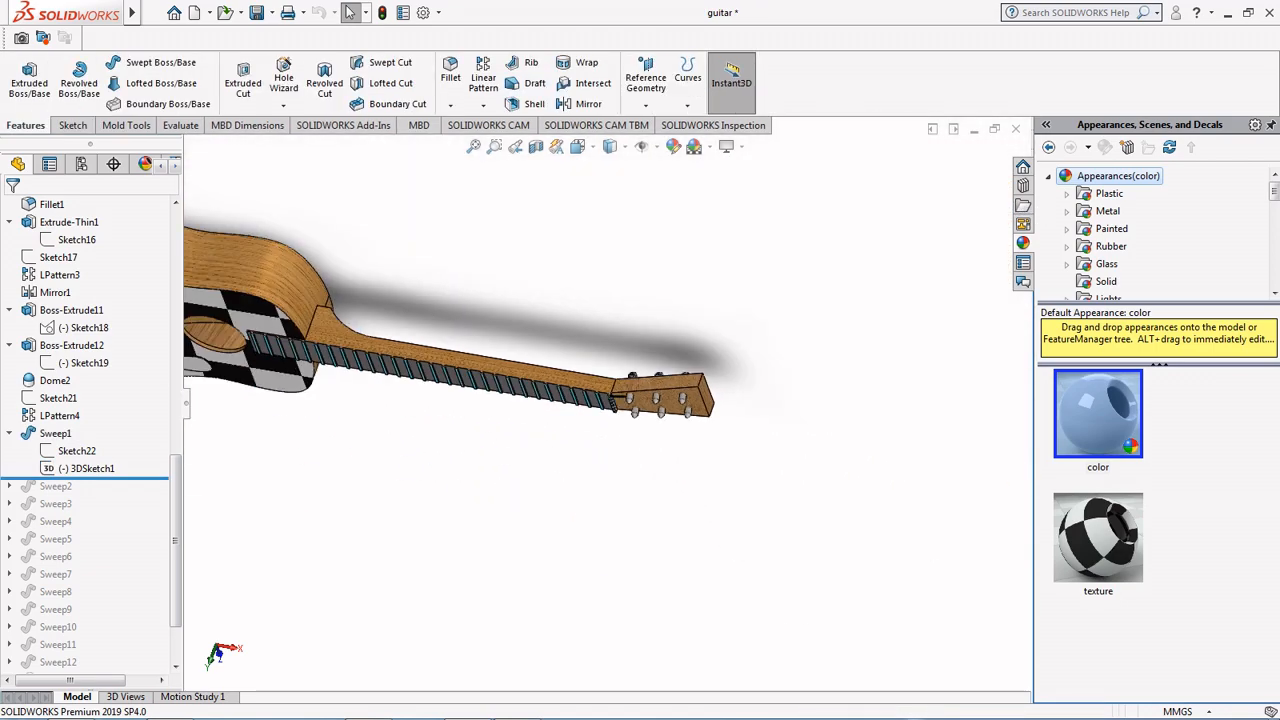
Step: Roll the history forward to include Sweep2 and open its profile Sketch23 for editing
middle_click_drag(520, 470, 532, 400)
scroll(634, 325, "down", 8)
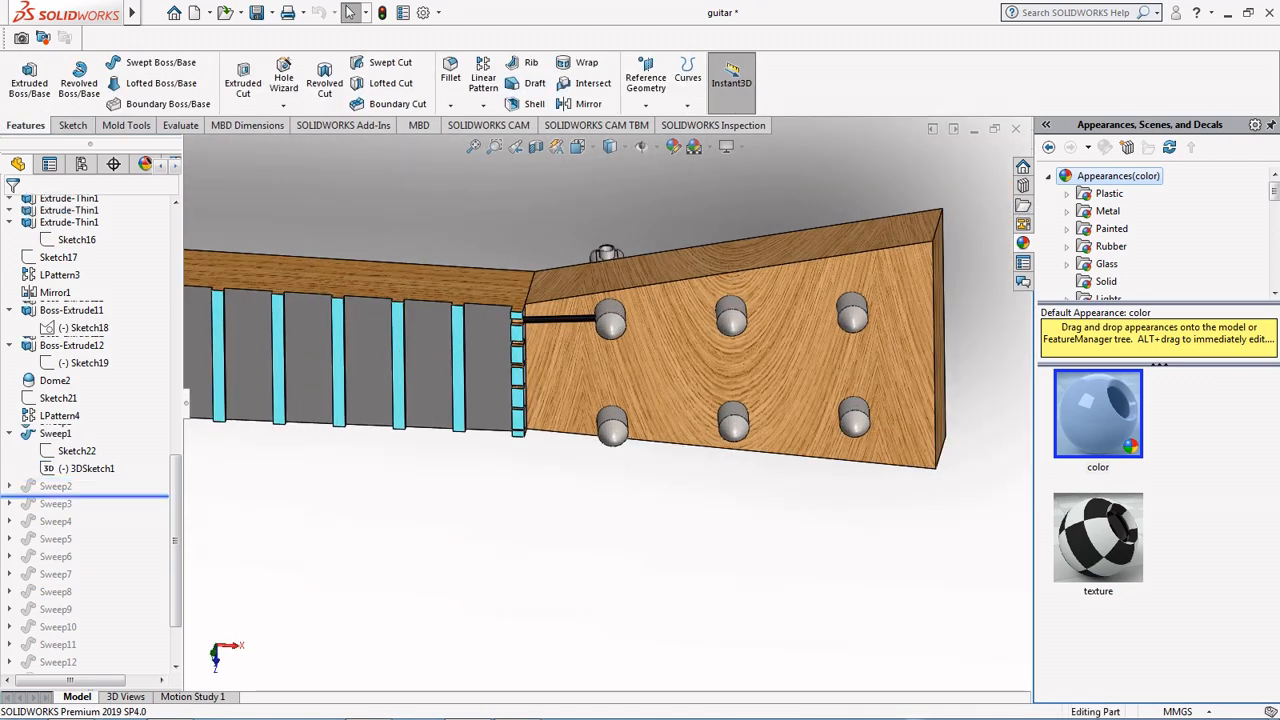
left_click(10, 486)
left_click(70, 504)
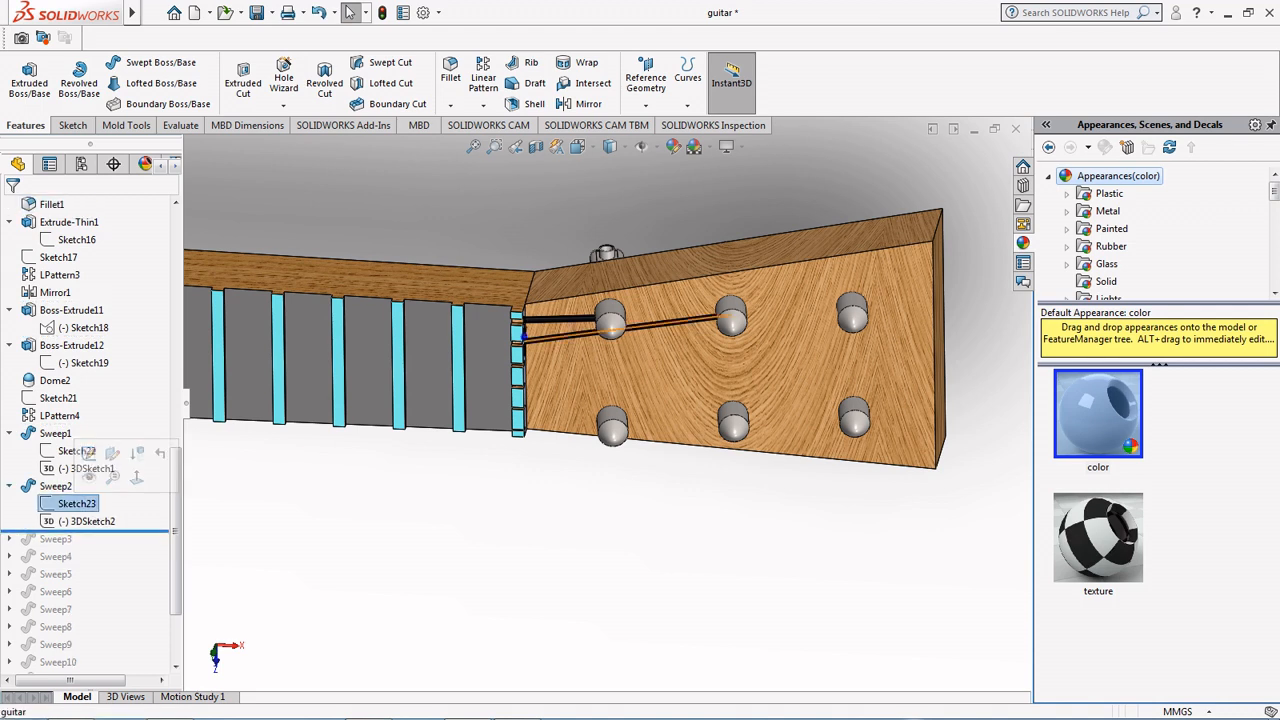
left_click(89, 460)
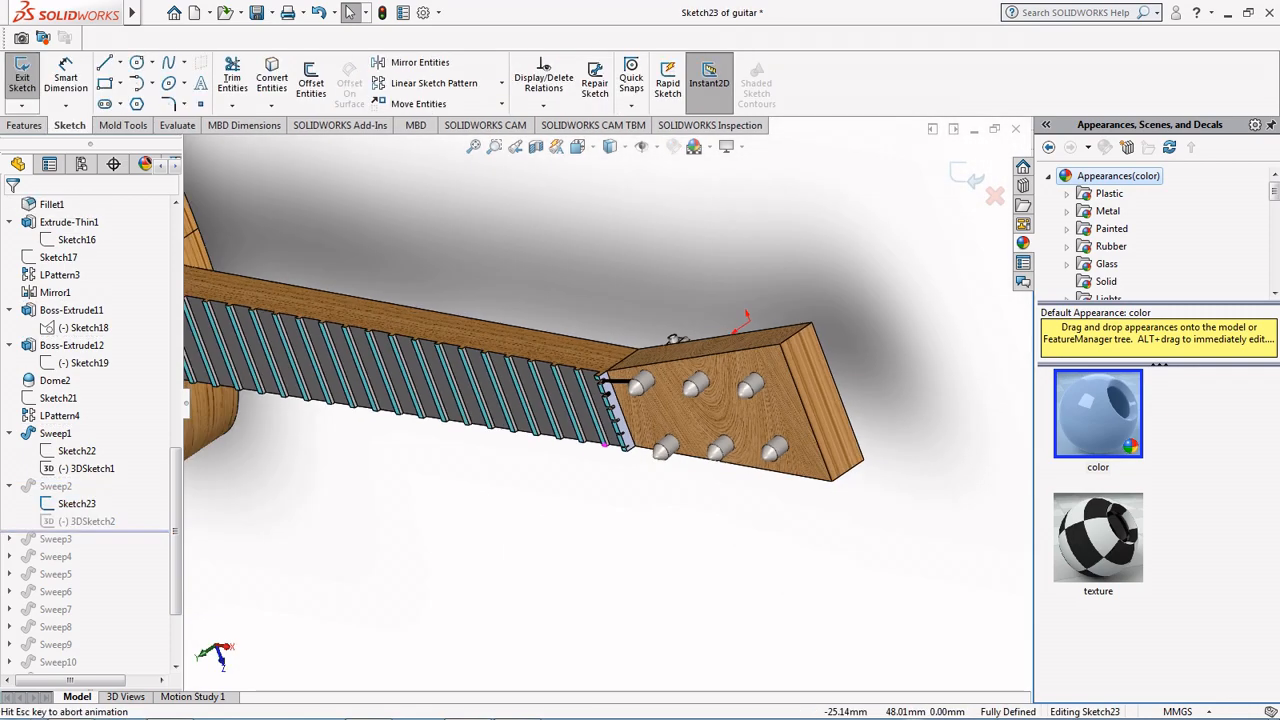
Step: Move the diameter dimension of Sketch23's circle clear of the nut slot and exit the sketch
scroll(566, 342, "down", 13)
scroll(590, 396, "up", 3)
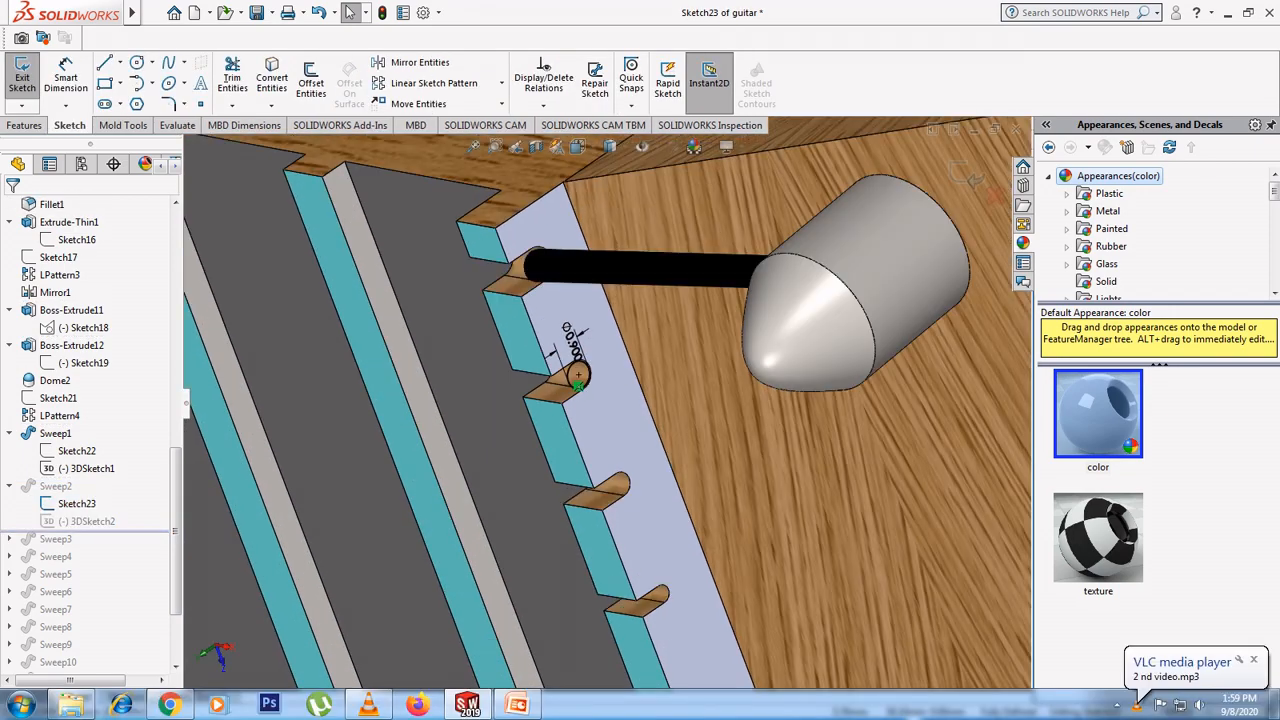
scroll(559, 346, "down", 10)
left_click_drag(606, 295, 520, 225)
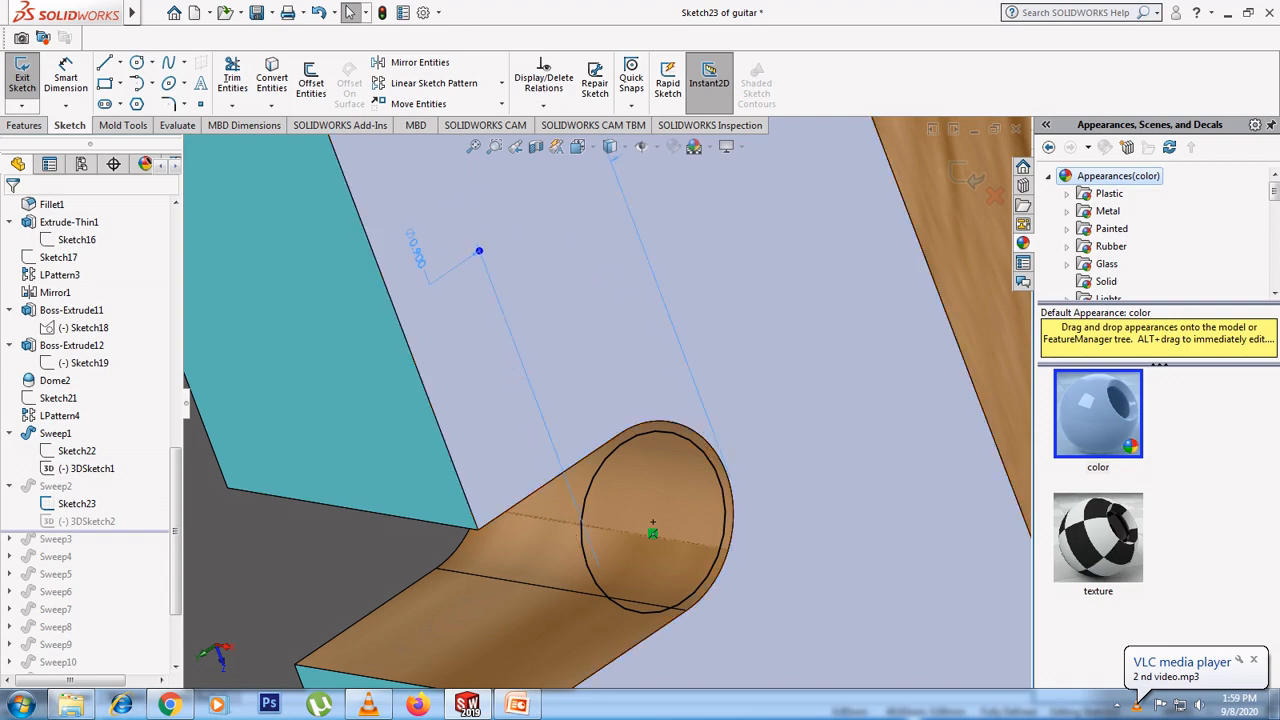
scroll(653, 522, "up", 10)
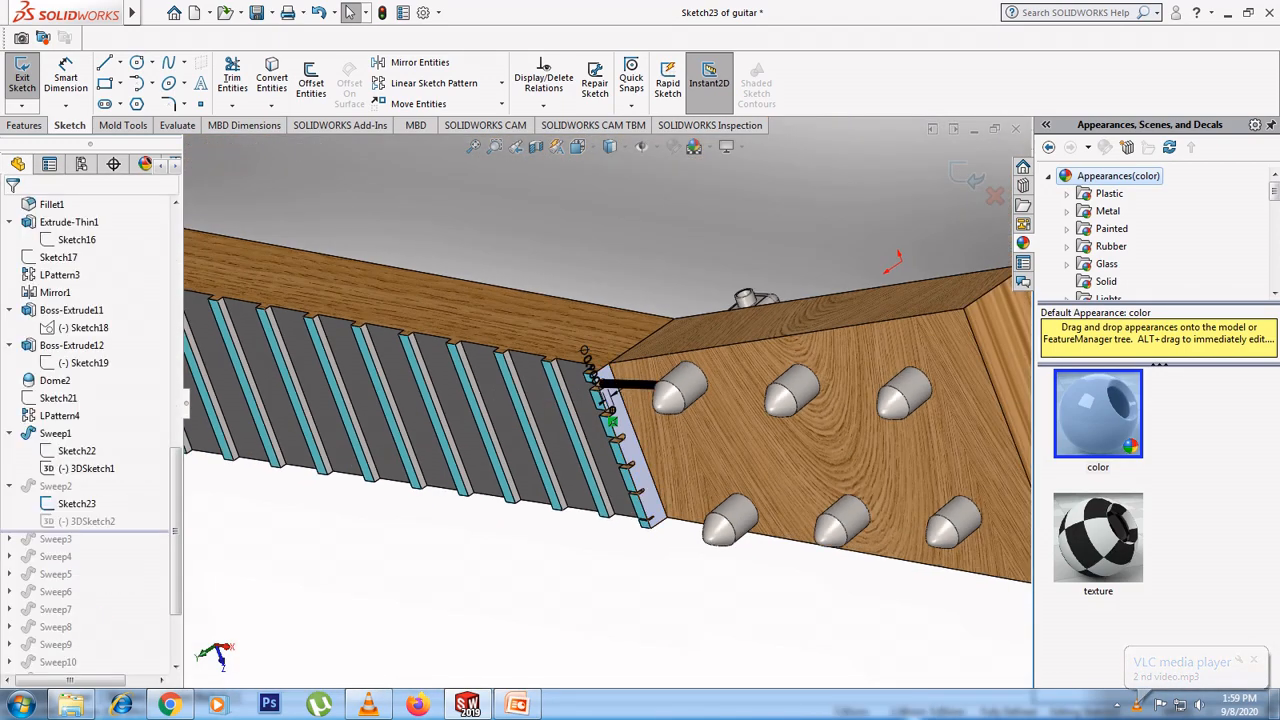
left_click(966, 175)
Step: Roll the history forward to include Sweep3, the string to the third tuning peg, and open its definition for editing
middle_click_drag(500, 385, 443, 417)
scroll(443, 417, "up", 5)
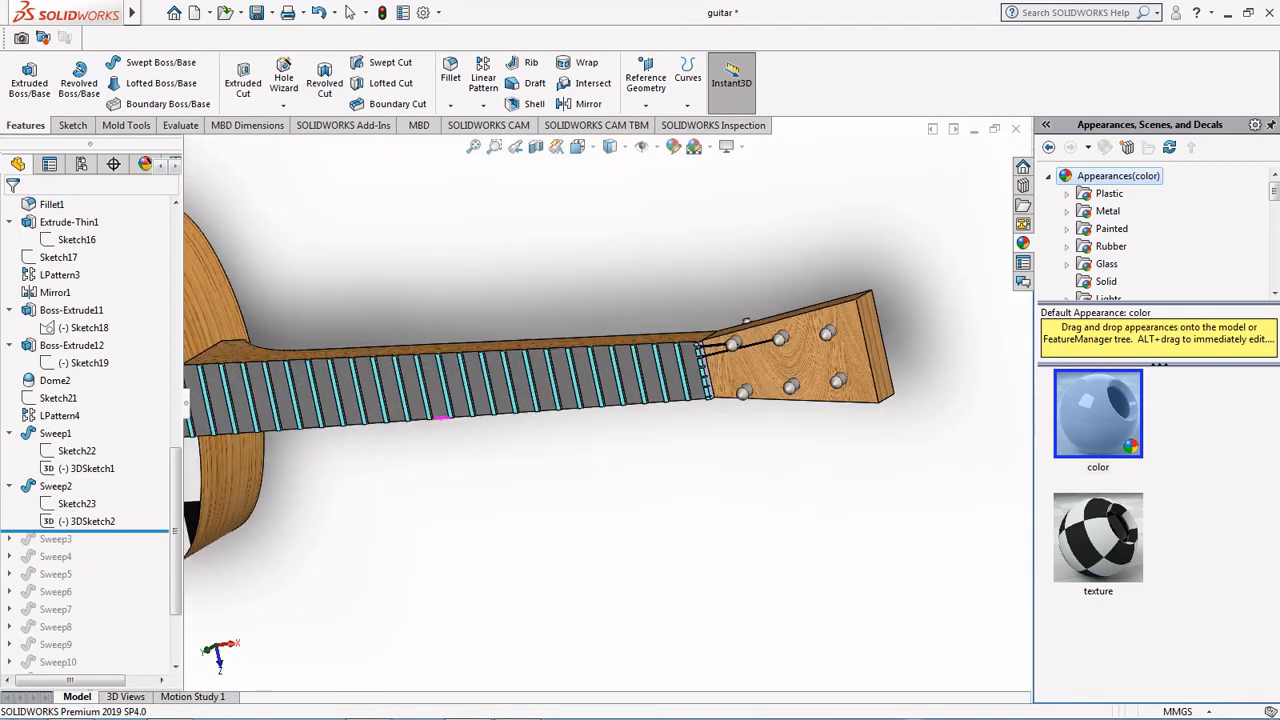
scroll(784, 340, "down", 3)
left_click_drag(88, 531, 88, 548)
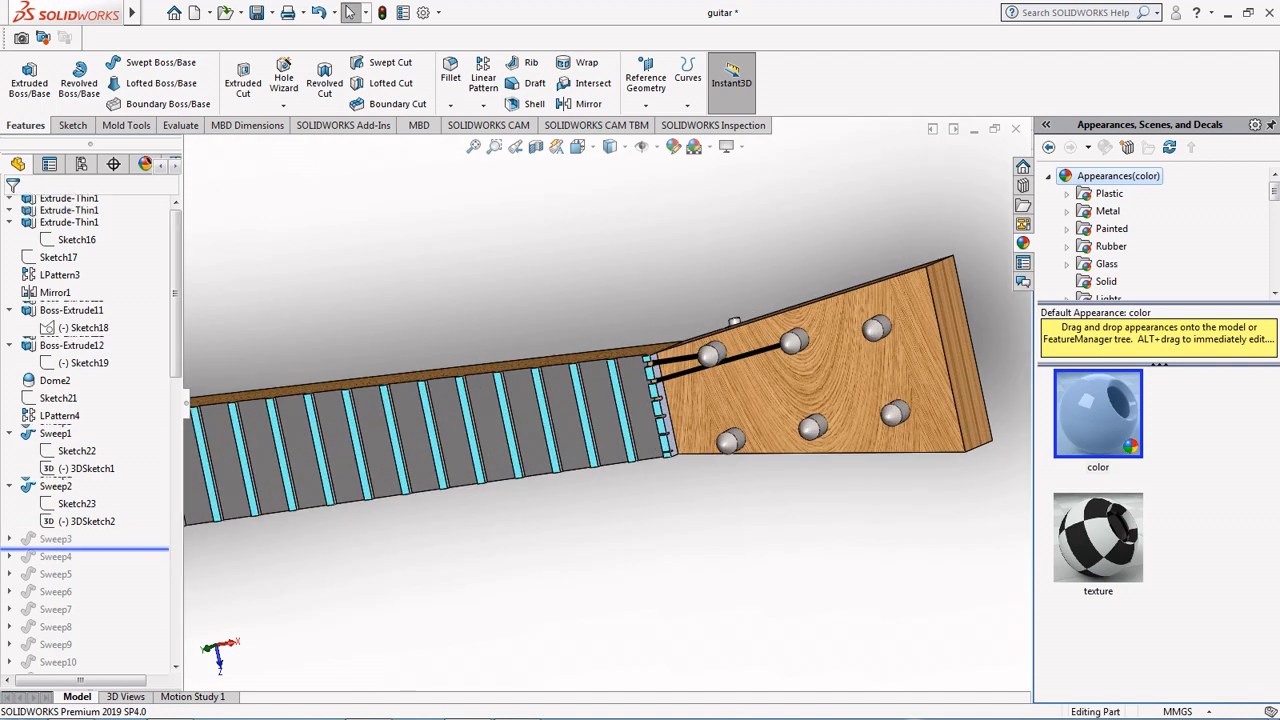
left_click(746, 371)
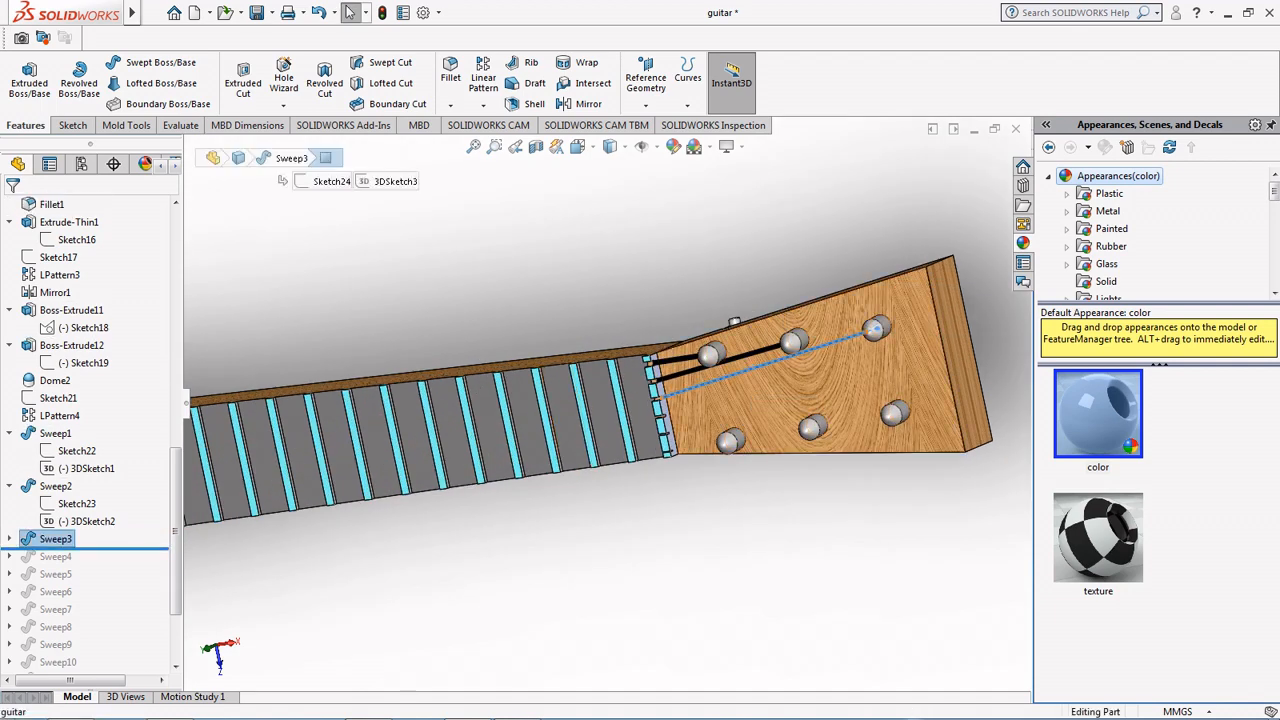
left_click(48, 539)
left_click(63, 487)
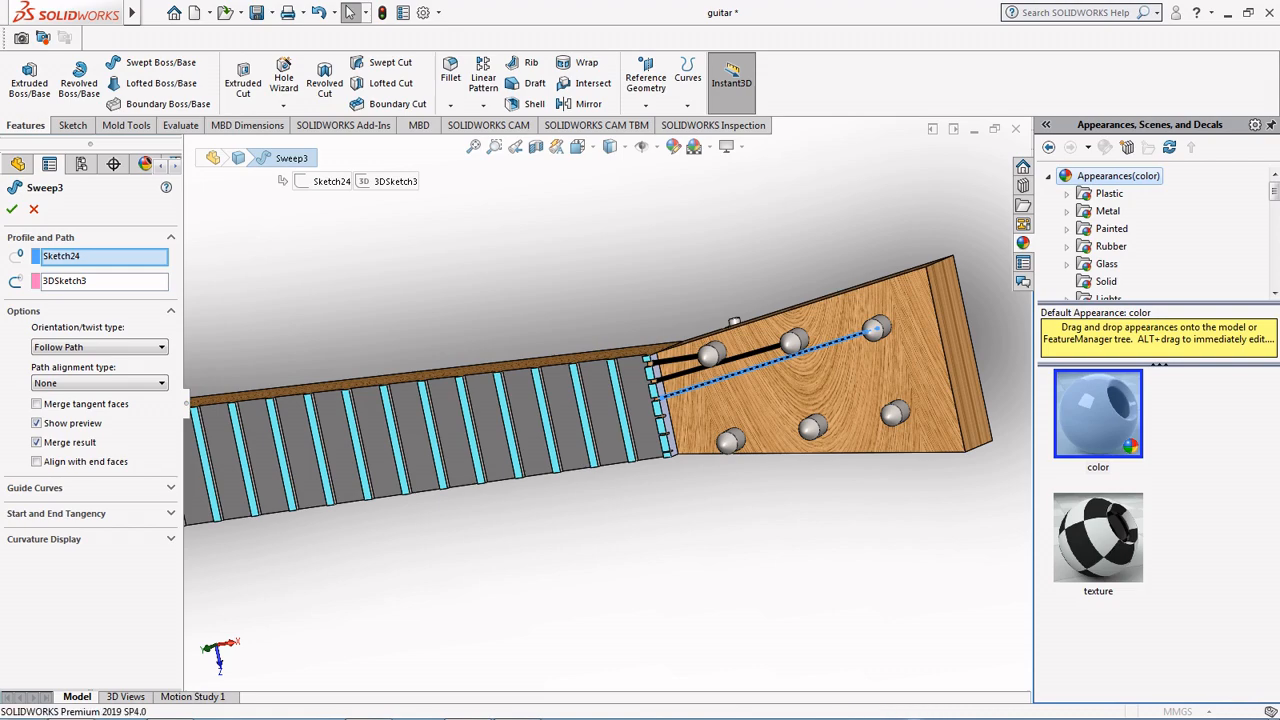
Step: Examine Sweep3's profile at the nut slot and its path end at the third tuning peg, and close the definition
scroll(695, 395, "down", 10)
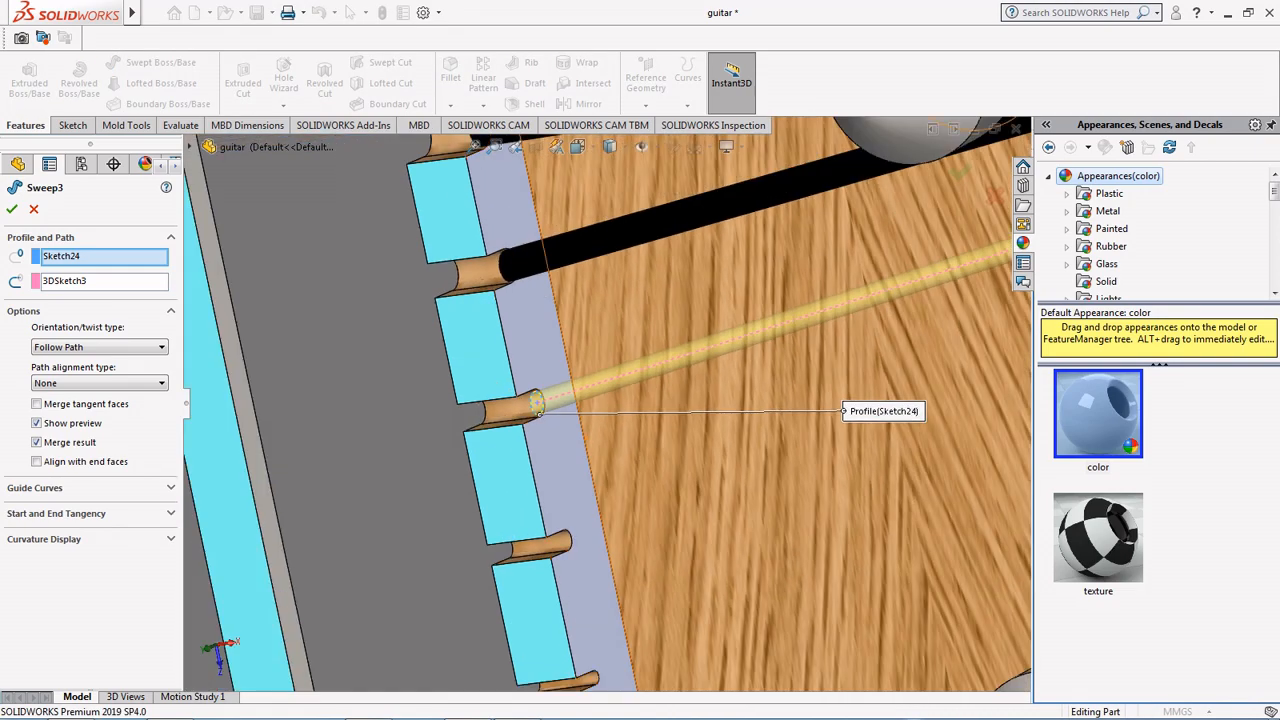
scroll(638, 435, "up", 8)
scroll(930, 295, "down", 10)
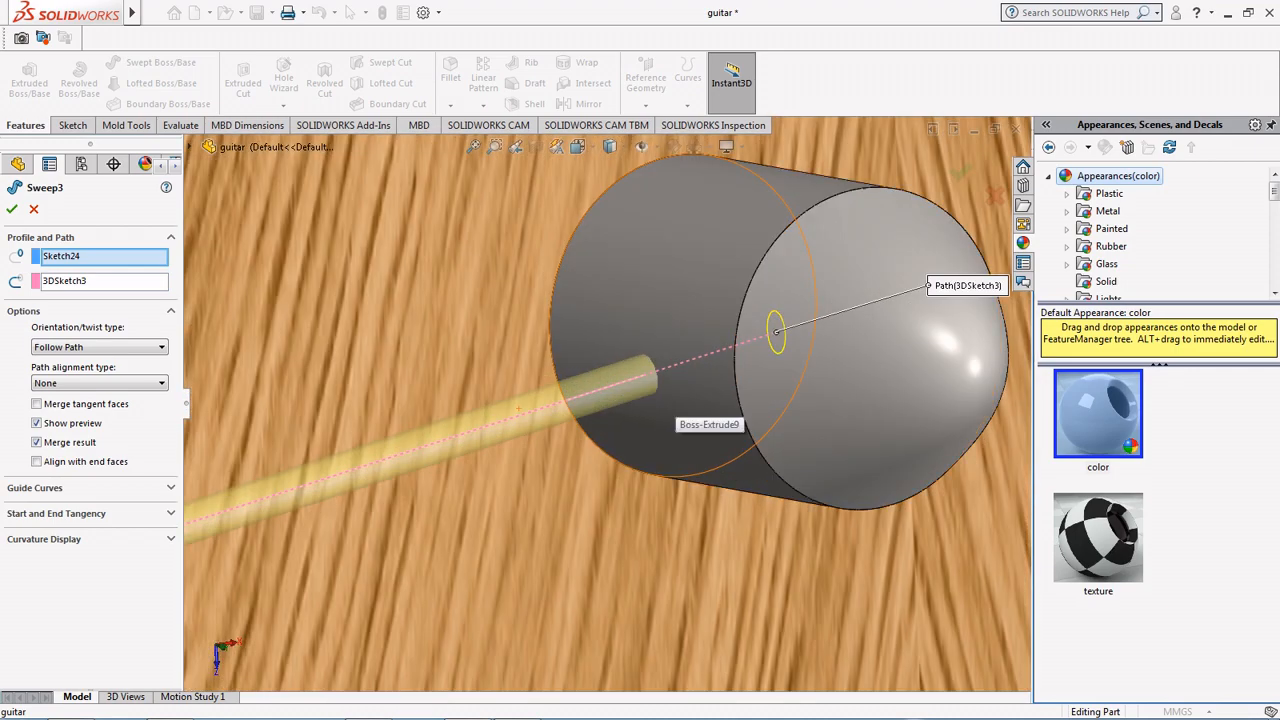
scroll(758, 408, "up", 12)
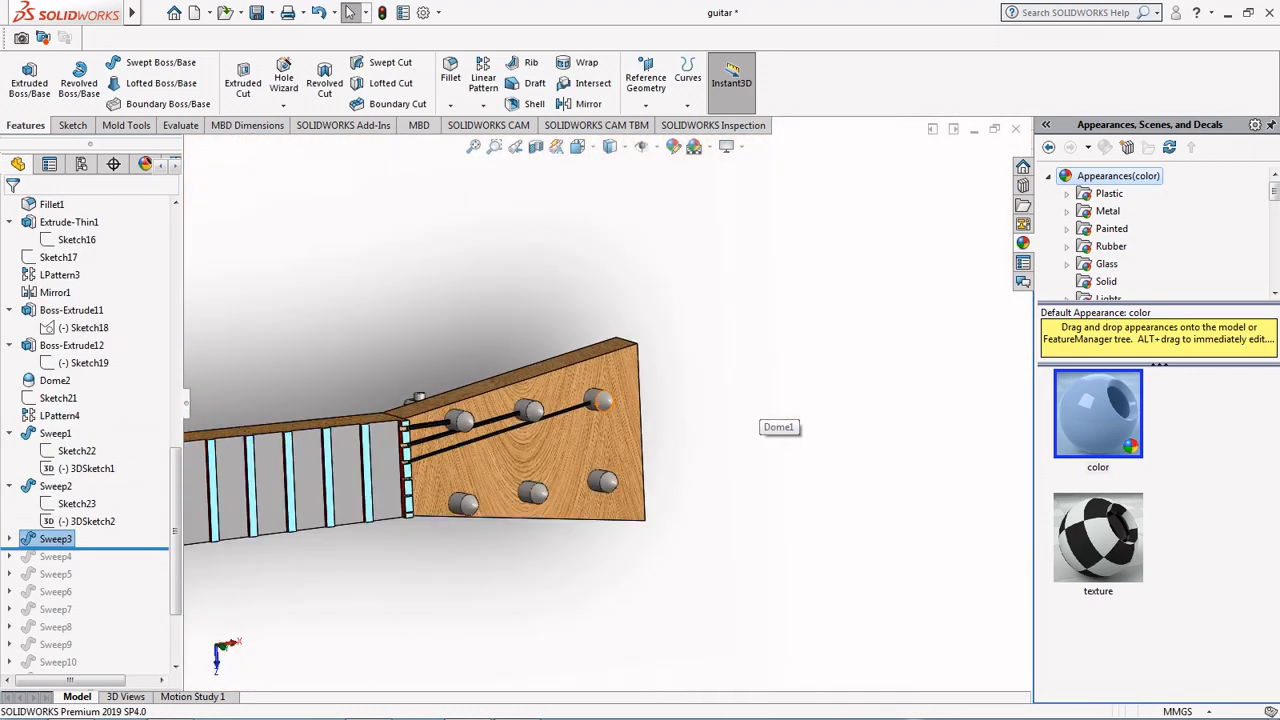
Step: Roll the history forward to include Sweep4, Sweep5 and Sweep6, and inspect the headstock strings where they meet the nut
scroll(486, 432, "down", 3)
middle_click_drag(534, 402, 500, 380)
scroll(540, 395, "down", 3)
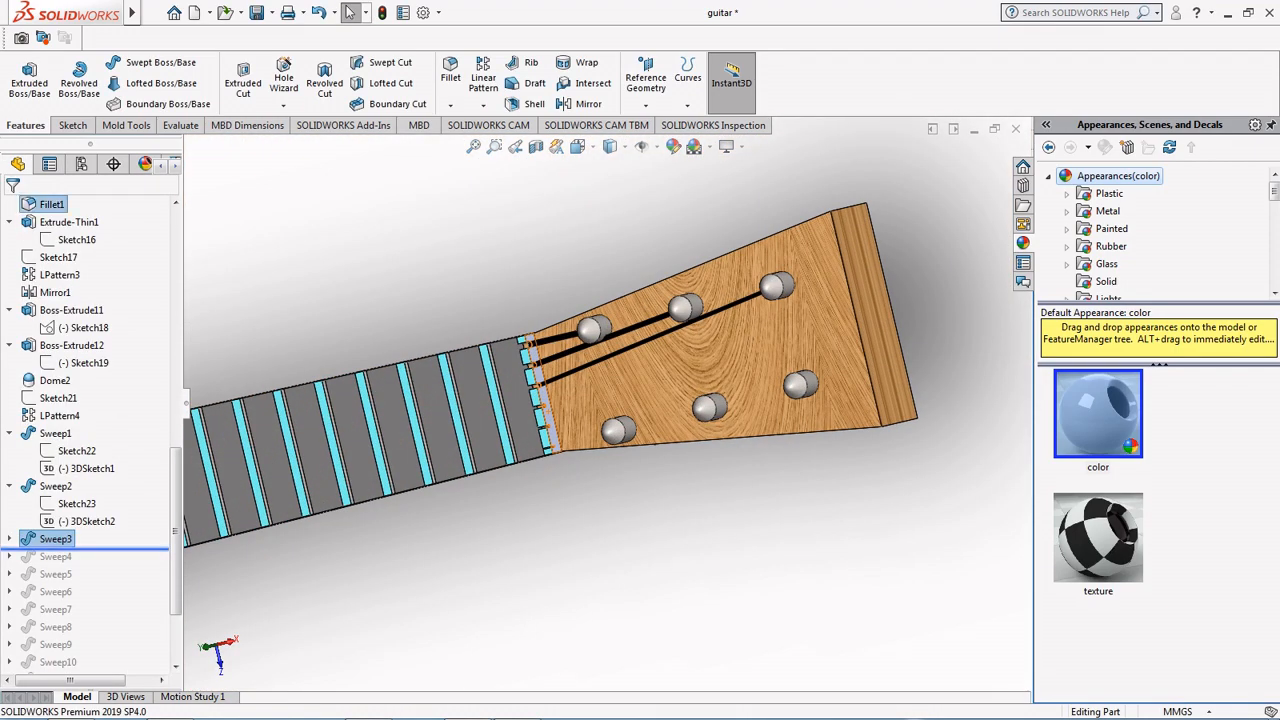
left_click_drag(176, 535, 176, 580)
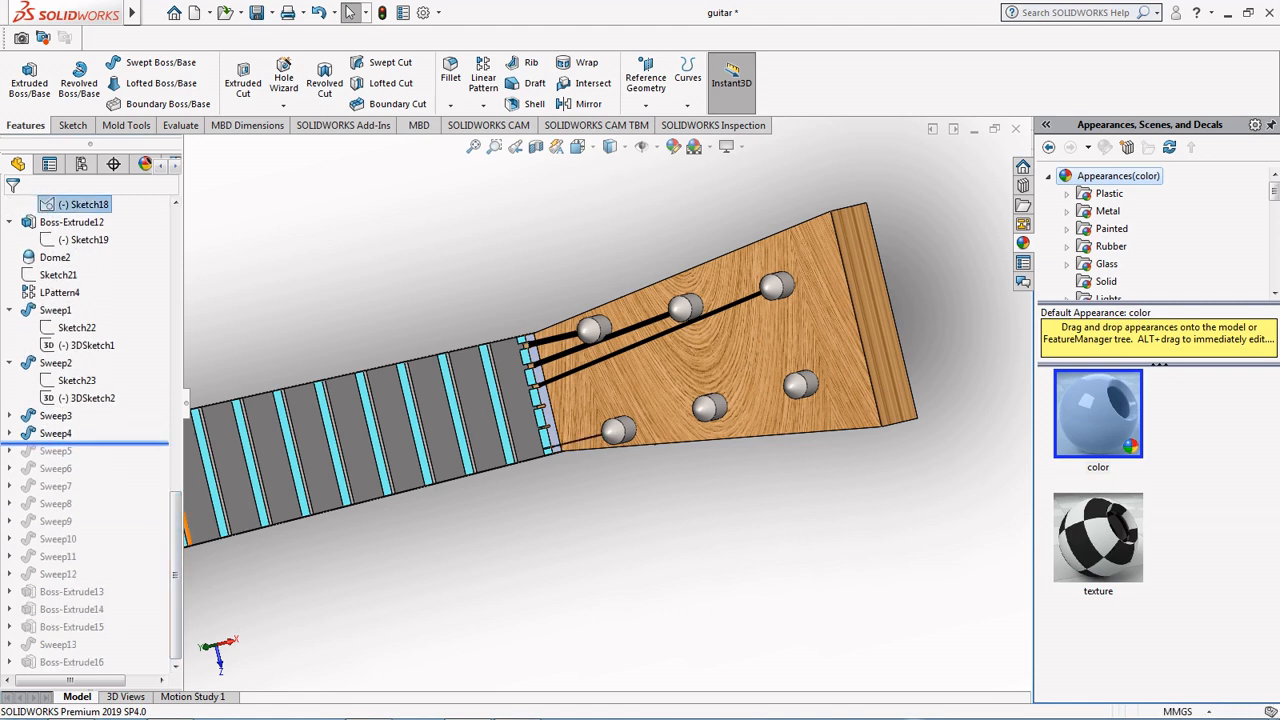
key("Down")
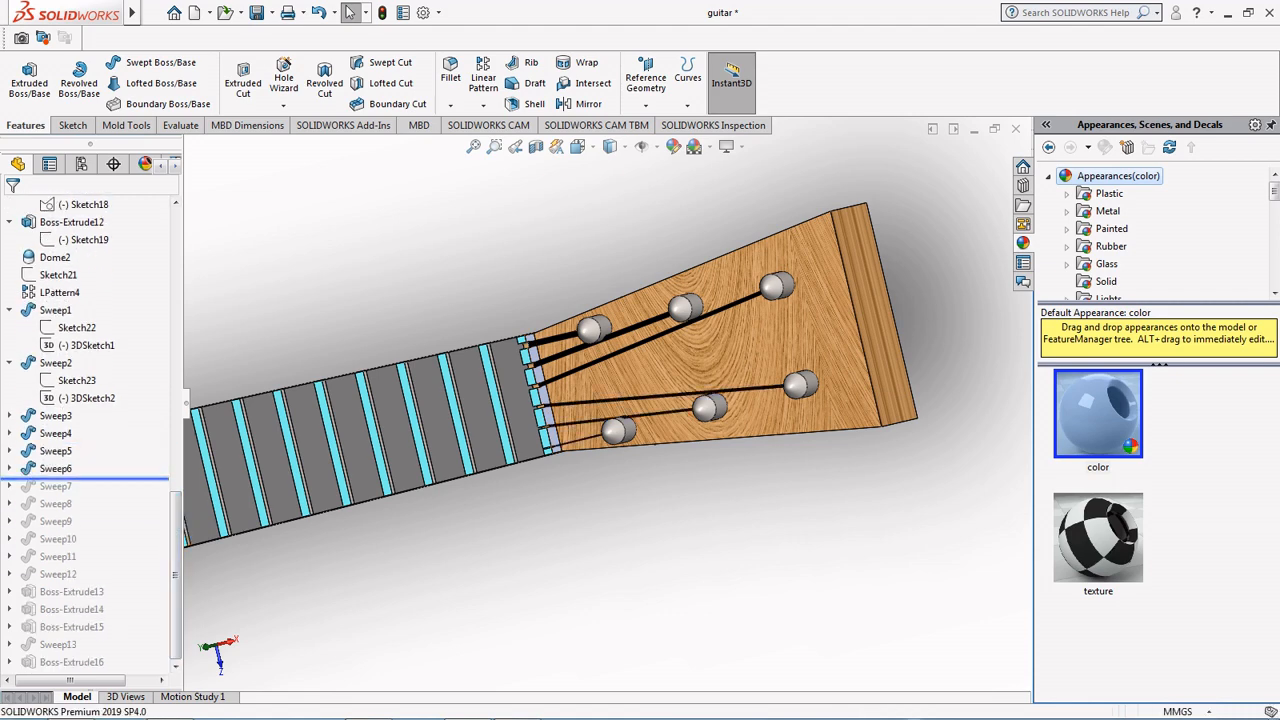
scroll(540, 392, "down", 8)
scroll(540, 392, "up", 4)
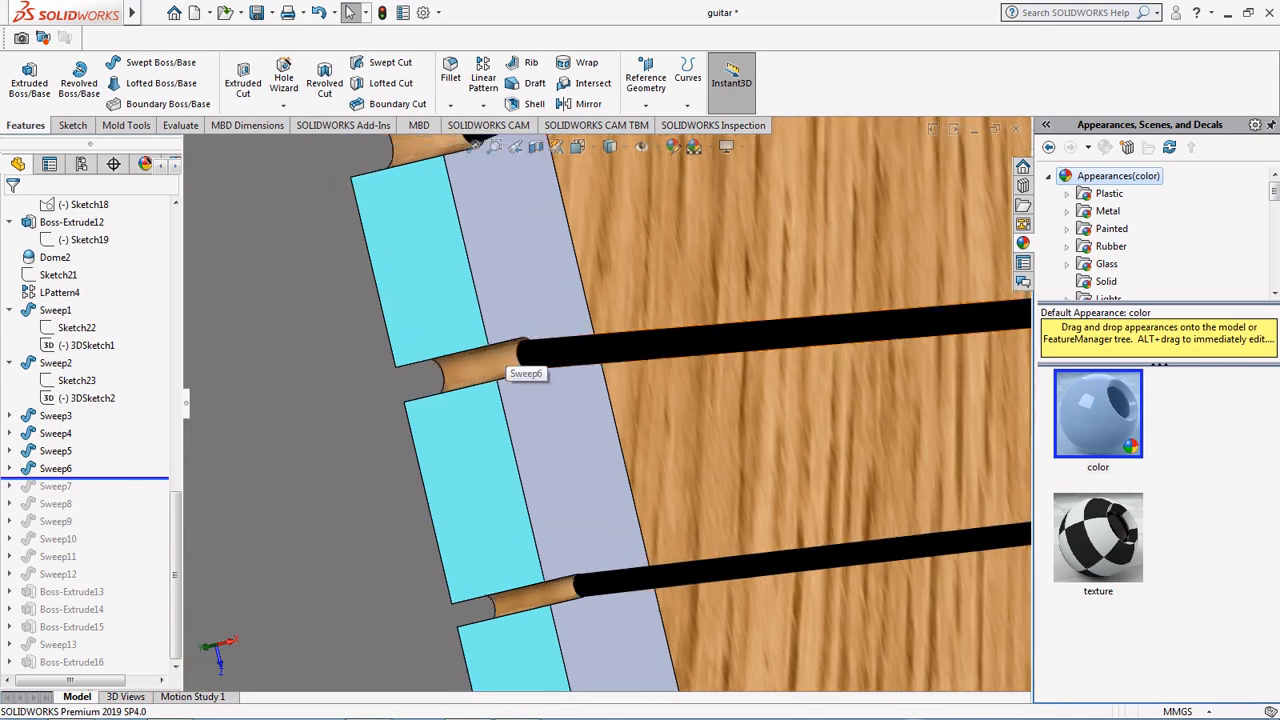
scroll(606, 622, "down", 3)
scroll(606, 622, "up", 5)
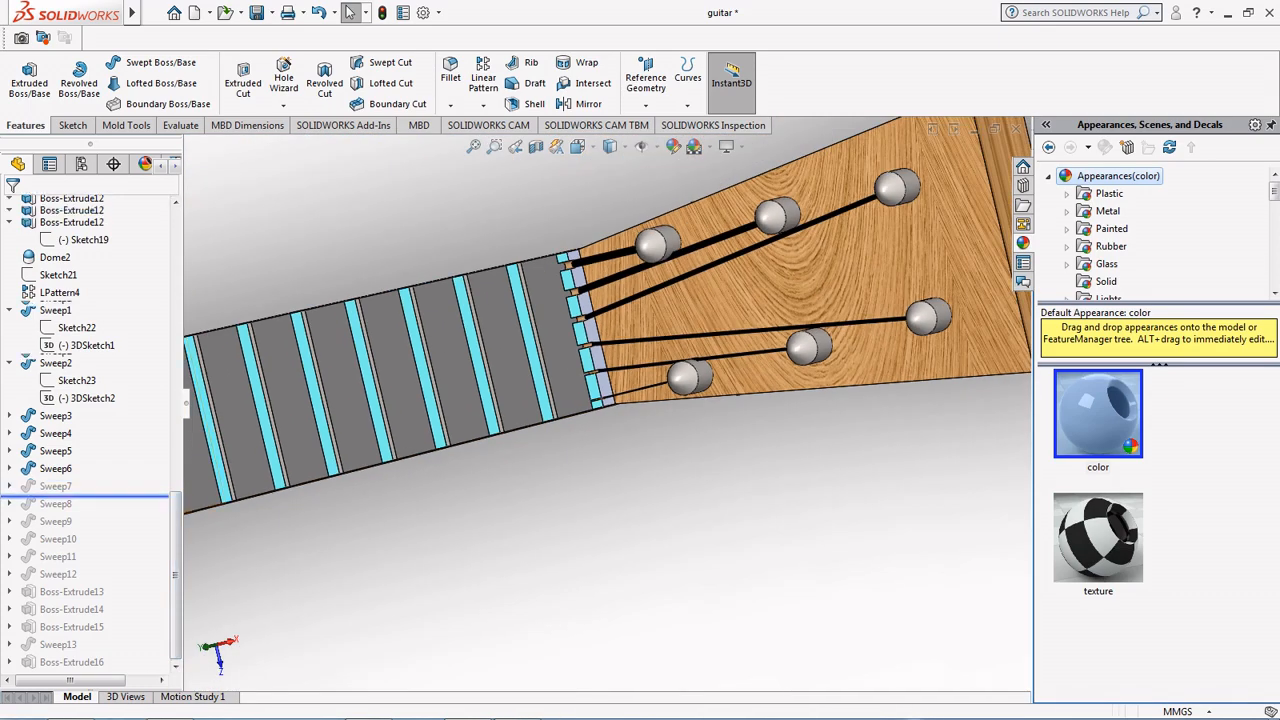
Step: Roll the history forward to include Sweep7, the first bridge-to-nut string, and show its profile Sketch28 and path 3DSketch7
scroll(608, 404, "up", 8)
scroll(360, 450, "down", 10)
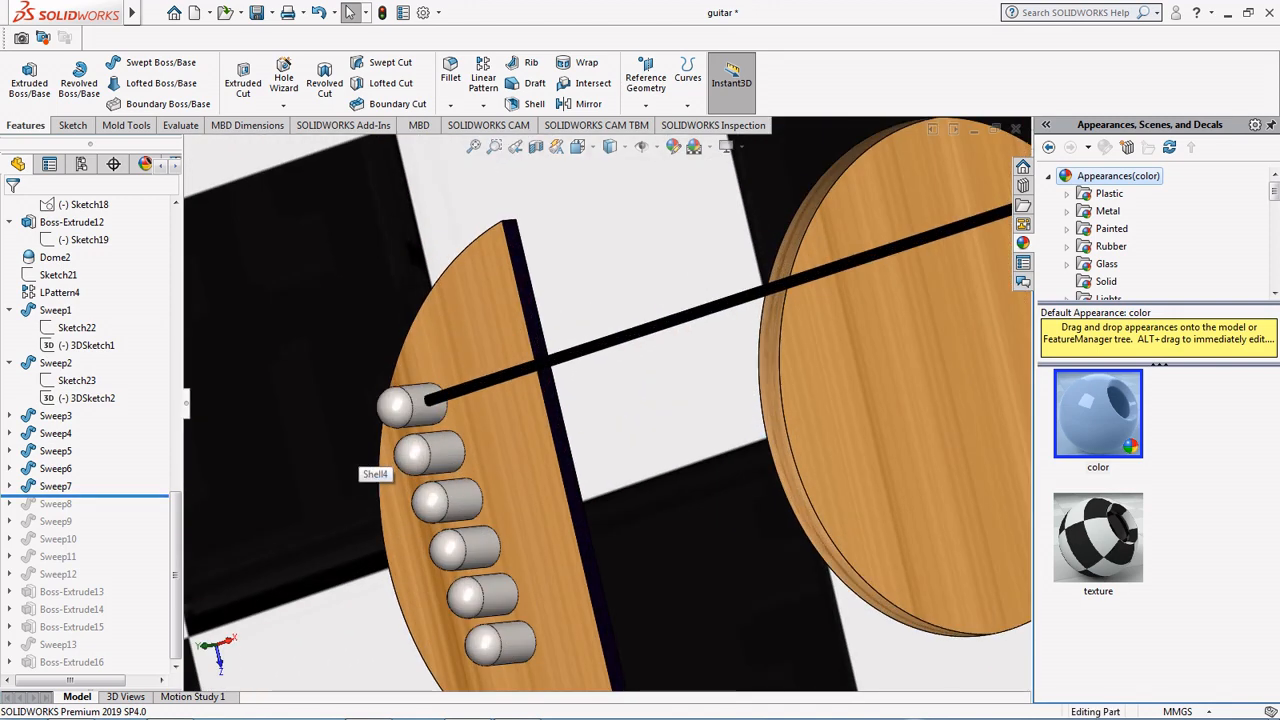
left_click(10, 486)
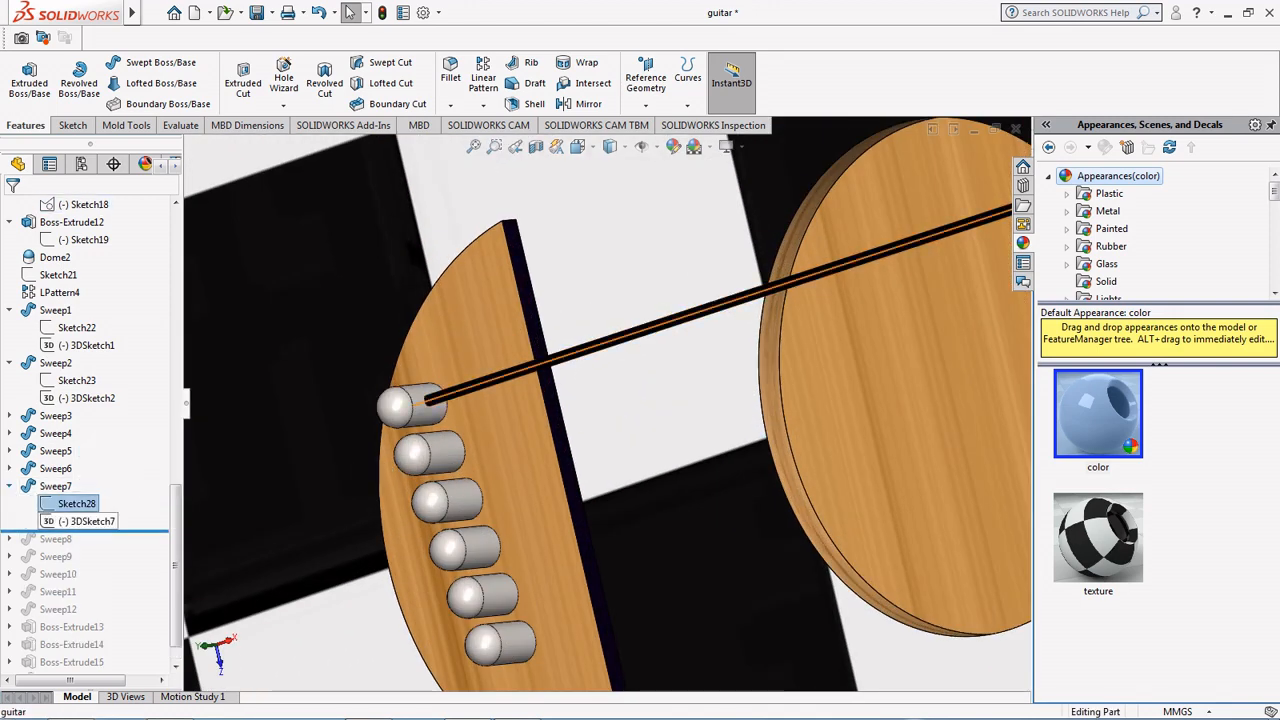
right_click(82, 521)
left_click(345, 300)
scroll(512, 276, "up", 7)
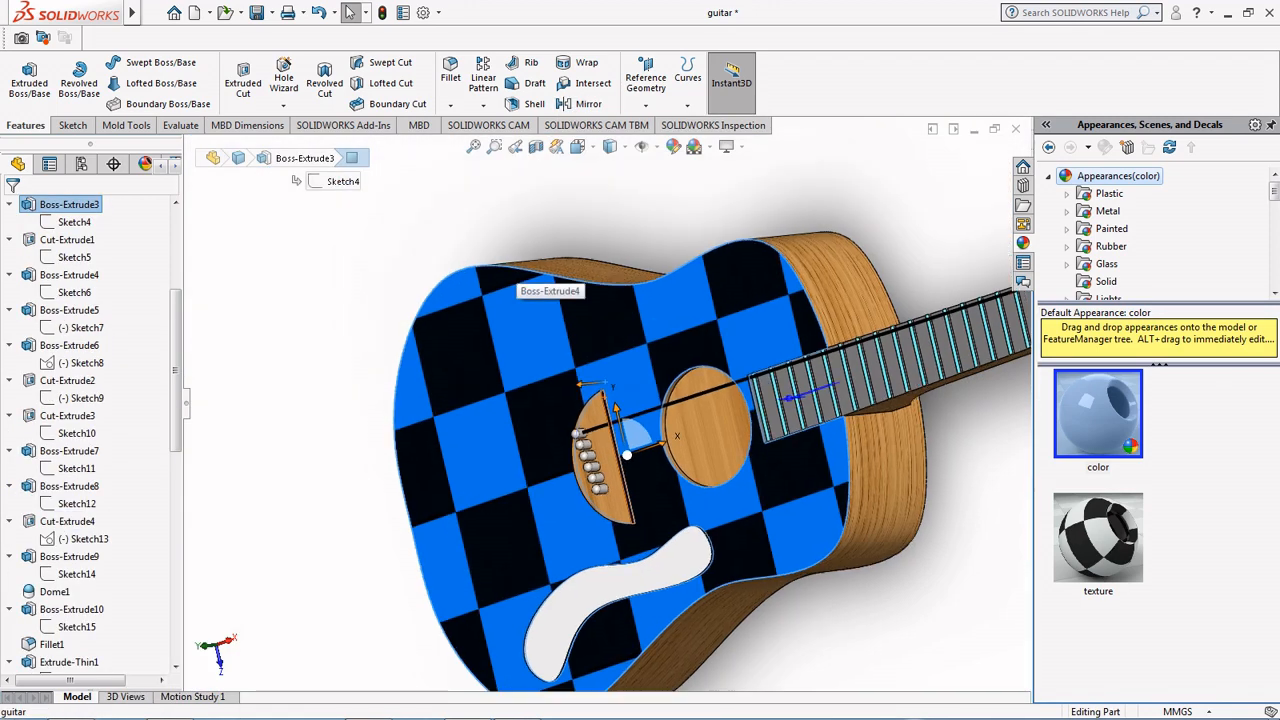
key("Escape")
Step: Roll the history forward to include Sweep8, the second string along the fretboard, and open its profile Sketch30 for editing
left_click_drag(175, 565, 175, 578)
left_click_drag(85, 496, 85, 514)
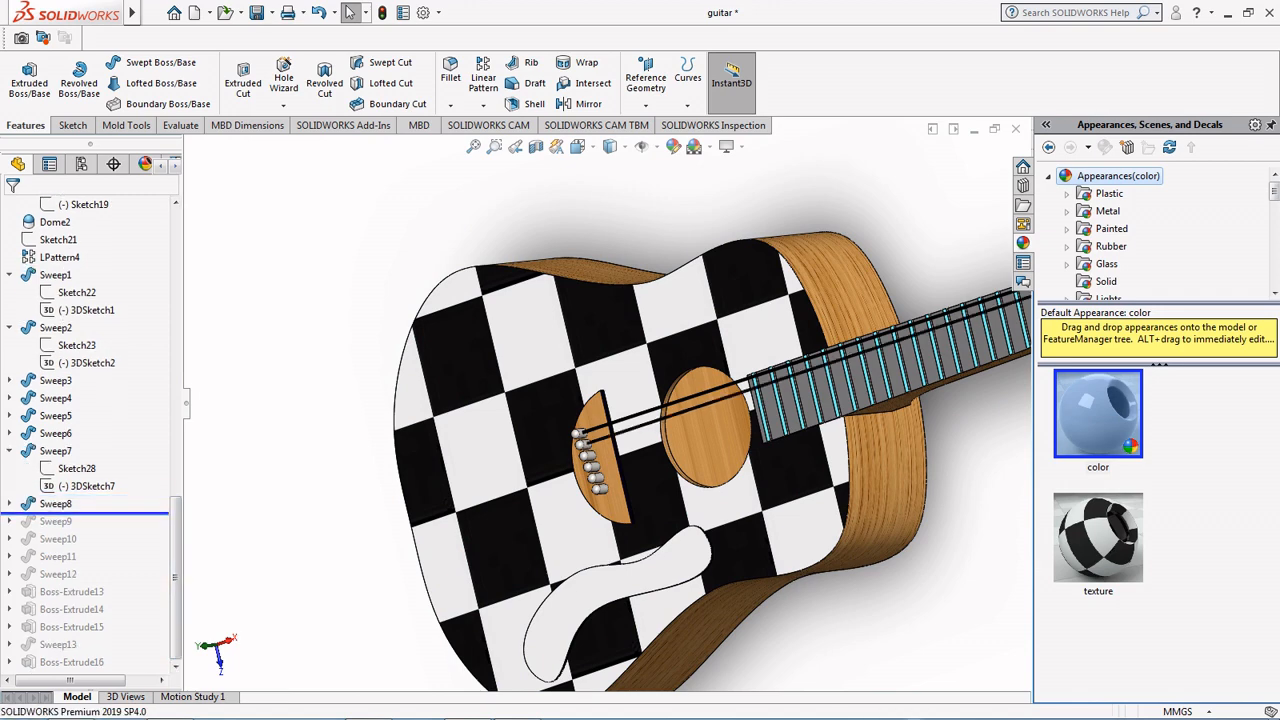
scroll(657, 515, "up", 2)
right_click(7, 511)
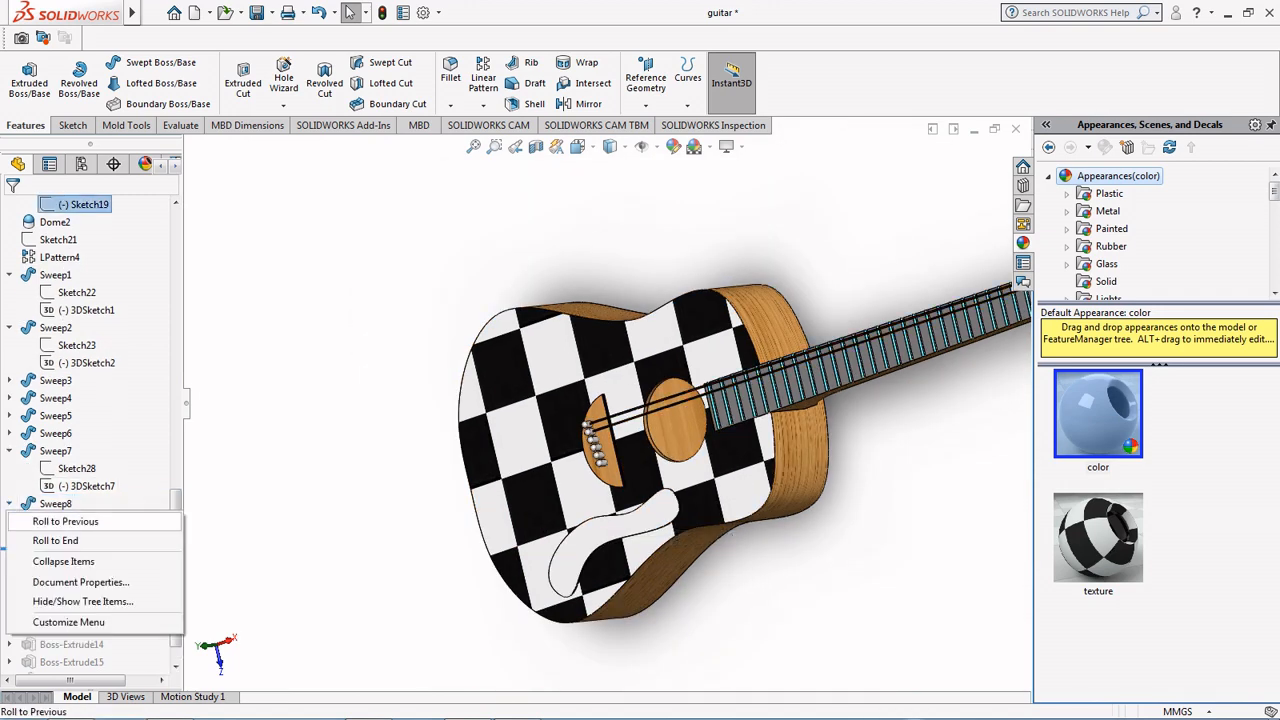
left_click(9, 504)
double_click(74, 521)
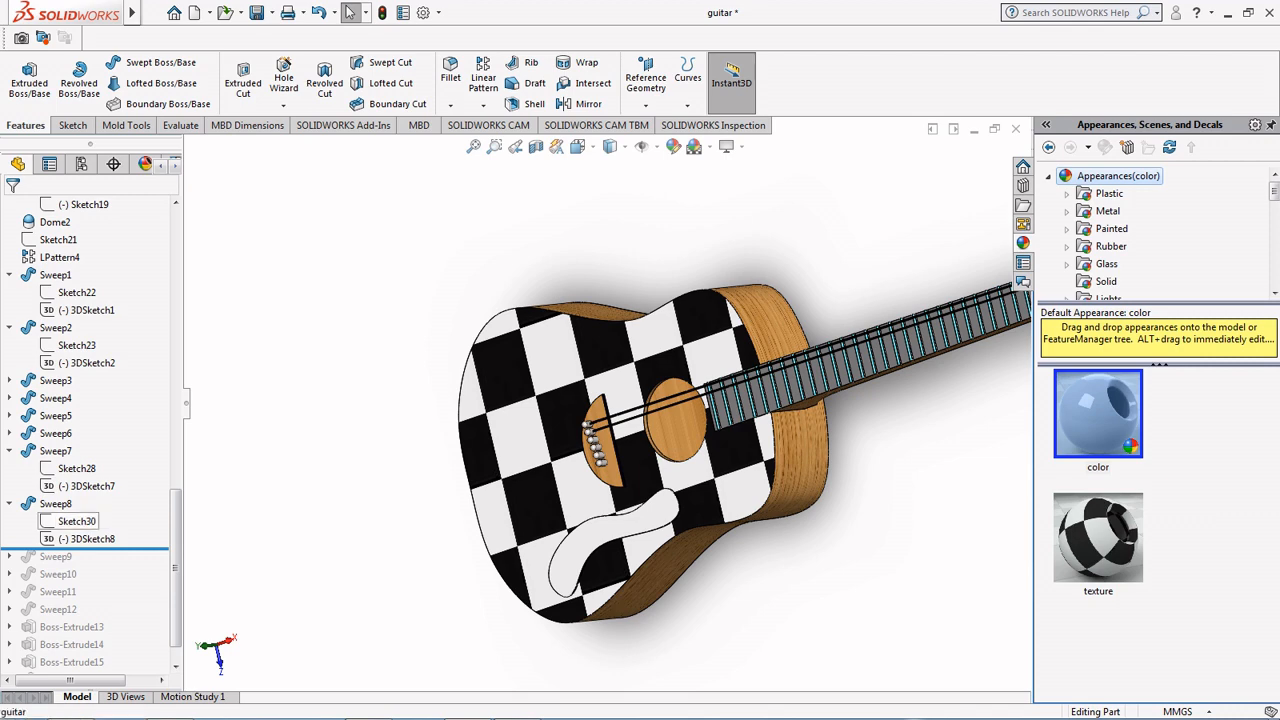
left_click(74, 521)
left_click(86, 474)
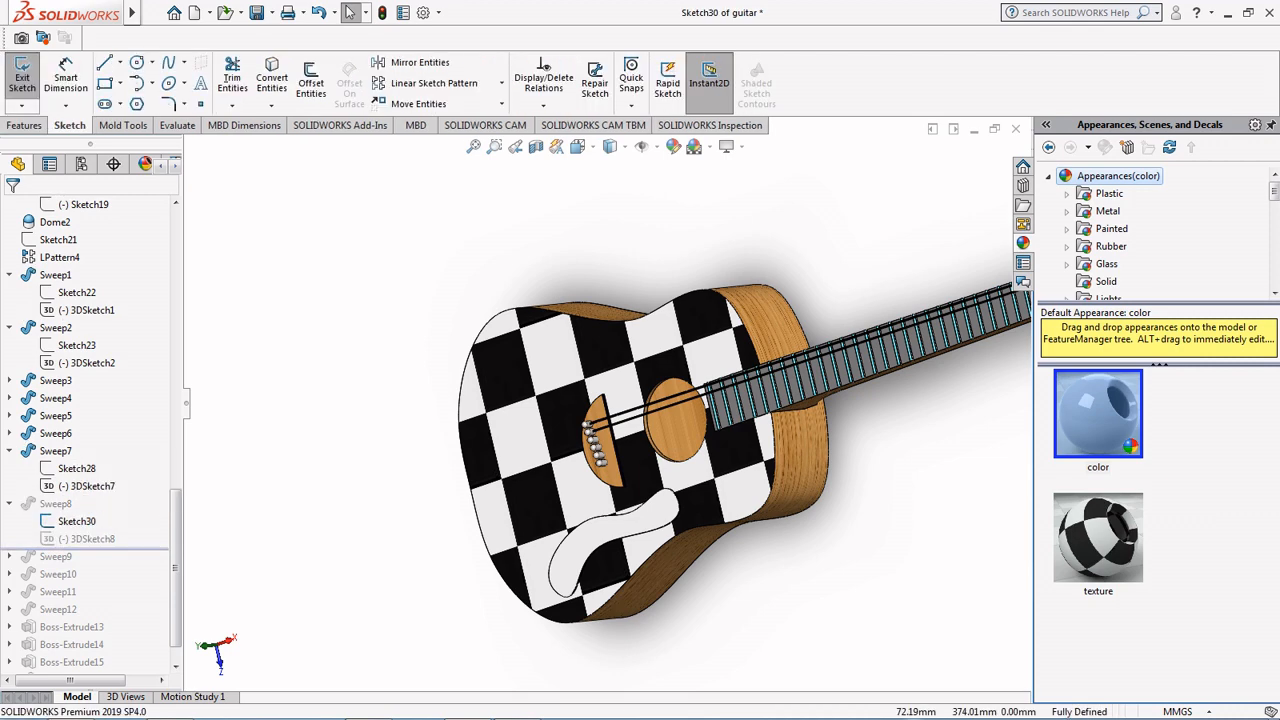
Step: Review Sketch30 at the second slot of the nut and exit the sketch
scroll(727, 408, "up", 2)
scroll(890, 343, "down", 14)
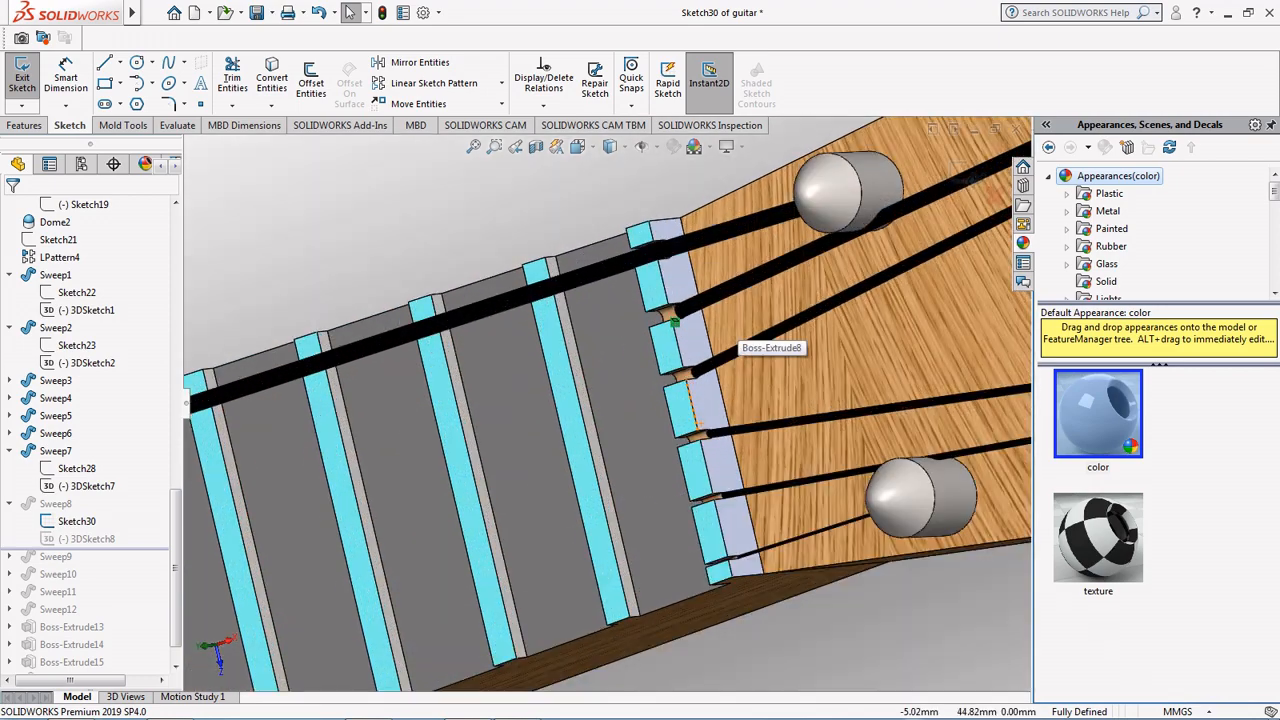
scroll(728, 330, "up", 10)
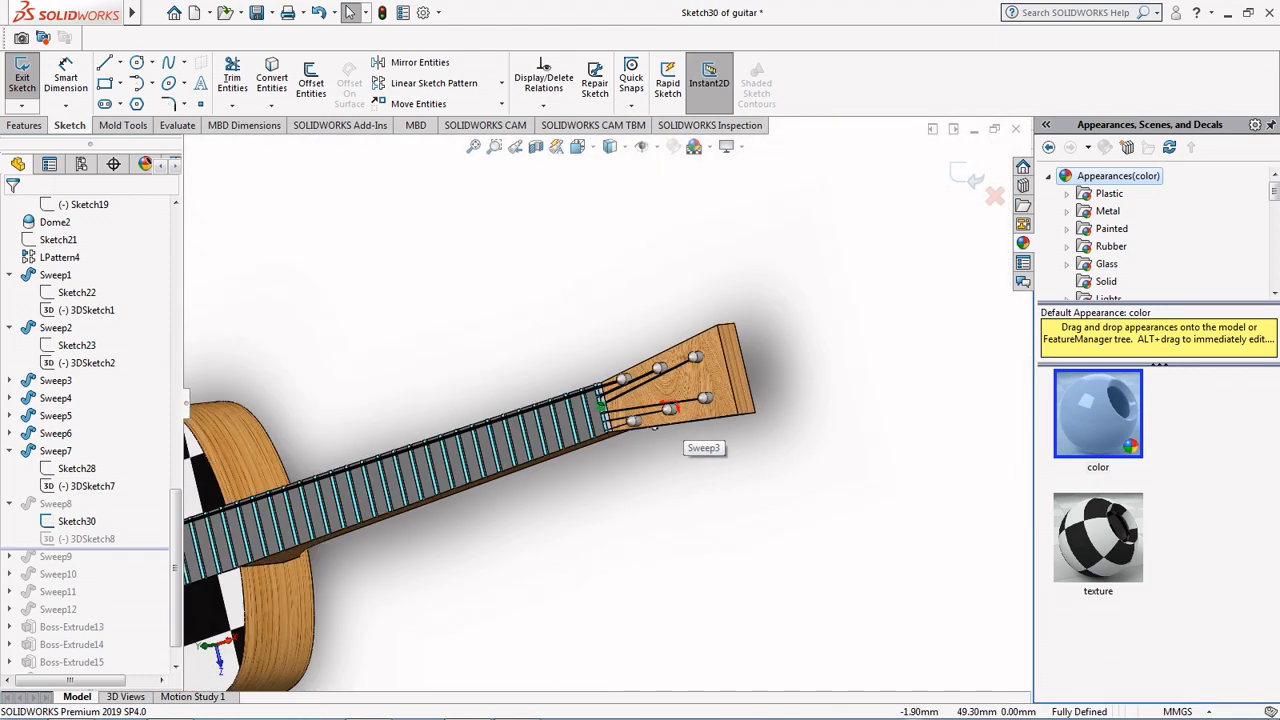
key("ctrl+b")
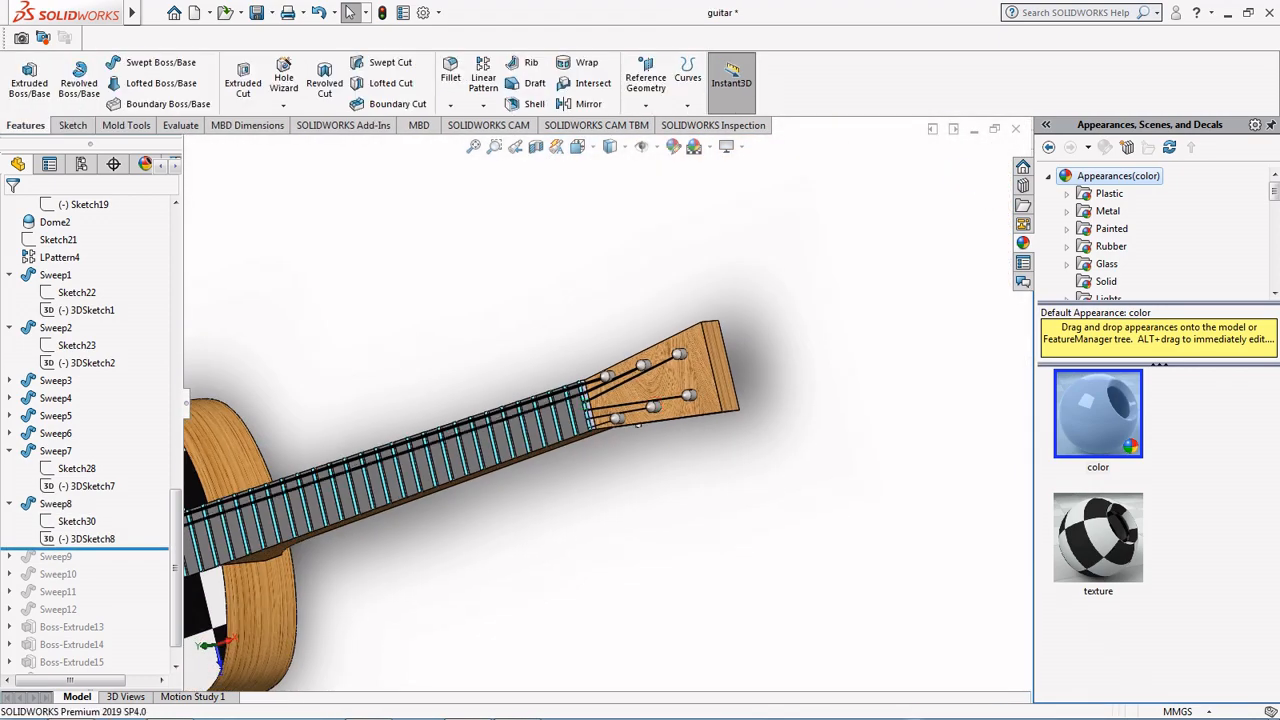
Step: Roll the history forward to include Sweep9 and inspect this third string from the bridge to the nut
scroll(615, 412, "up", 5)
scroll(330, 520, "down", 2)
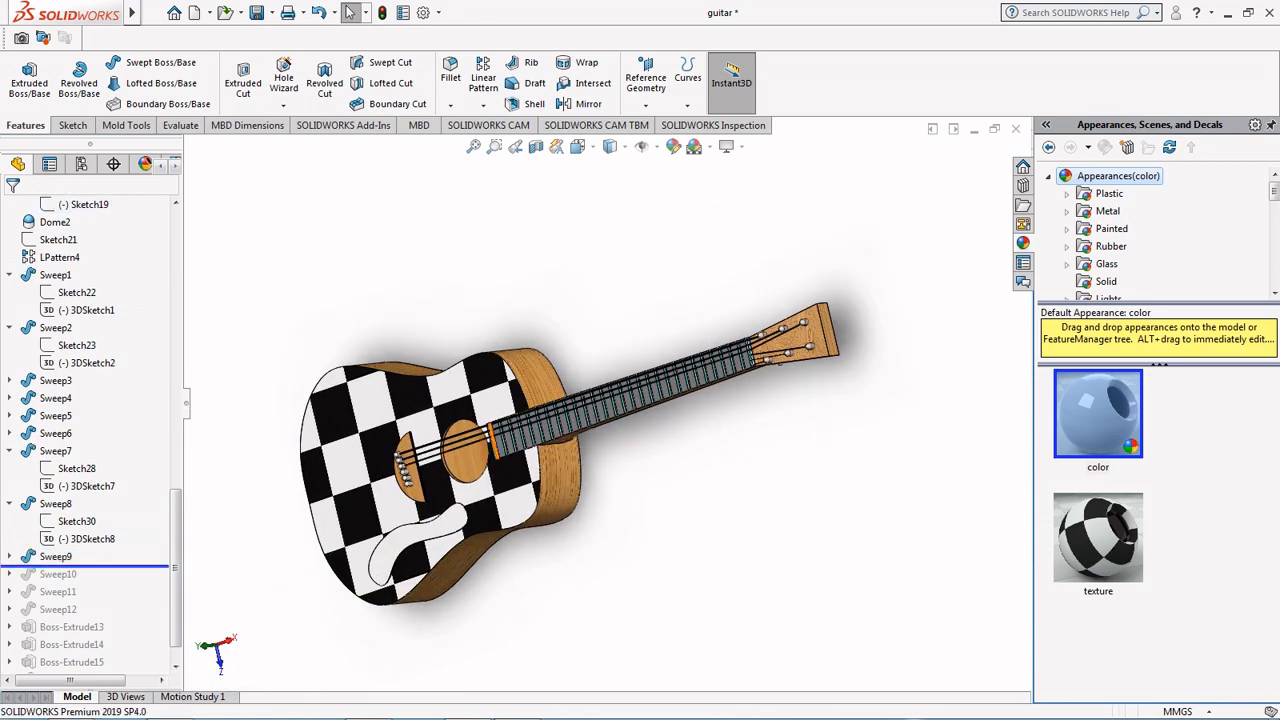
scroll(385, 504, "down", 8)
left_click(56, 556)
scroll(515, 478, "up", 6)
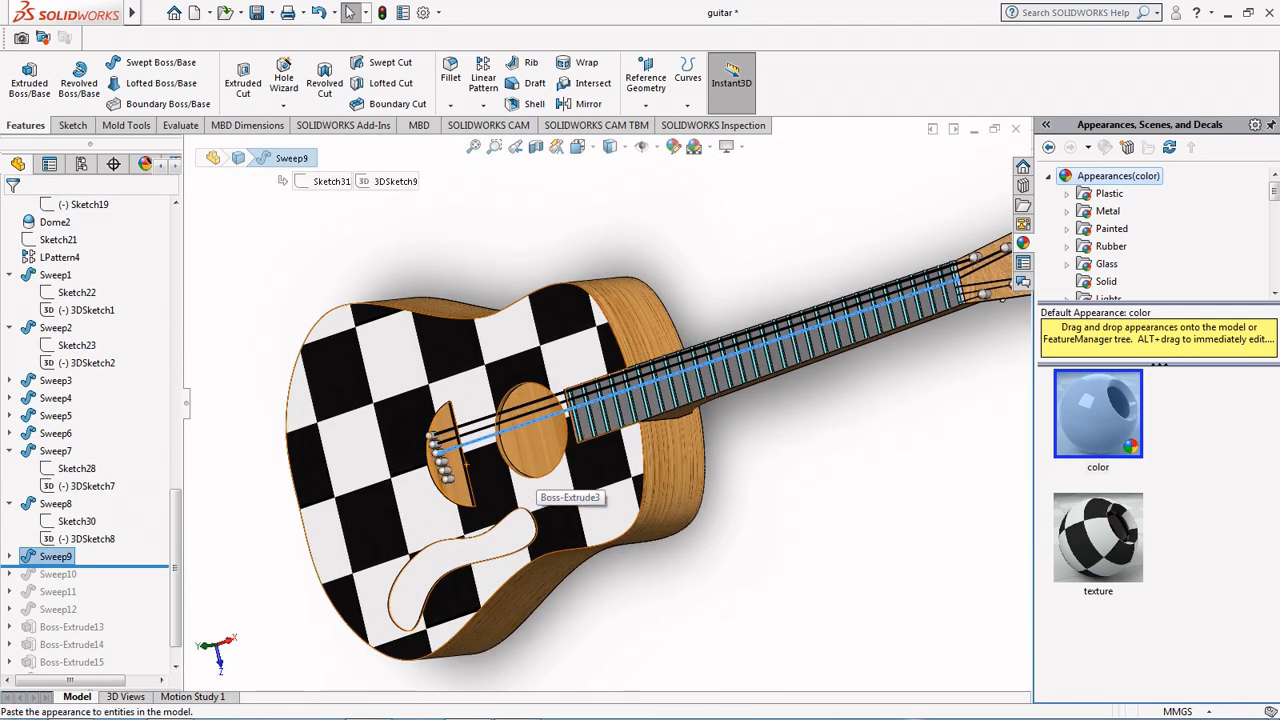
scroll(985, 274, "down", 9)
scroll(577, 420, "up", 6)
key("Escape")
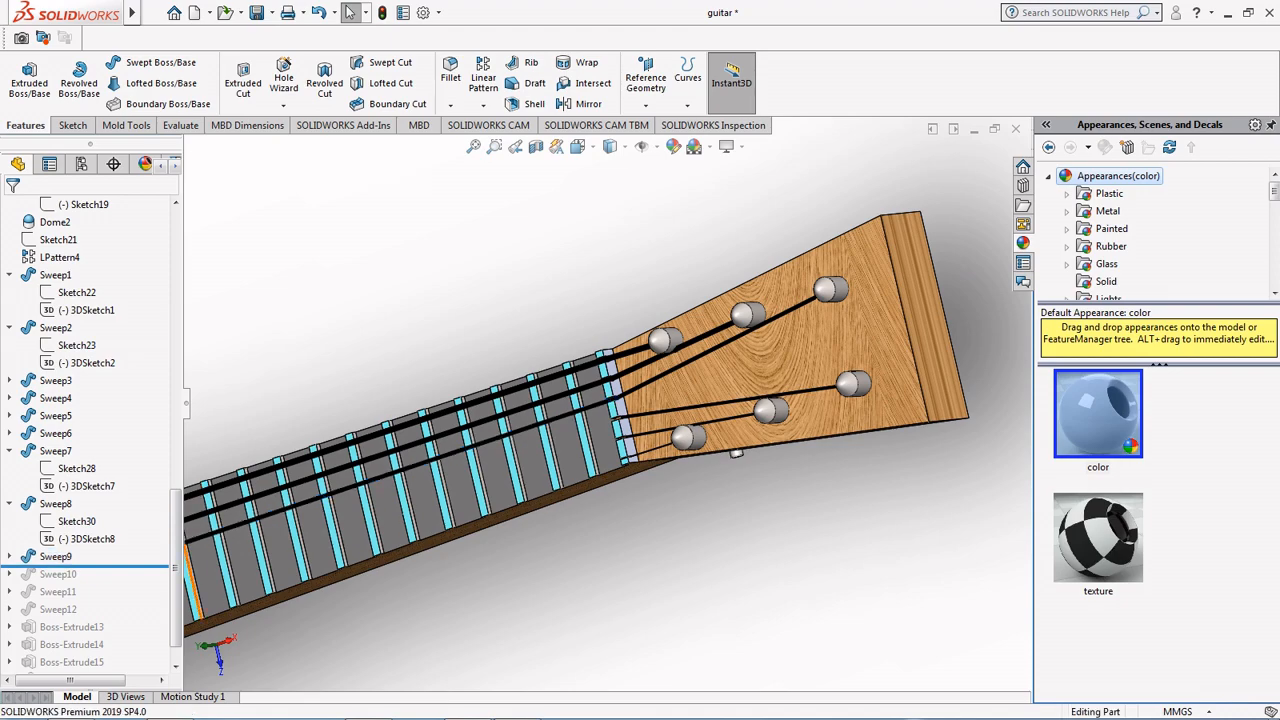
Step: Roll the history forward to include Sweep10 and inspect the fourth string at its bridge pin and nut slot
left_click_drag(175, 572, 175, 588)
left_click_drag(108, 532, 108, 549)
scroll(608, 405, "up", 7)
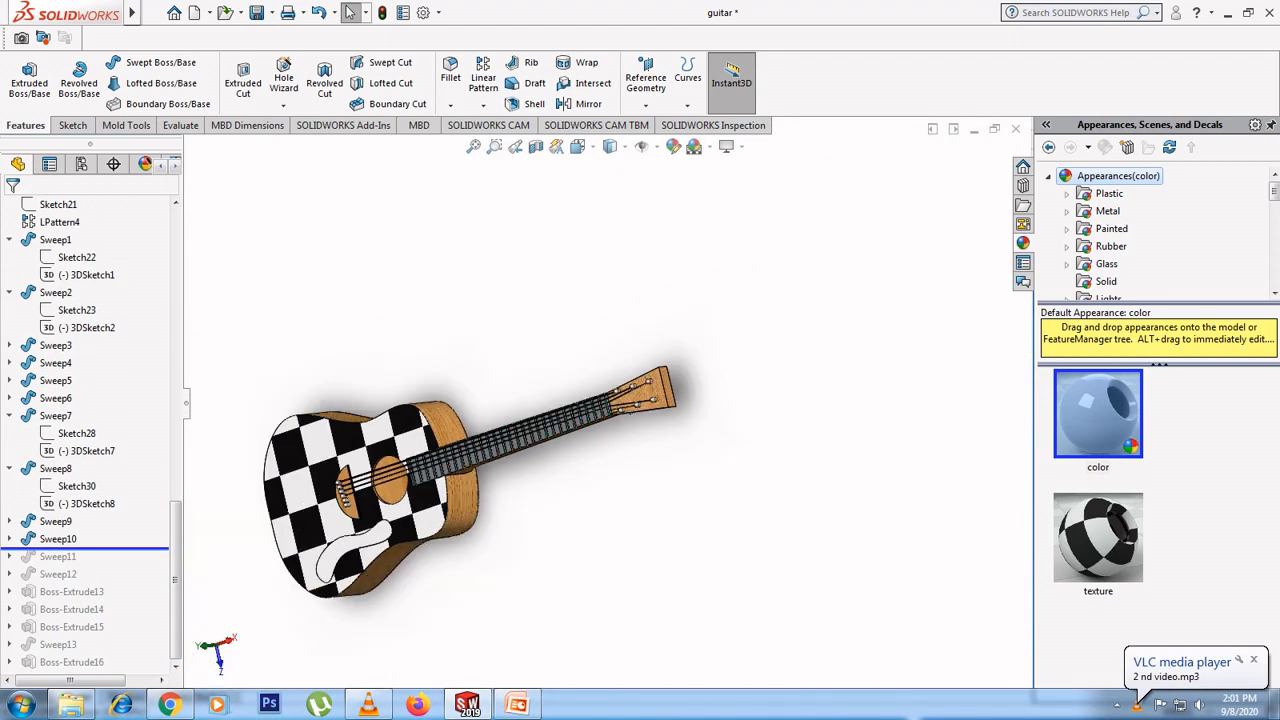
scroll(360, 500, "down", 8)
left_click(58, 539)
scroll(395, 445, "down", 5)
scroll(480, 480, "up", 8)
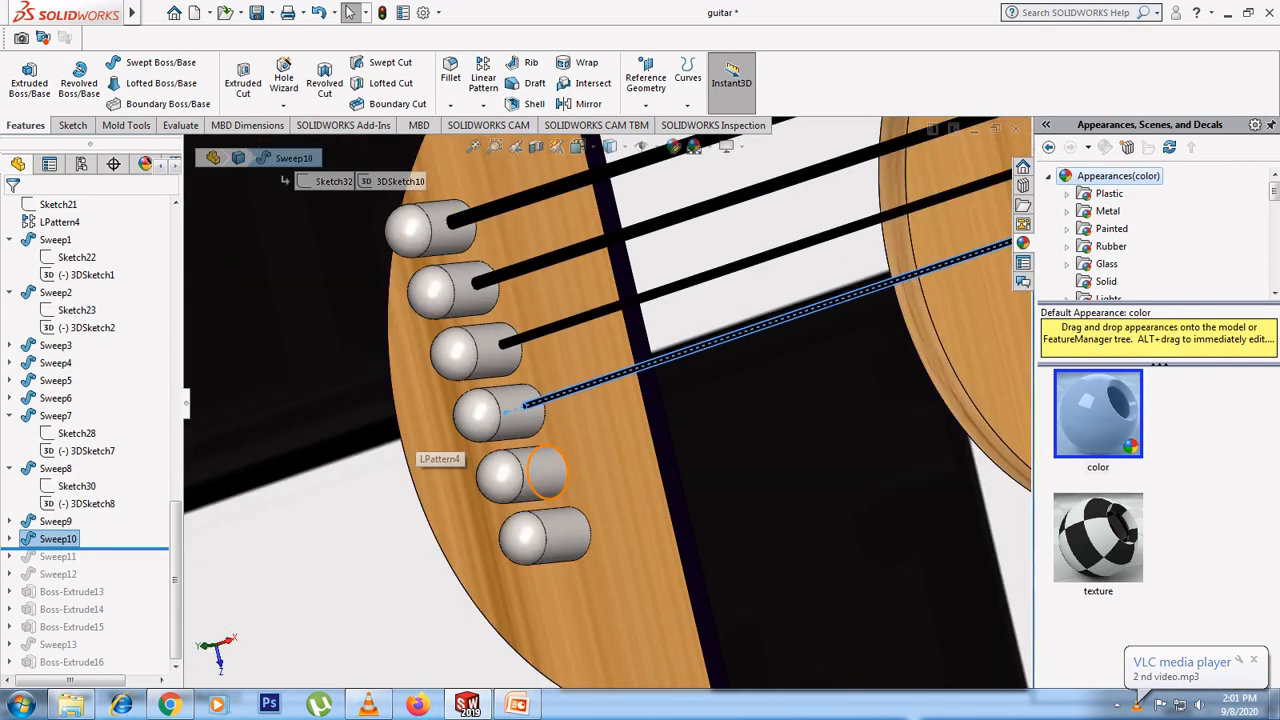
scroll(515, 500, "down", 7)
scroll(508, 498, "down", 2)
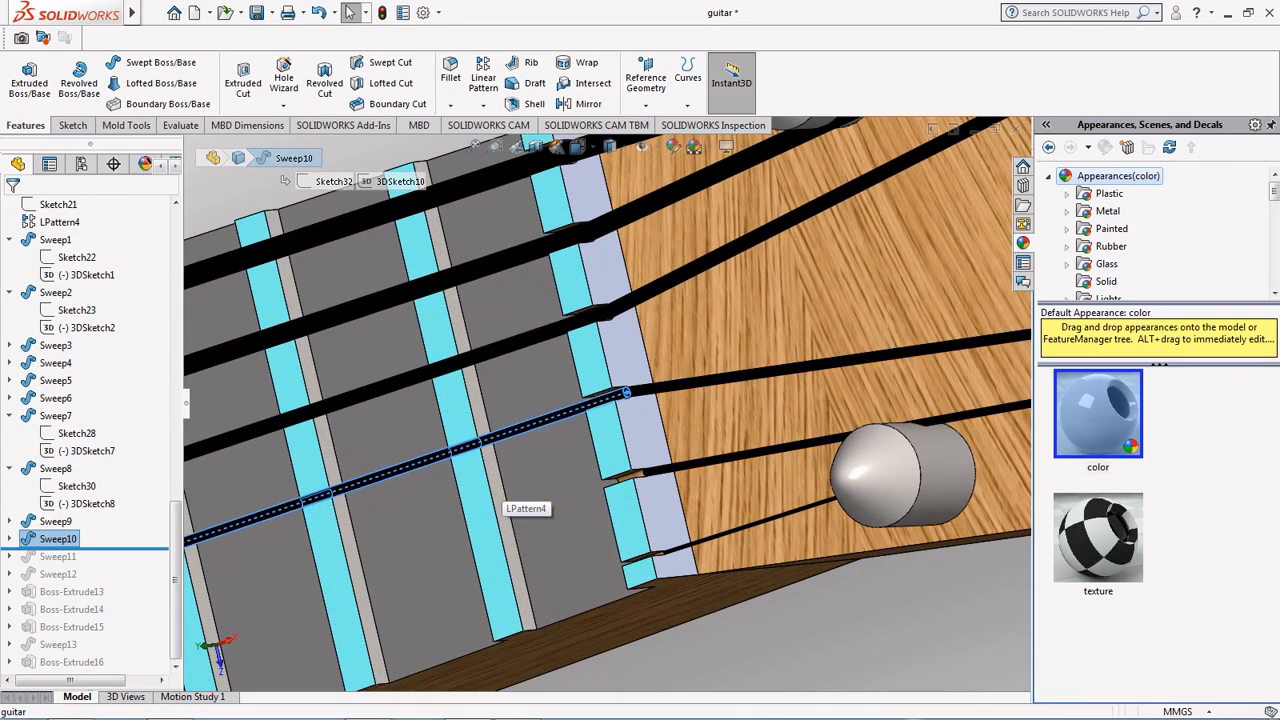
Step: Roll the history forward to include Sweep11 and inspect the fifth string from the bridge to the nut
scroll(600, 415, "up", 8)
scroll(285, 545, "down", 5)
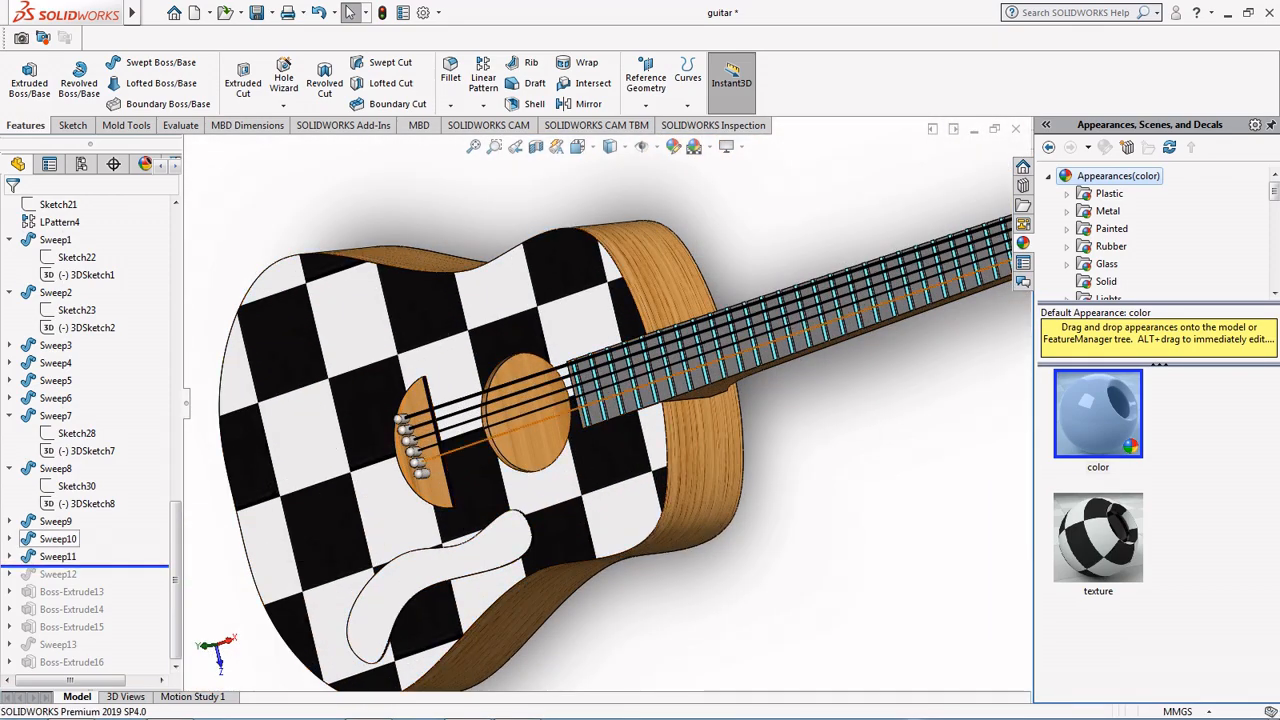
left_click(58, 556)
scroll(404, 472, "down", 7)
scroll(620, 404, "up", 9)
scroll(940, 296, "down", 3)
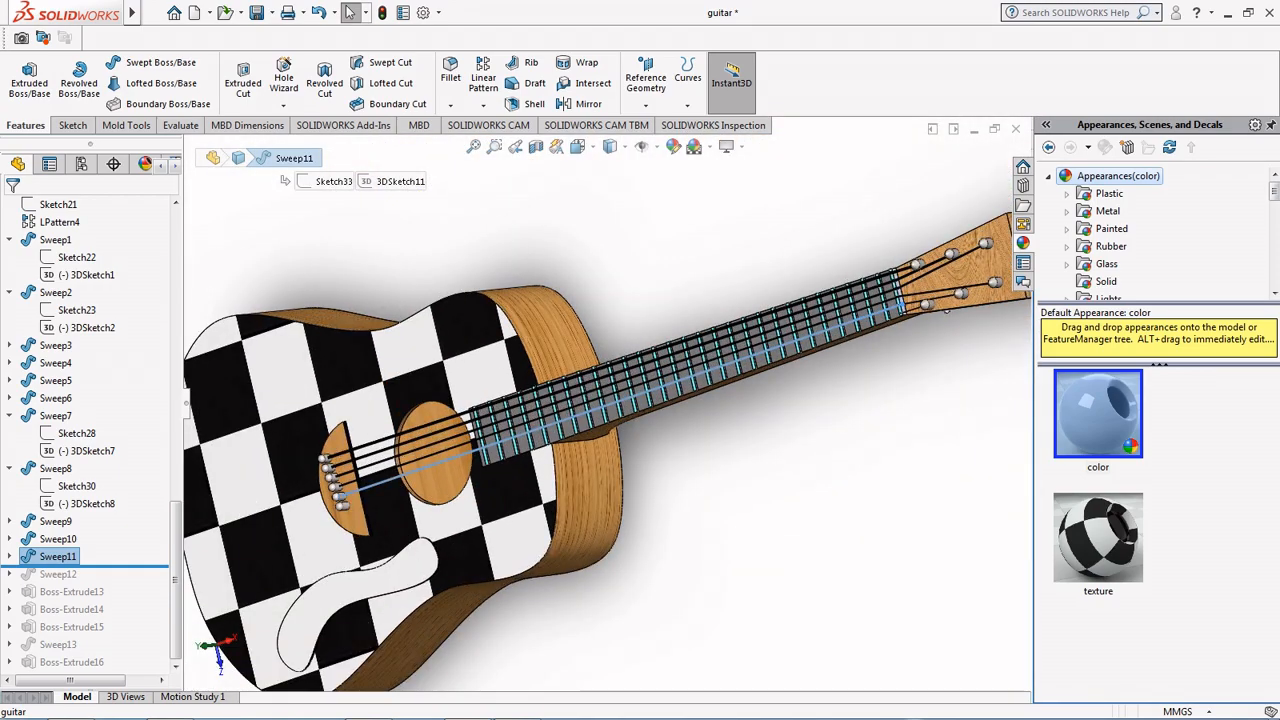
scroll(946, 310, "down", 5)
scroll(757, 432, "up", 9)
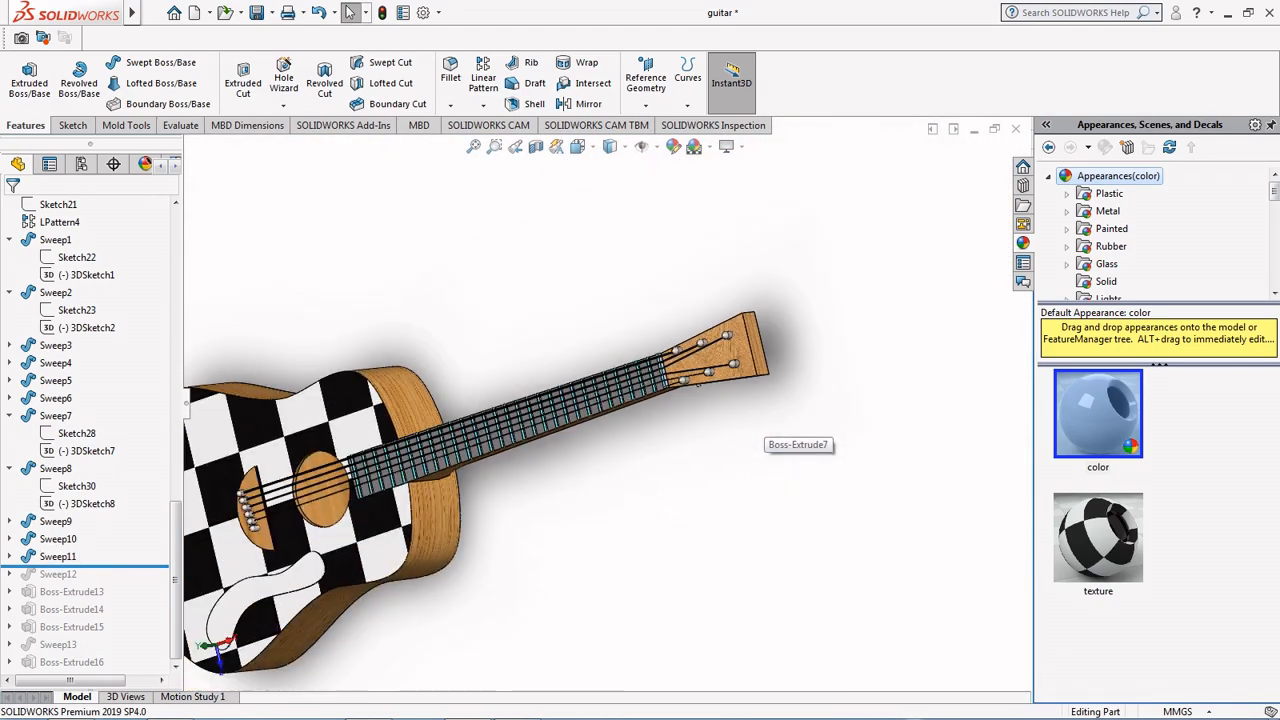
Step: Roll the history forward to include Sweep12 and inspect the sixth string at the last bridge pin and the nut
scroll(760, 432, "down", 3)
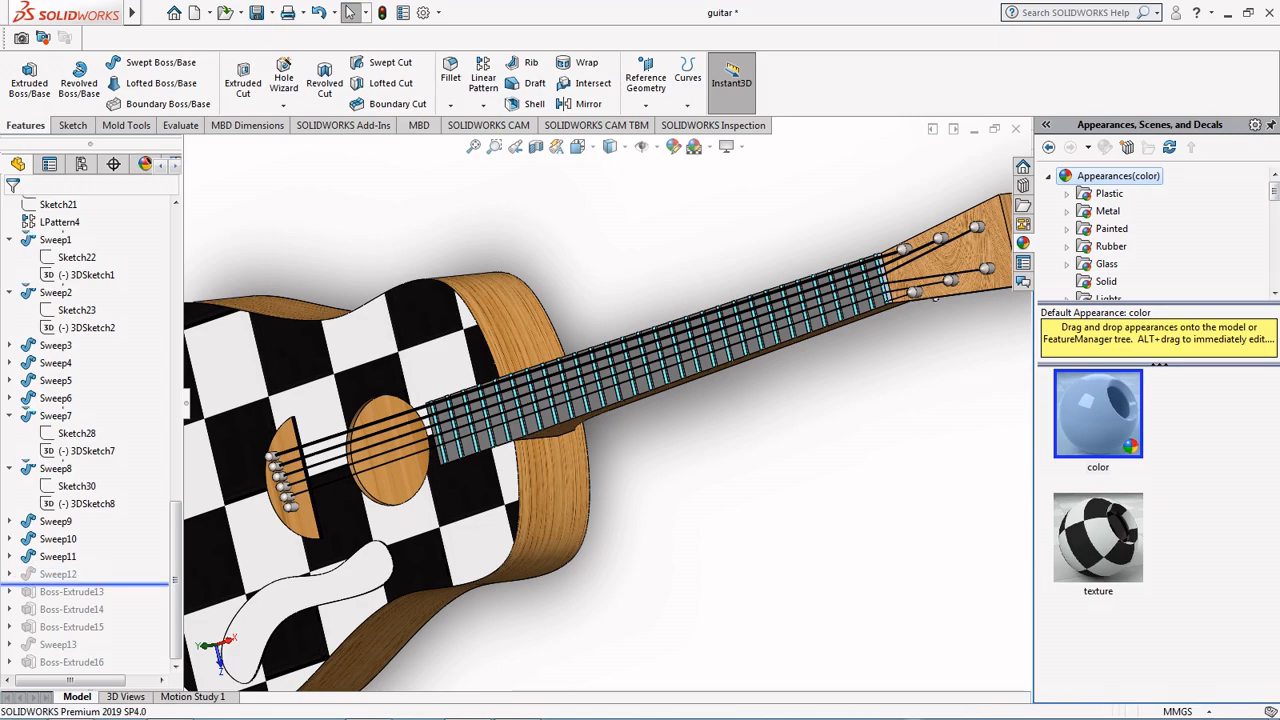
scroll(290, 513, "down", 9)
left_click(443, 408)
scroll(490, 484, "up", 8)
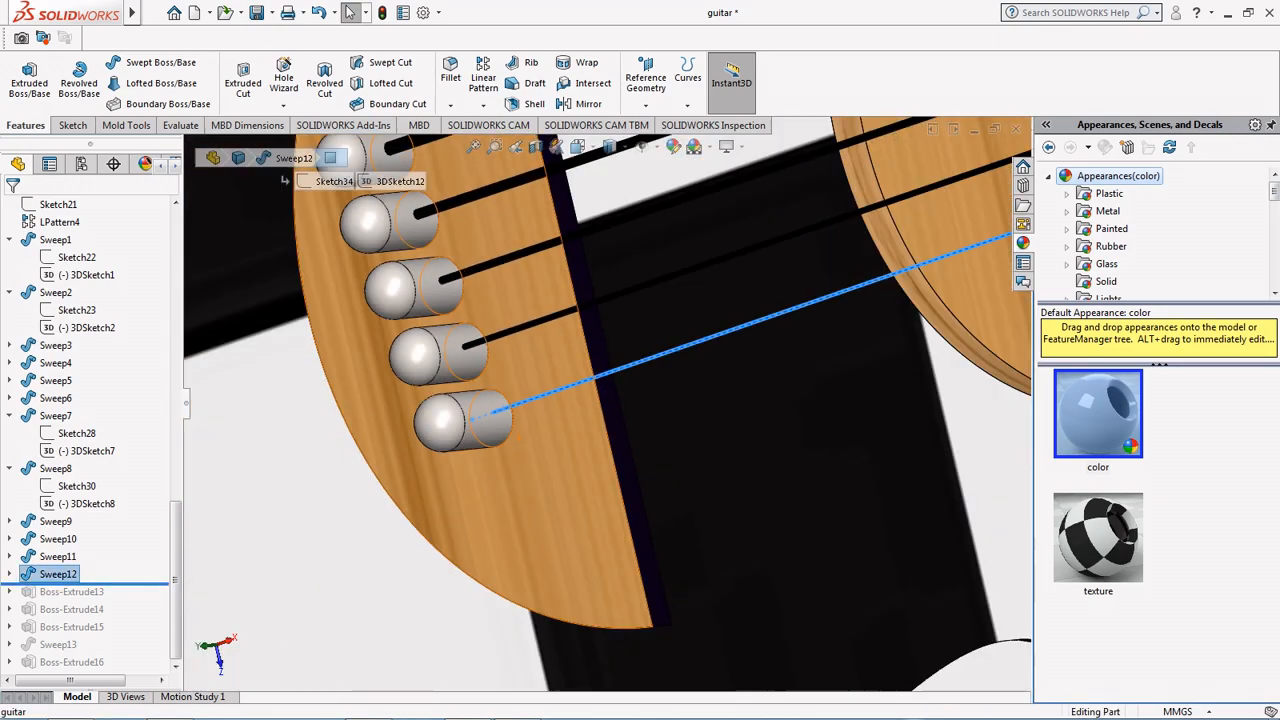
scroll(795, 210, "up", 3)
scroll(795, 210, "down", 10)
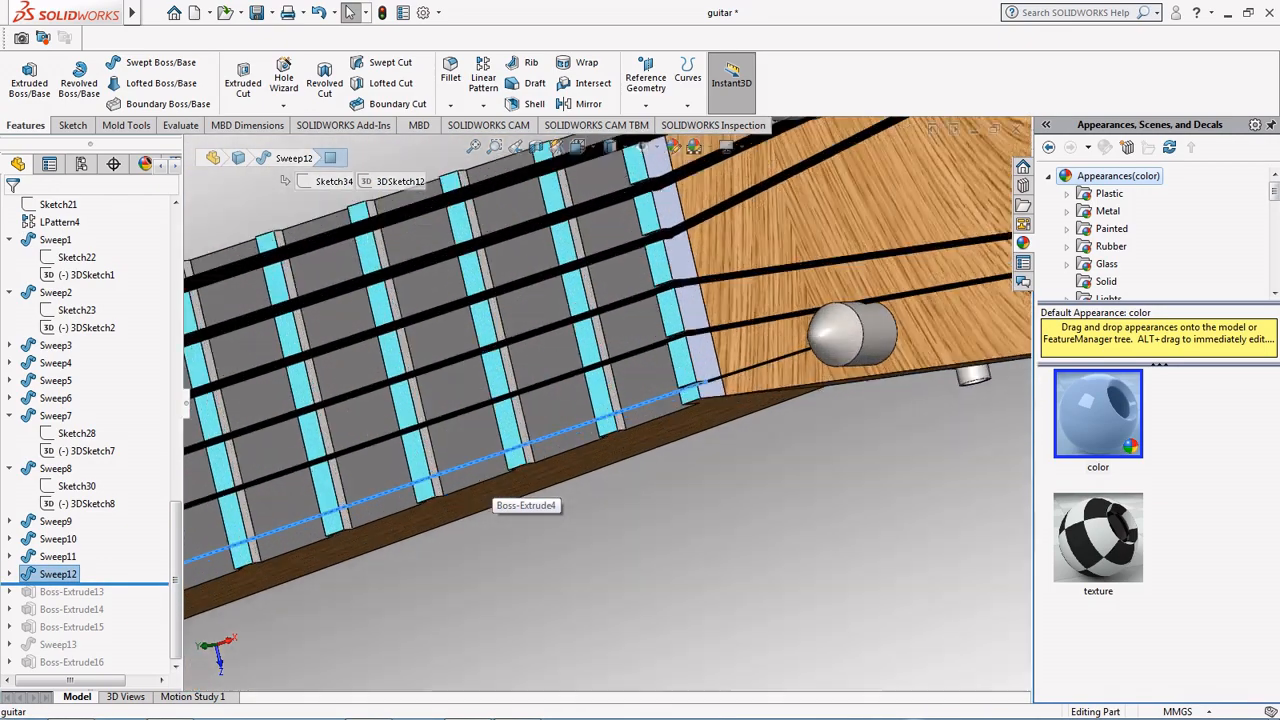
key("f")
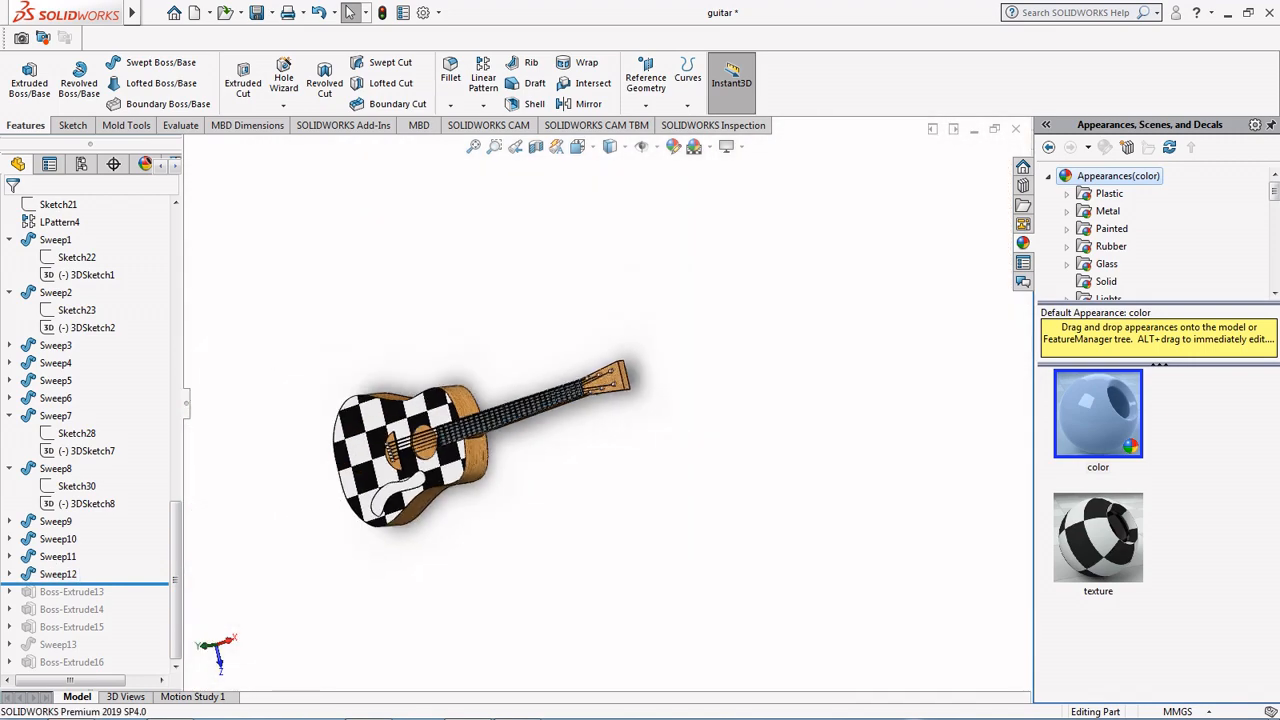
Step: Roll the history forward to include Boss-Extrude13 and examine its lettering sketch, Sketch35, on the pickguard
key("Escape")
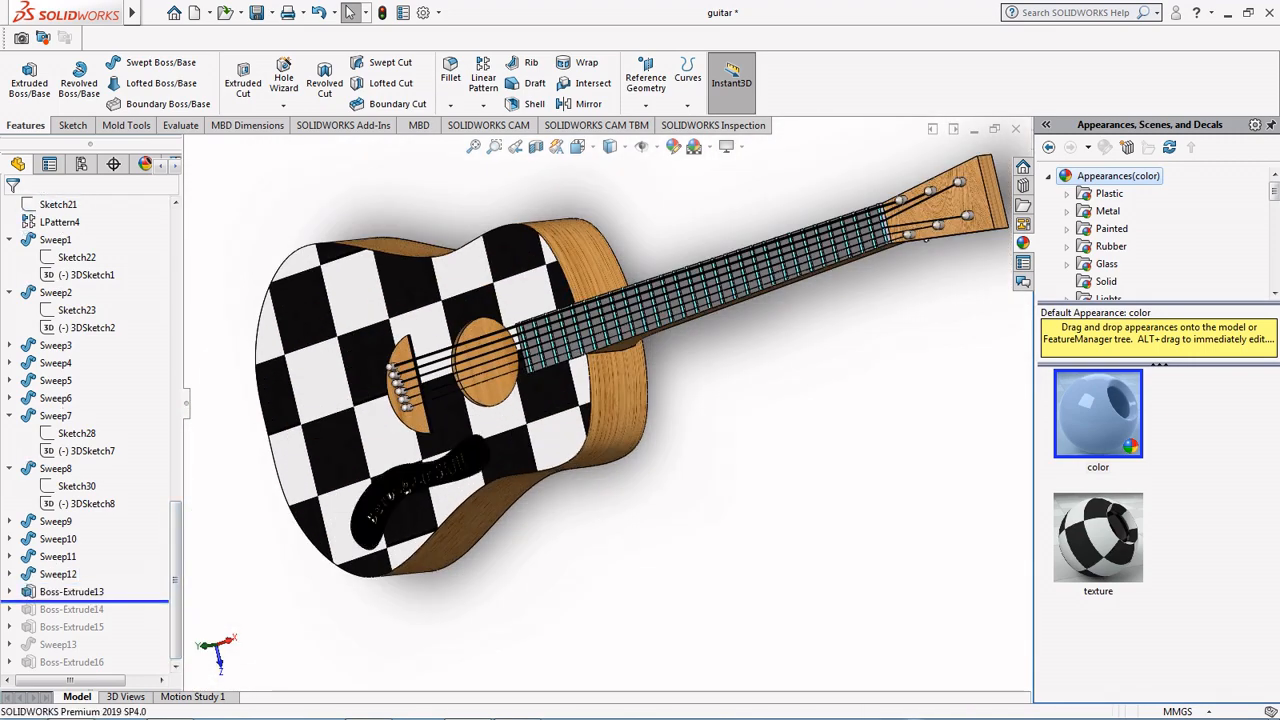
scroll(300, 525, "down", 4)
middle_click_drag(520, 460, 620, 445)
left_click(9, 592)
left_click(88, 609)
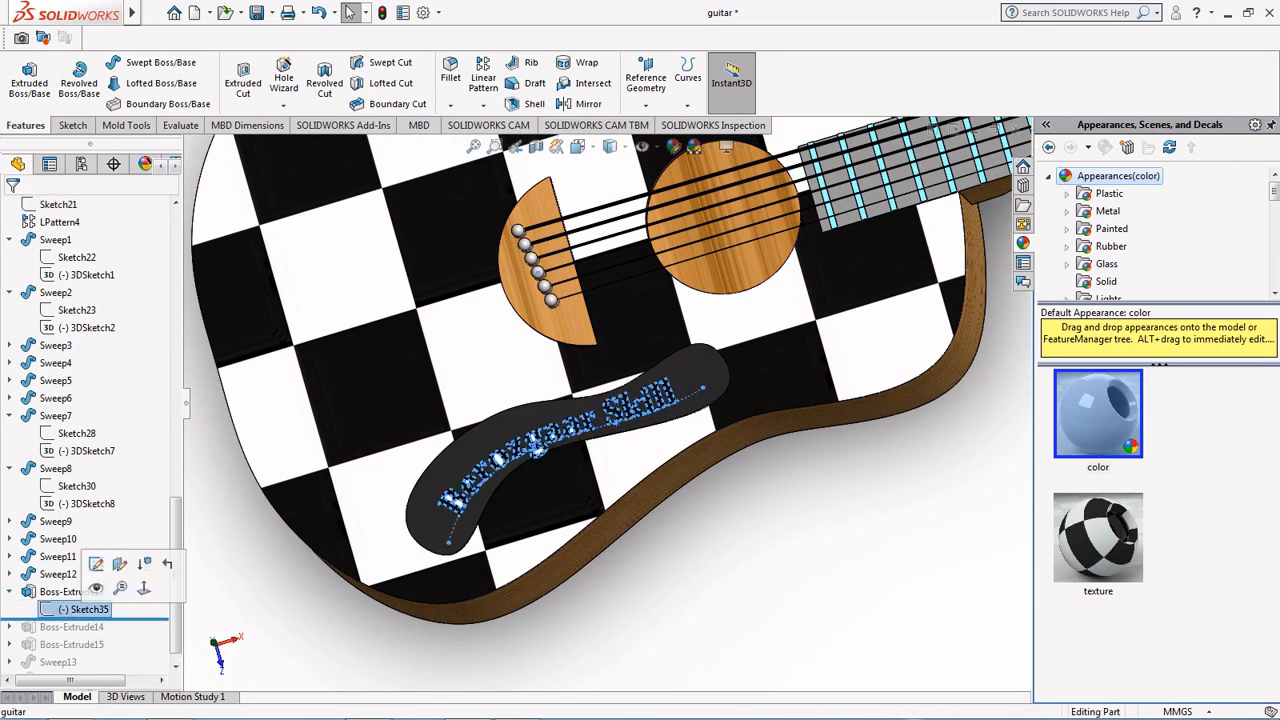
scroll(565, 435, "down", 5)
scroll(590, 460, "up", 4)
mouse_move(605, 506)
middle_mouse_down()
mouse_move(622, 496)
mouse_move(622, 510)
middle_mouse_up()
key("Escape")
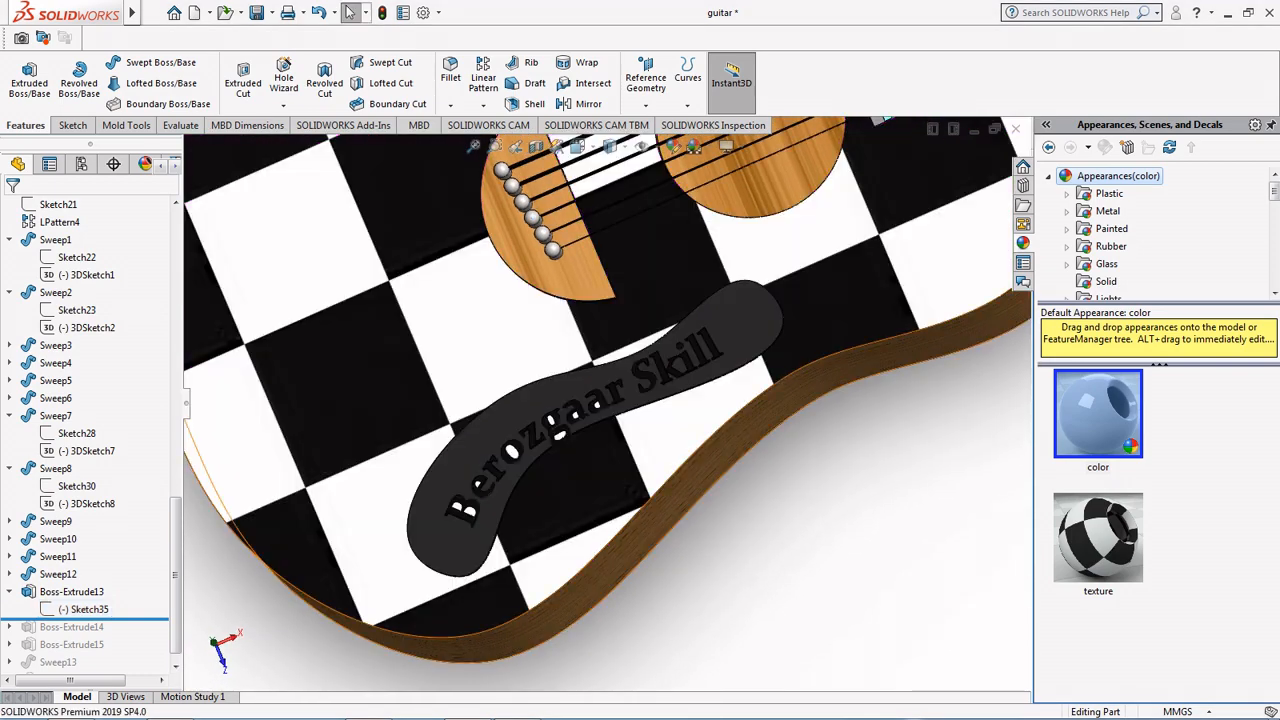
Step: Roll the history forward to include Boss-Extrude14, the rounded wooden plates beside the bridge
scroll(622, 480, "up", 3)
left_click(655, 408)
key("Escape")
left_click_drag(176, 578, 176, 584)
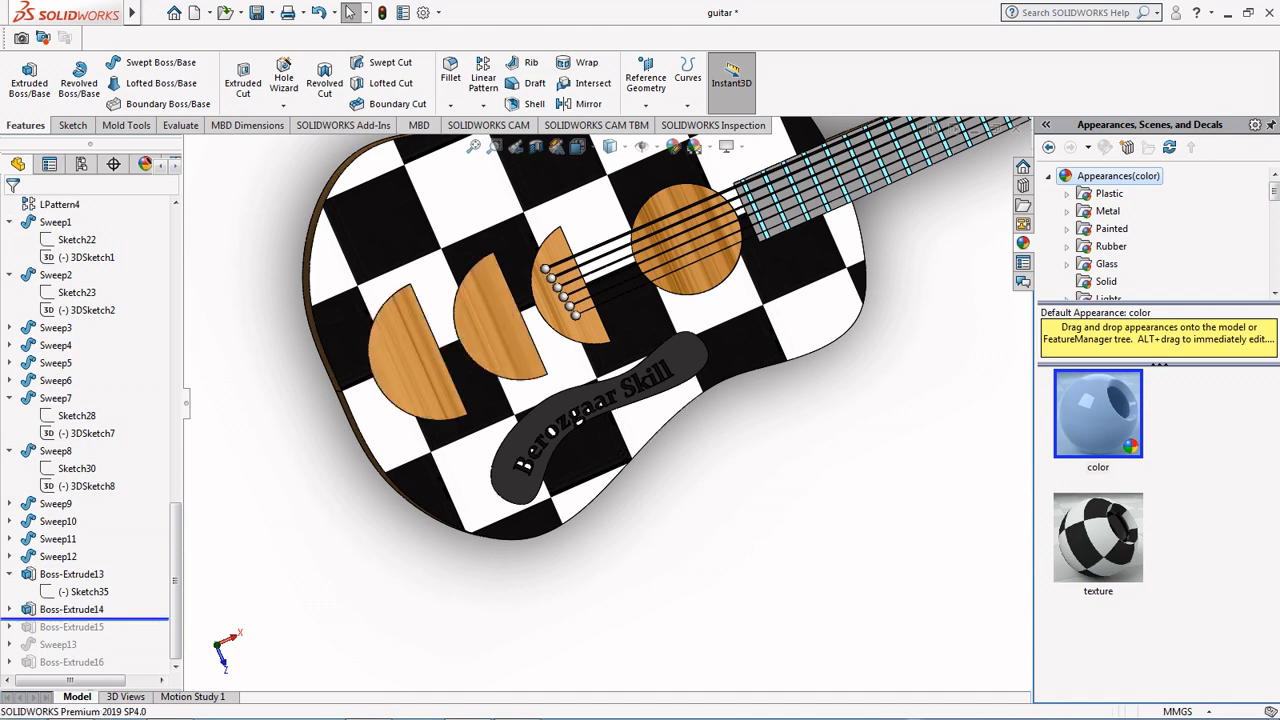
Step: Open Sketch36 of Boss-Extrude14 for editing and view its half-round plate profiles from the top
scroll(608, 410, "up", 2)
left_click(9, 609)
left_click(72, 627)
left_click(80, 576)
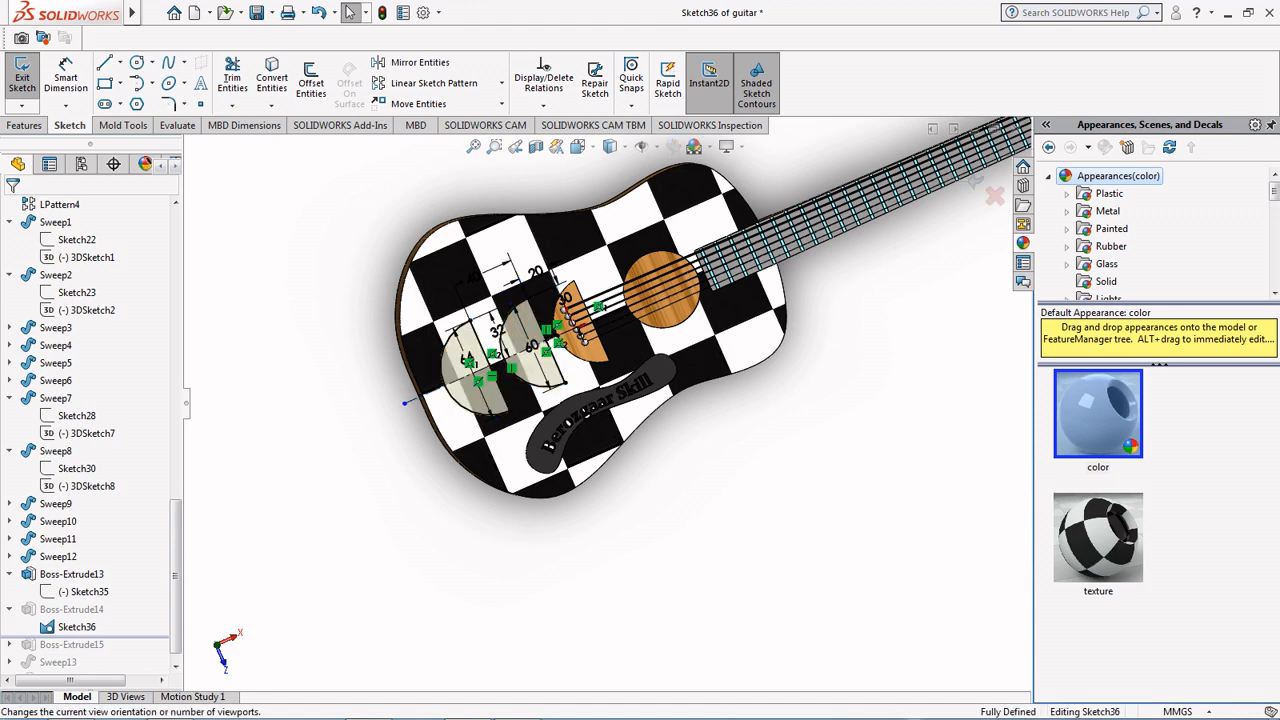
left_click(610, 146)
left_click(579, 213)
scroll(270, 351, "up", 2)
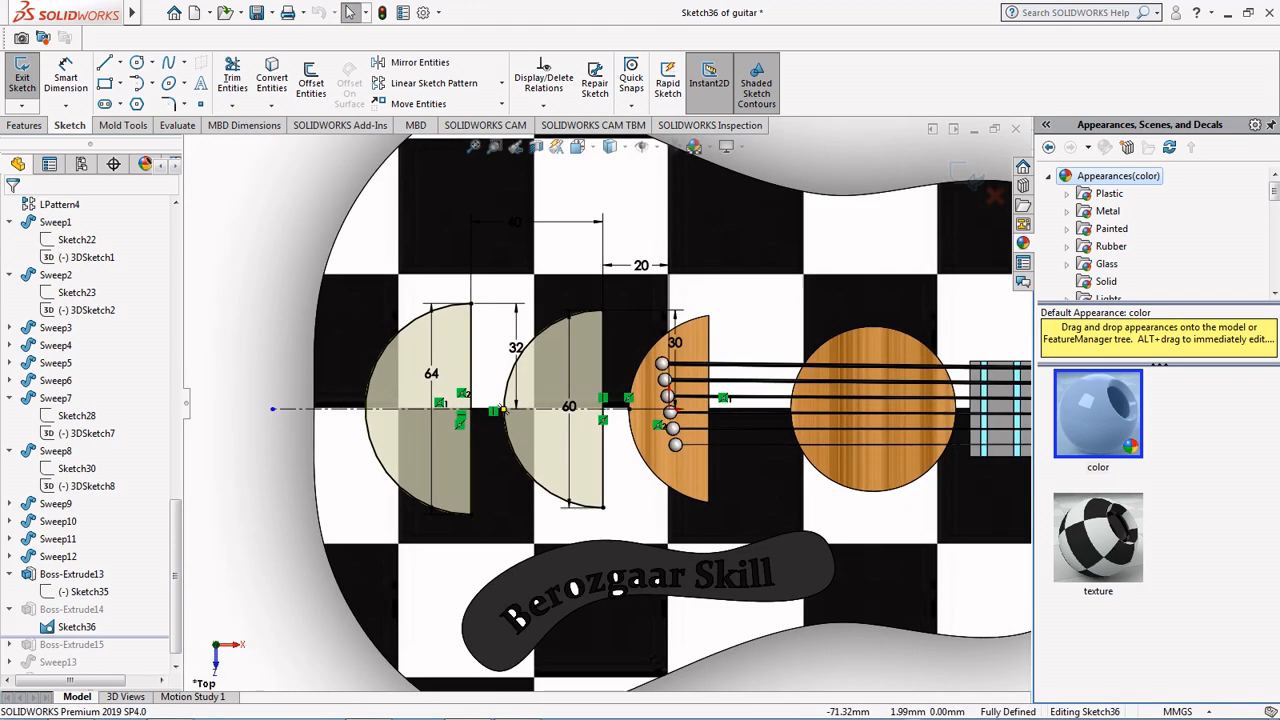
Step: Move Sketch36's 32, 30, 64, 40 and 20 mm dimensions clear of the half-round profiles and exit the sketch
left_click_drag(514, 347, 281, 362)
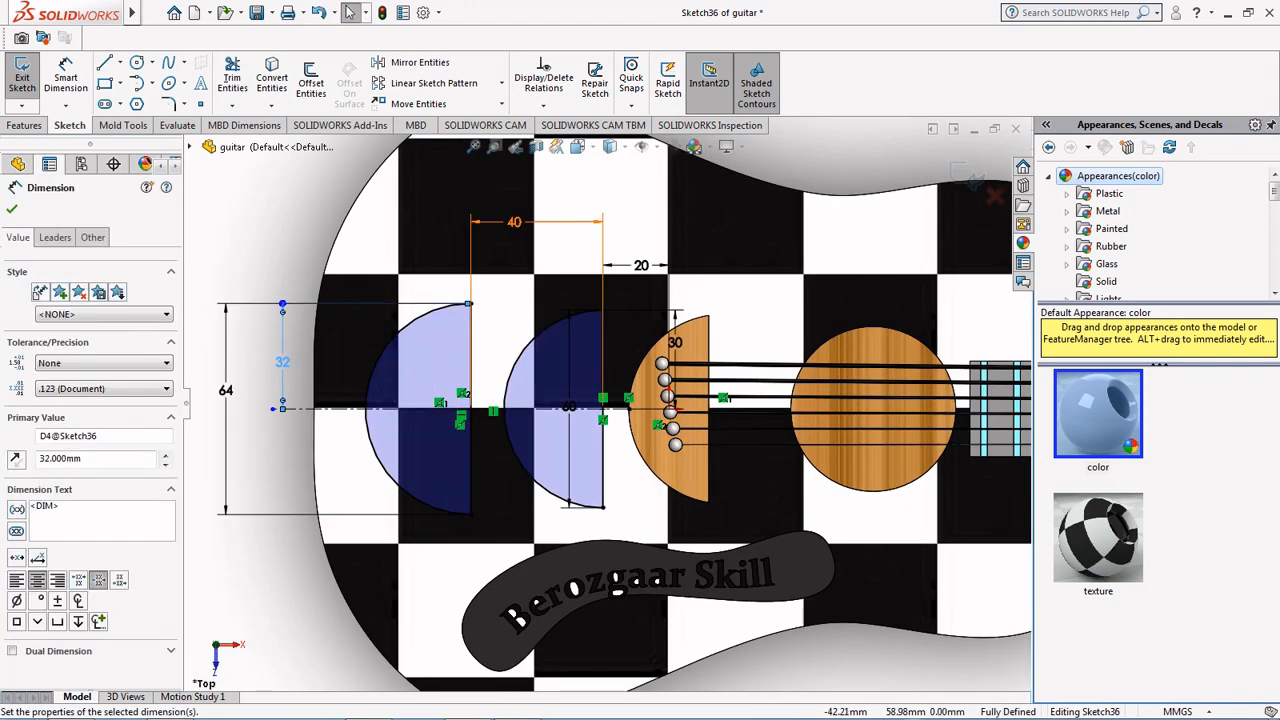
scroll(531, 214, "up", 3)
left_click_drag(626, 323, 641, 198)
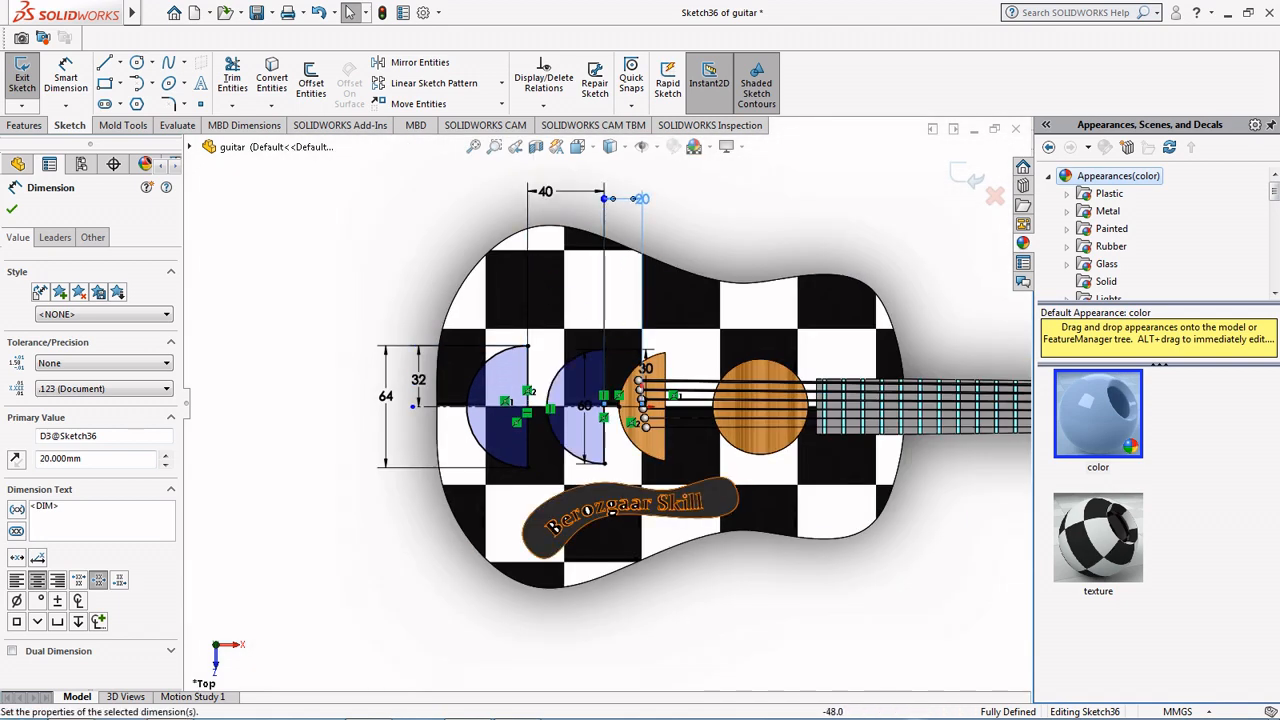
left_click_drag(386, 396, 329, 388)
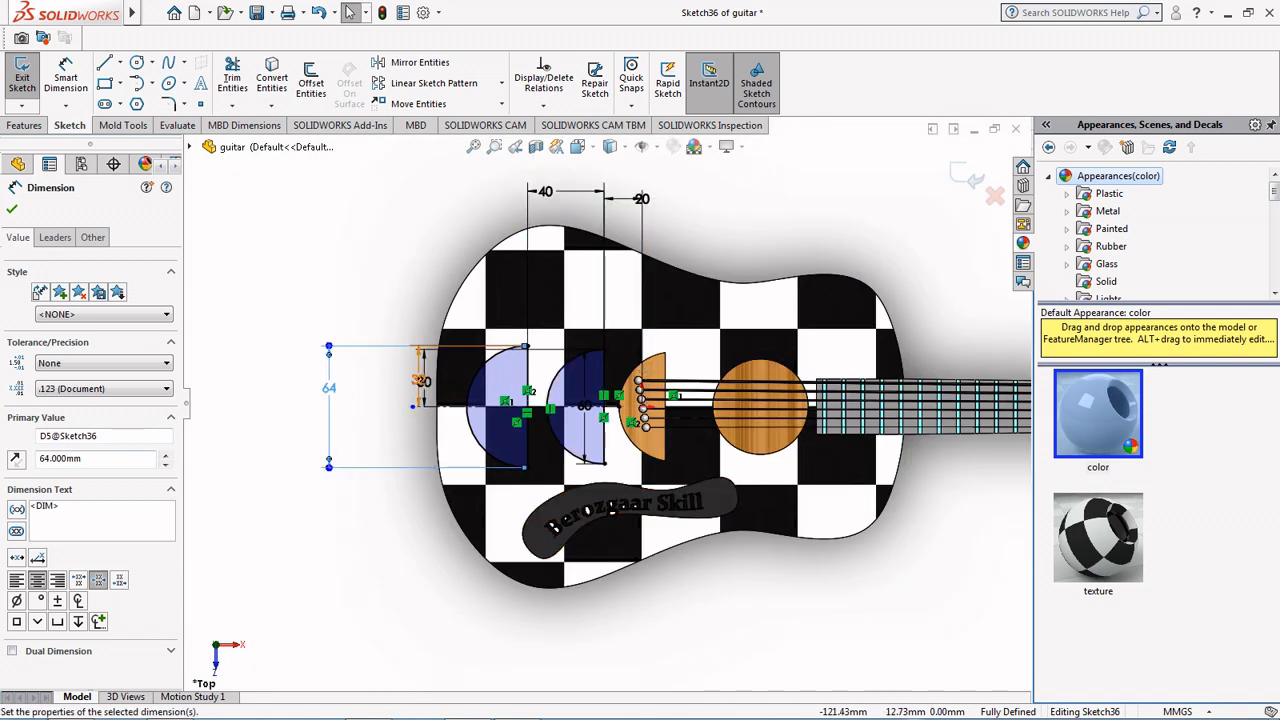
mouse_move(418, 380)
left_mouse_down()
mouse_move(378, 380)
mouse_move(399, 377)
left_mouse_up()
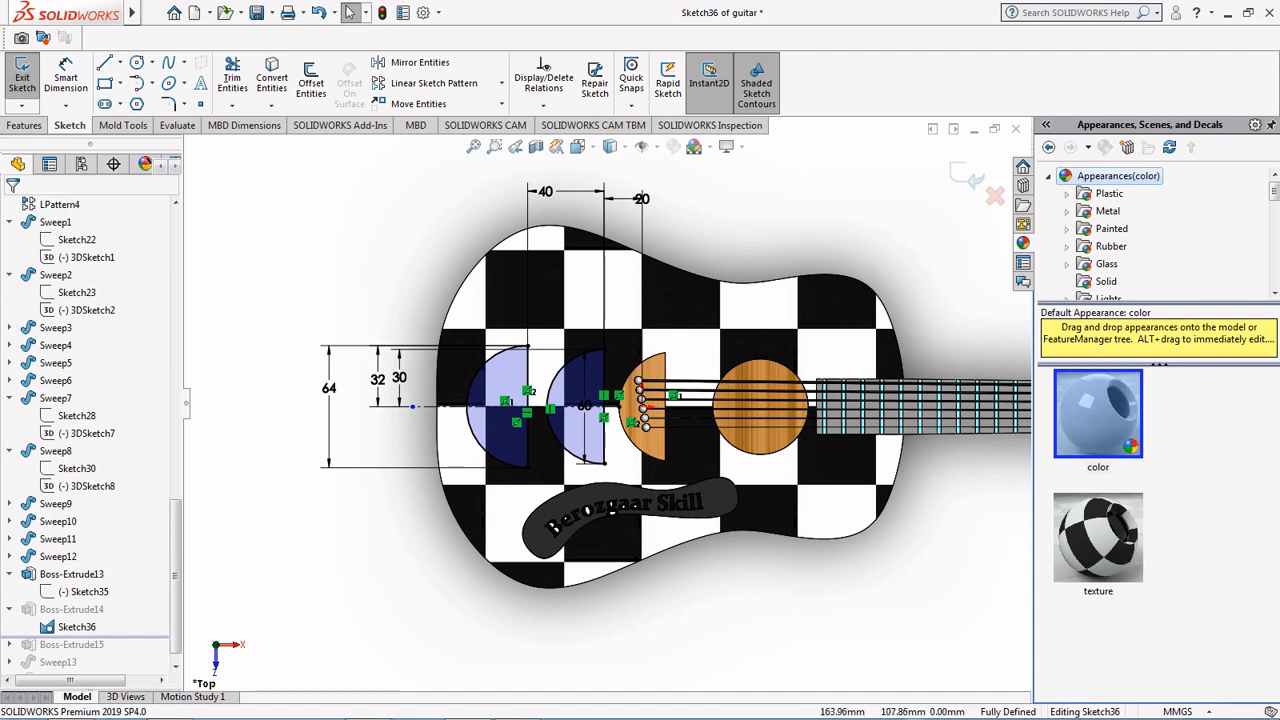
left_click(968, 176)
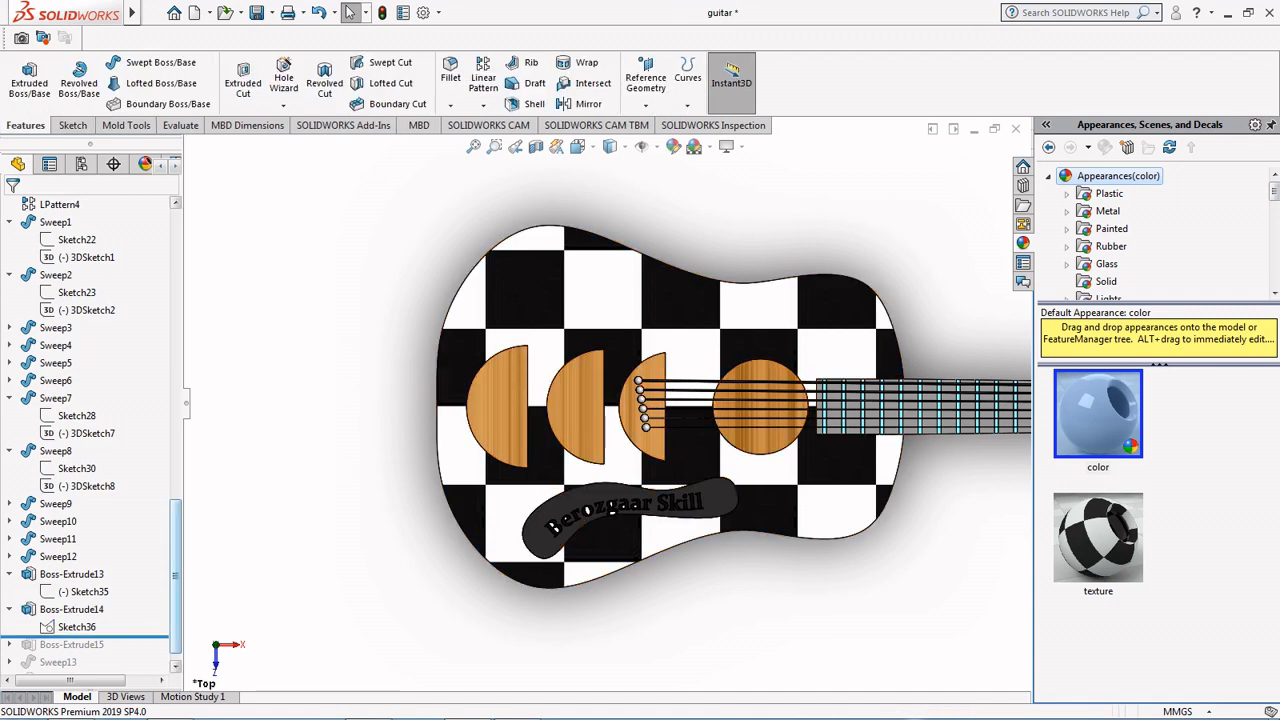
Step: Roll the history forward to include Boss-Extrude15 and open its Sketch37 for editing
left_click_drag(176, 576, 176, 582)
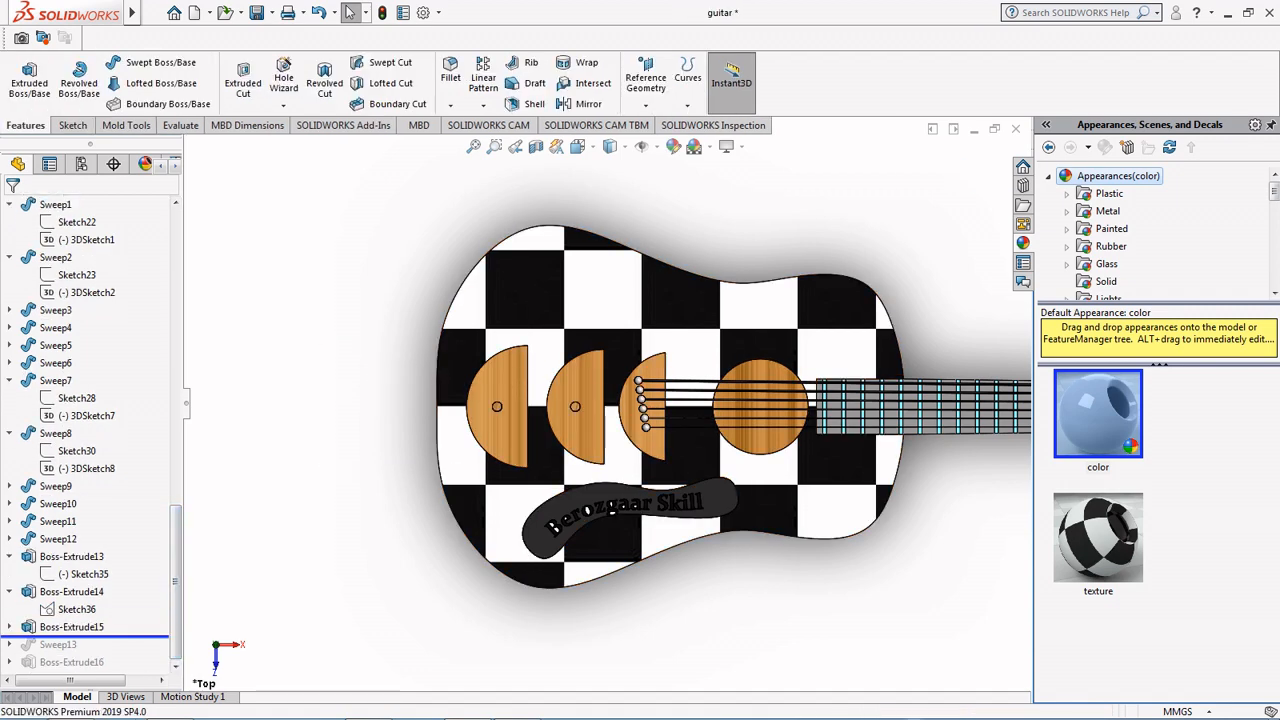
left_click(9, 627)
left_click(62, 645)
left_click(77, 594)
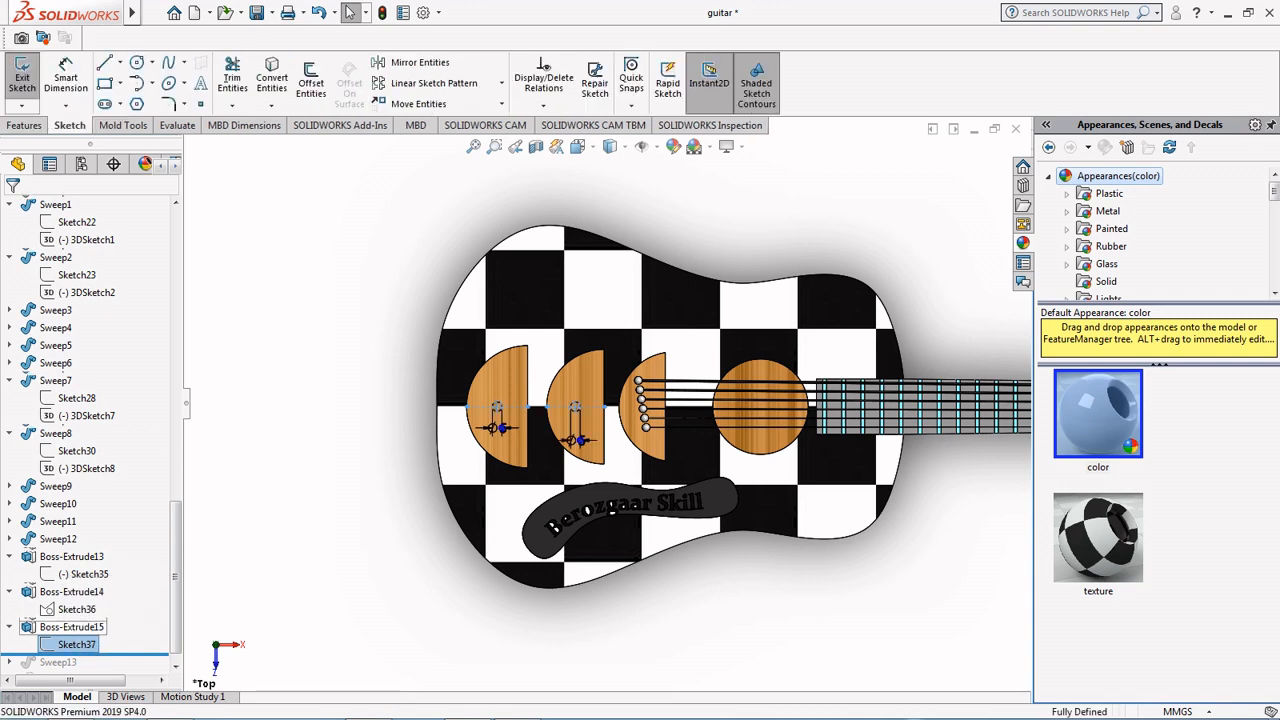
Step: Examine Sketch37's two circles on the wooden plates, ending with a close front view of the guitar body
scroll(590, 480, "up", 2)
middle_click_drag(590, 540, 570, 470)
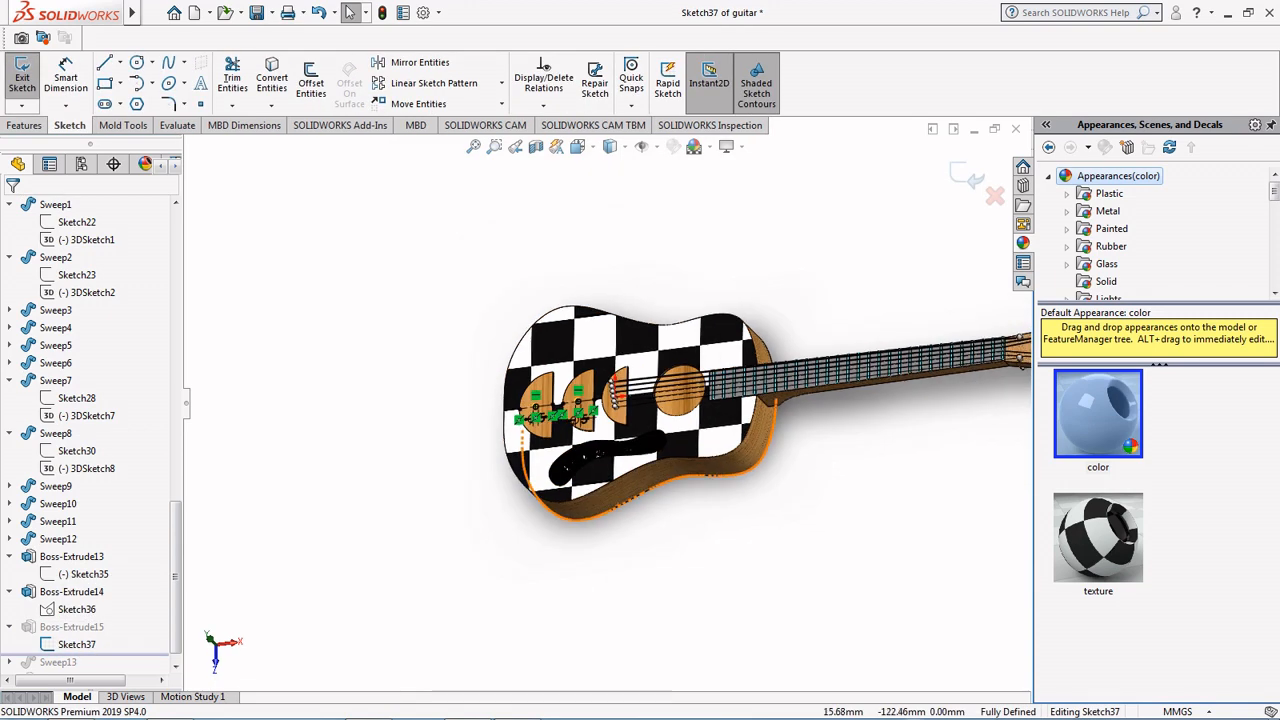
scroll(562, 456, "down", 8)
middle_click_drag(550, 420, 556, 480)
left_click(578, 147)
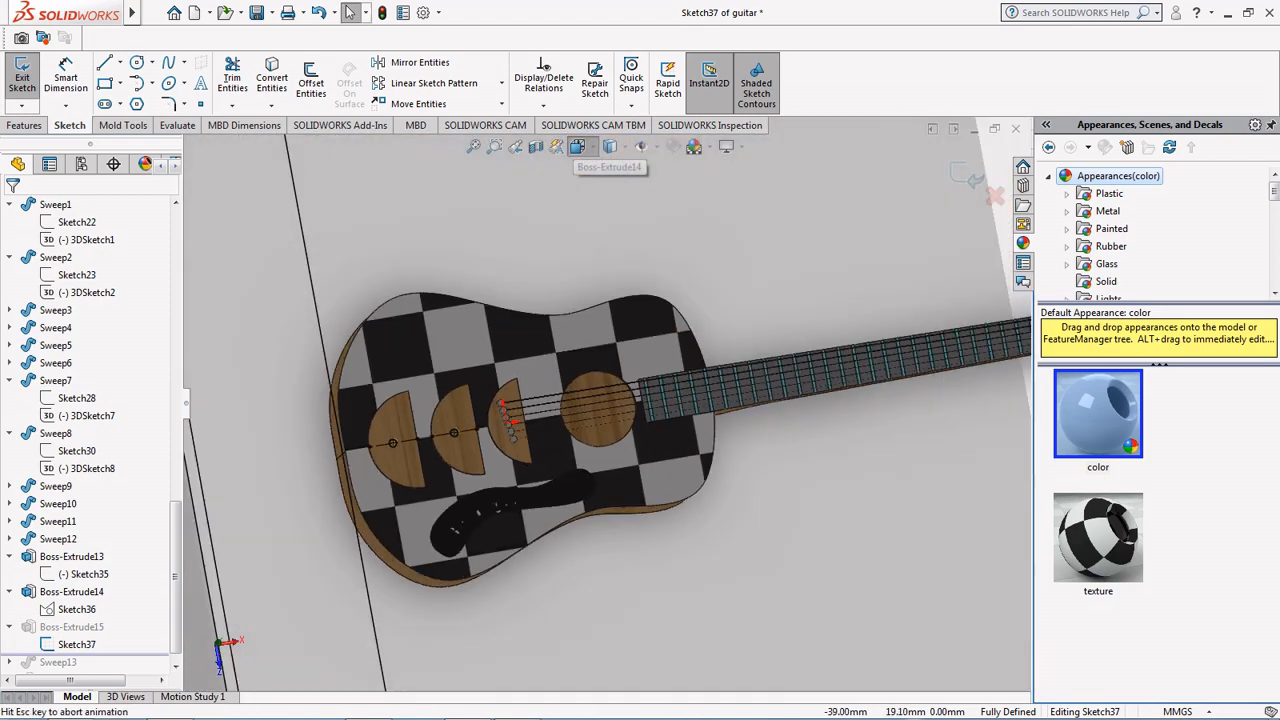
left_click(602, 236)
left_click(578, 147)
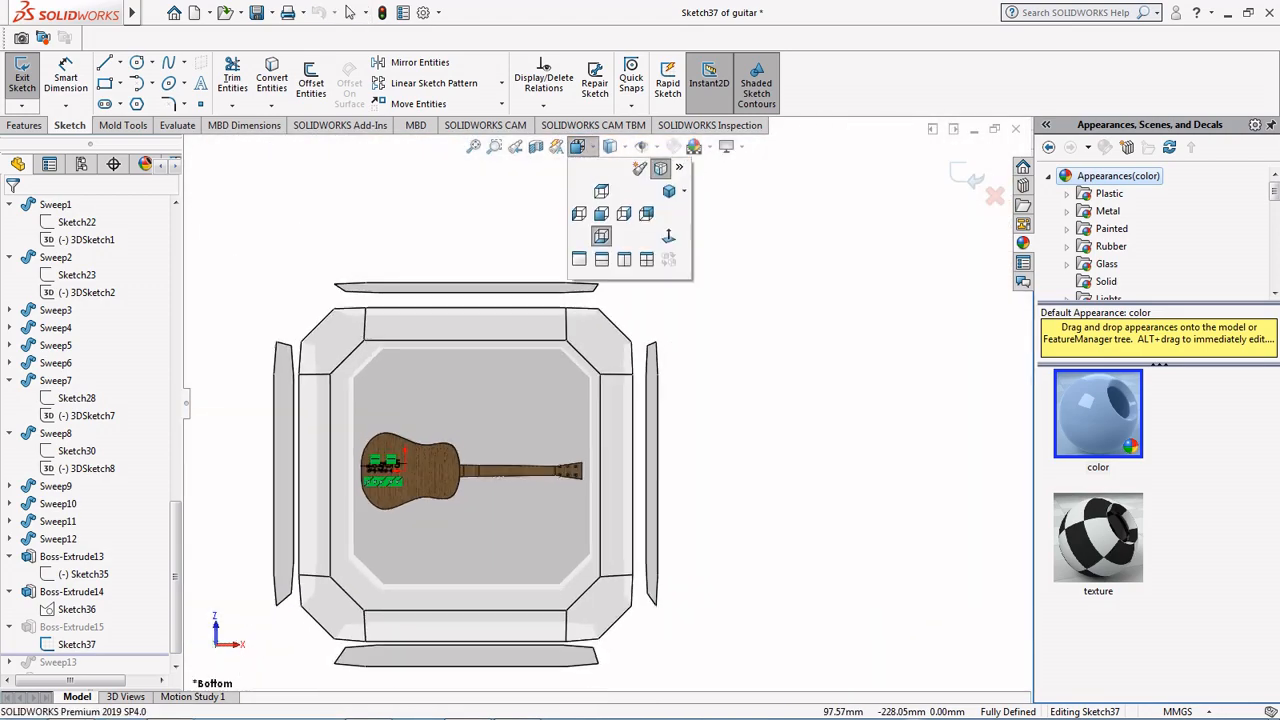
left_click(602, 213)
scroll(358, 388, "down", 12)
scroll(718, 372, "up", 3)
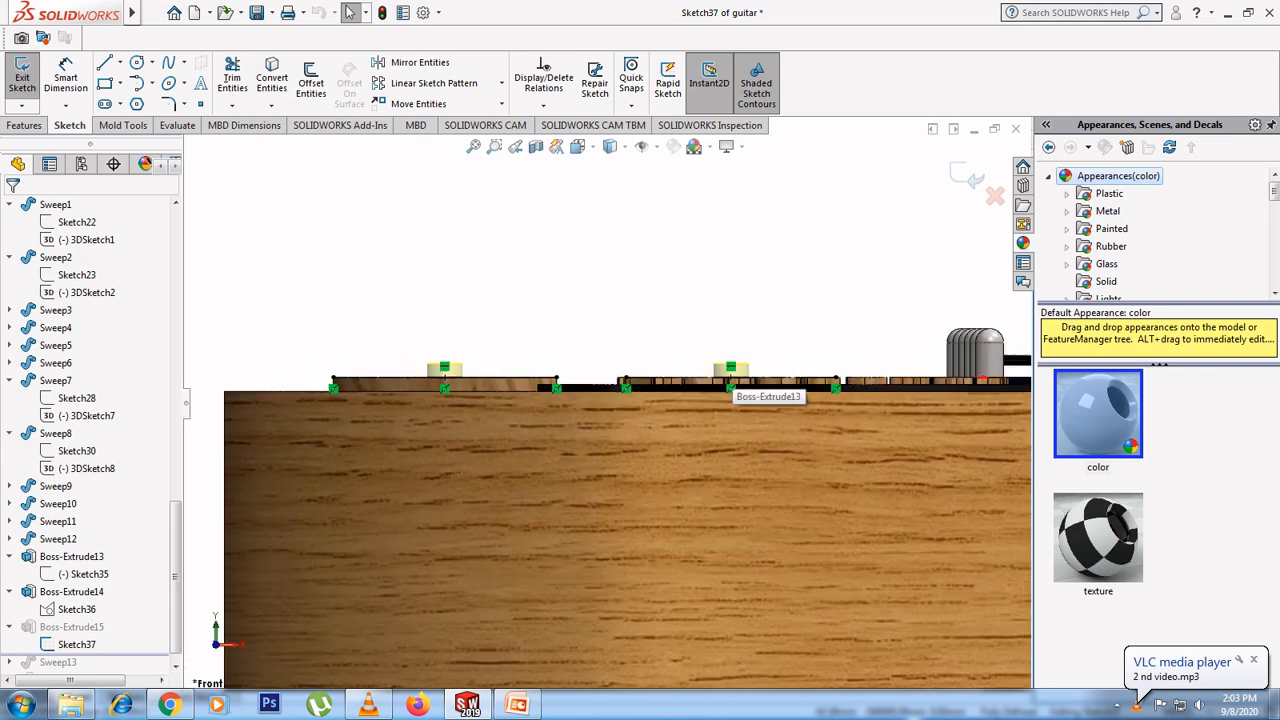
Step: Move the two 5 mm diameter dimensions in Sketch37 clear of the plates and exit the sketch
middle_click_drag(718, 372, 680, 480)
scroll(530, 260, "down", 2)
left_click_drag(488, 294, 480, 408)
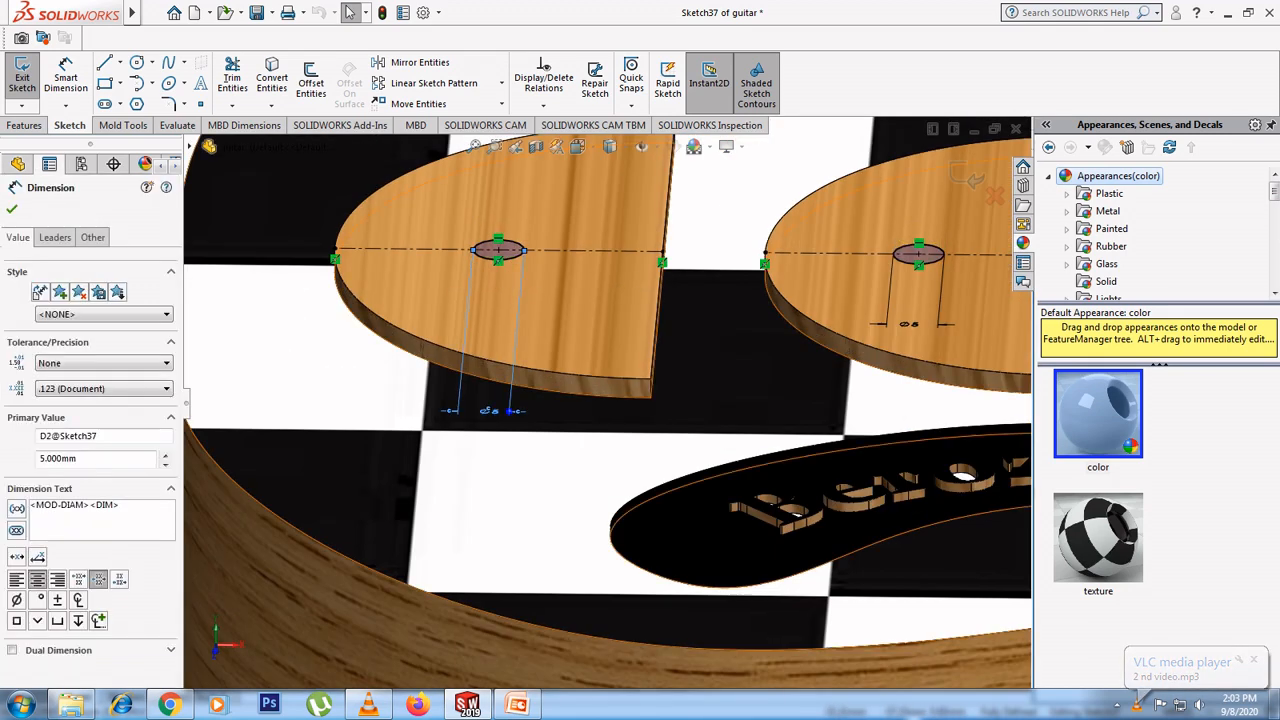
middle_click_drag(680, 430, 685, 490)
left_click_drag(866, 286, 855, 373)
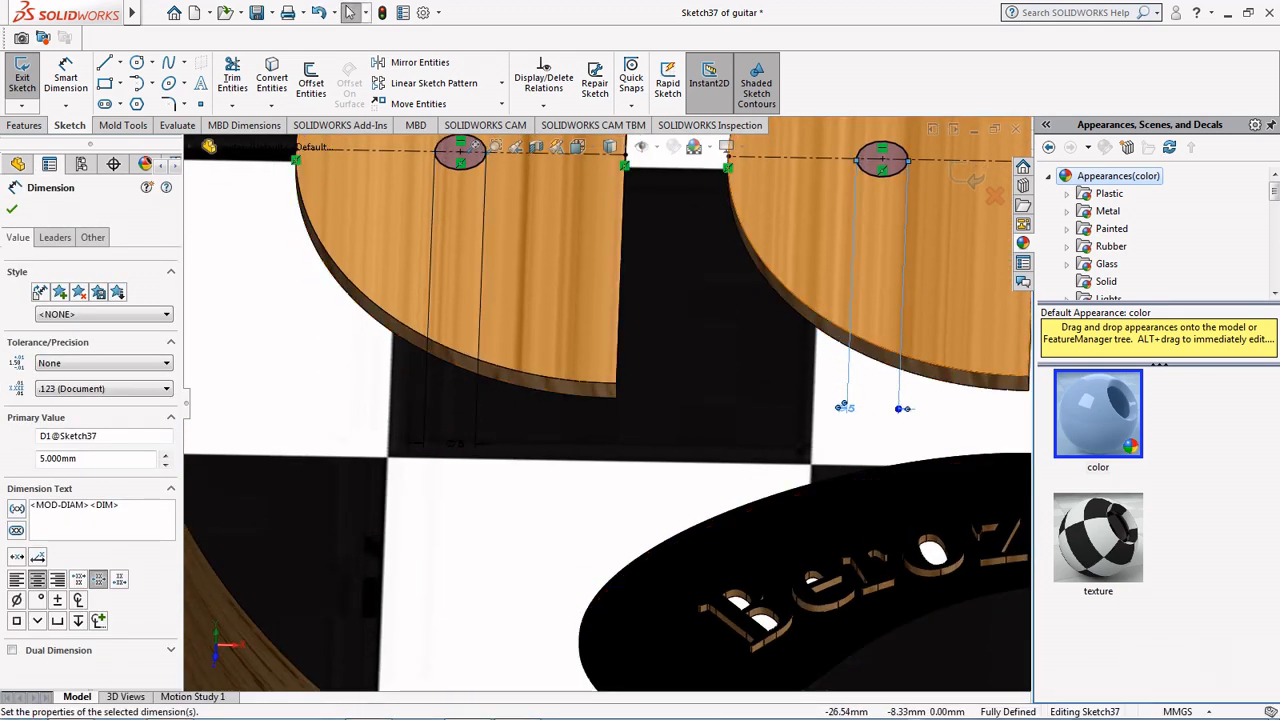
left_click(970, 178)
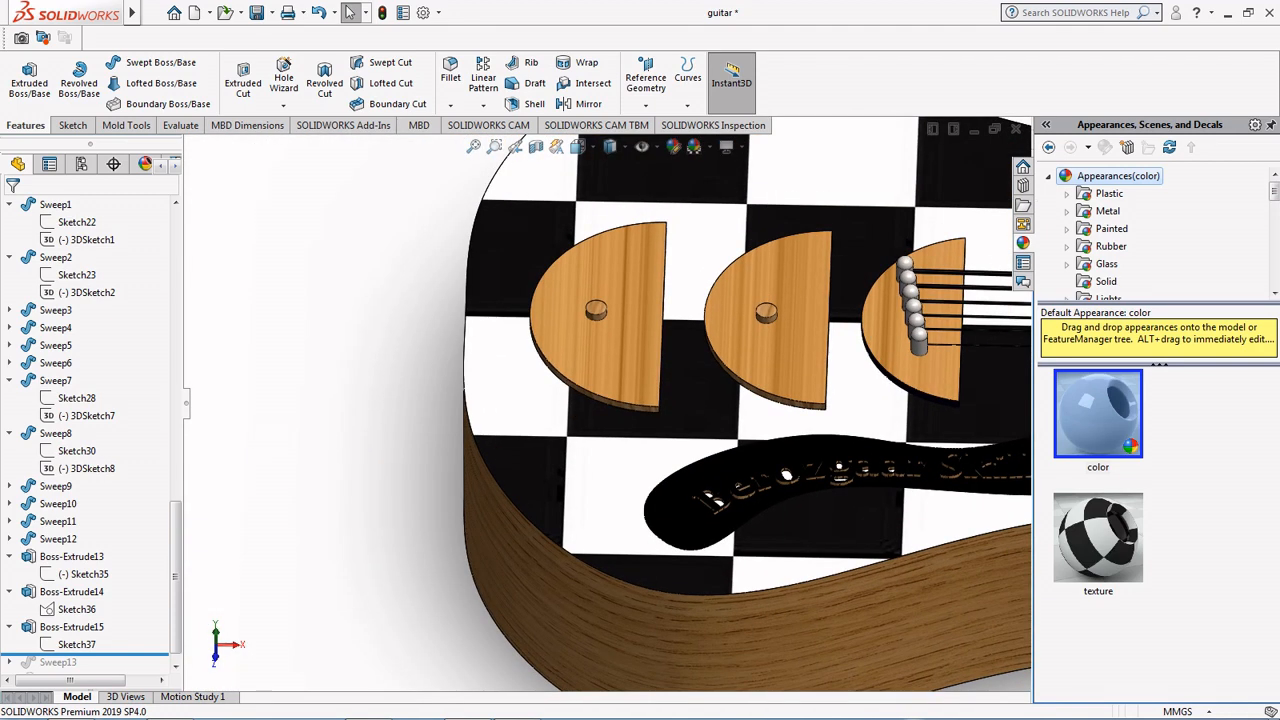
Step: Roll the history forward to include Sweep13 and inspect the wooden bar joining the two half-round plates
mouse_move(175, 622)
left_mouse_down()
mouse_move(175, 634)
mouse_move(110, 655)
left_mouse_up()
scroll(600, 390, "up", 10)
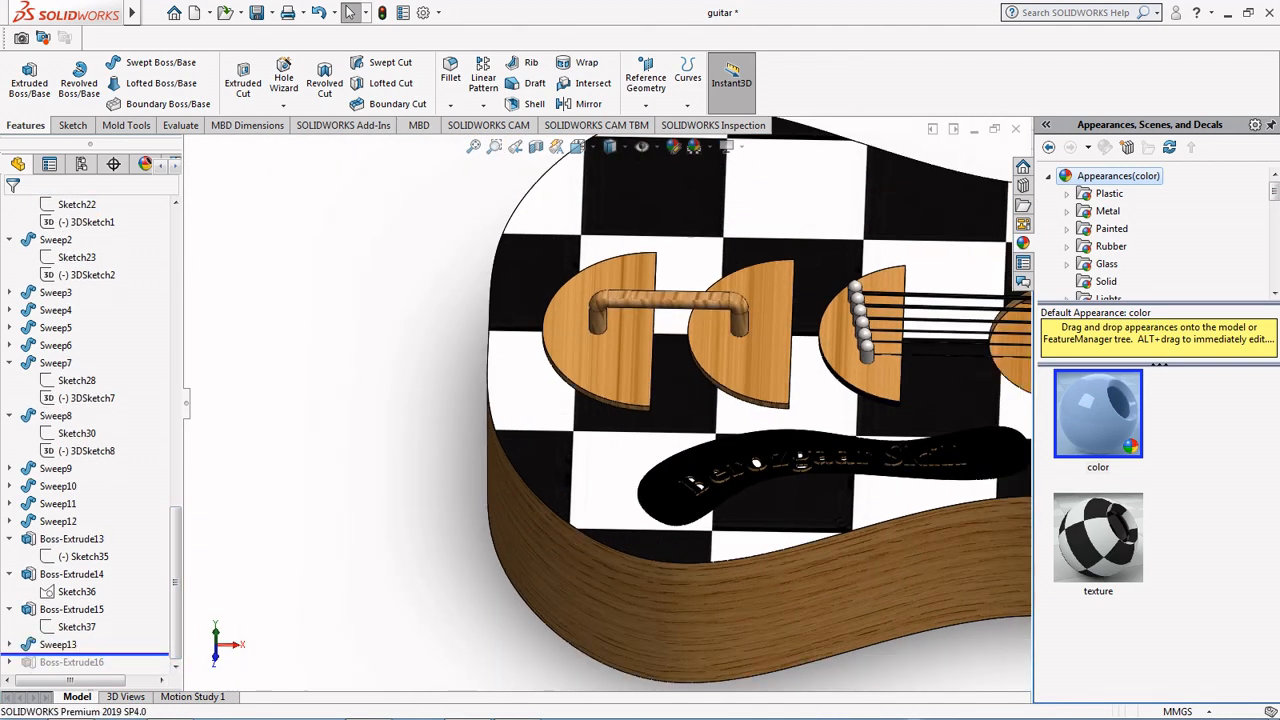
middle_click_drag(600, 390, 672, 385)
scroll(680, 500, "down", 5)
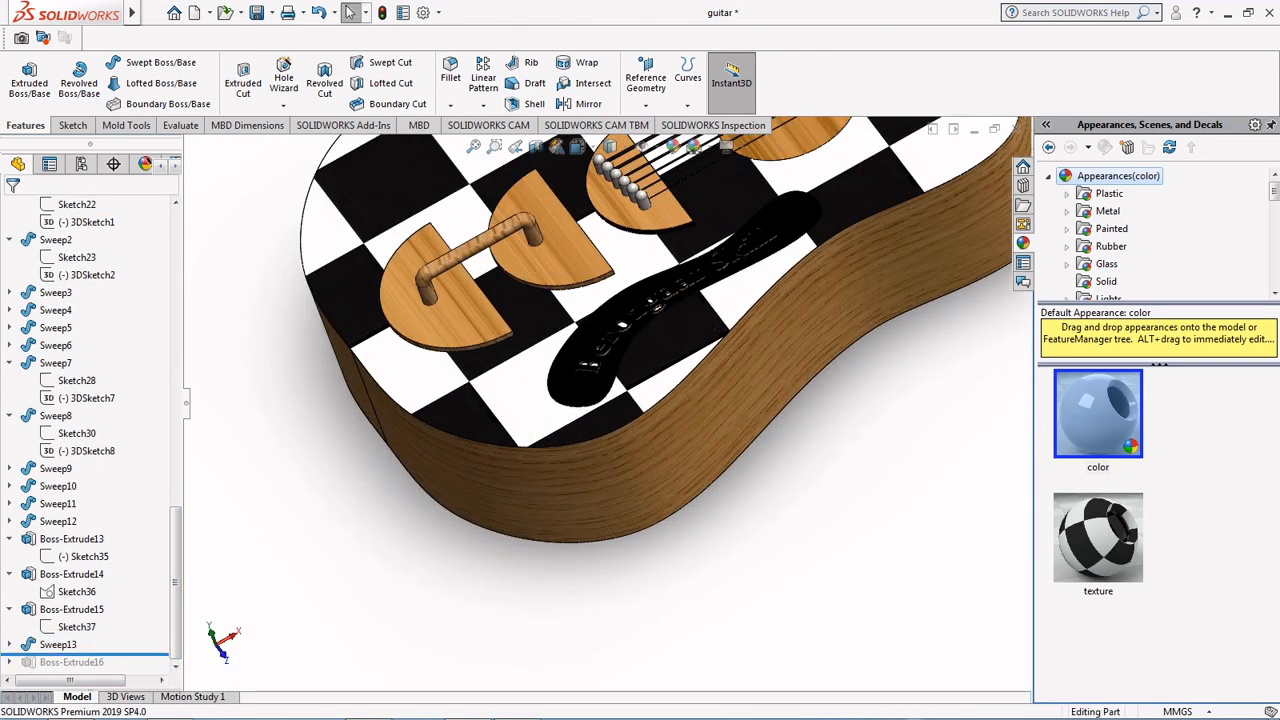
Step: Examine Sweep13's profile sketch, Sketch39, and its path, Sketch38, from the front, and exit sketch editing
left_click(9, 645)
left_click(74, 645)
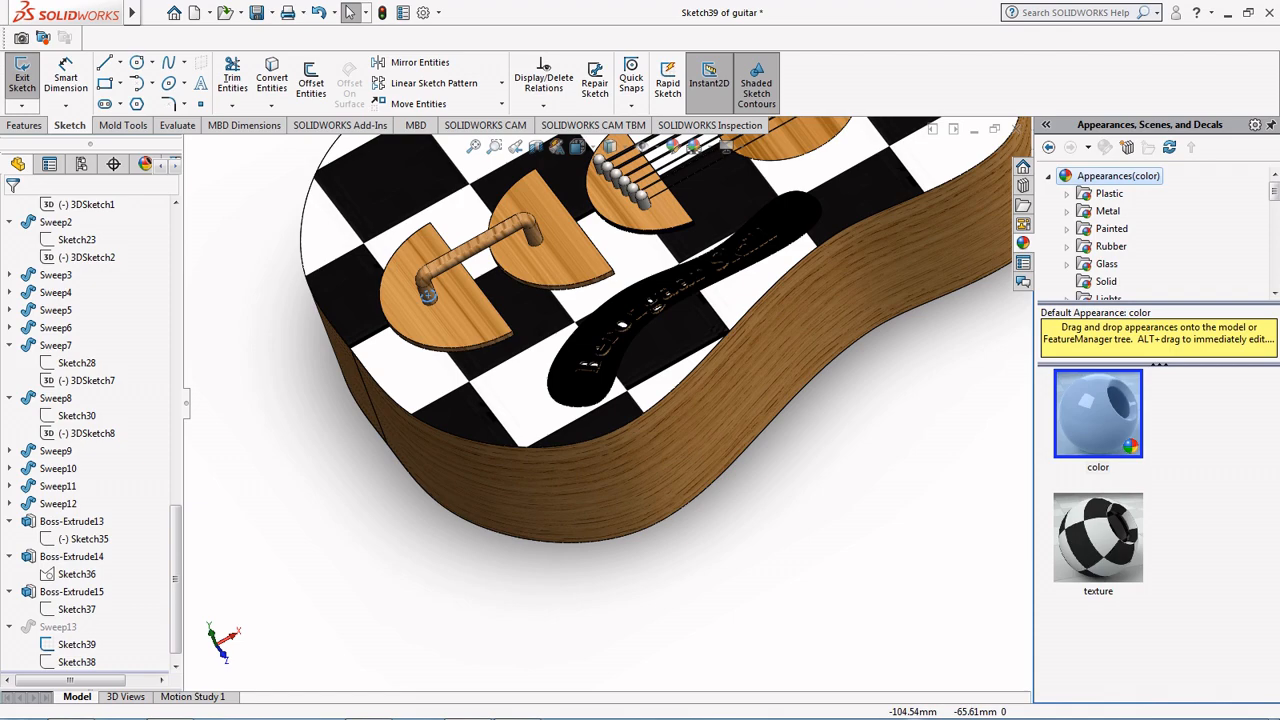
scroll(445, 225, "down", 4)
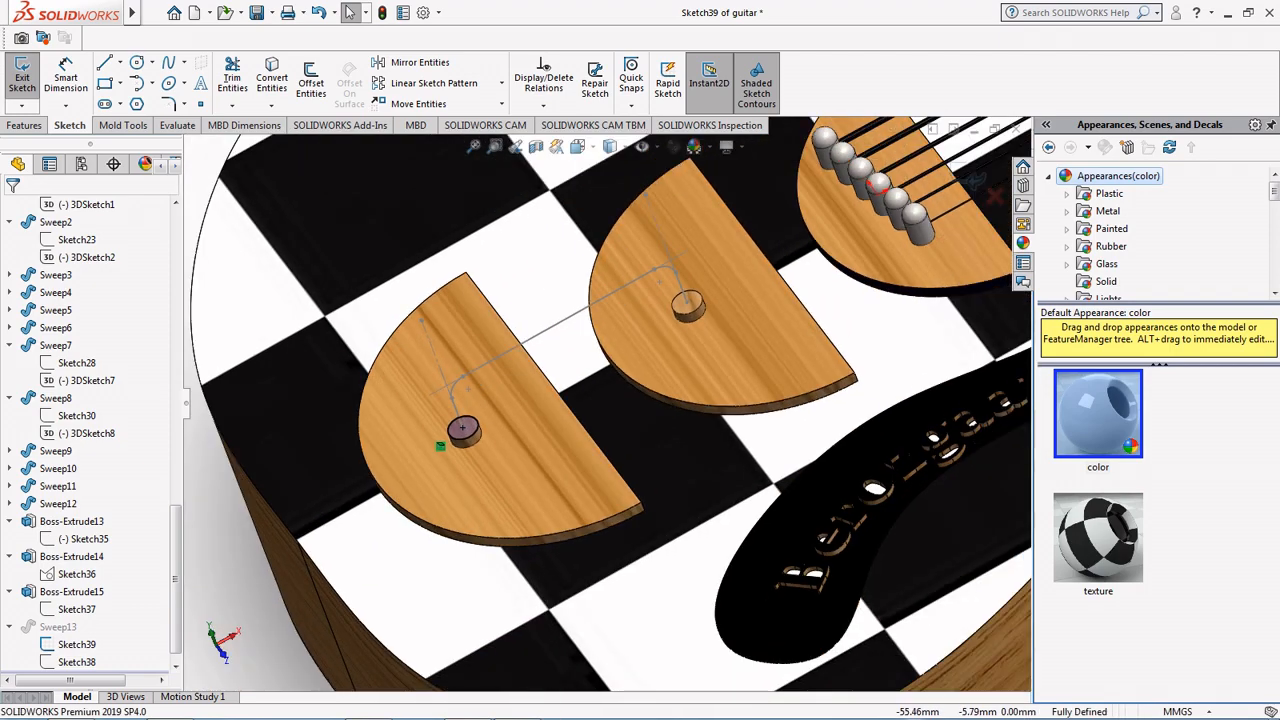
scroll(588, 396, "up", 3)
left_click(579, 147)
left_click(579, 147)
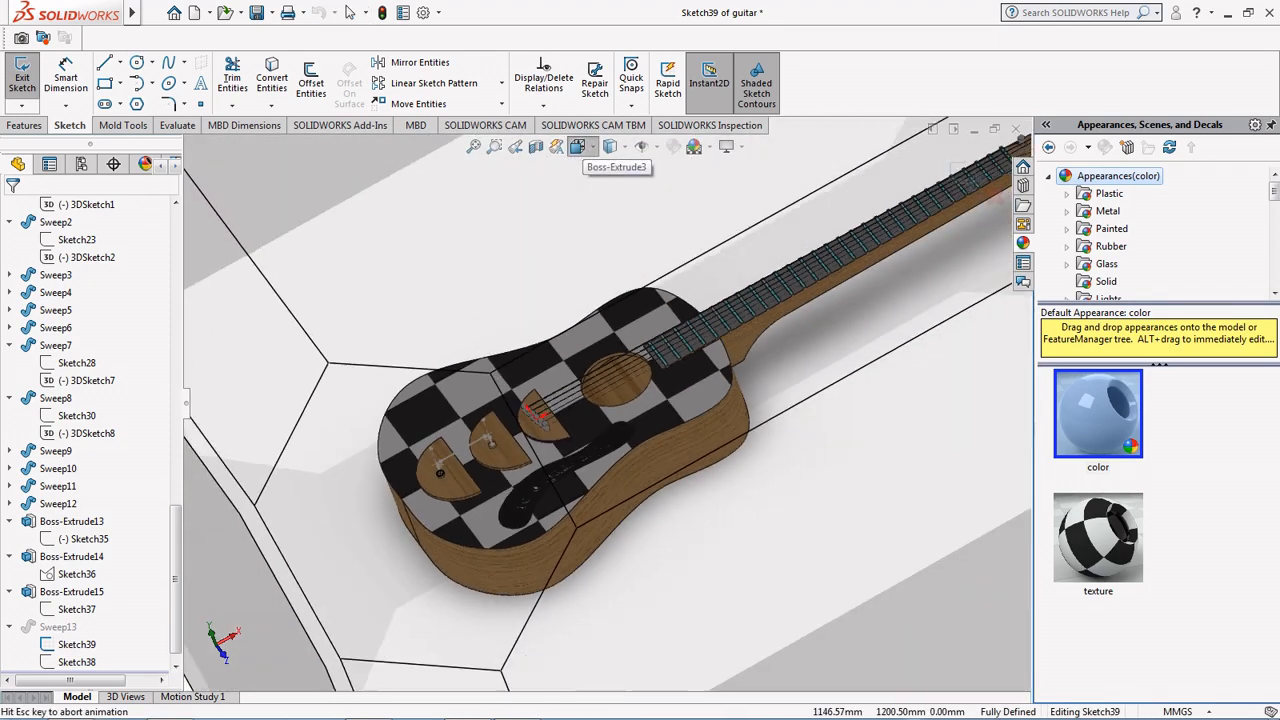
left_click(601, 213)
scroll(357, 389, "down", 8)
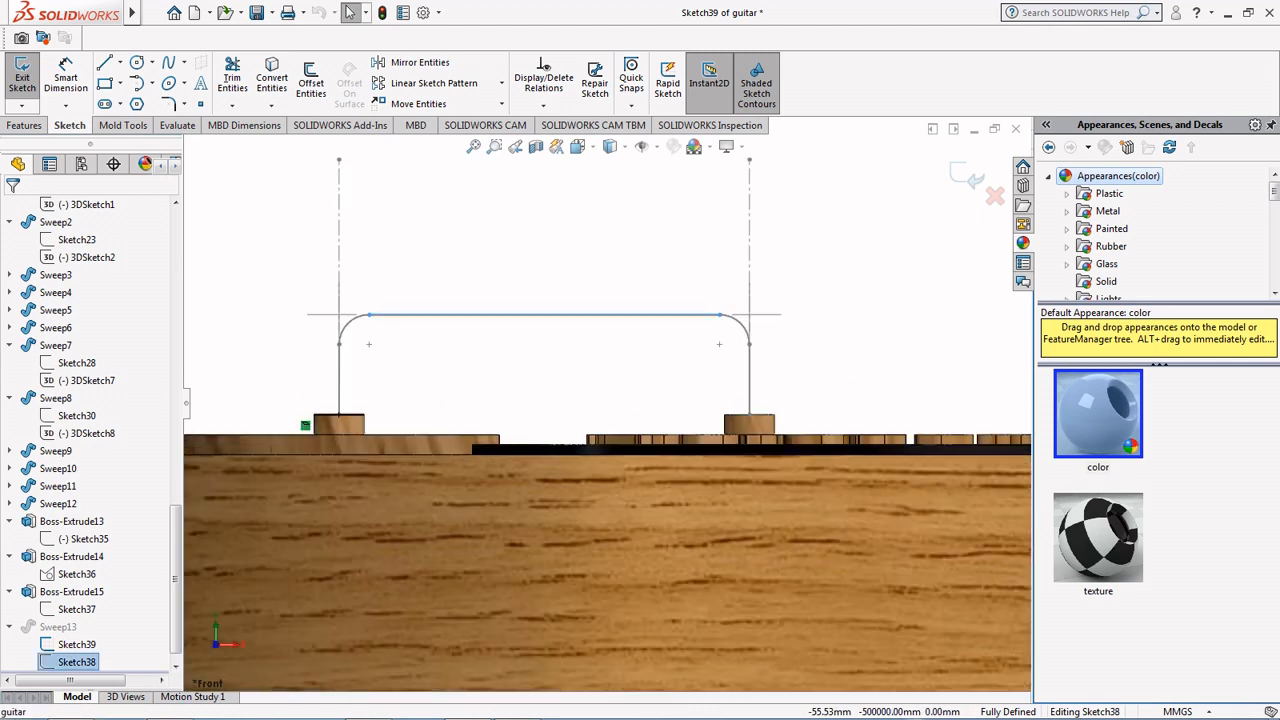
left_click(966, 175)
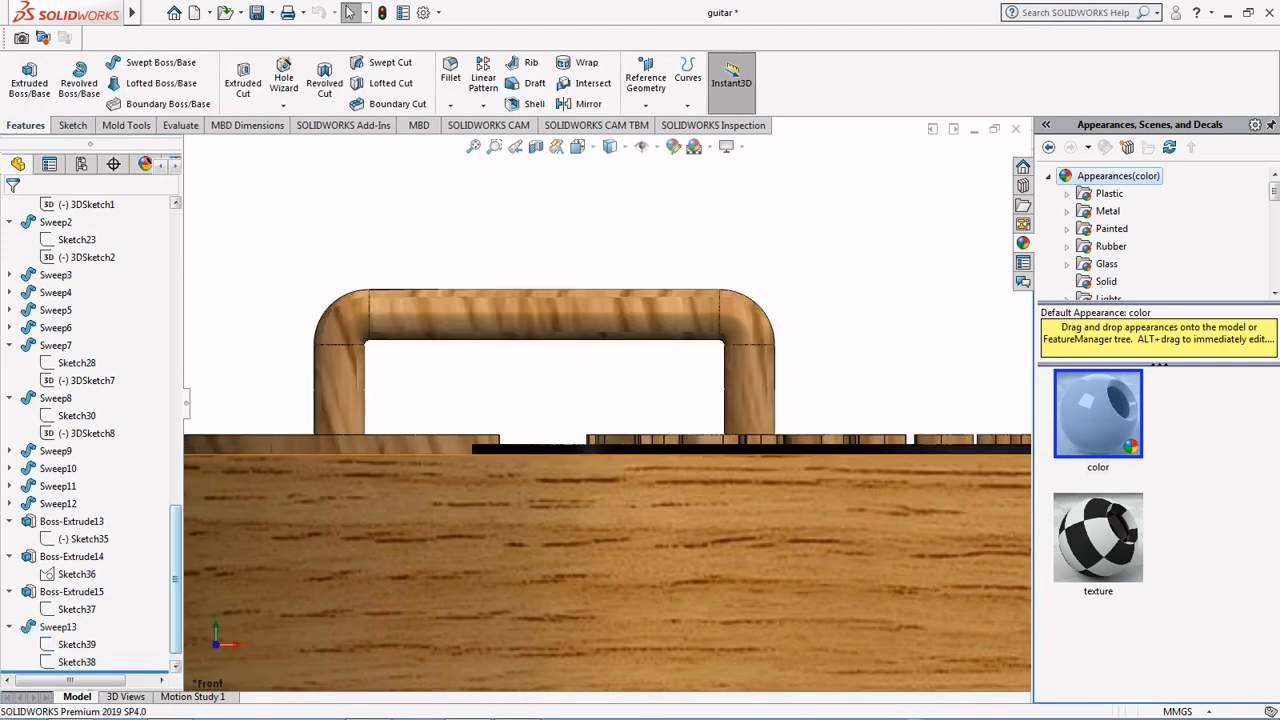
Step: Roll the history forward to include Boss-Extrude16, the round collars at the feet of the wooden bar
left_click_drag(175, 590, 175, 608)
left_click(9, 609)
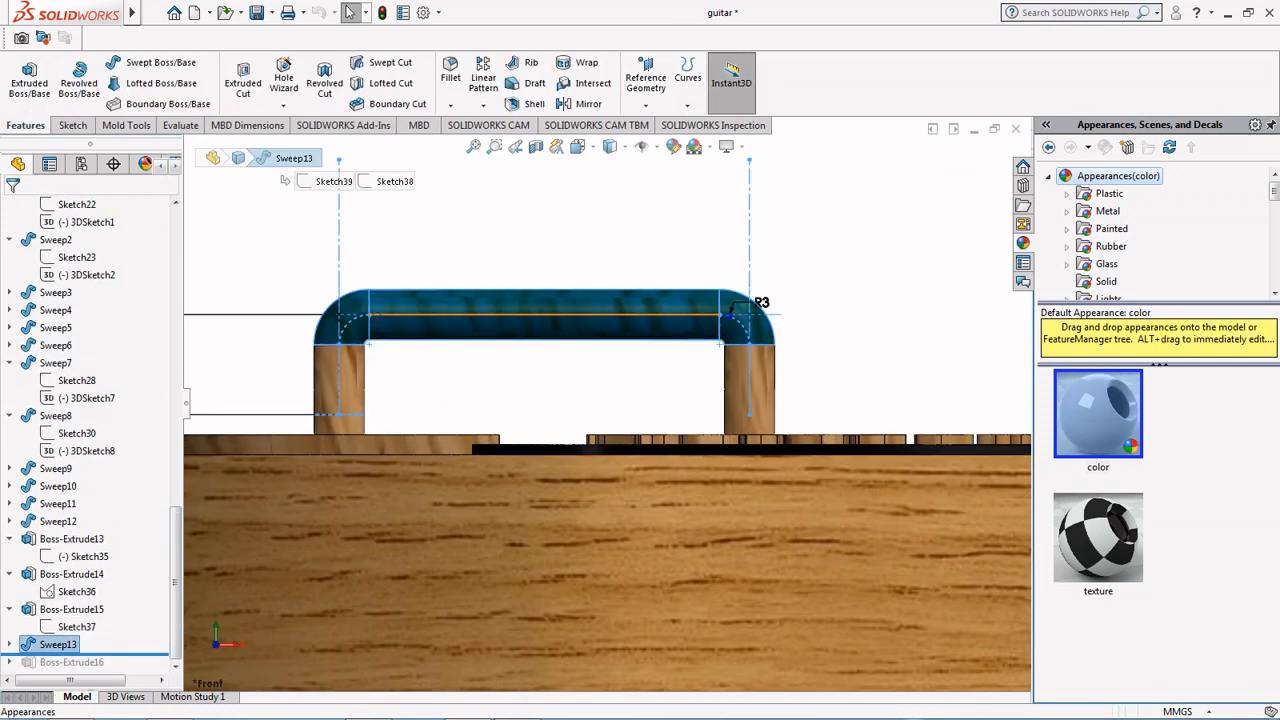
scroll(614, 420, "up", 5)
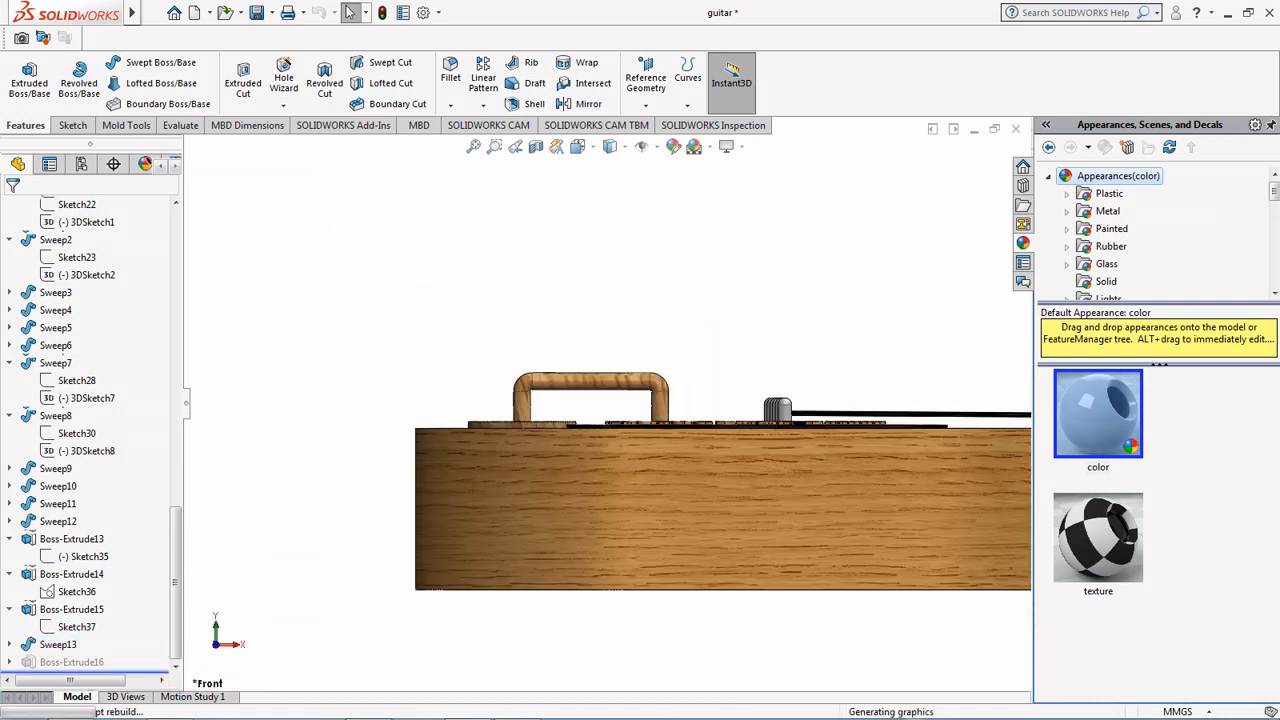
scroll(606, 410, "up", 6)
middle_click_drag(606, 410, 640, 530)
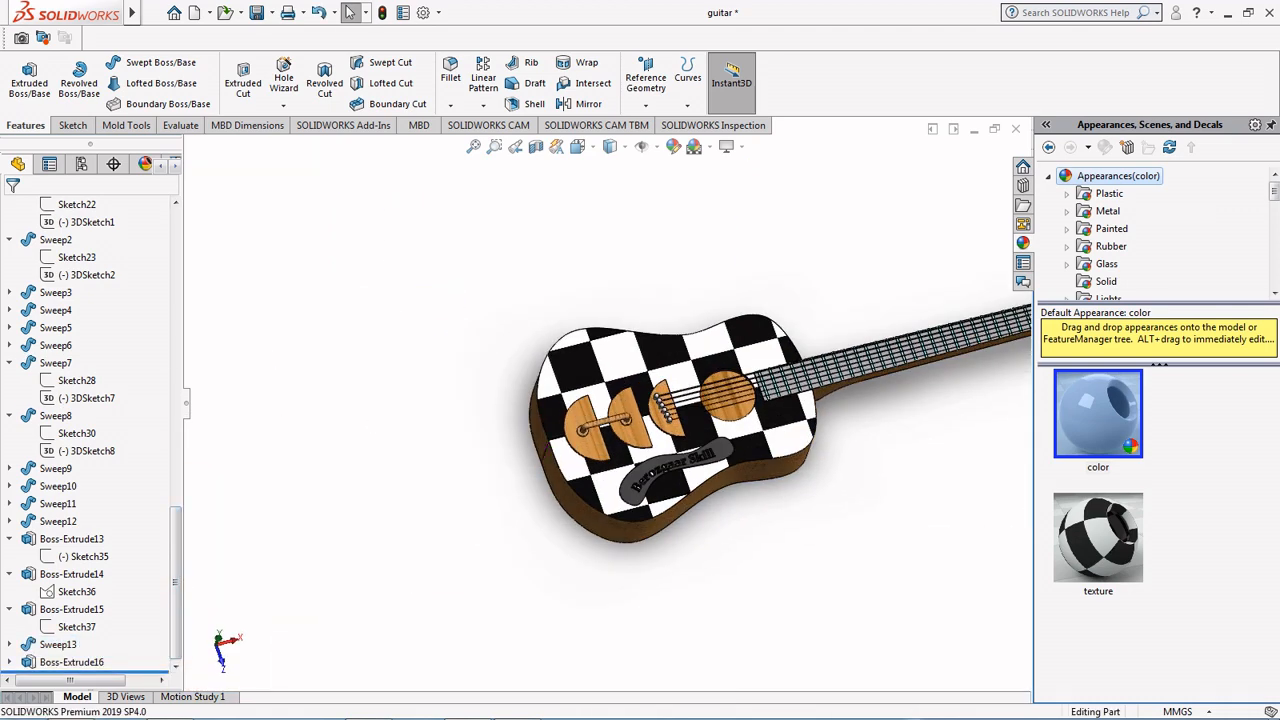
Step: Open Sketch41 of Boss-Extrude16, reposition its two 10 mm diameter dimensions beside the collar circles, and exit the sketch
left_click(9, 662)
left_click(76, 662)
left_click(88, 615)
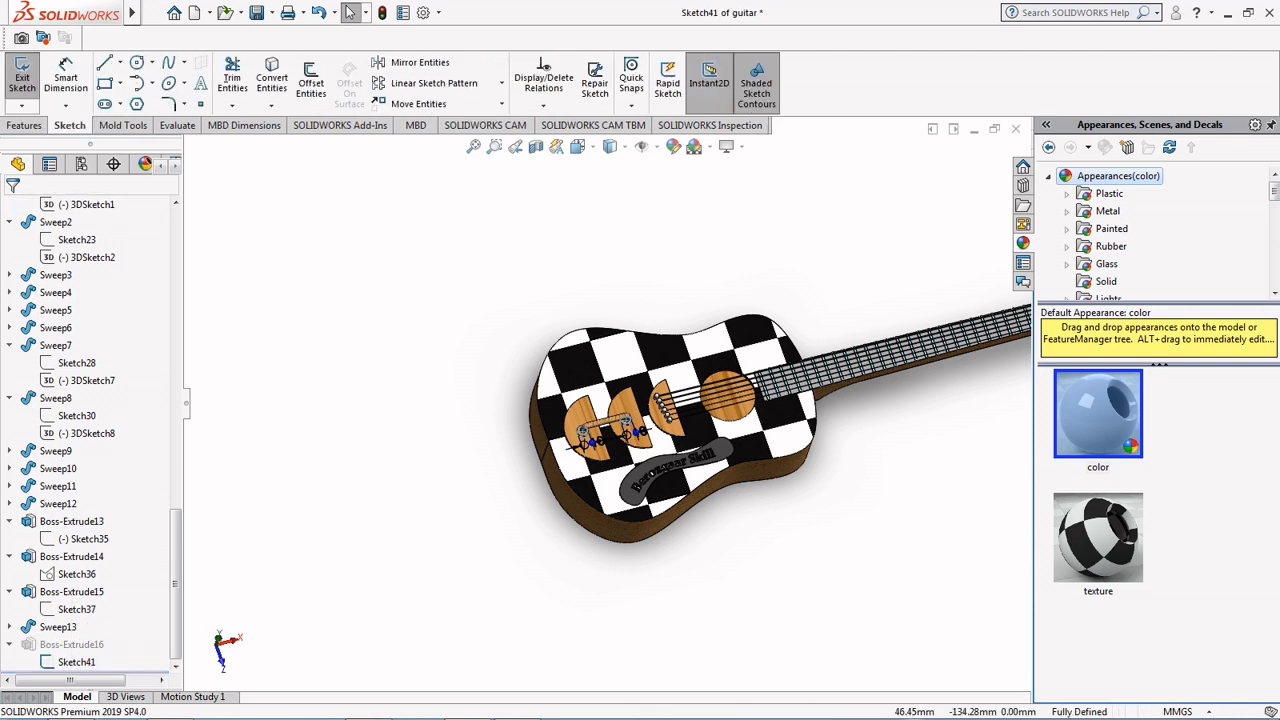
scroll(613, 451, "down", 9)
left_click_drag(494, 404, 481, 508)
left_click_drag(714, 352, 714, 443)
left_click_drag(484, 510, 486, 407)
left_click_drag(714, 443, 730, 386)
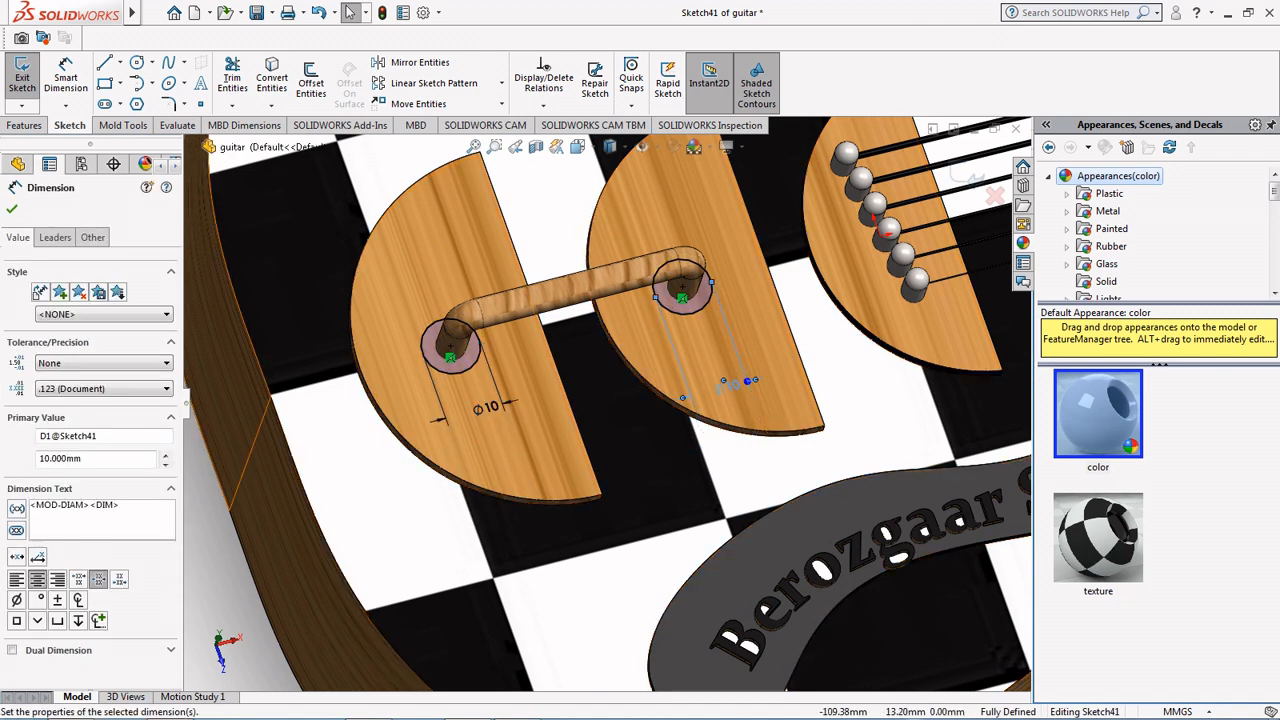
left_click(12, 209)
left_click(967, 176)
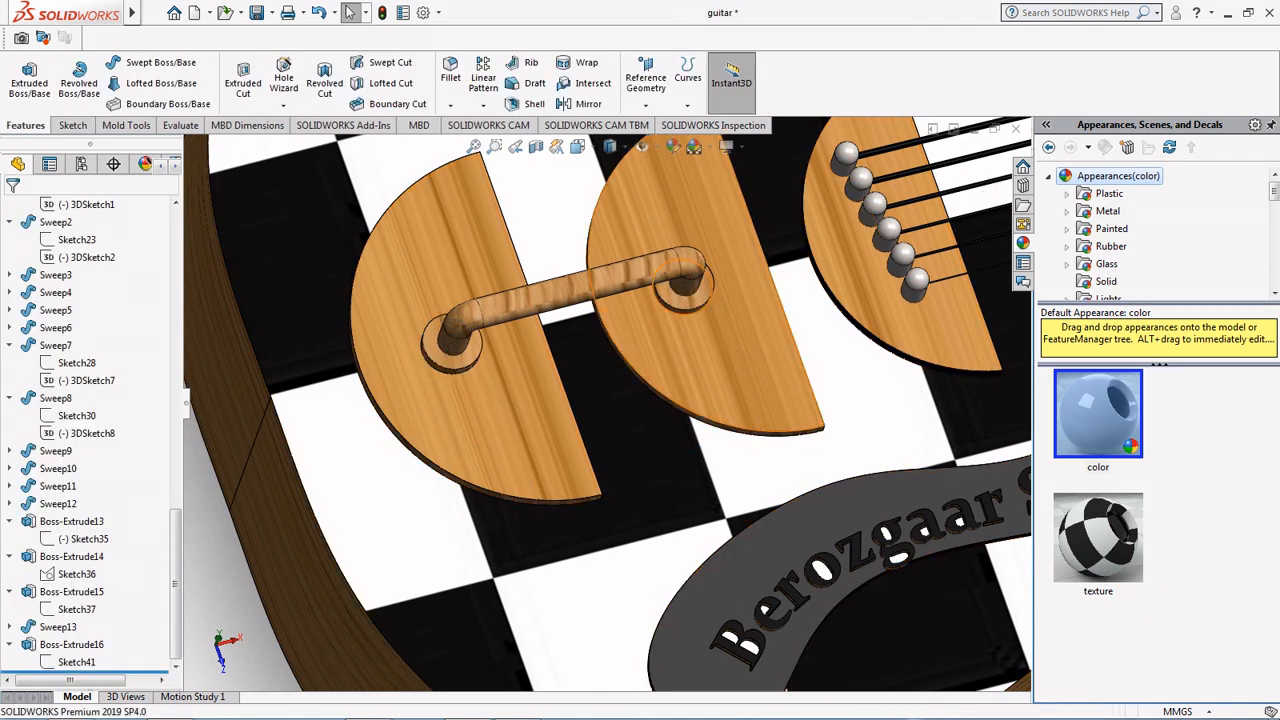
Step: Show the complete guitar in isometric view and collapse Boss-Extrude16 in the feature history
left_click(578, 146)
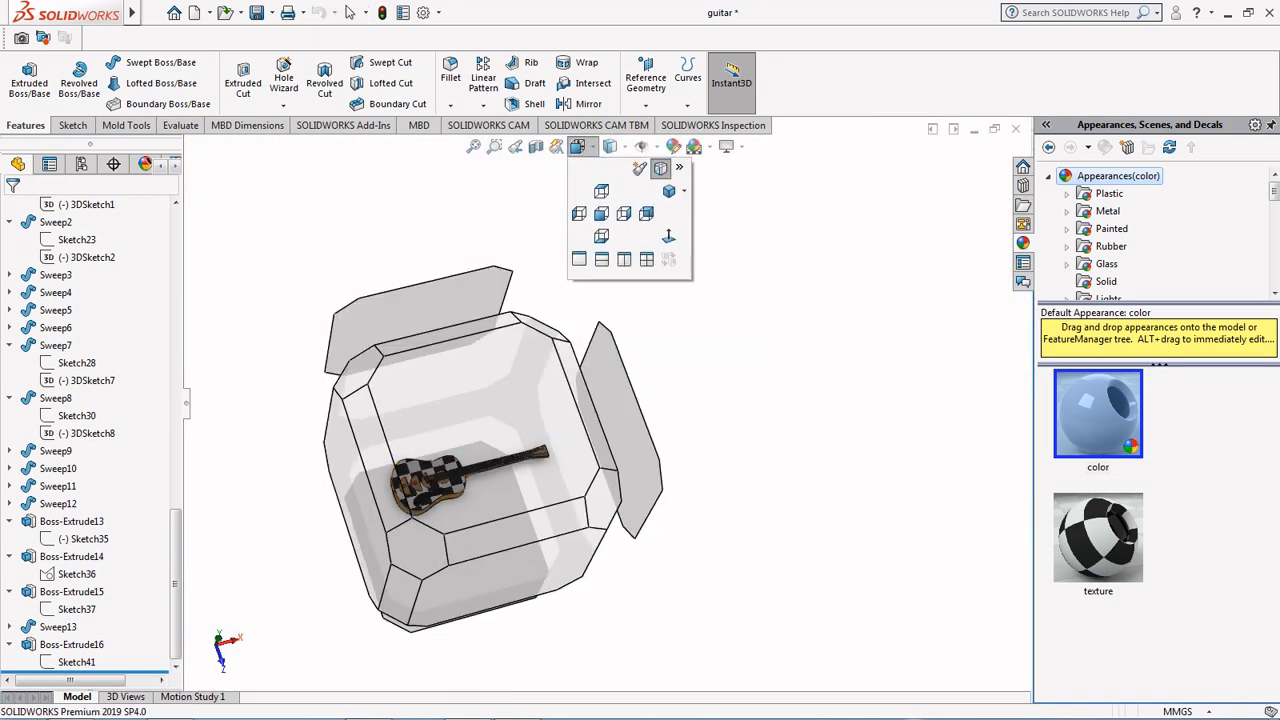
left_click(669, 191)
left_click(10, 645)
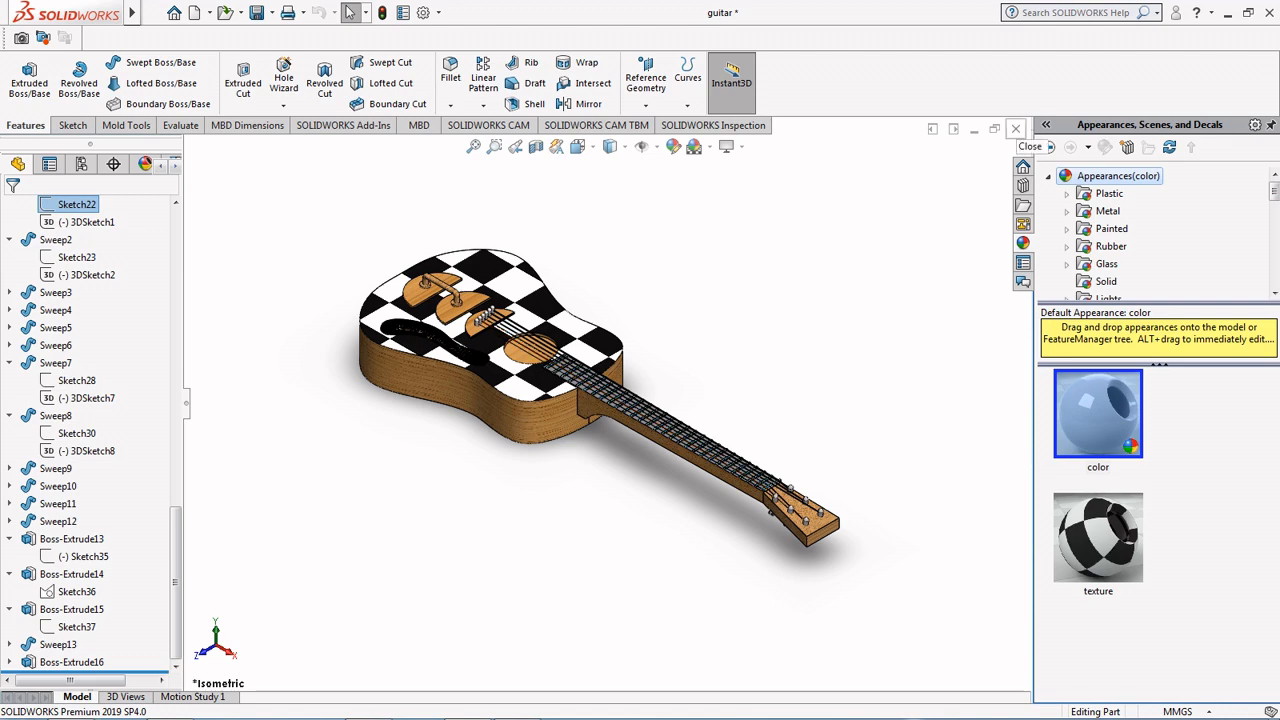
left_click(580, 146)
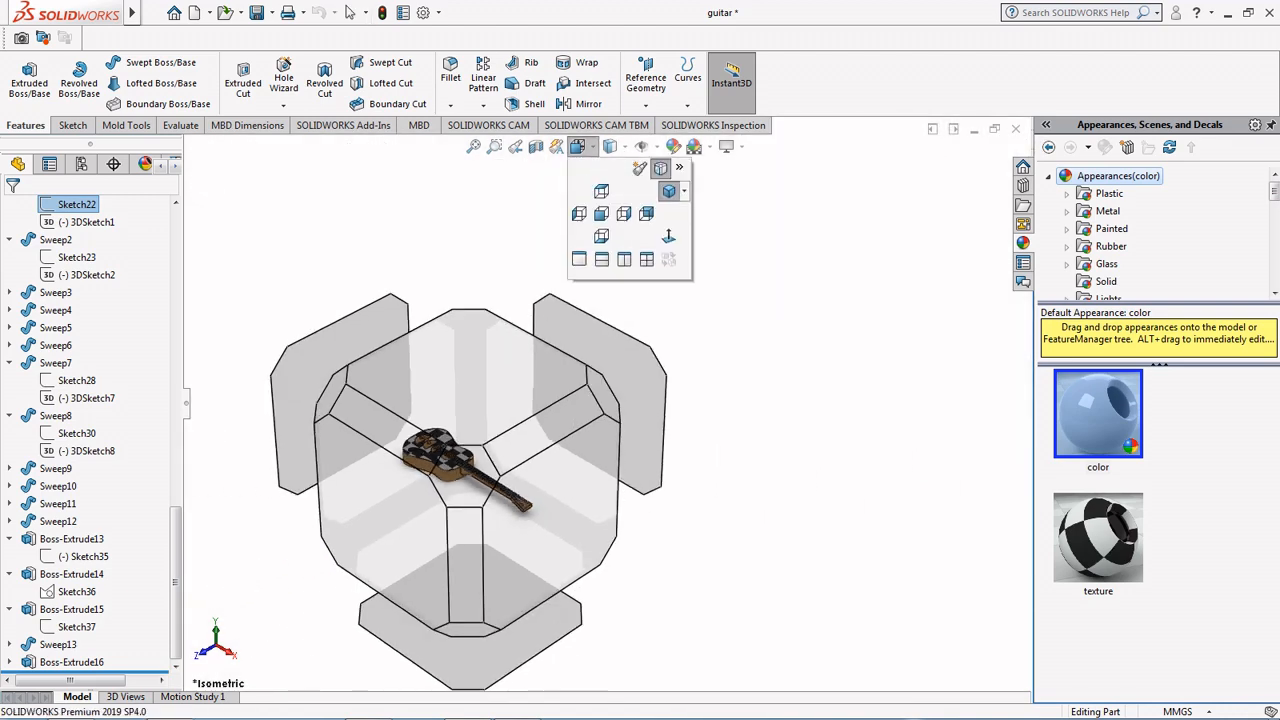